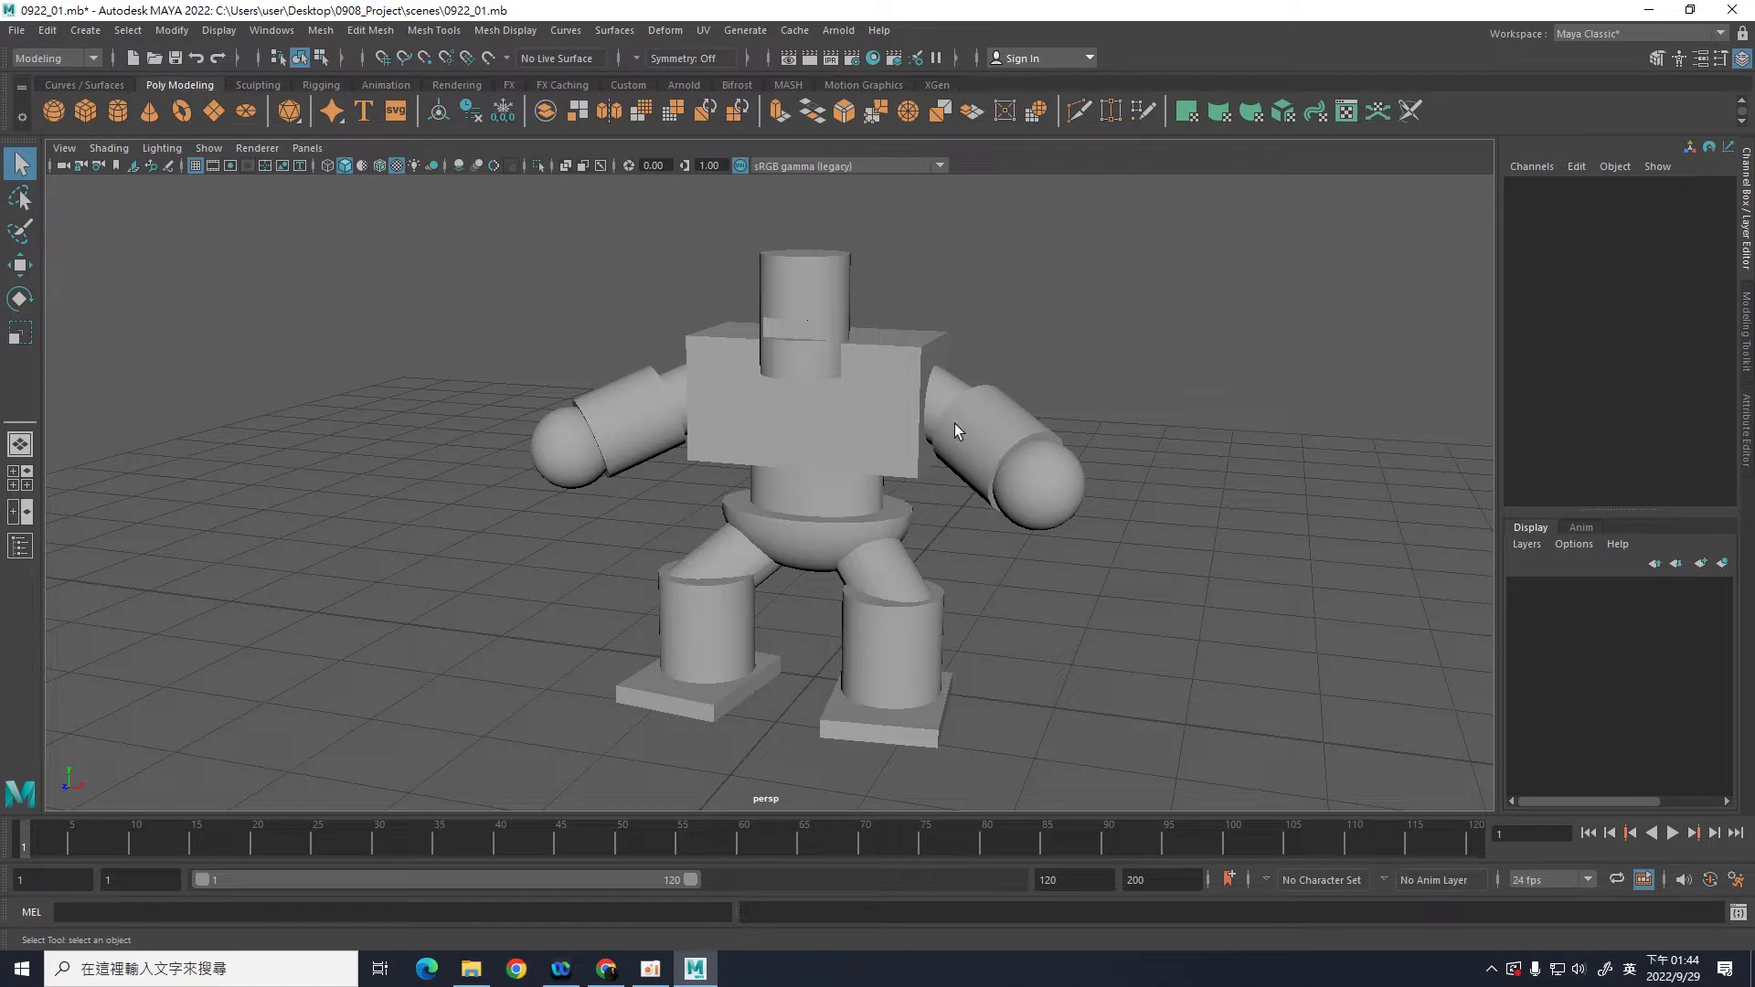
Step: Select the torso box, waist cylinder and hip bowl together
click(883, 432)
click(879, 431)
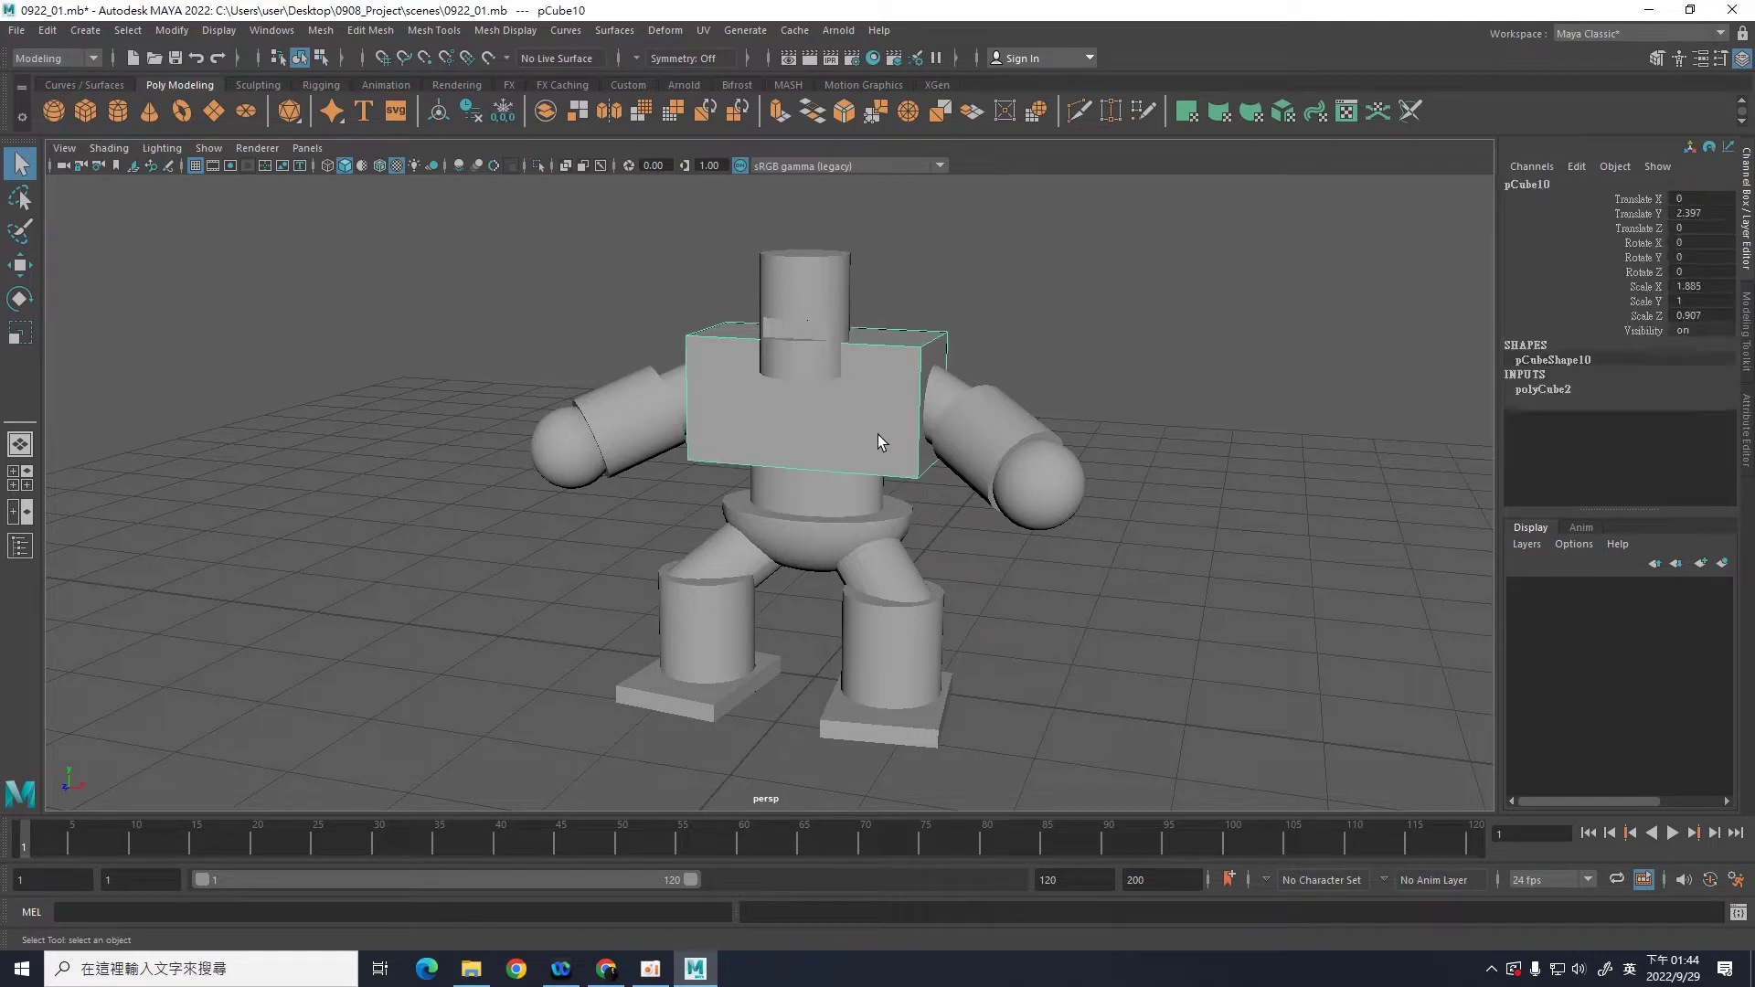
scroll(1120, 420, up, 2)
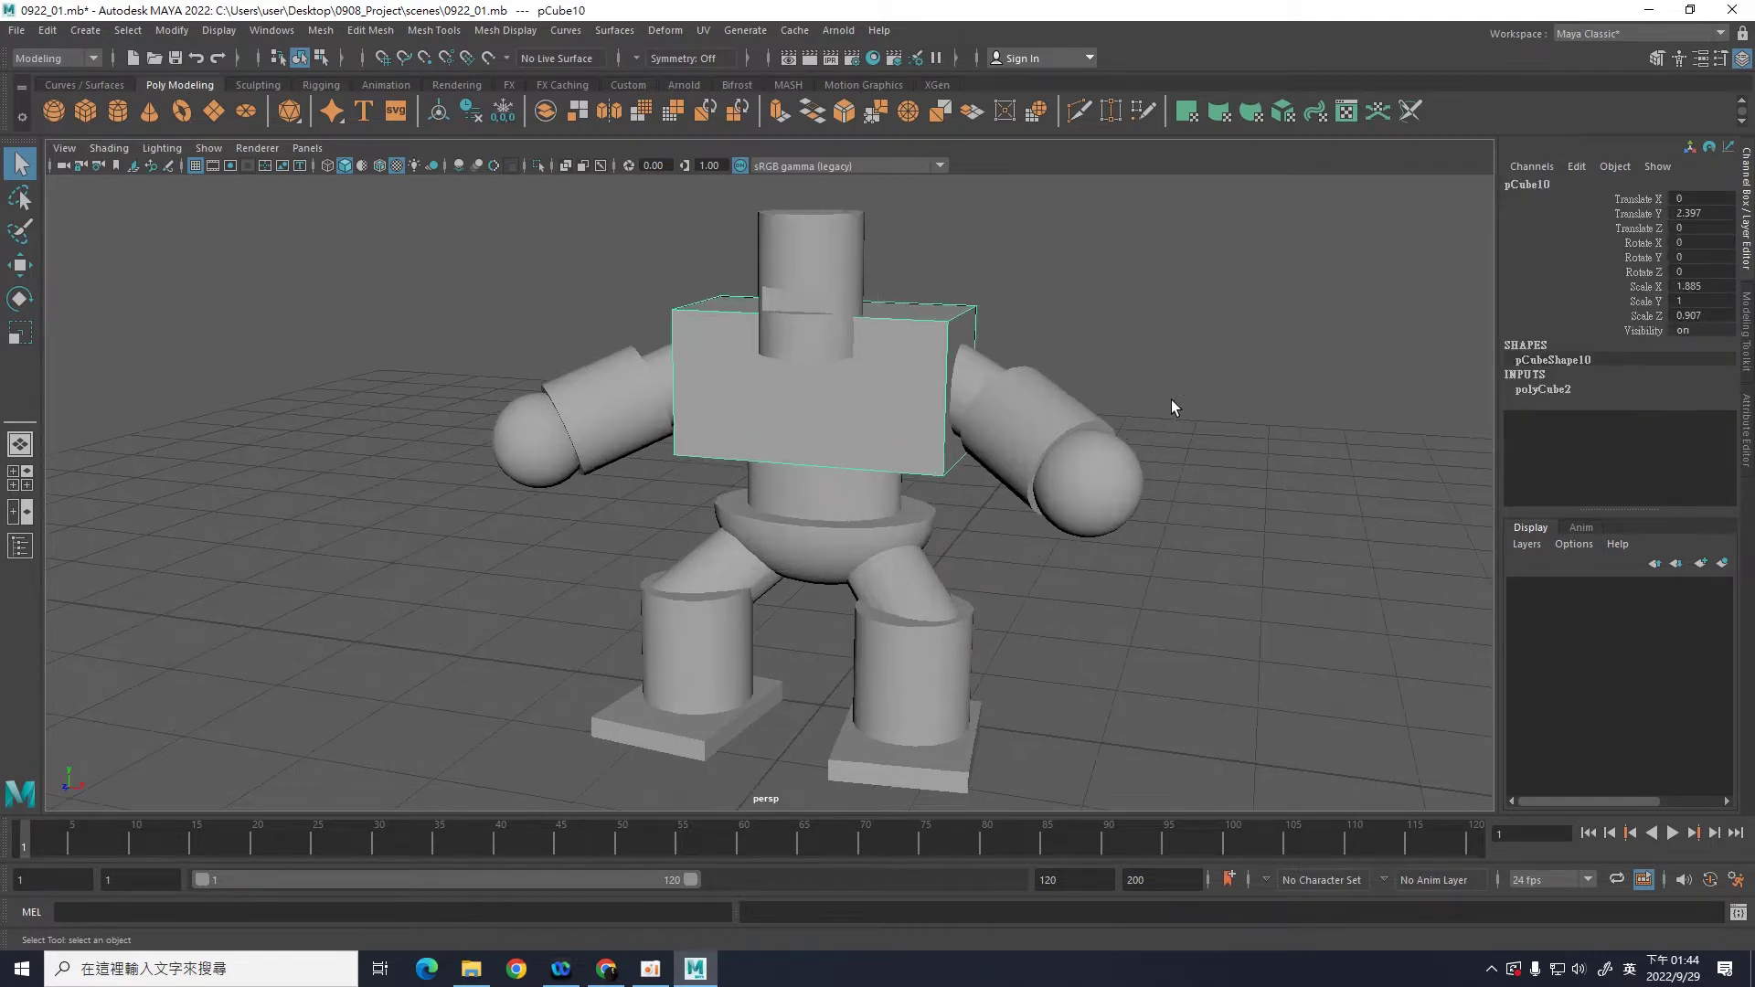
scroll(1157, 426, up, 1)
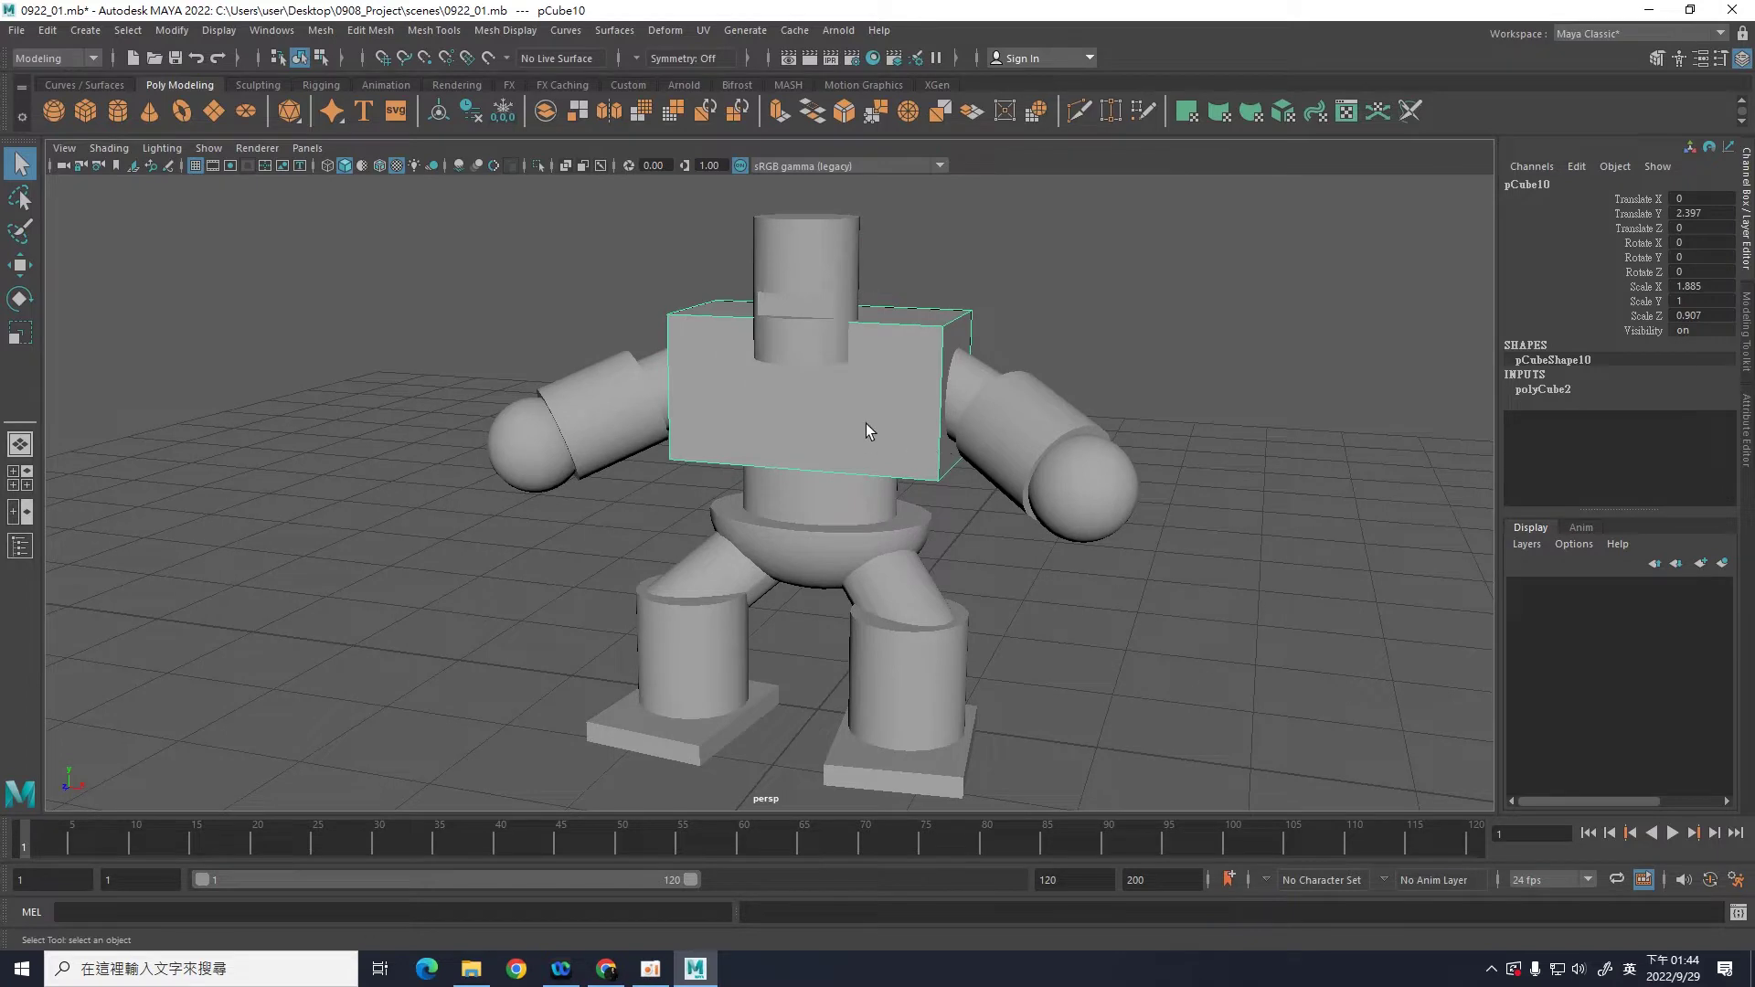
click(842, 486)
click(838, 550)
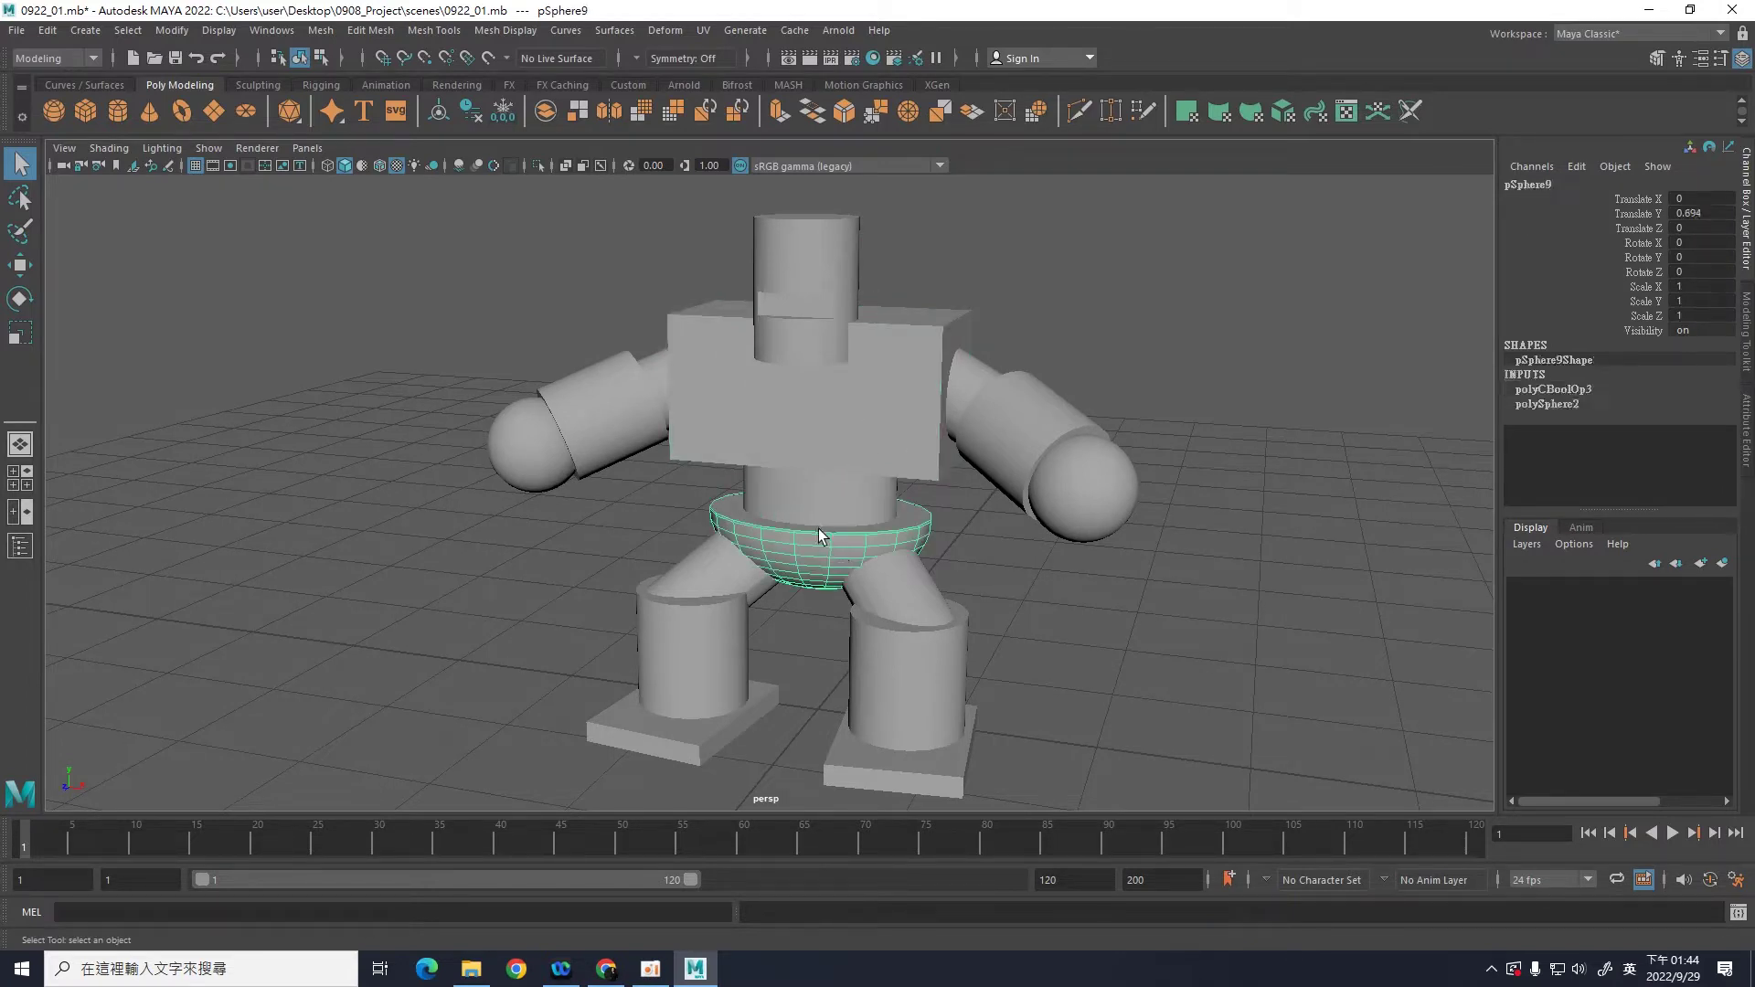
click(810, 496)
click(813, 435)
click(821, 497)
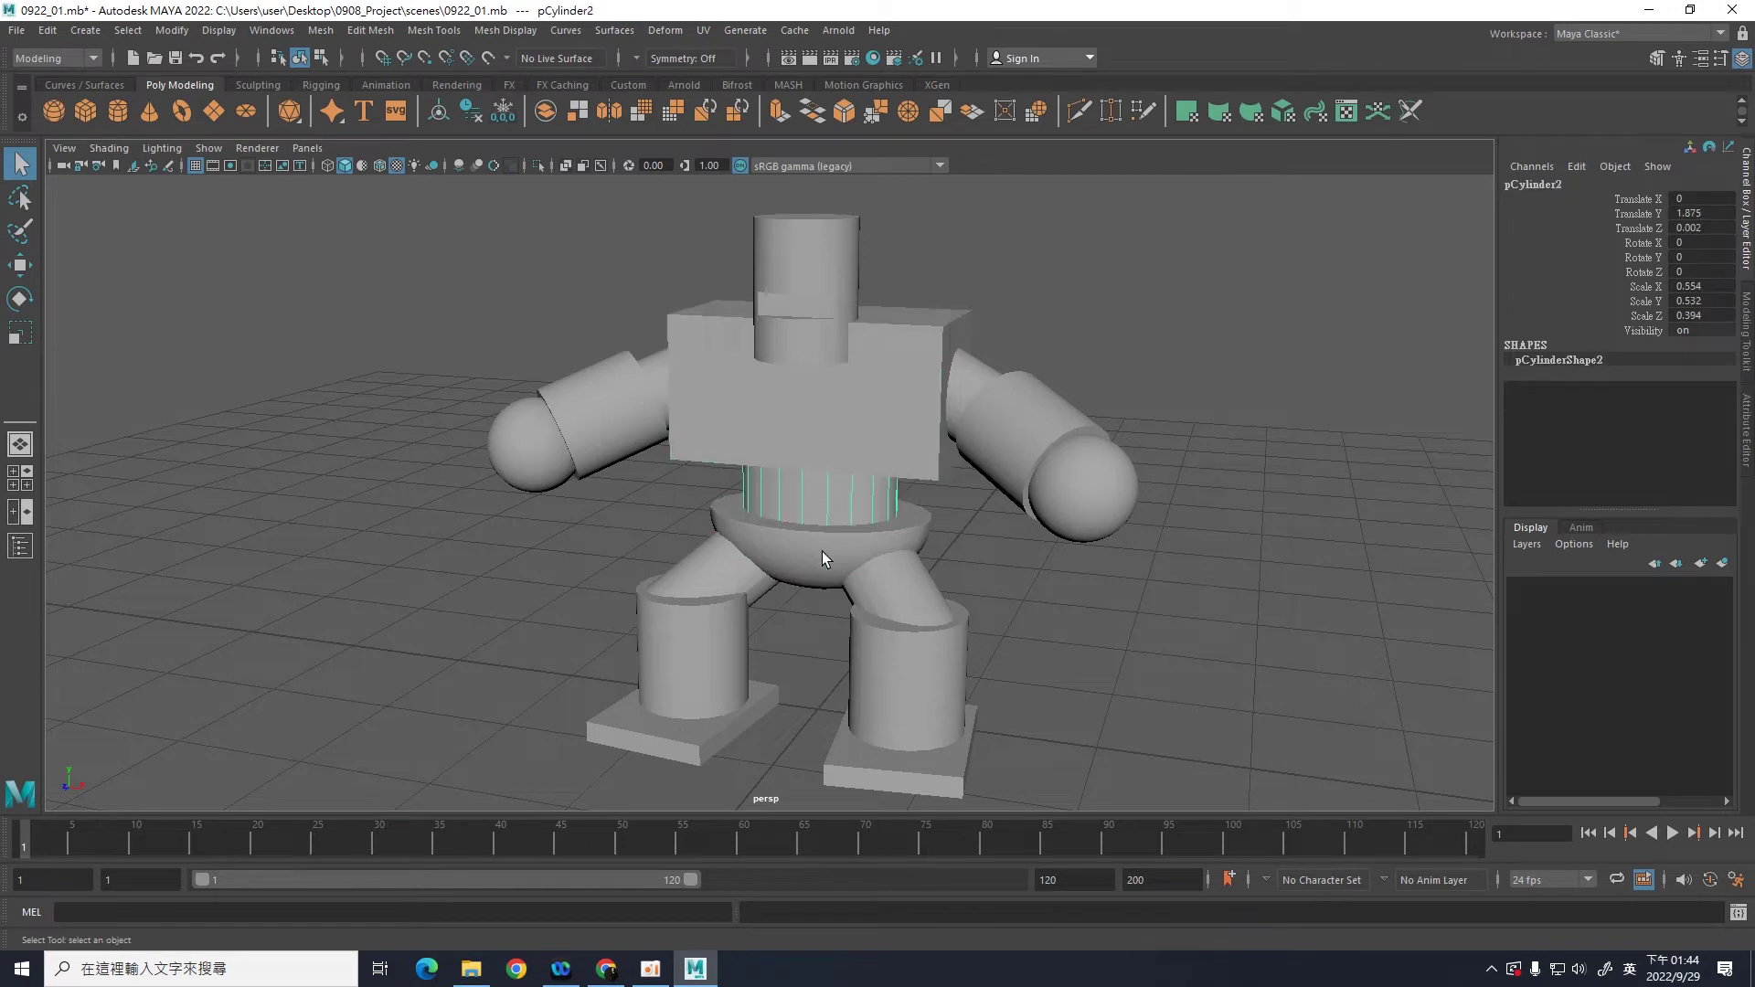
click(823, 553)
click(837, 452)
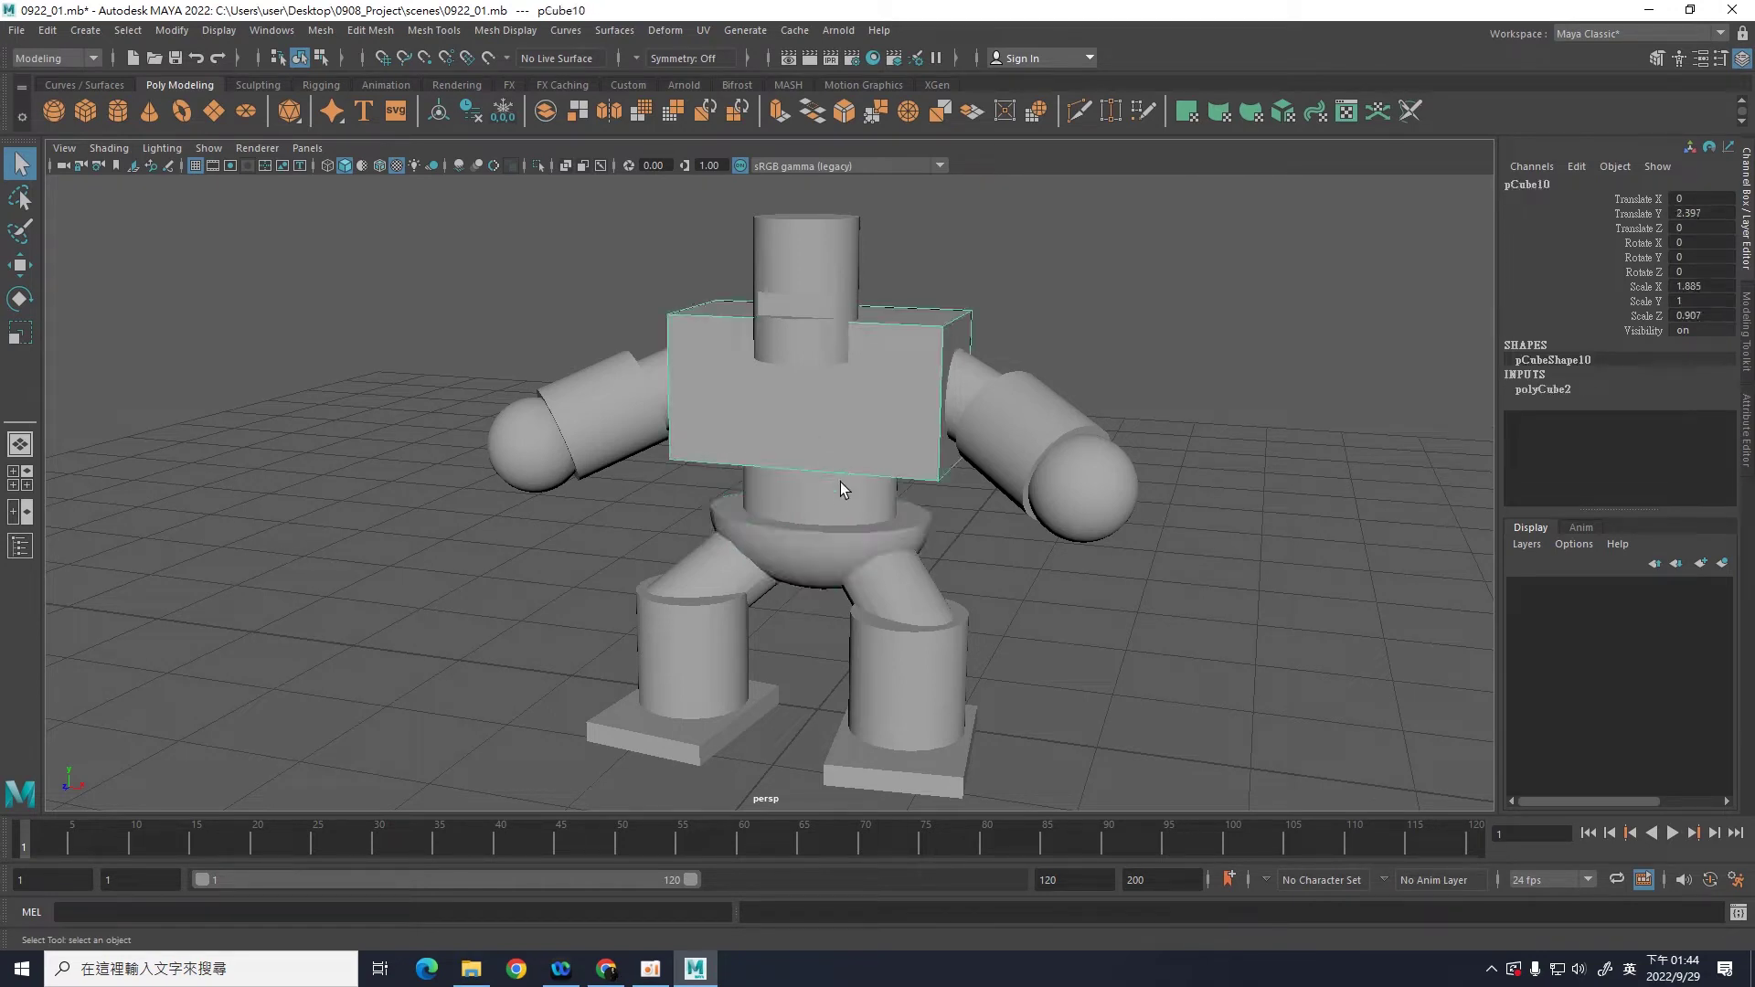
click(841, 496)
click(827, 542)
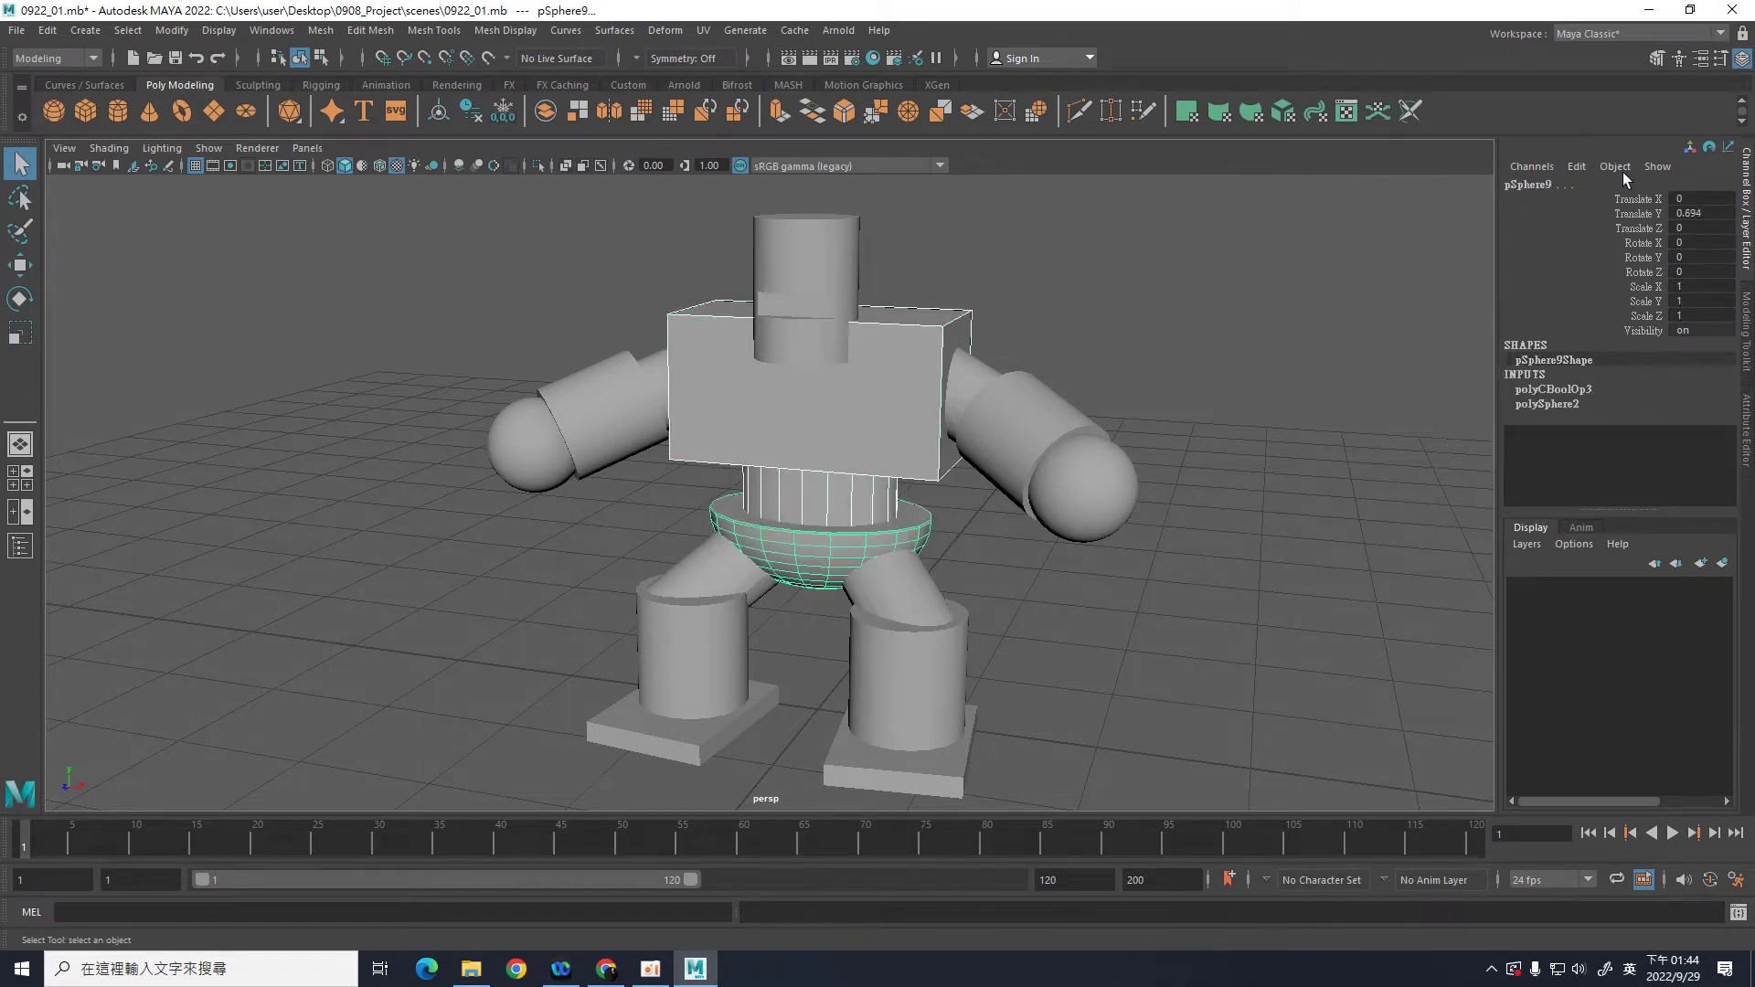
Step: Union the three parts with Boolean in the Modeling Toolkit, then select the merged mesh
click(1656, 57)
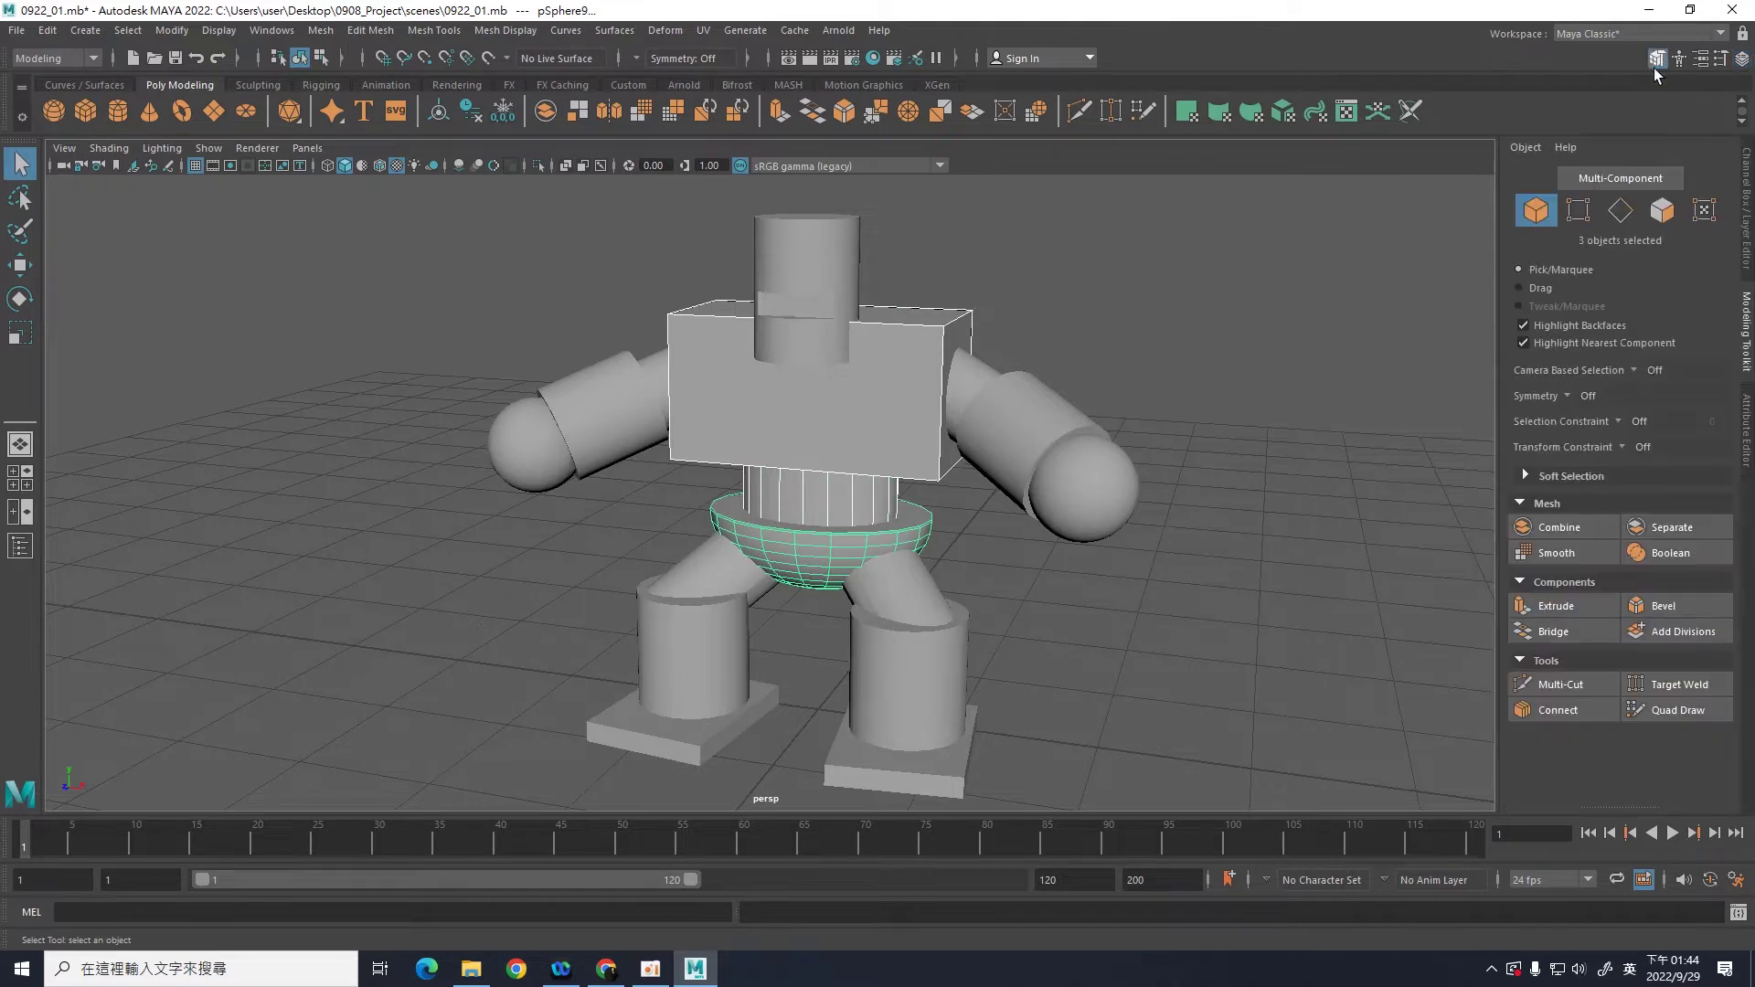
click(1680, 552)
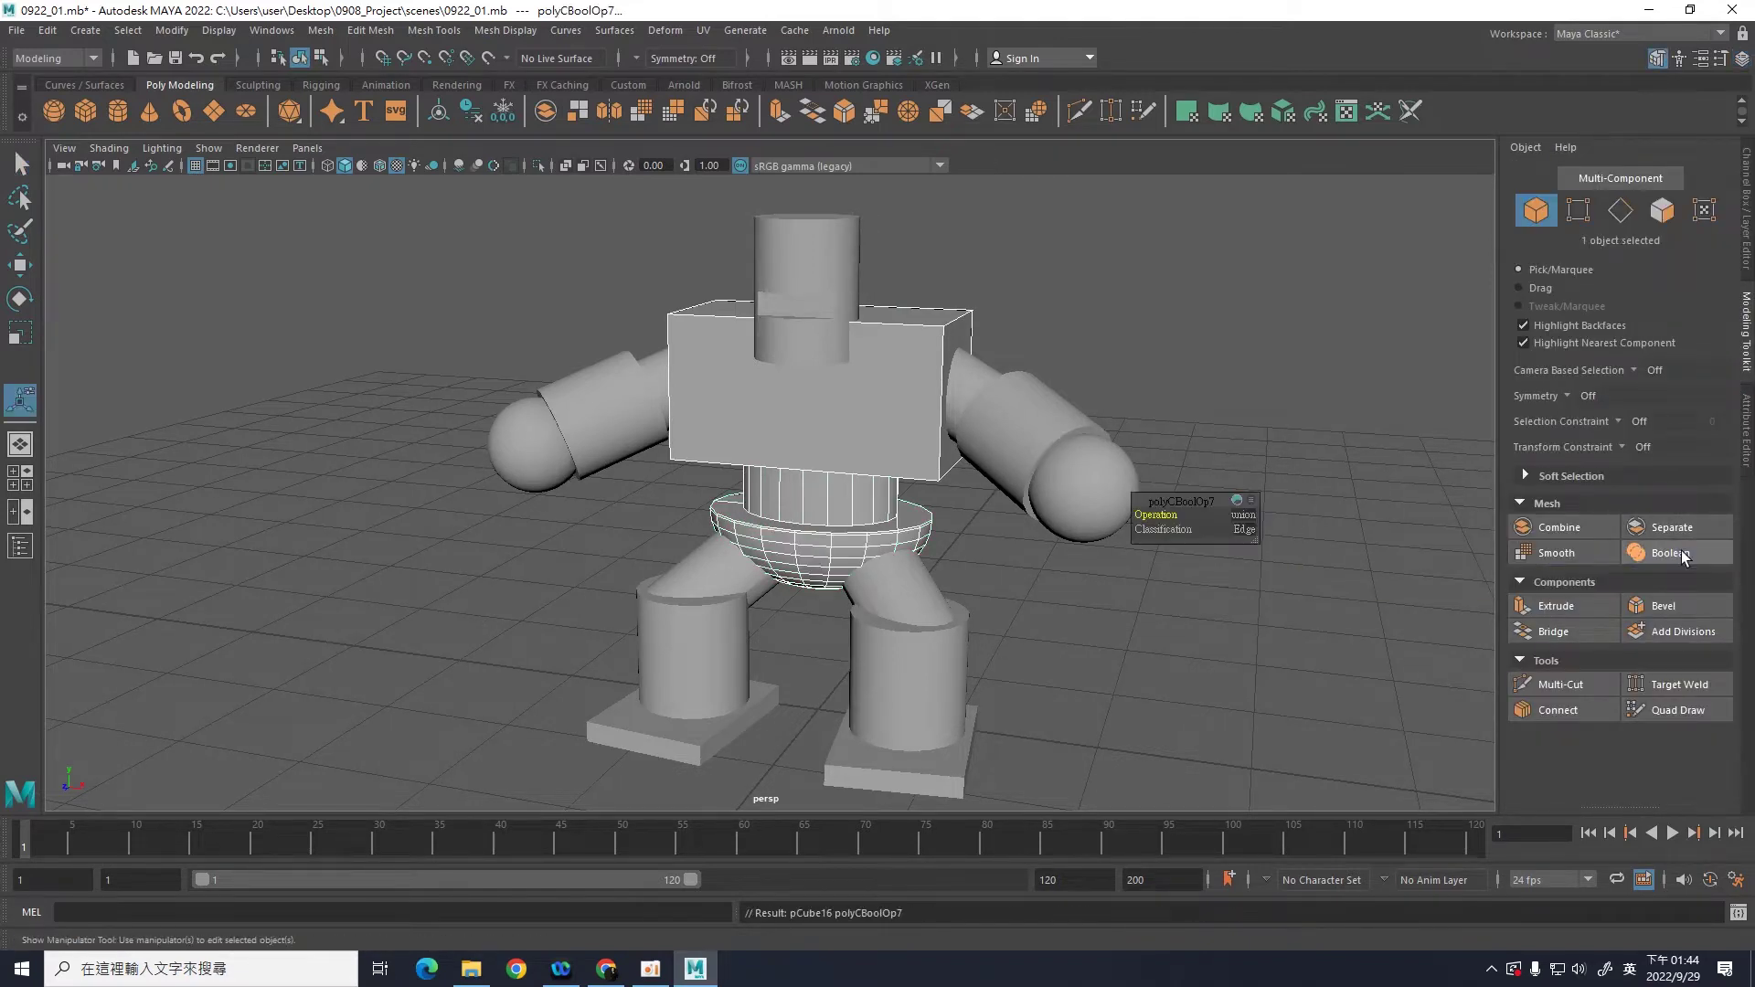
click(974, 473)
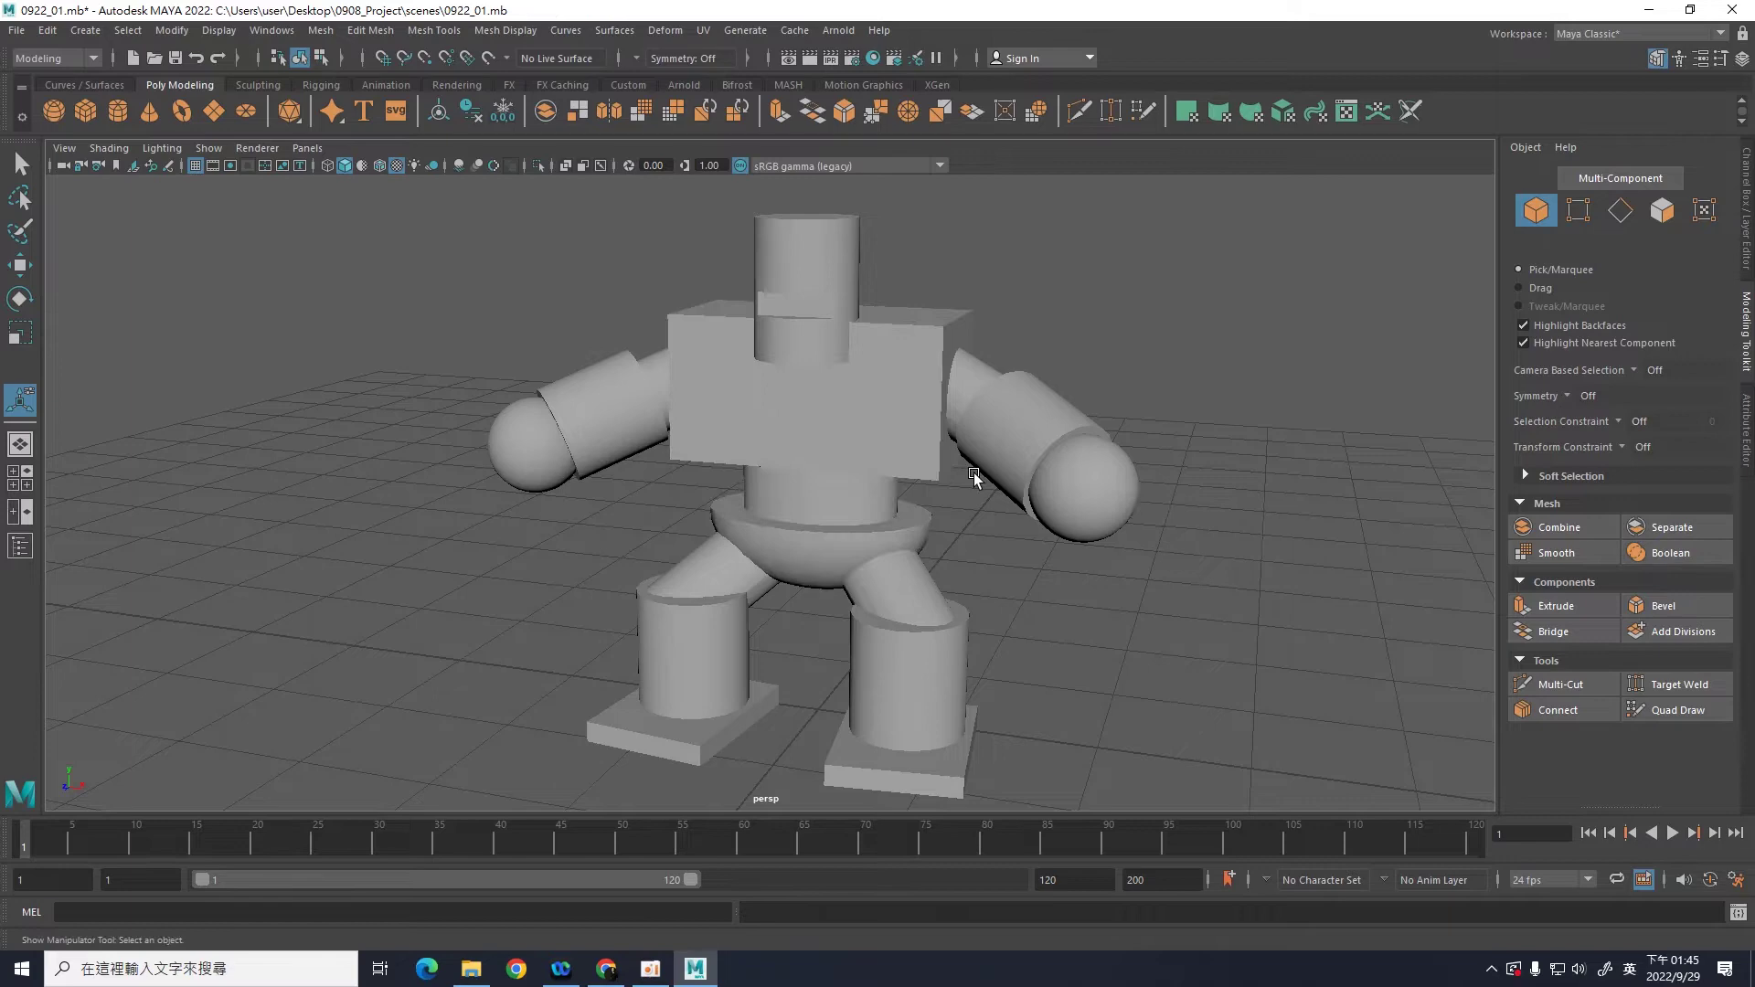
click(881, 445)
scroll(1070, 594, up, 2)
scroll(1066, 549, up, 2)
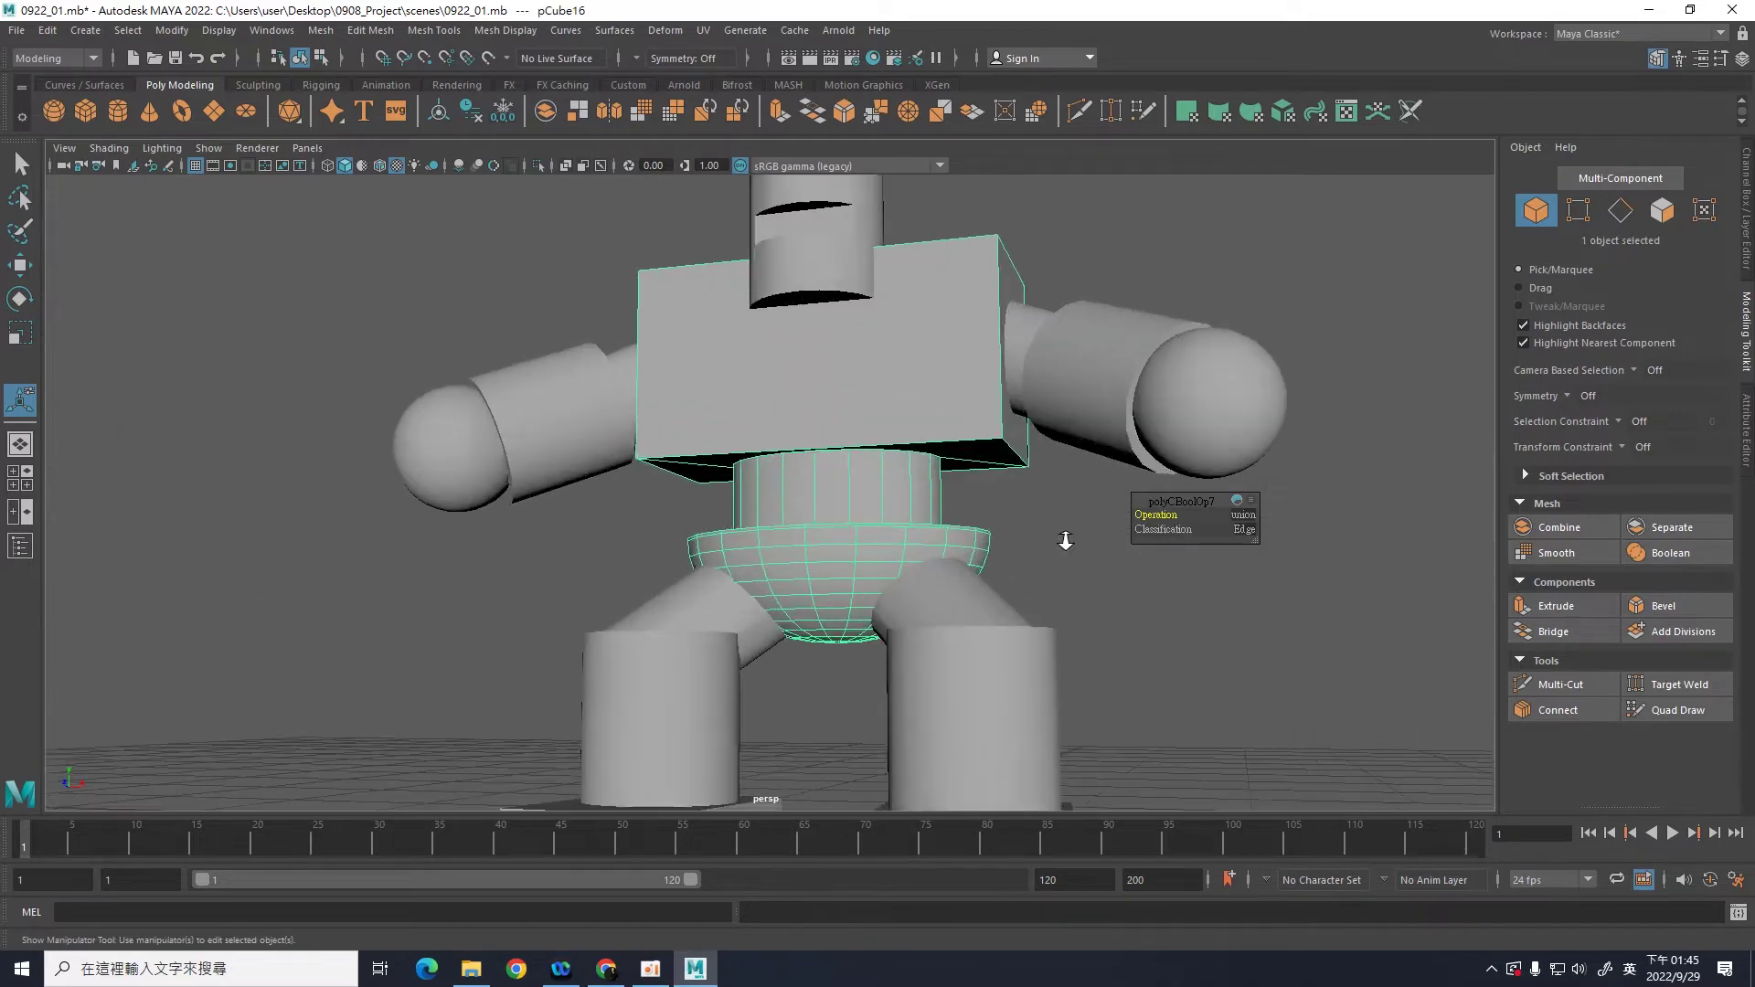
scroll(1066, 540, up, 2)
scroll(1078, 529, up, 2)
scroll(991, 517, up, 2)
scroll(1010, 509, up, 2)
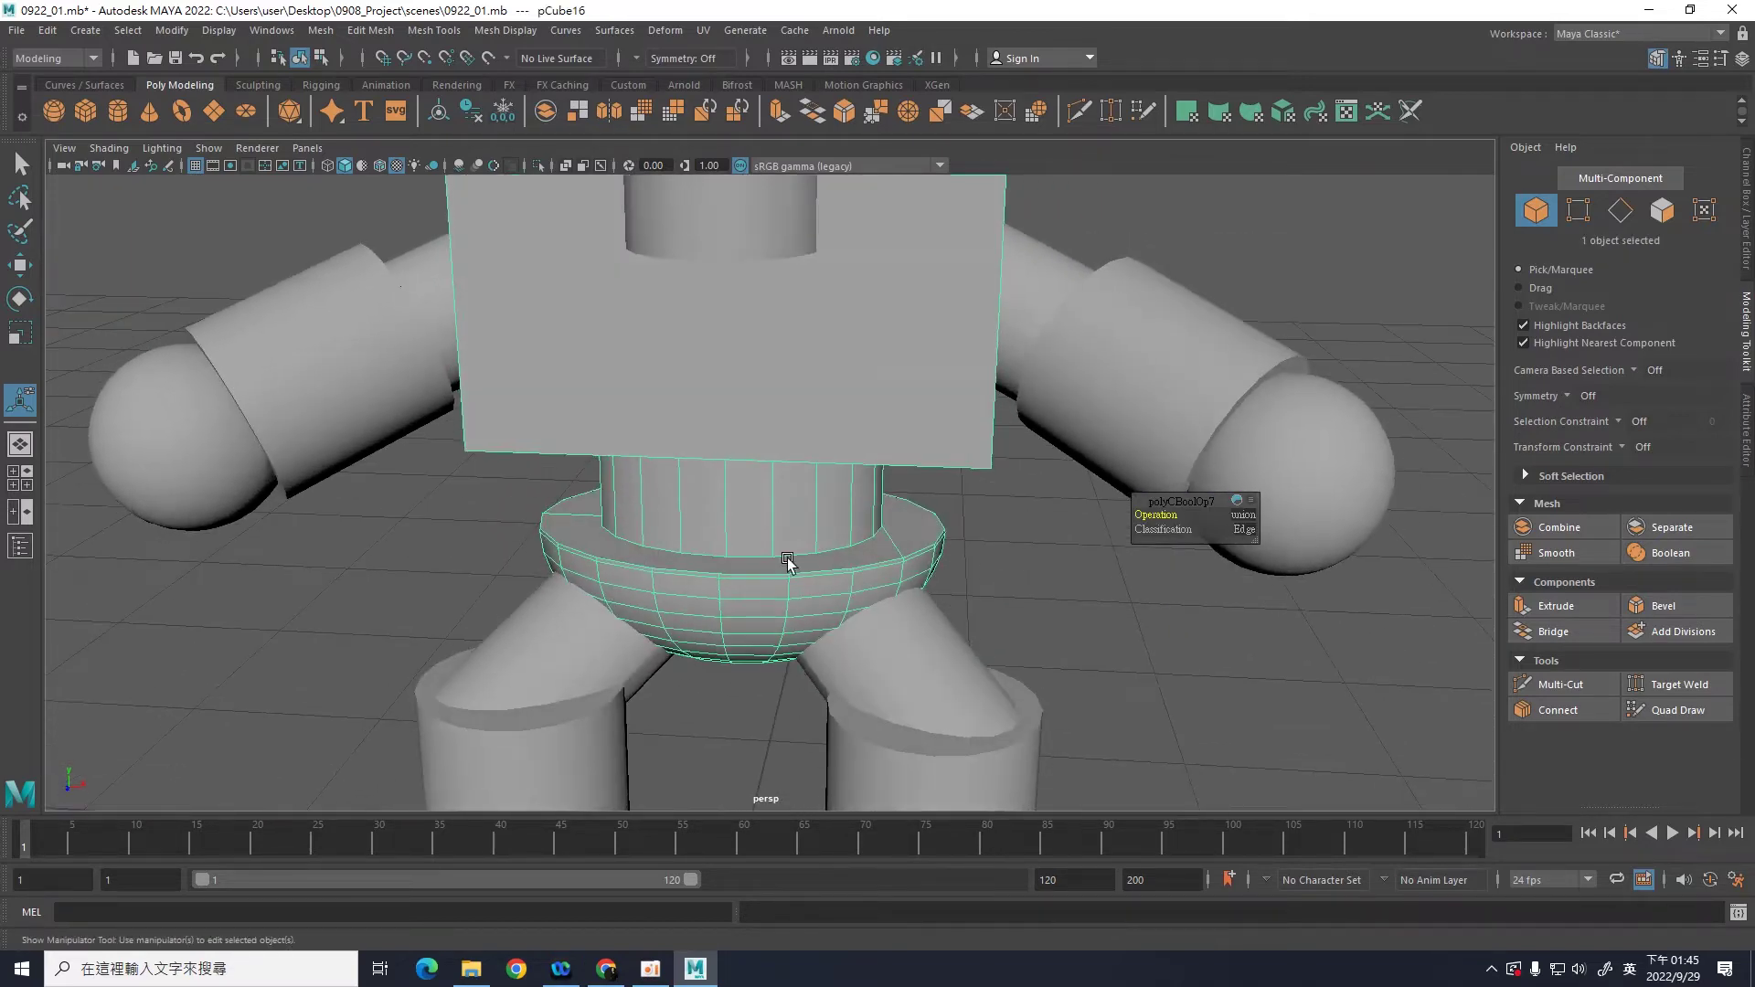
mouse_move(1025, 580)
alt+mouse_down()
mouse_move(815, 580)
mouse_move(1032, 595)
alt+mouse_up()
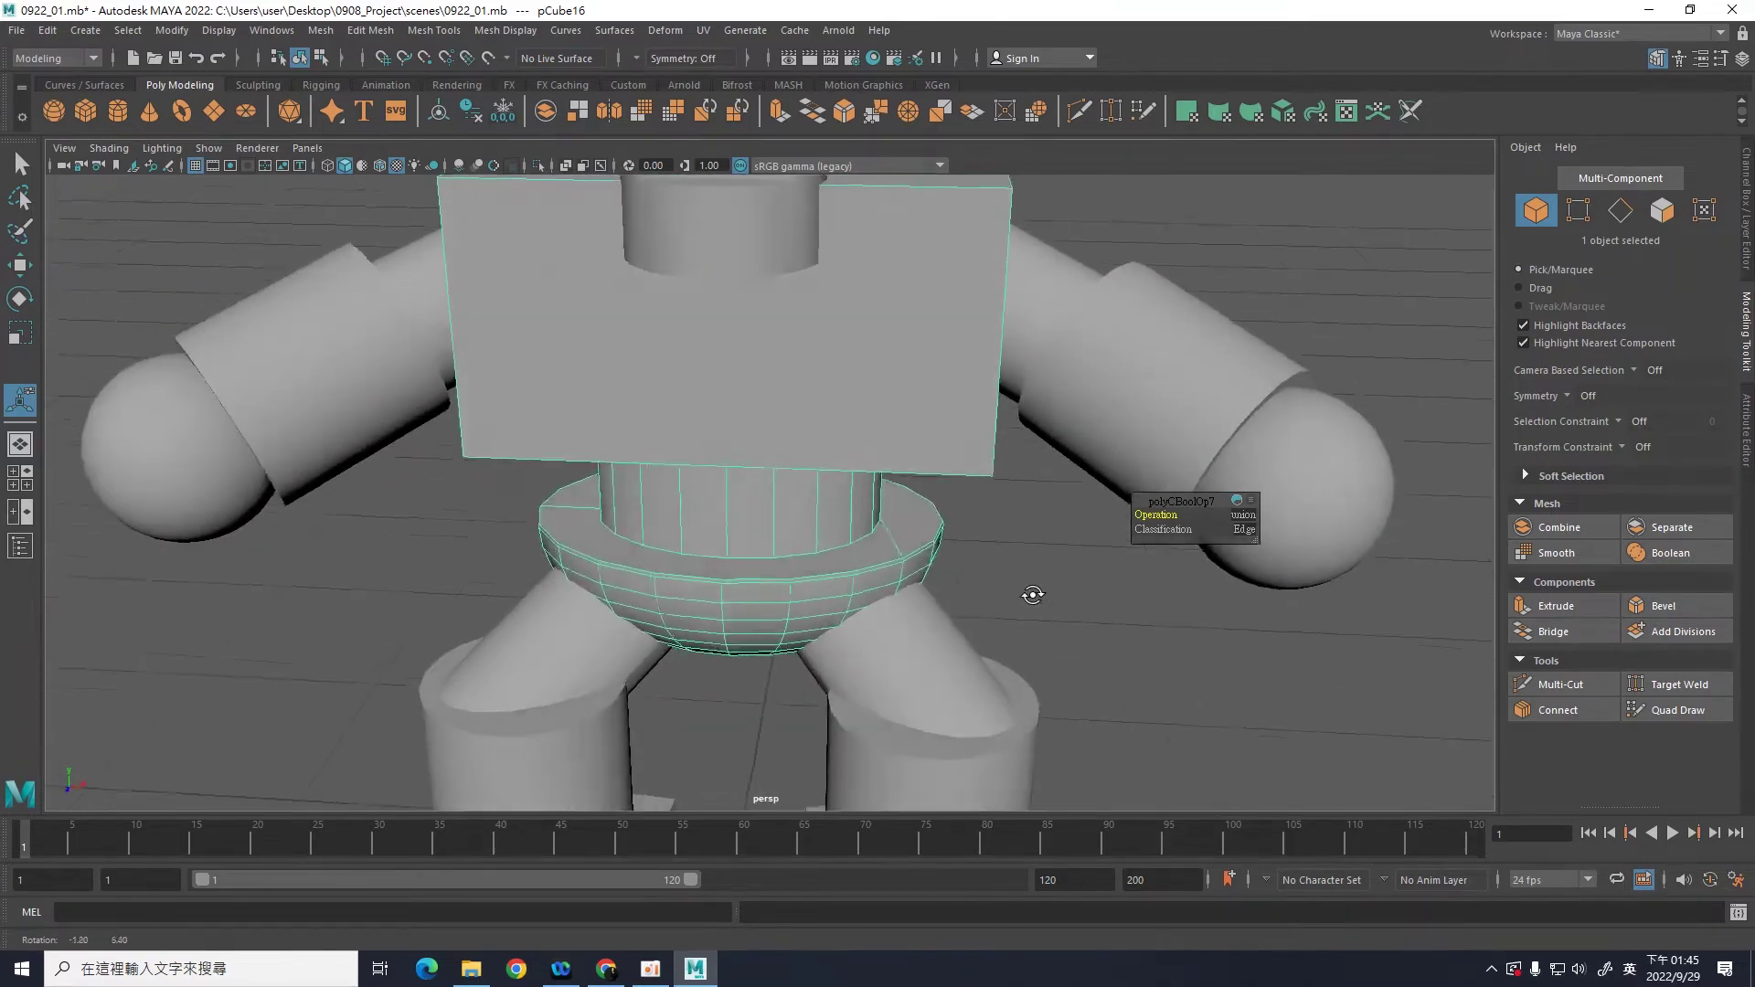
scroll(1030, 589, up, 2)
scroll(1025, 582, up, 2)
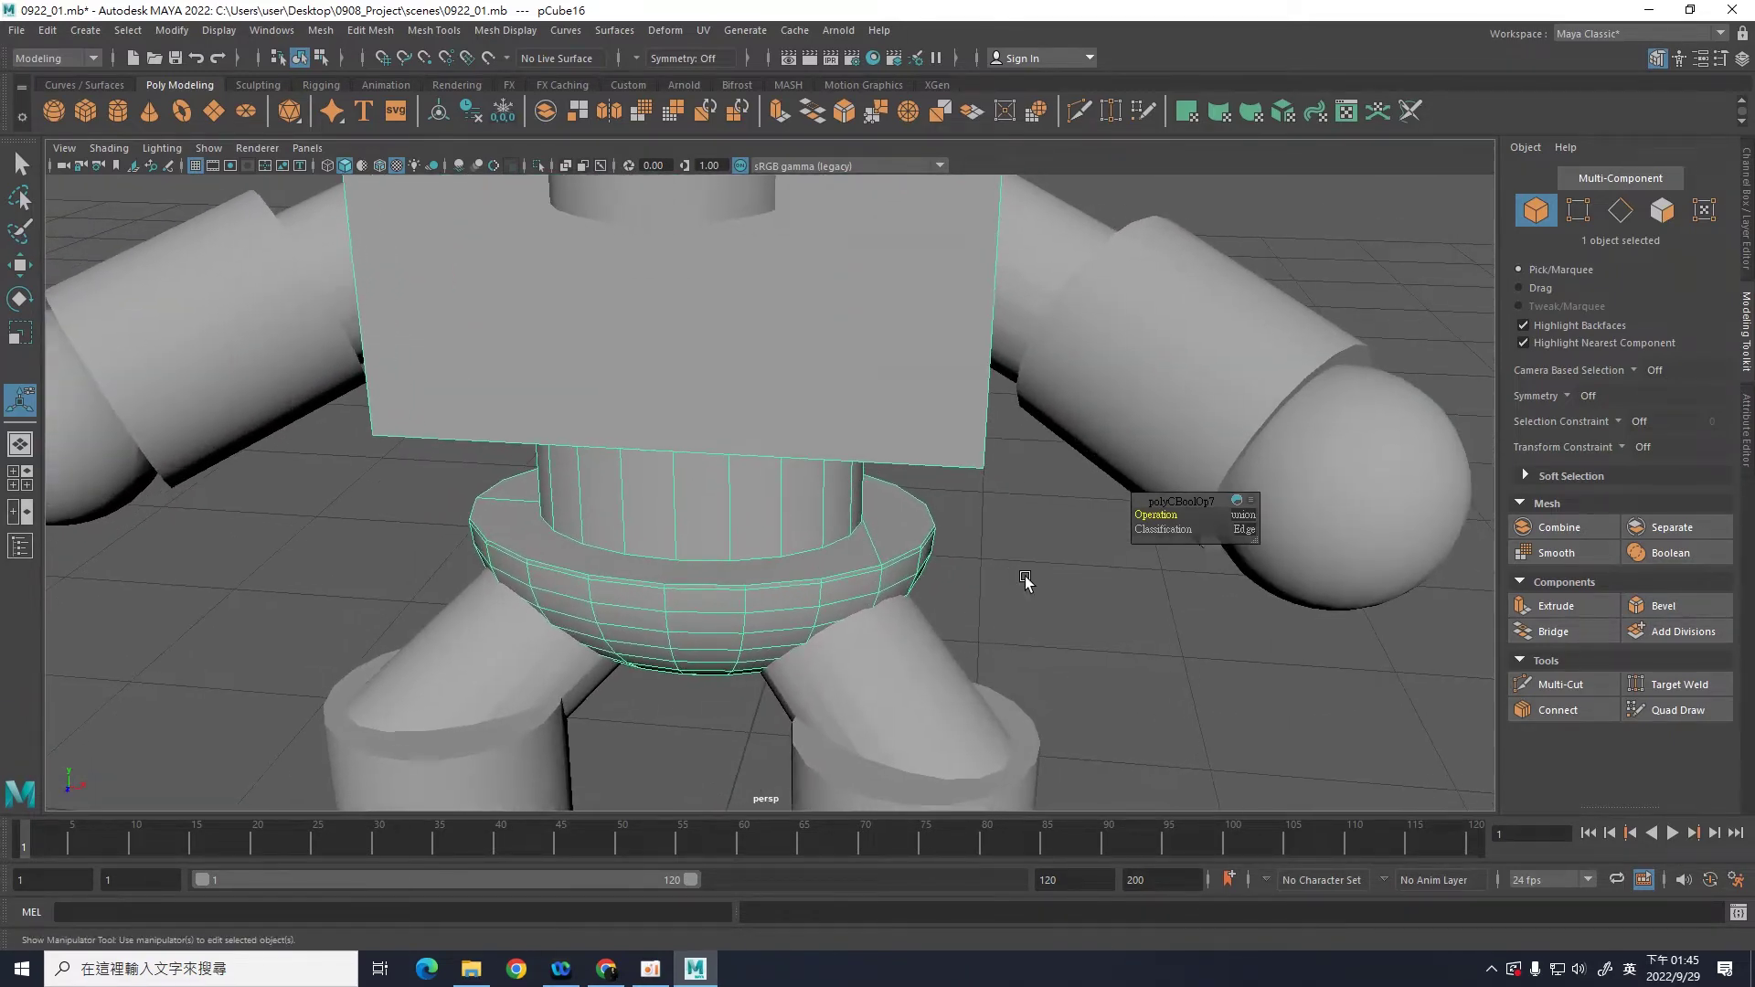
alt+drag(1038, 587, 1015, 584)
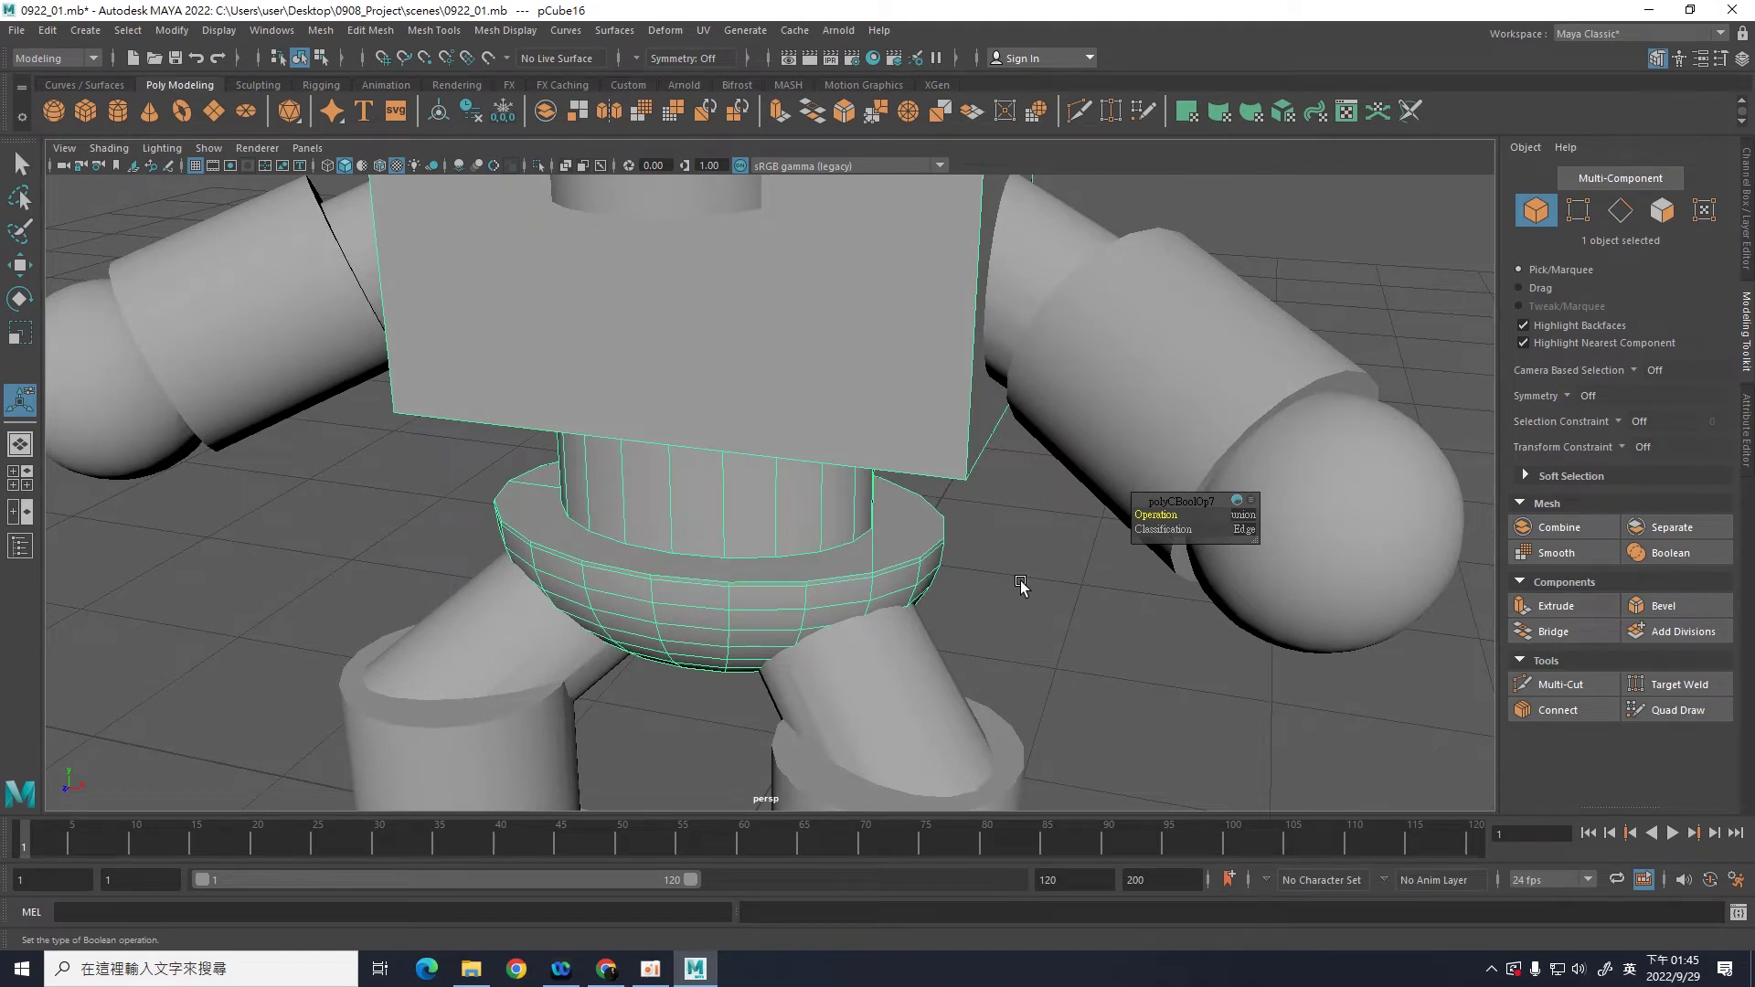
scroll(1007, 548, up, 1)
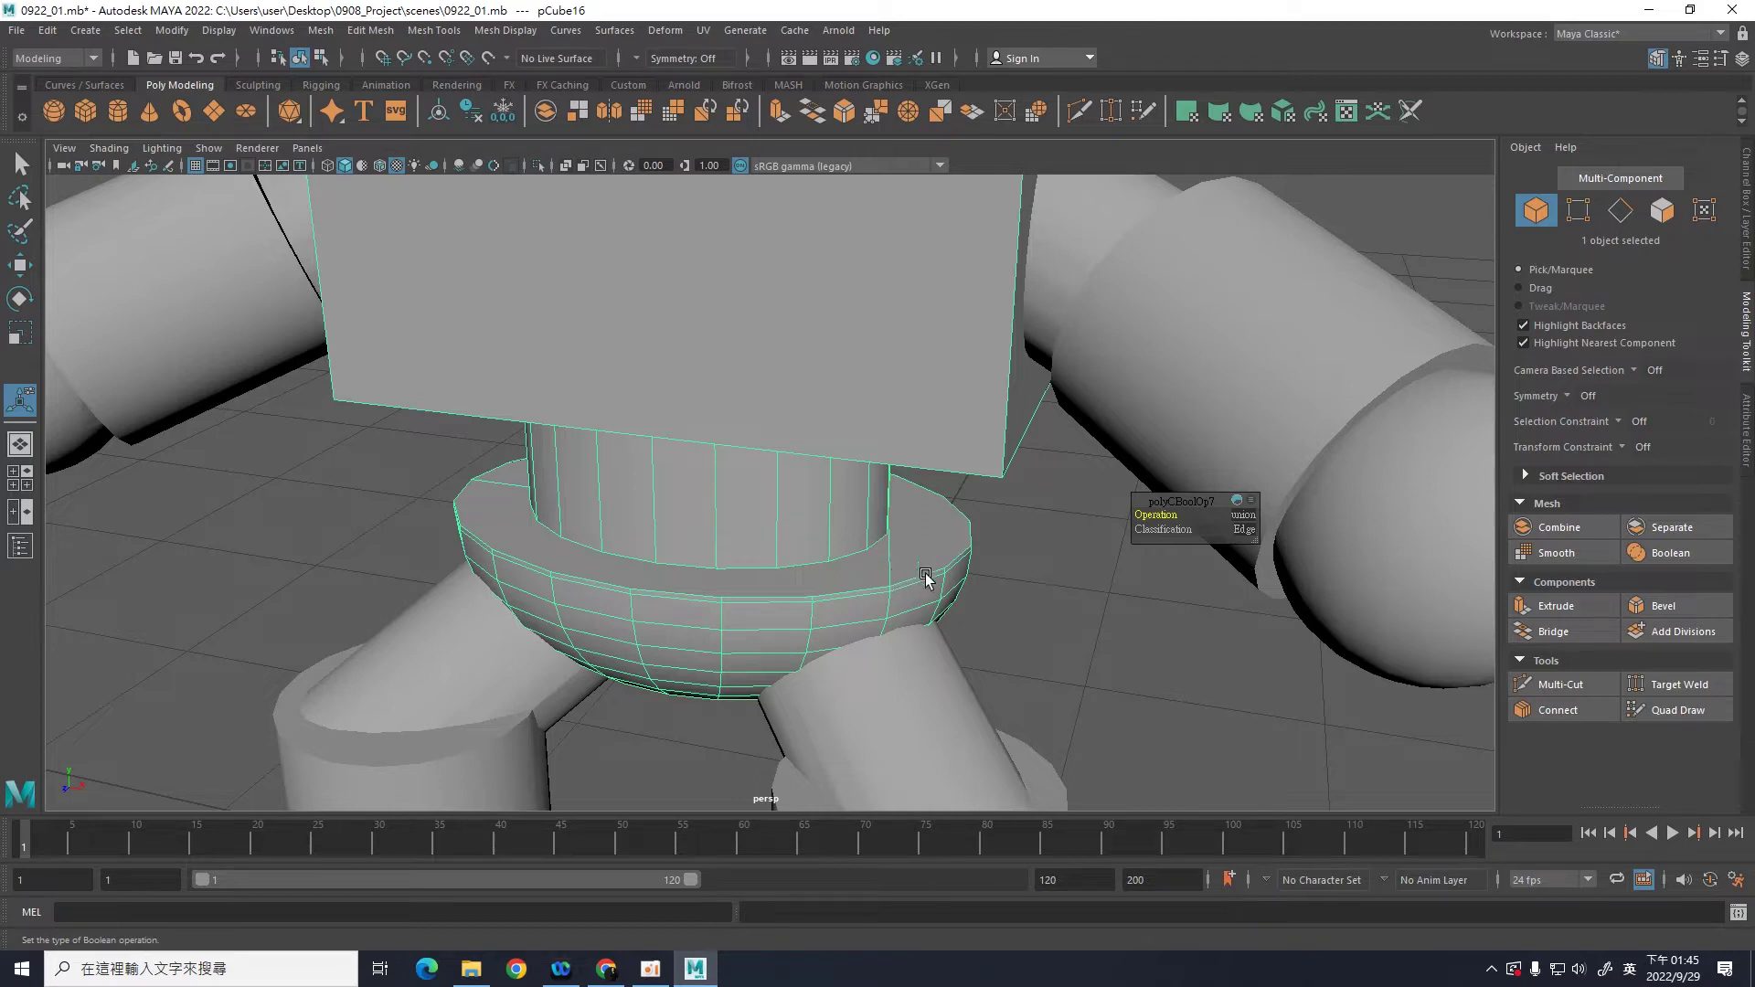
alt+middle_drag(1064, 638, 1050, 674)
scroll(1051, 678, down, 2)
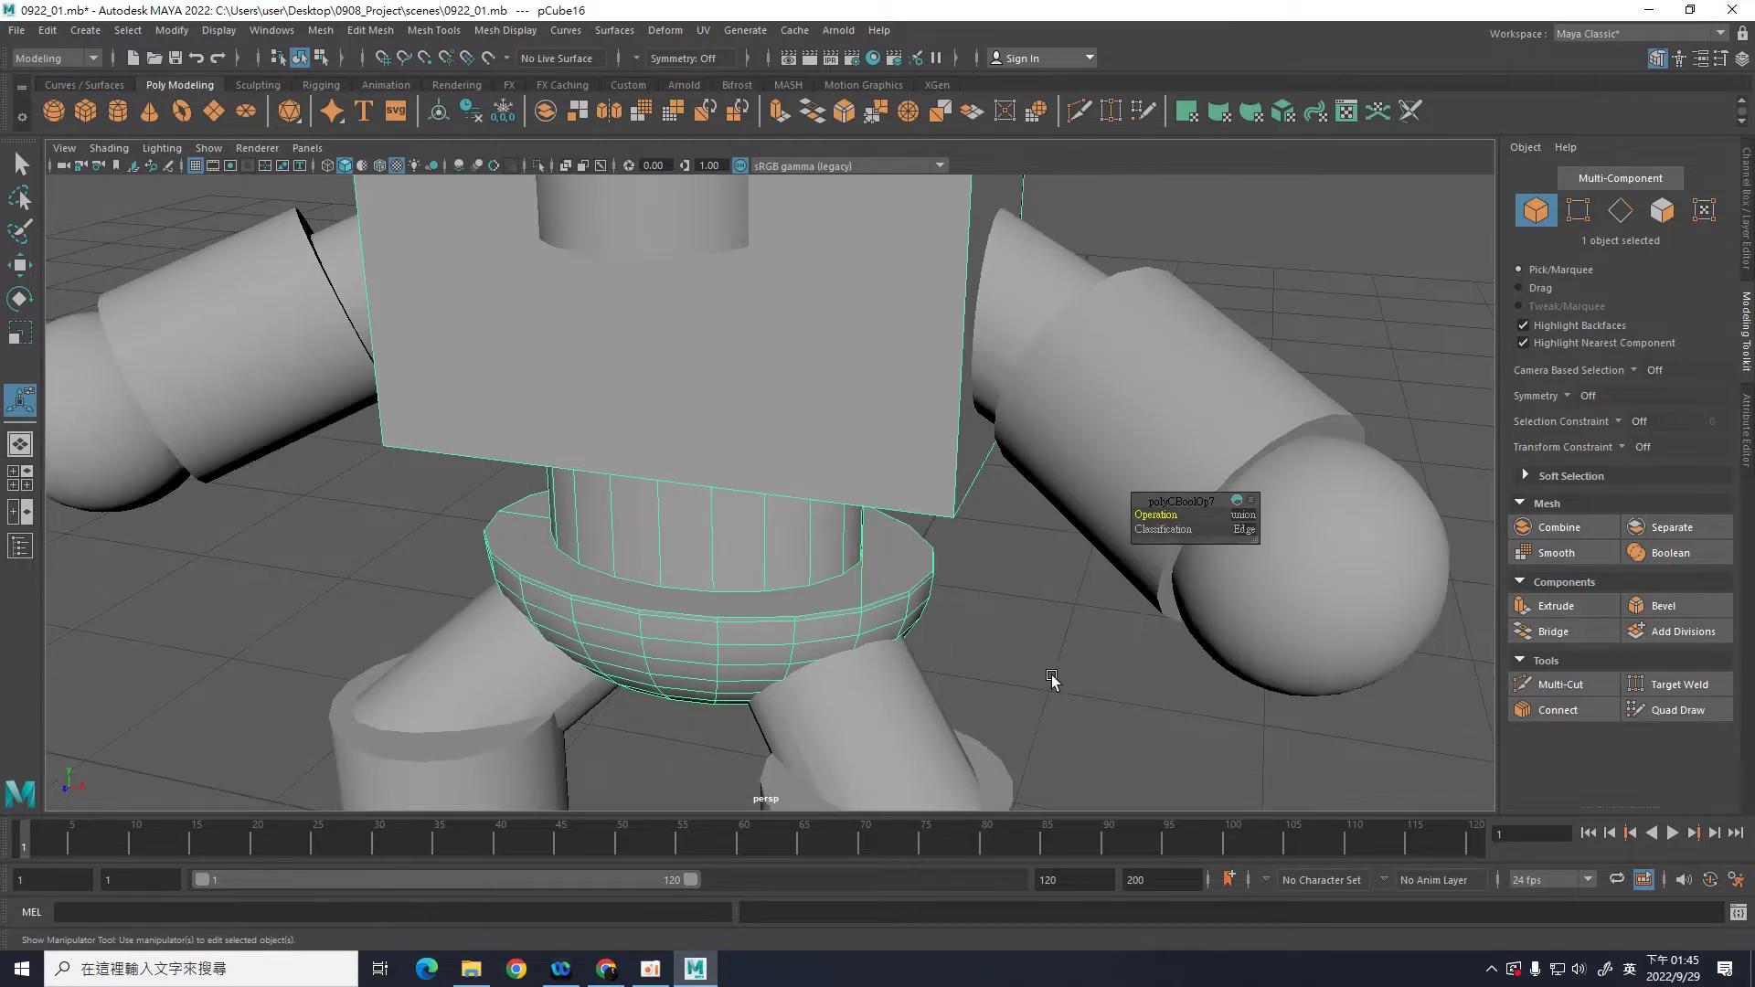
scroll(1042, 654, down, 1)
scroll(1042, 653, down, 1)
scroll(1032, 649, down, 1)
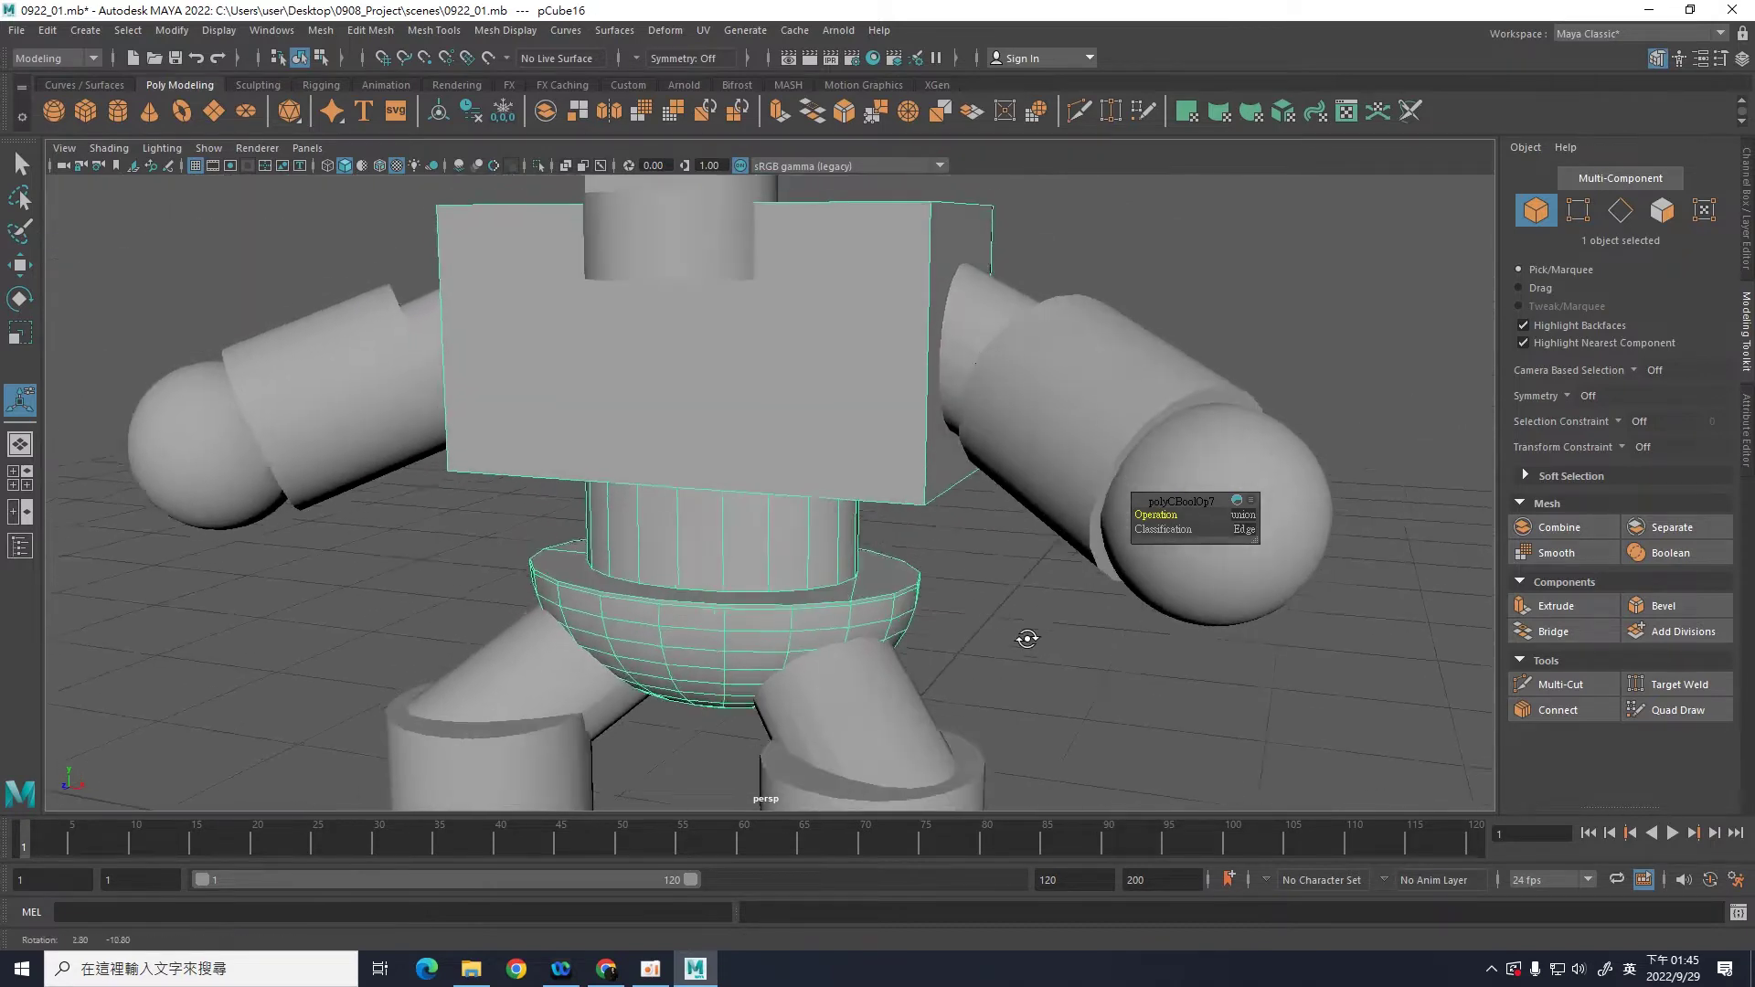
scroll(1028, 642, up, 1)
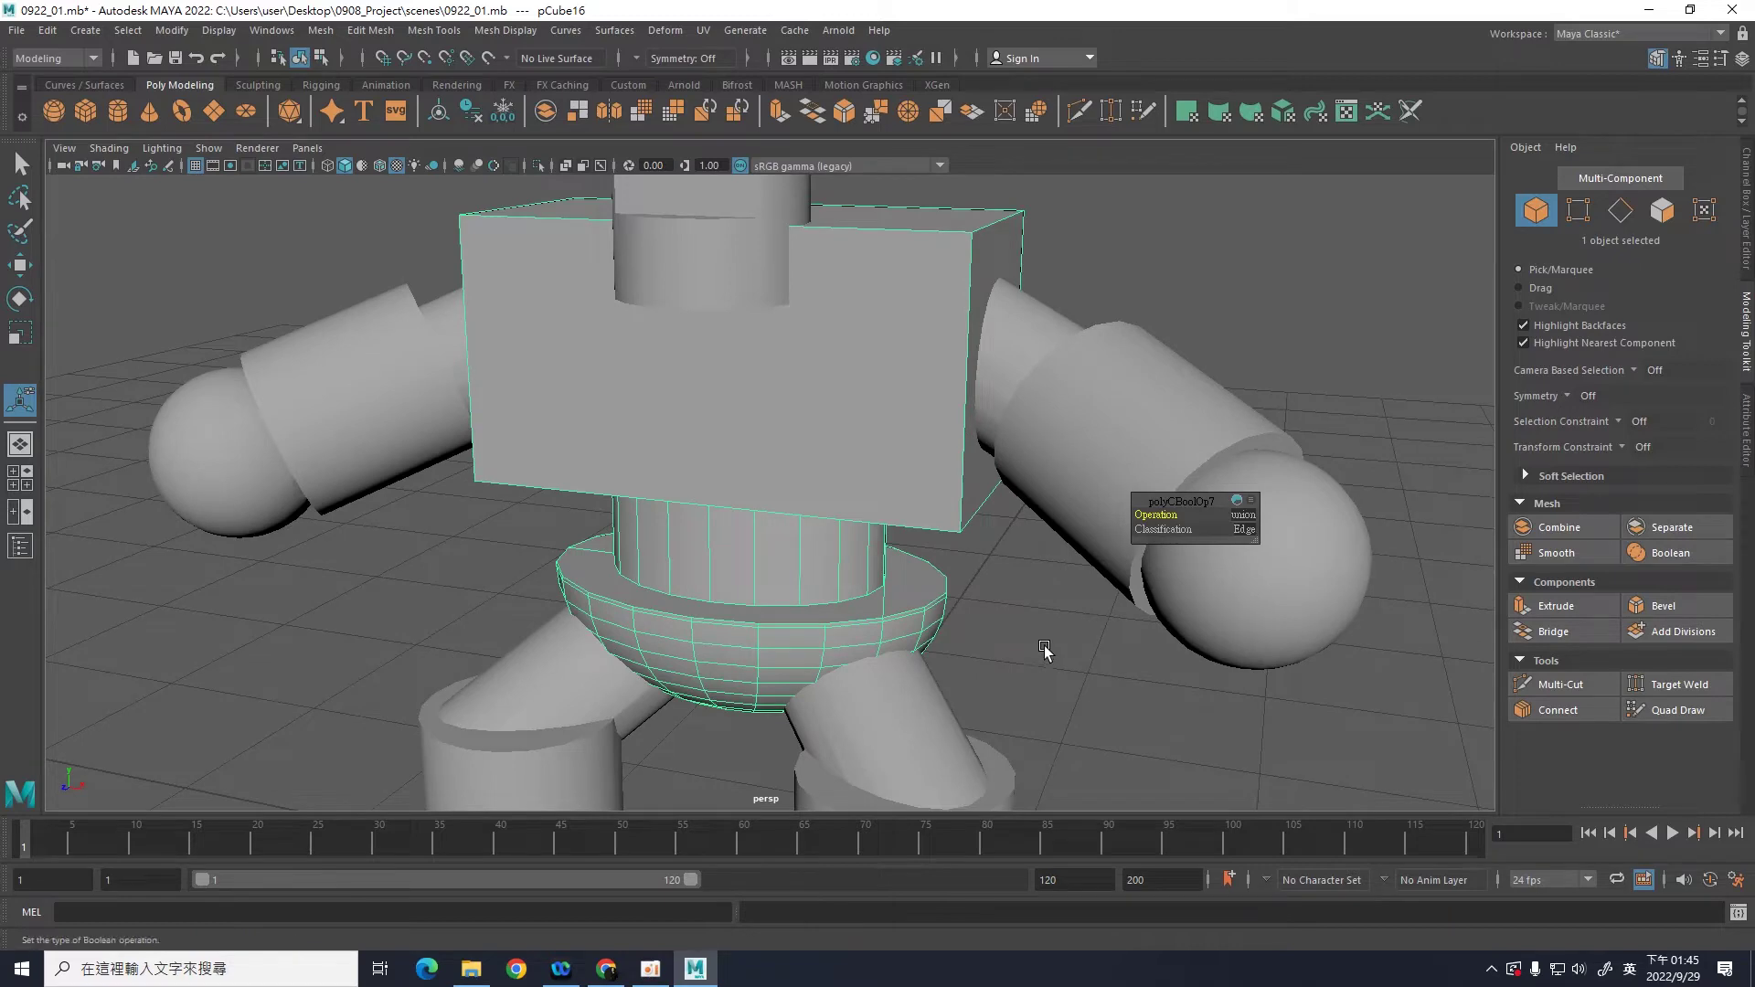
mouse_move(1042, 654)
alt+mouse_down()
mouse_move(1002, 607)
mouse_move(906, 616)
mouse_move(973, 628)
mouse_move(905, 614)
mouse_move(971, 631)
alt+mouse_up()
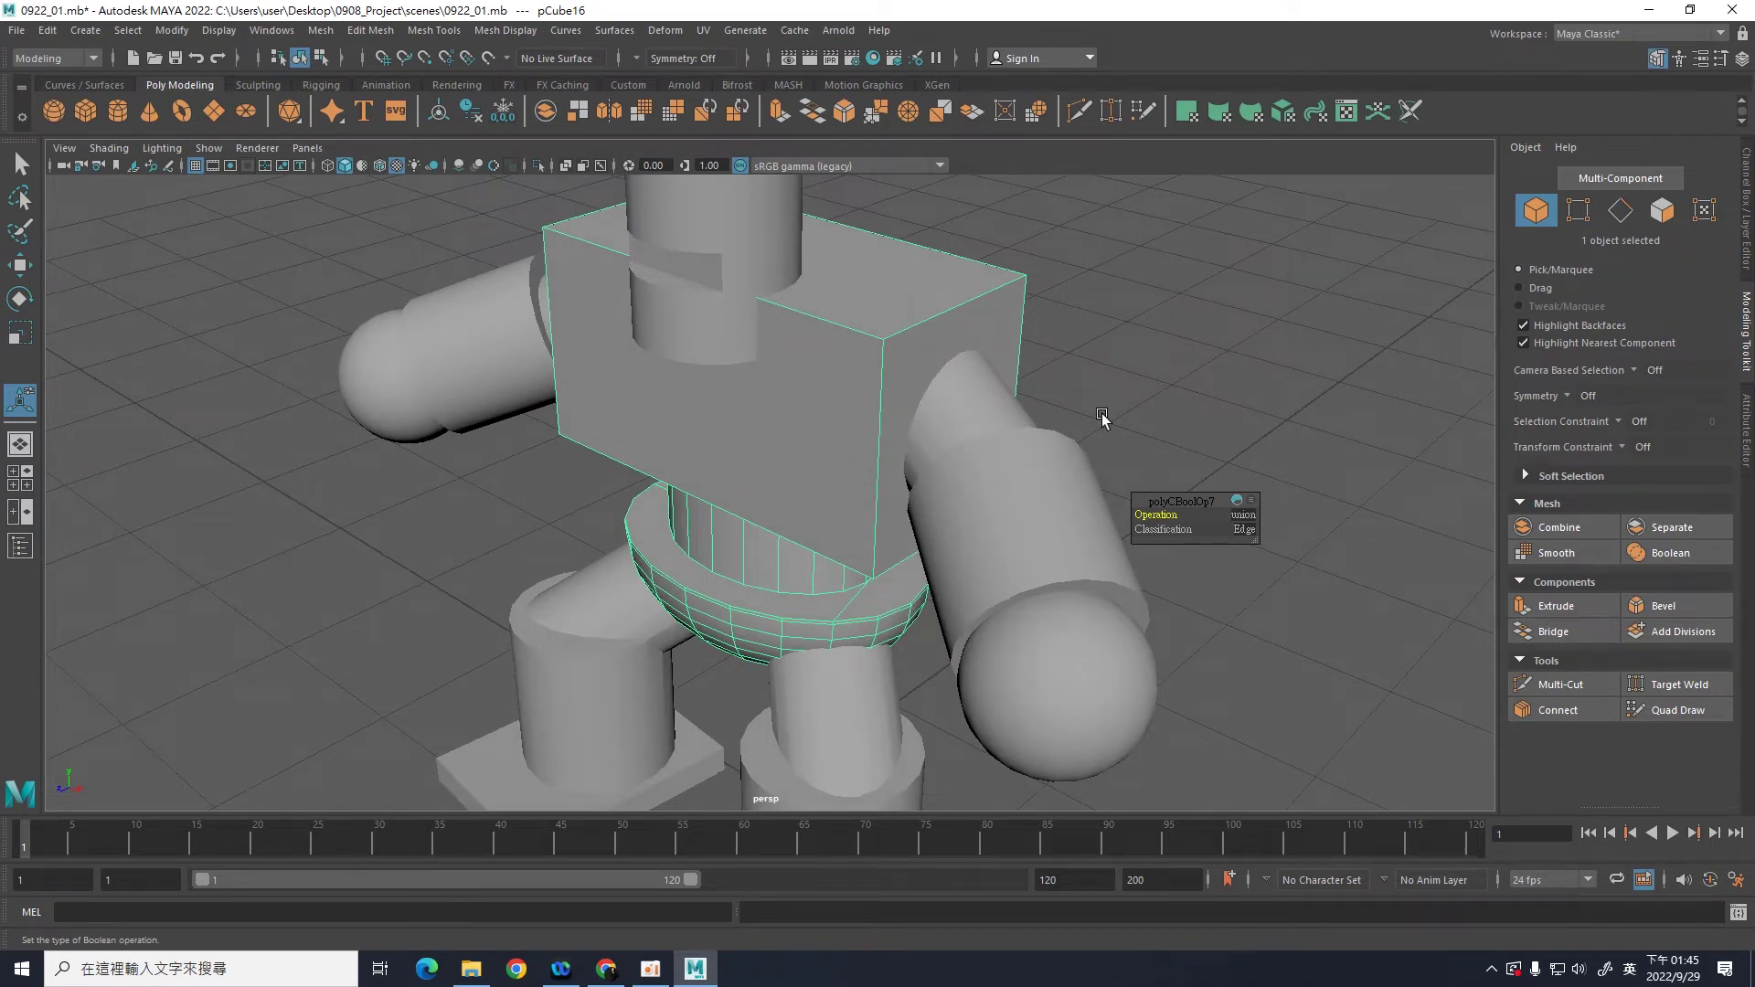
mouse_move(1208, 388)
alt+mouse_down()
mouse_move(1155, 380)
mouse_move(940, 490)
alt+mouse_up()
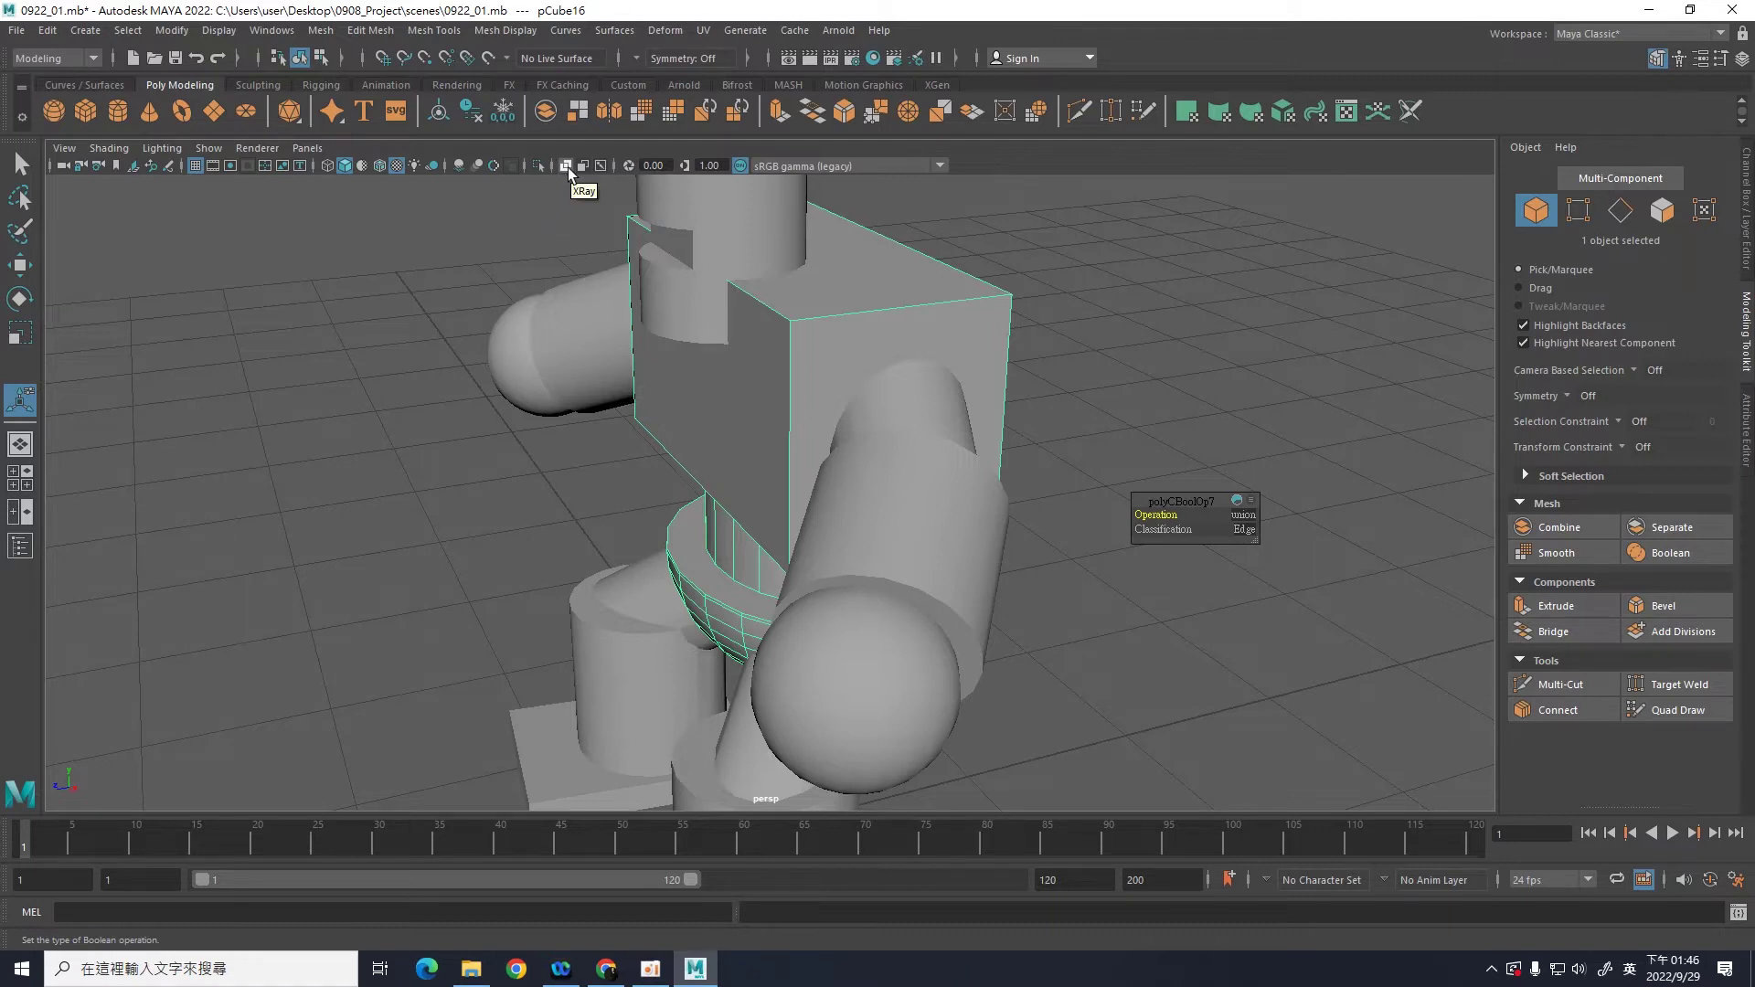
Step: Turn on X-Ray and orbit and zoom in on the merged box, waist and bowl
click(566, 166)
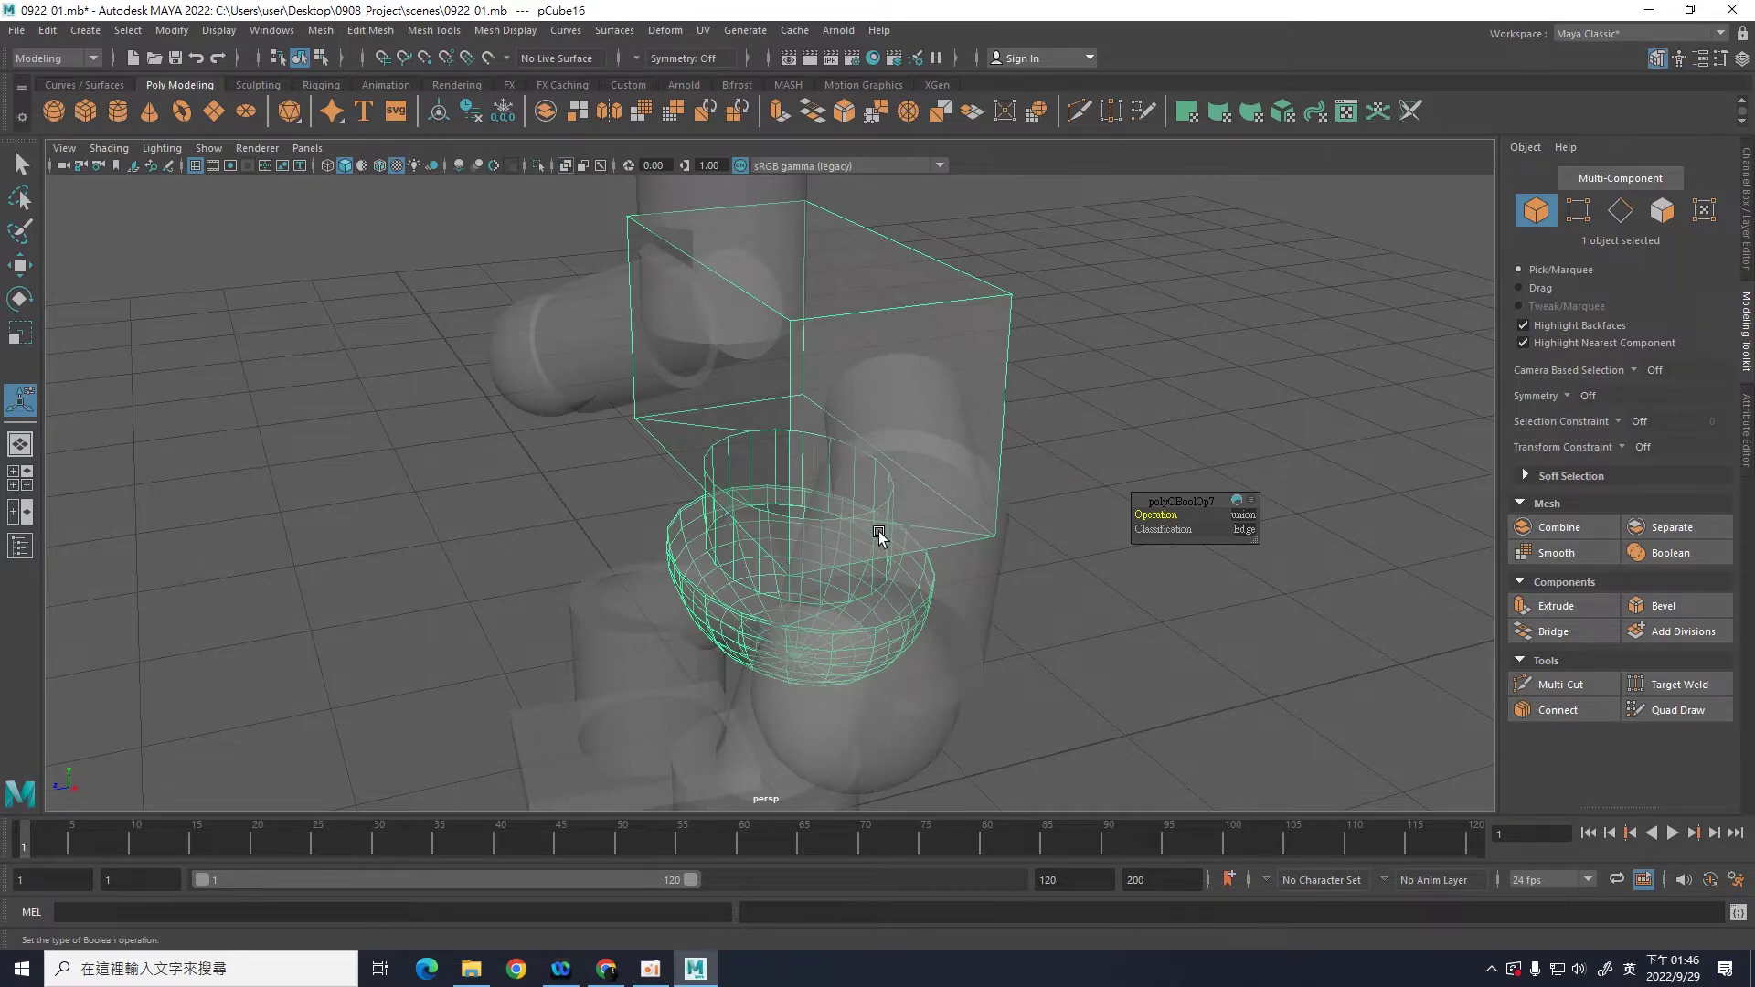
mouse_move(1063, 454)
alt+mouse_down()
mouse_move(1018, 435)
mouse_move(1113, 446)
alt+mouse_up()
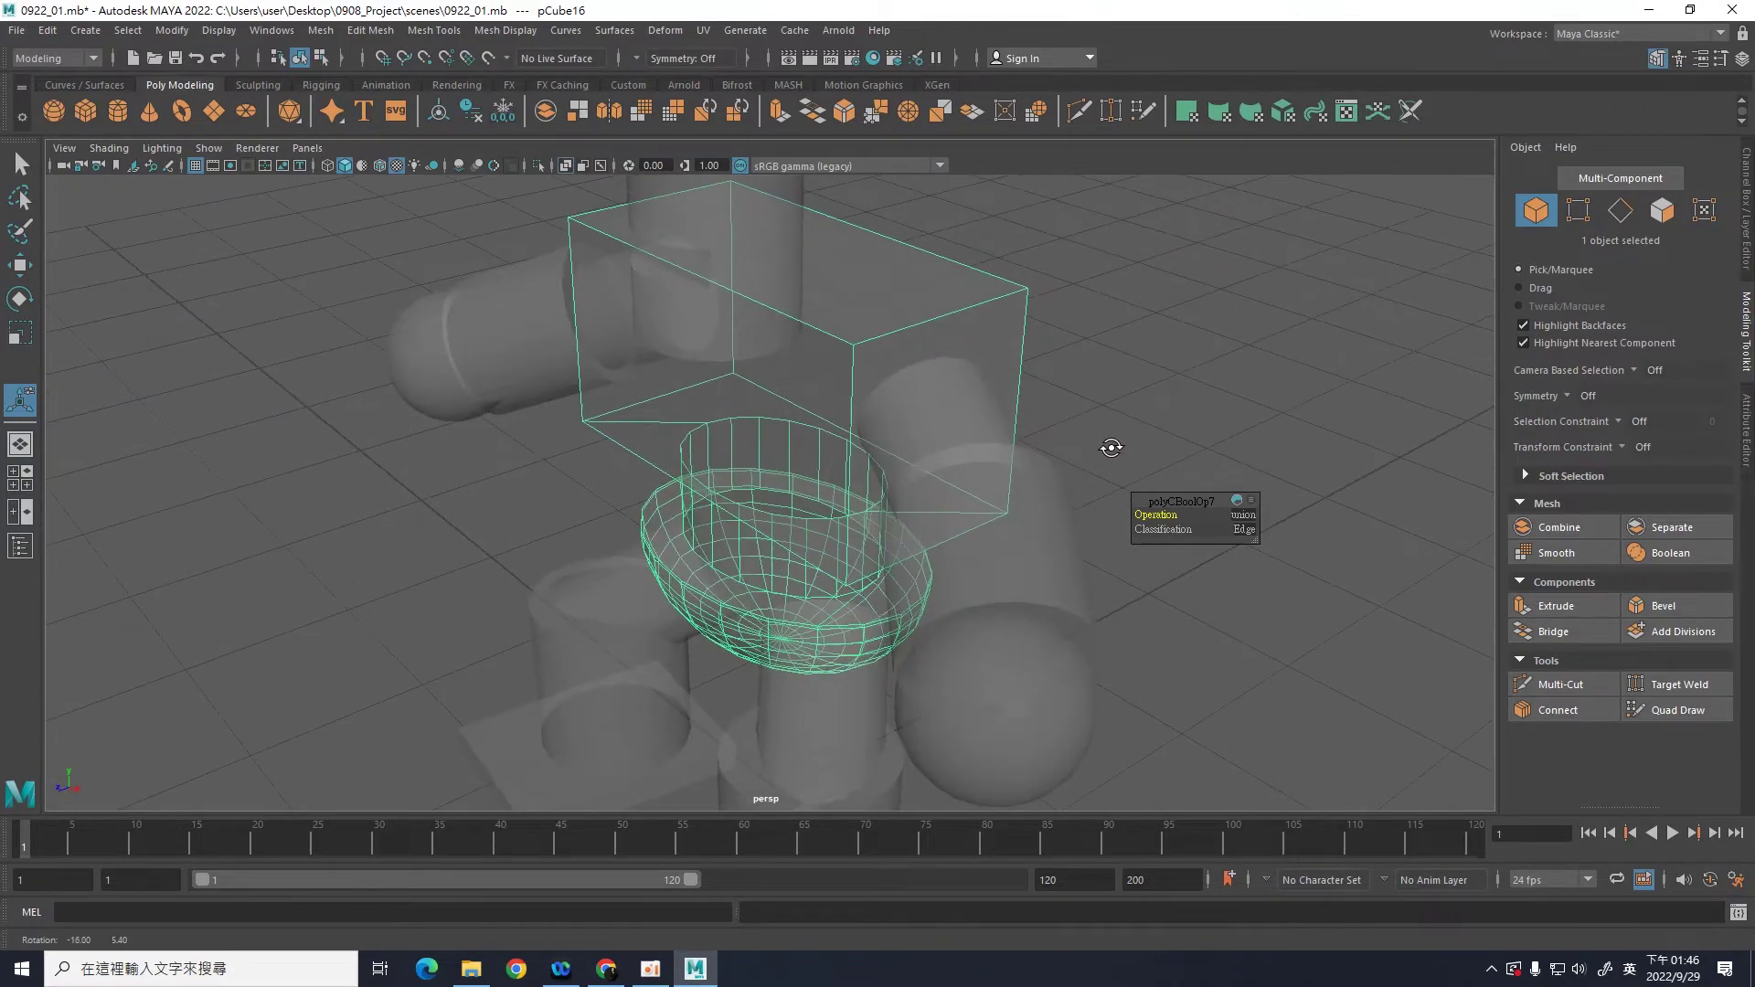
scroll(1136, 439, up, 2)
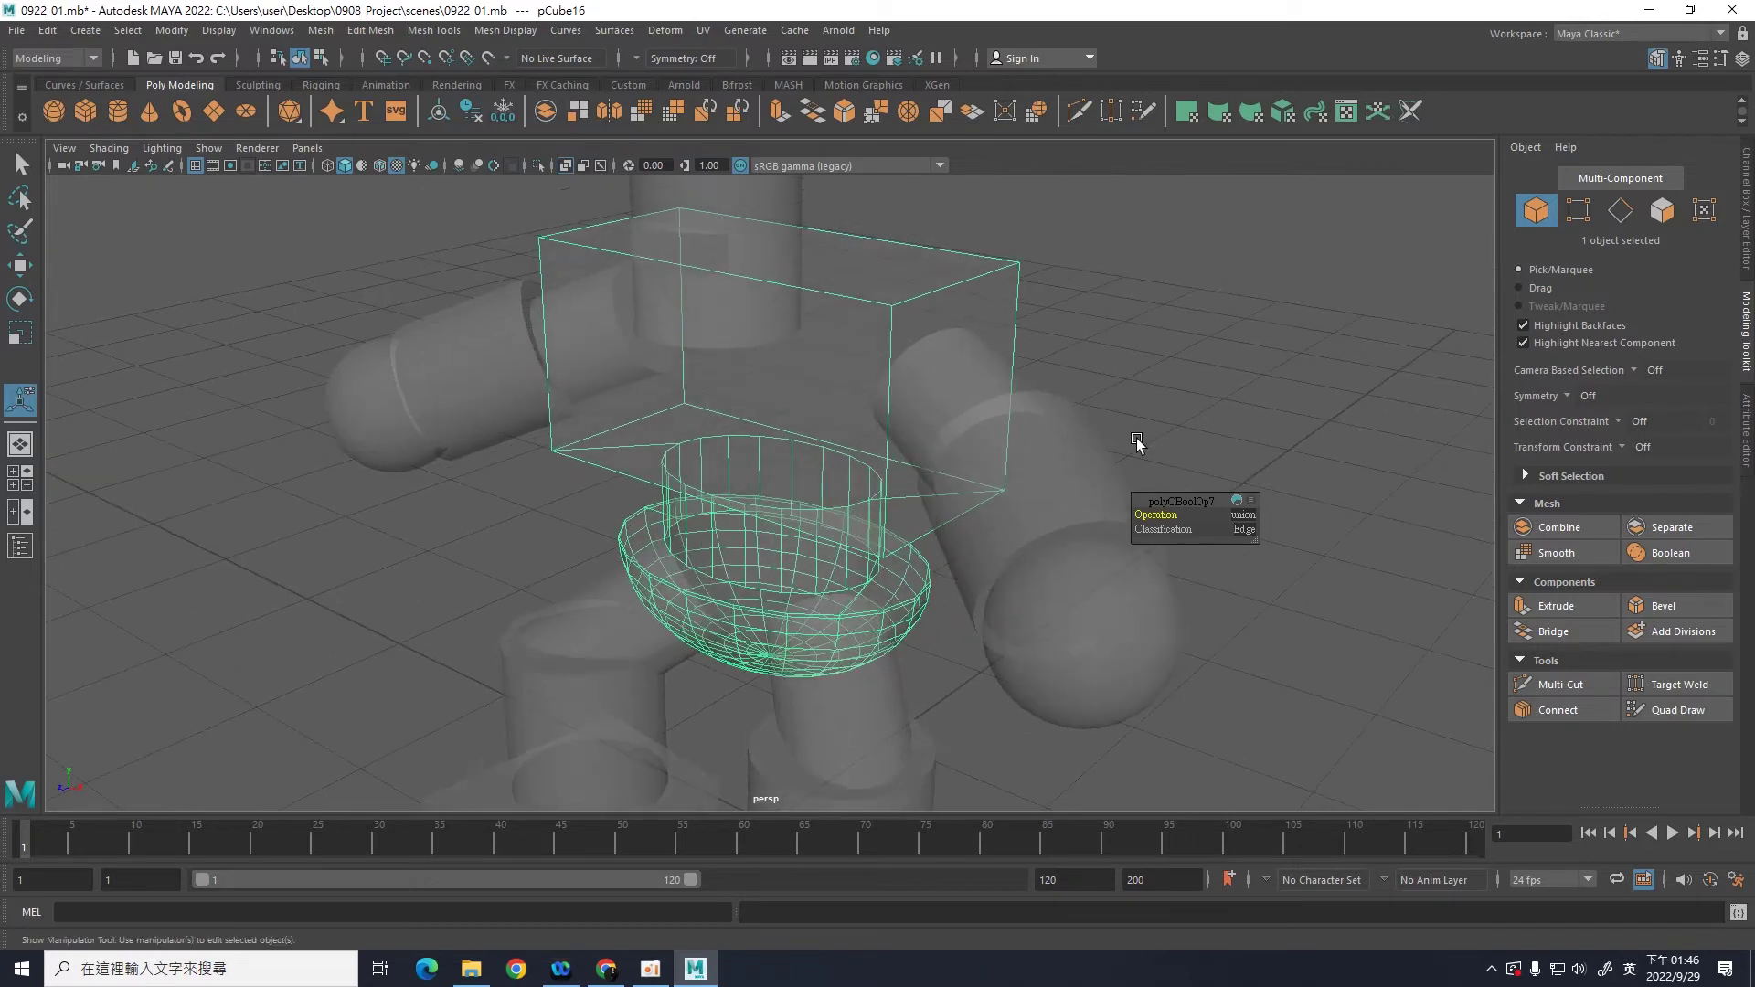
scroll(1143, 437, up, 1)
alt+middle_drag(1158, 431, 1123, 440)
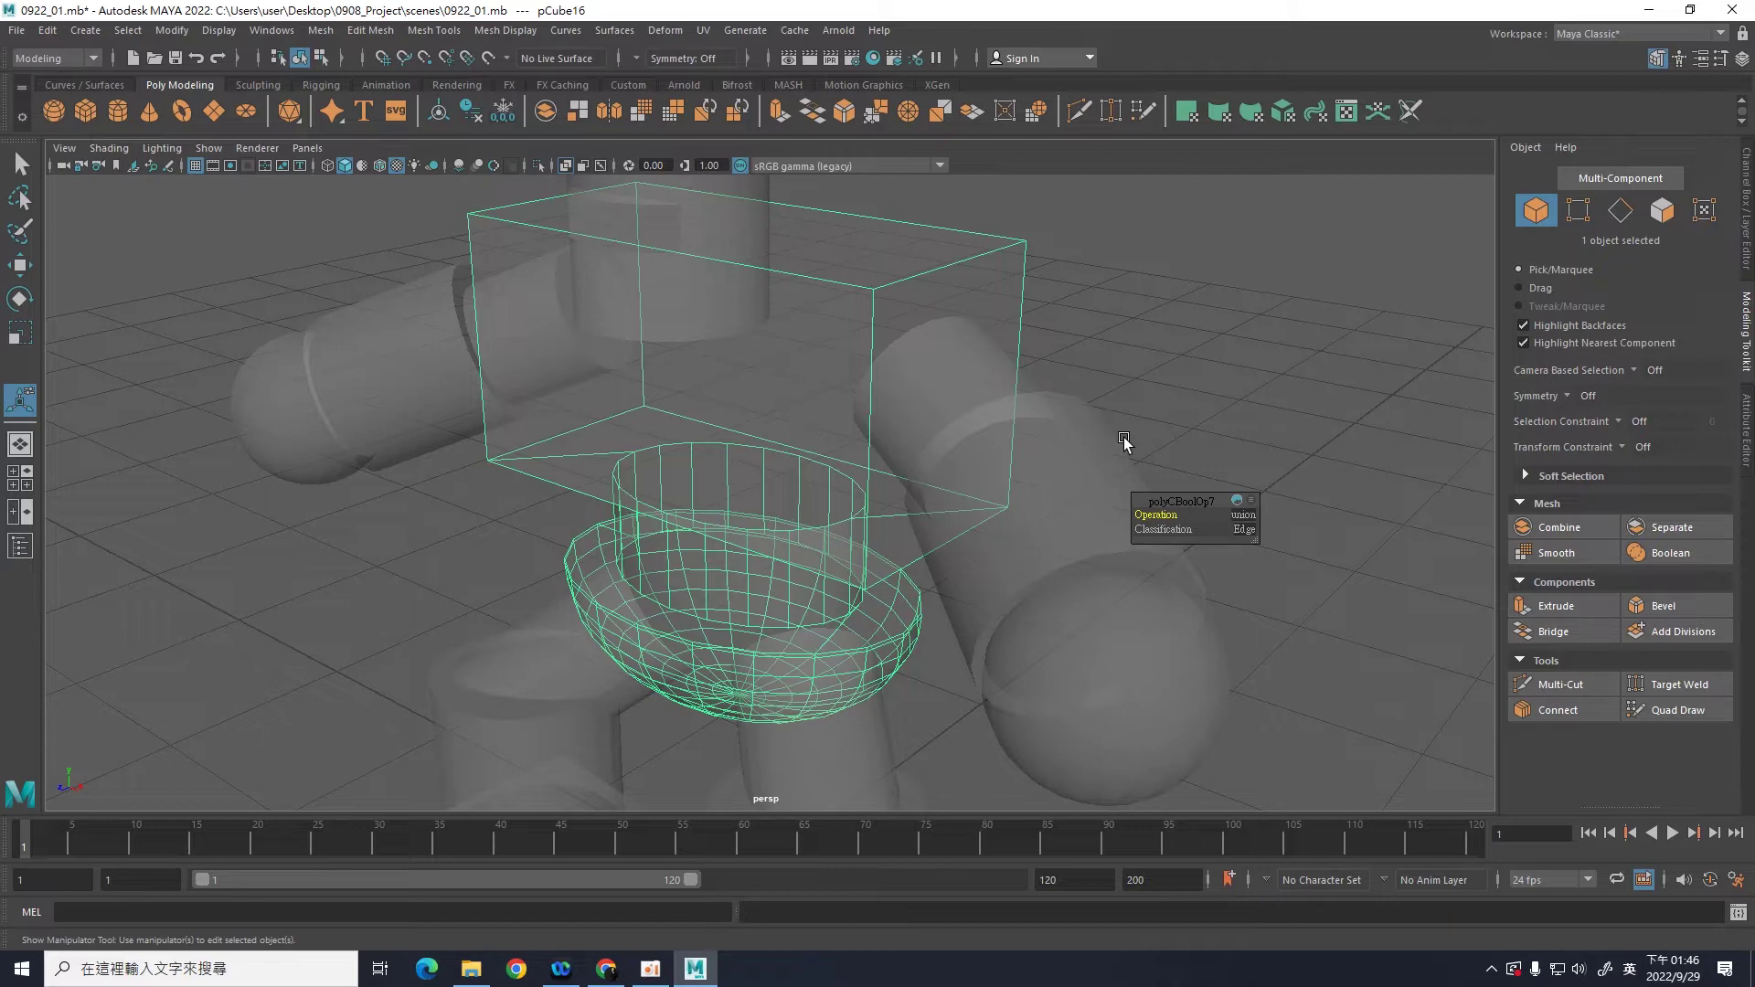
mouse_move(1122, 441)
alt+mouse_down()
mouse_move(1140, 420)
mouse_move(854, 548)
alt+mouse_up()
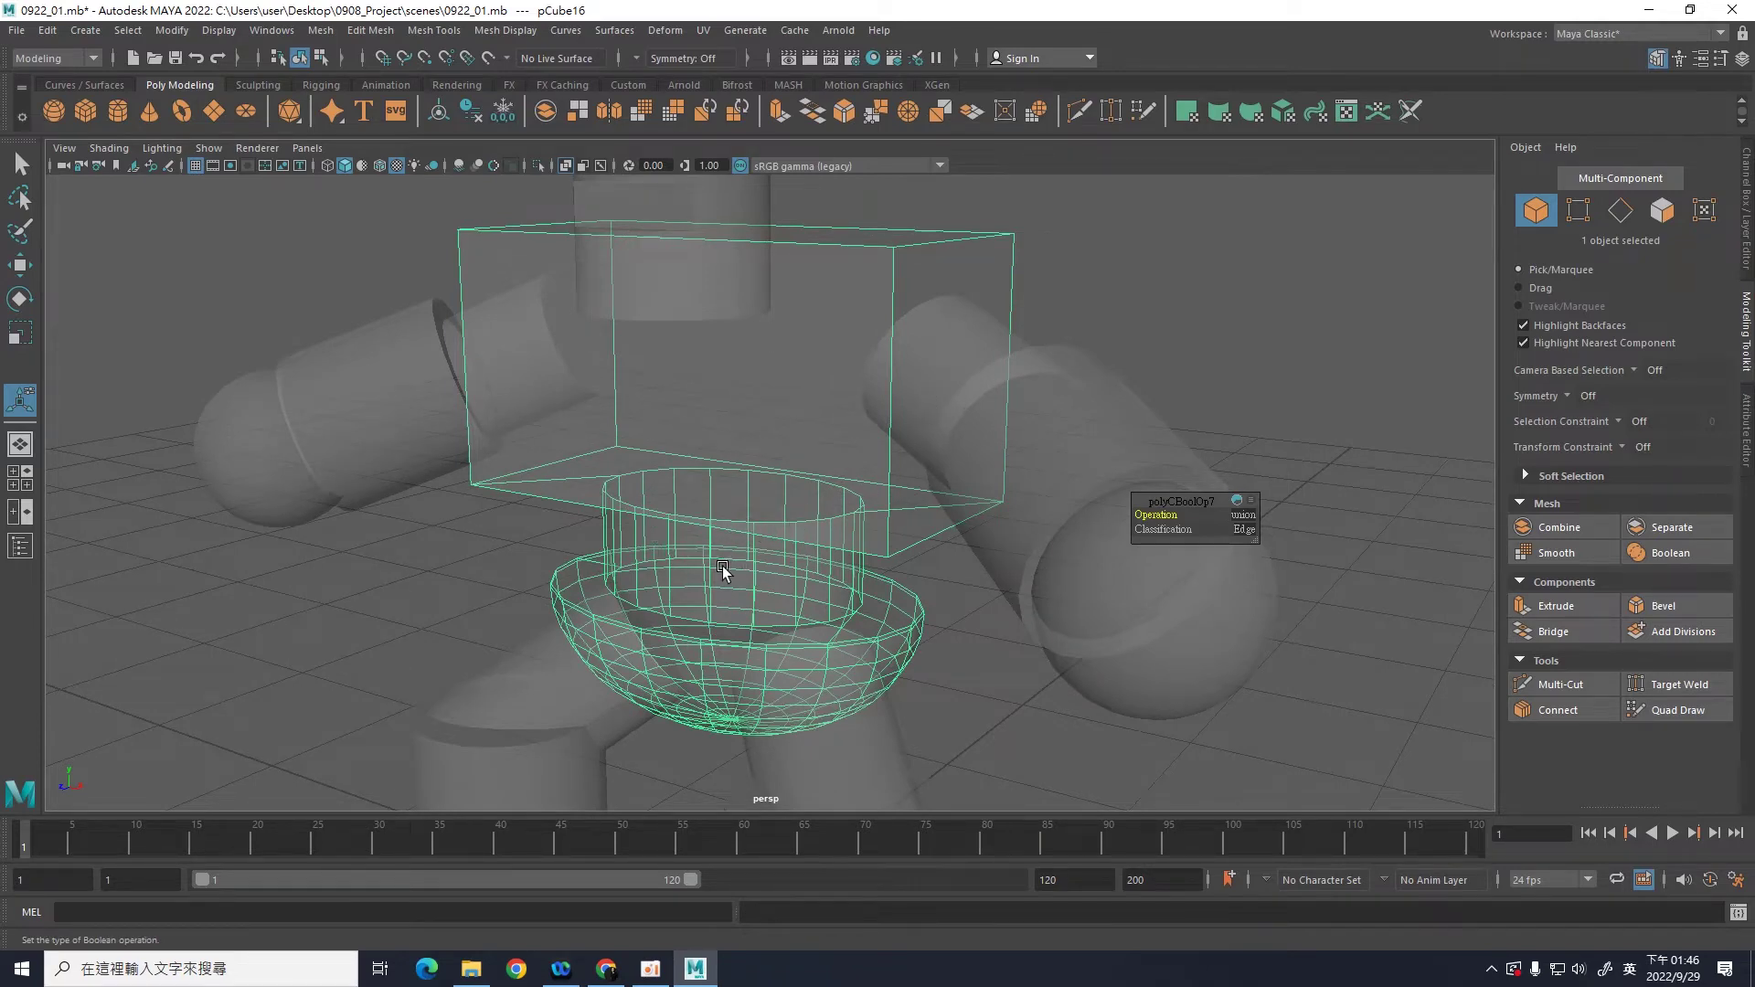
mouse_move(1061, 377)
alt+mouse_down()
mouse_move(1050, 407)
mouse_move(1072, 379)
alt+mouse_up()
scroll(1073, 395, up, 2)
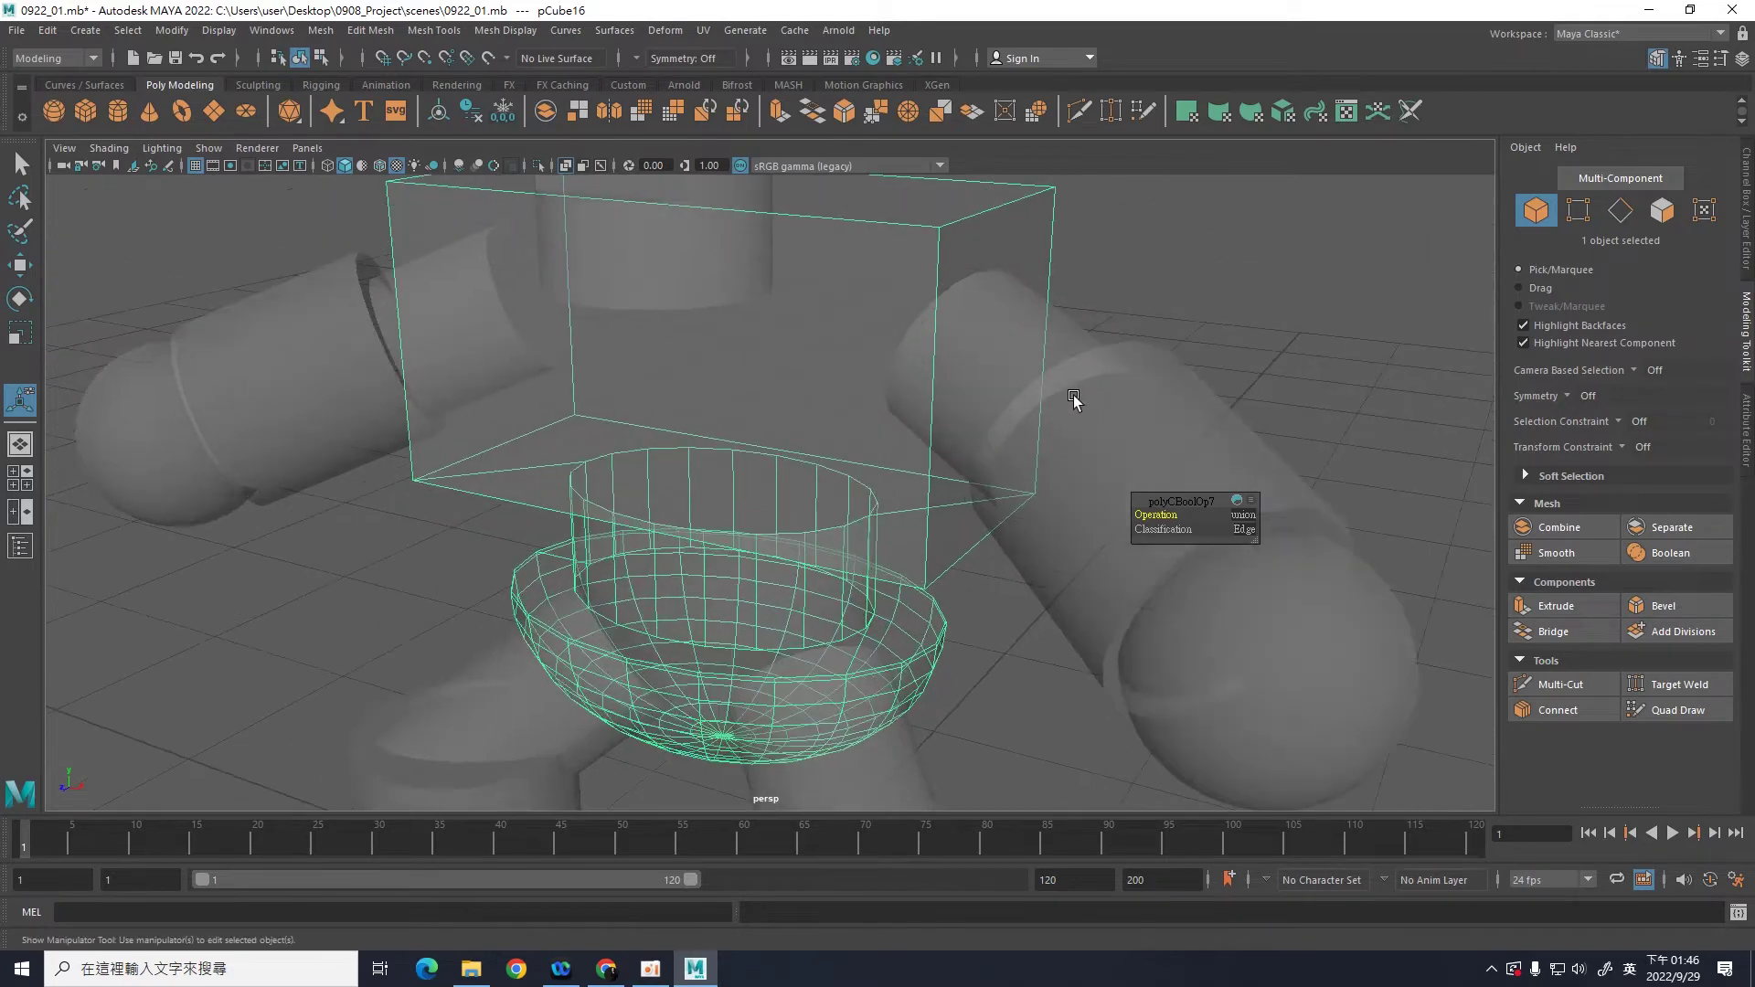
scroll(1097, 384, up, 1)
scroll(1152, 369, up, 1)
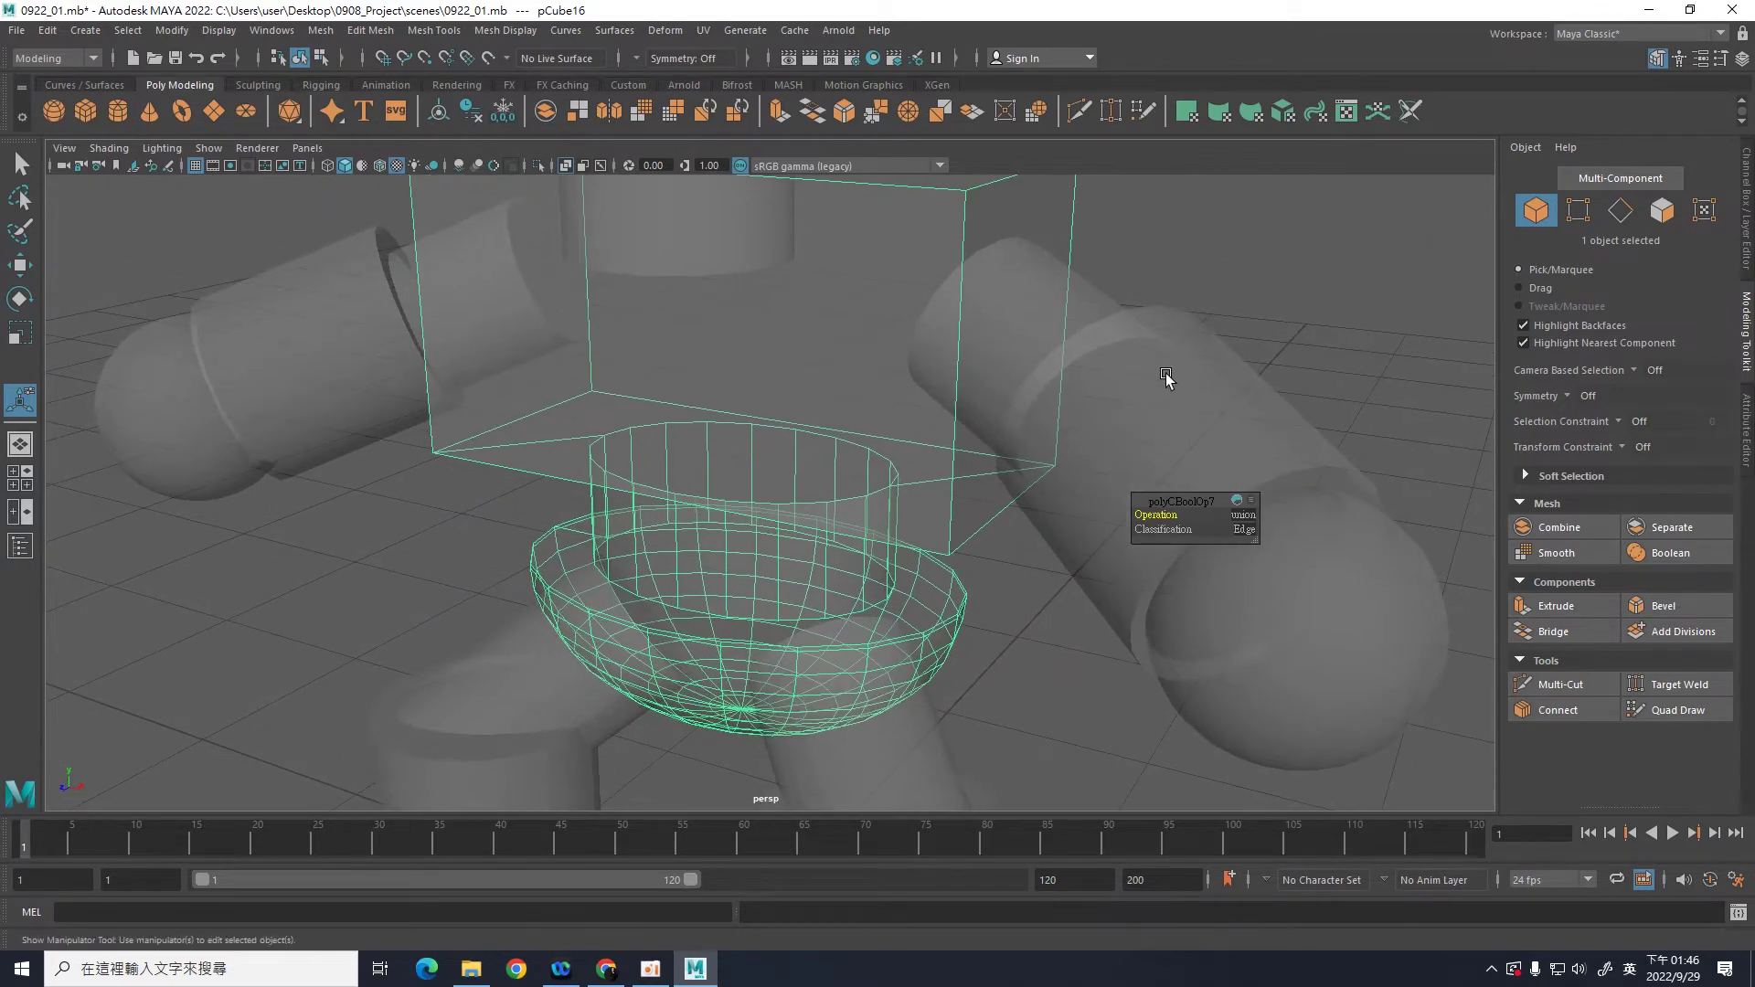
click(1578, 210)
alt+drag(1030, 619, 1053, 631)
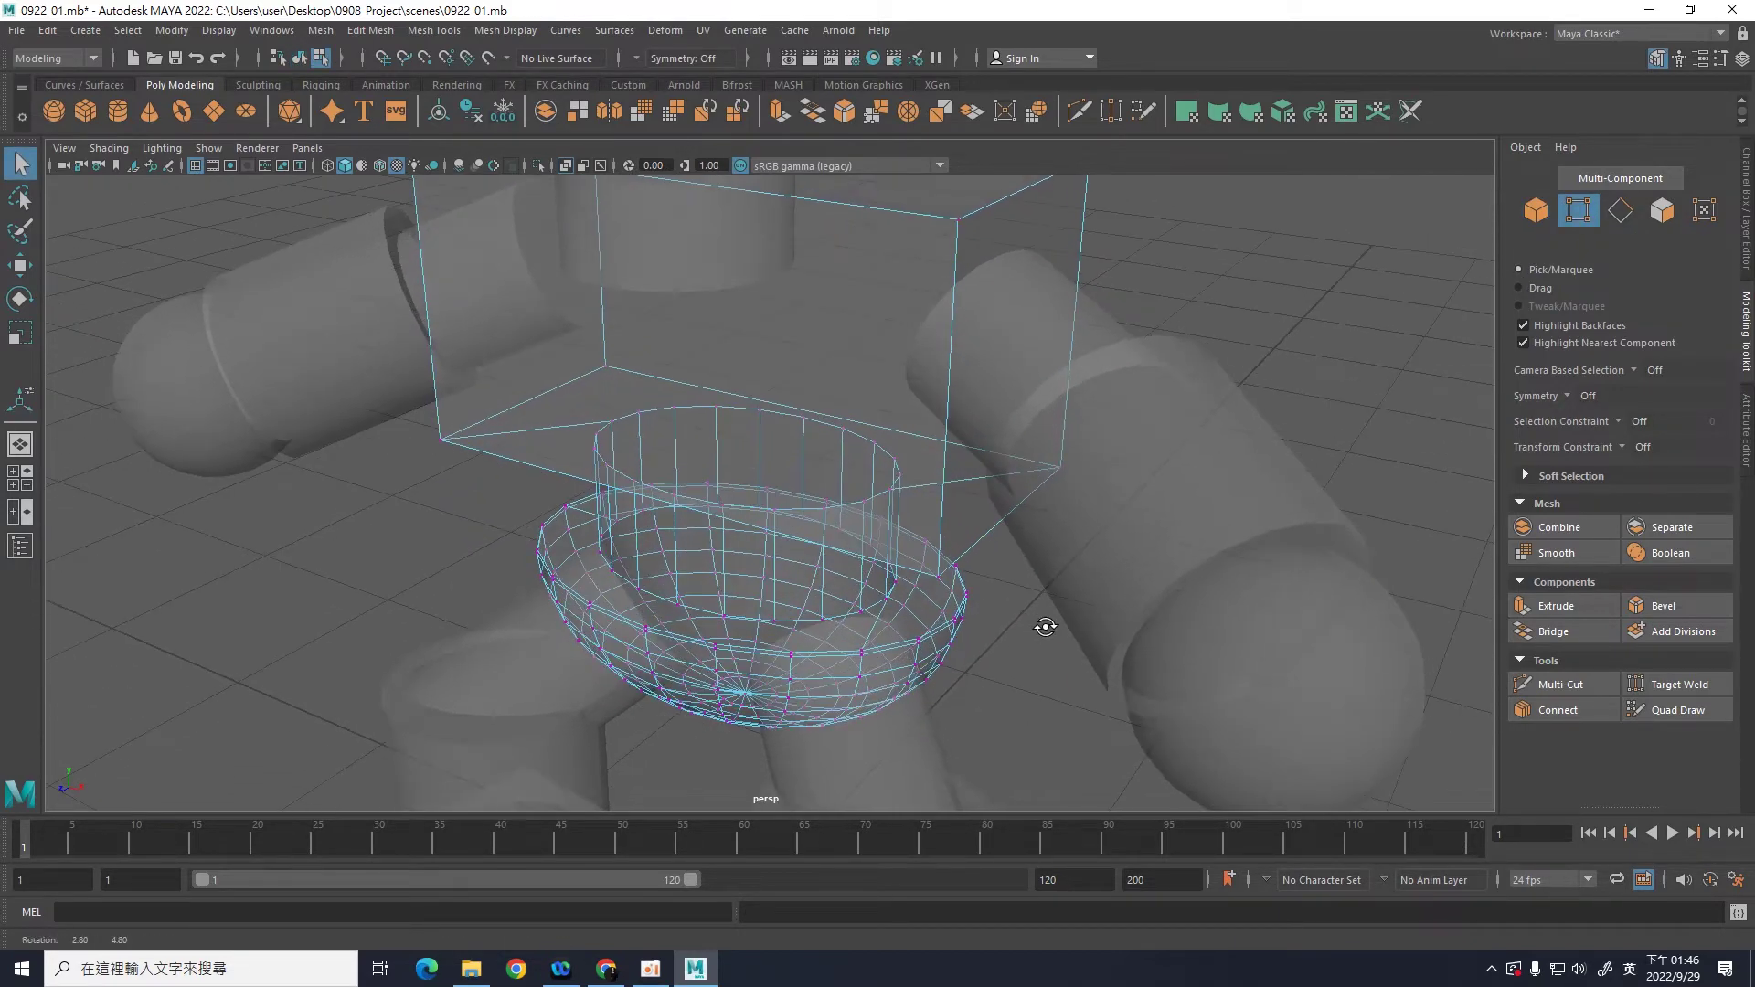
click(1526, 474)
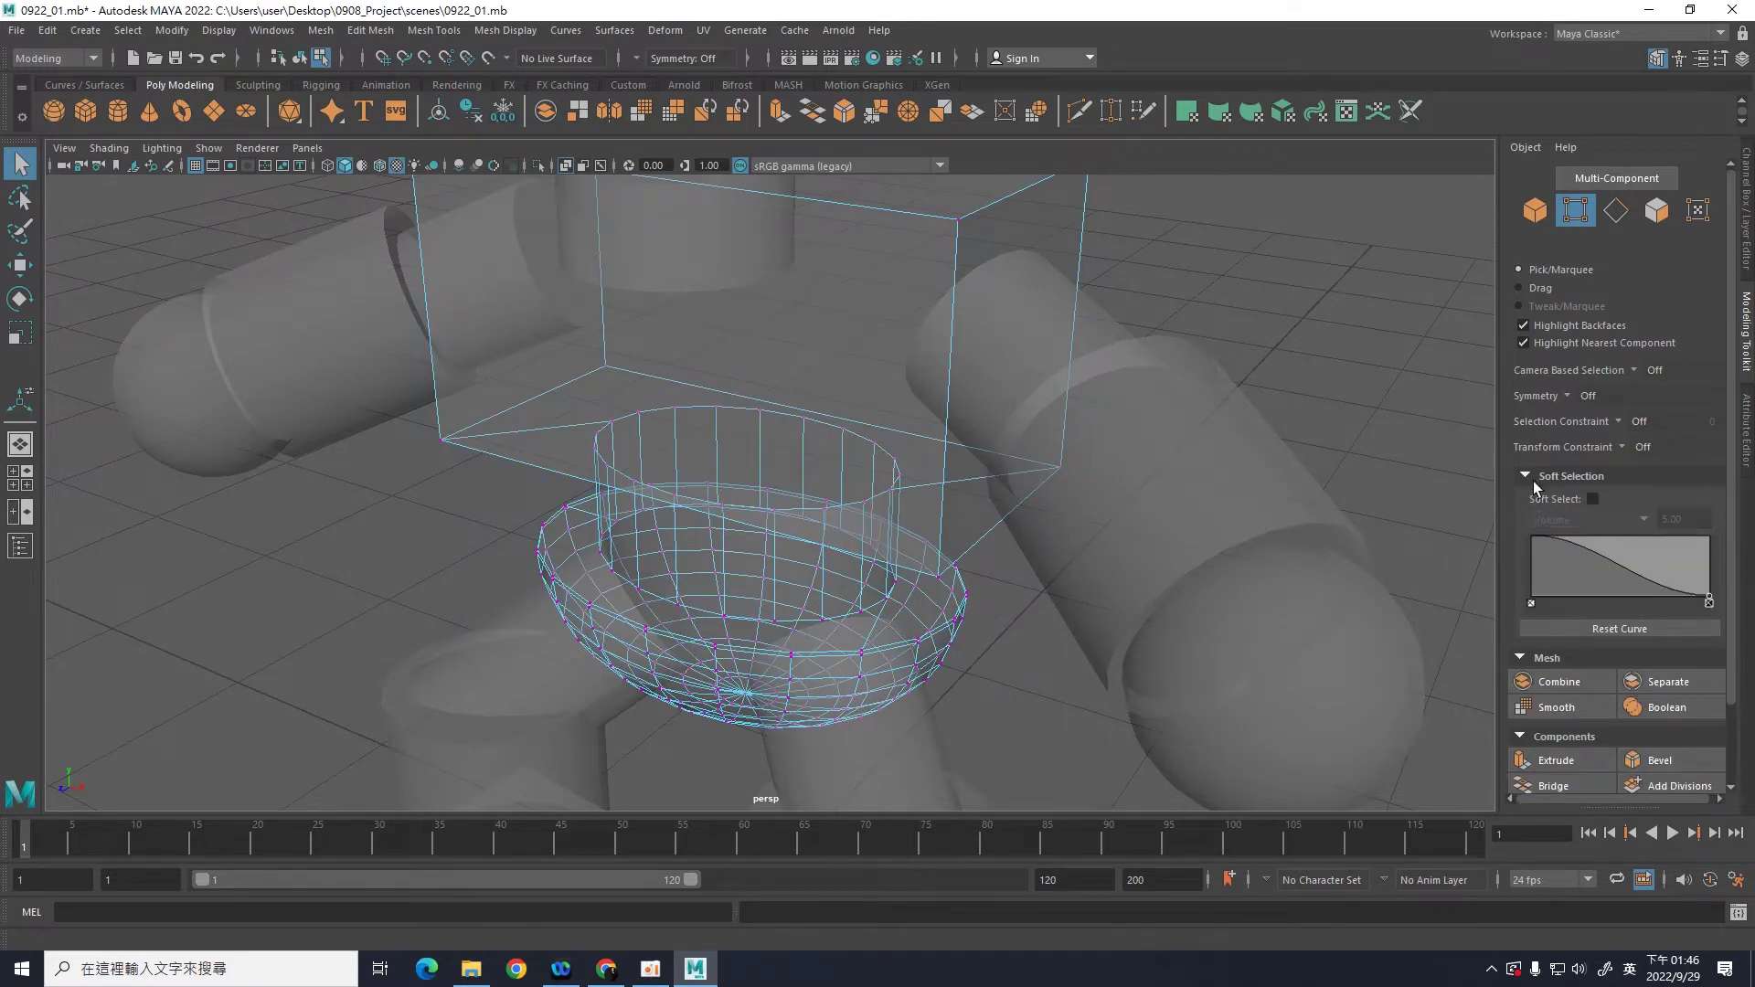
click(1528, 475)
mouse_move(1043, 599)
alt+mouse_down()
mouse_move(1116, 607)
mouse_move(1141, 649)
mouse_move(1136, 592)
mouse_move(1102, 590)
mouse_move(1141, 625)
alt+mouse_up()
scroll(1082, 646, up, 3)
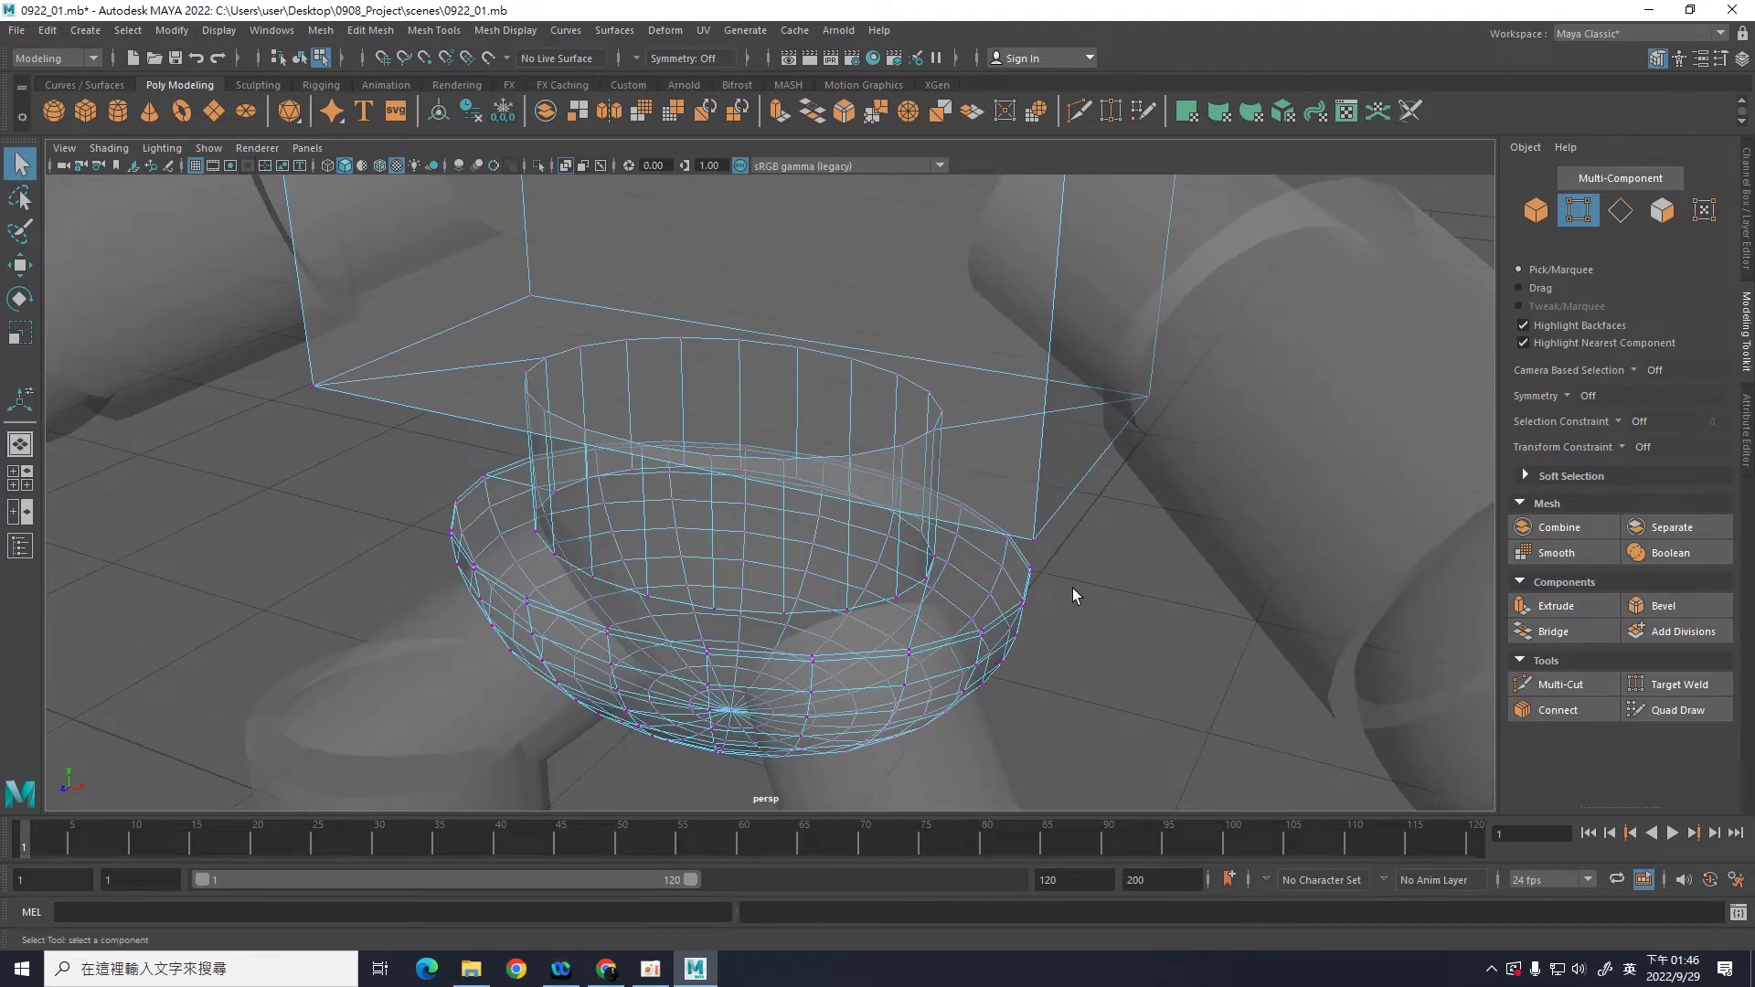
alt+drag(1101, 595, 1093, 596)
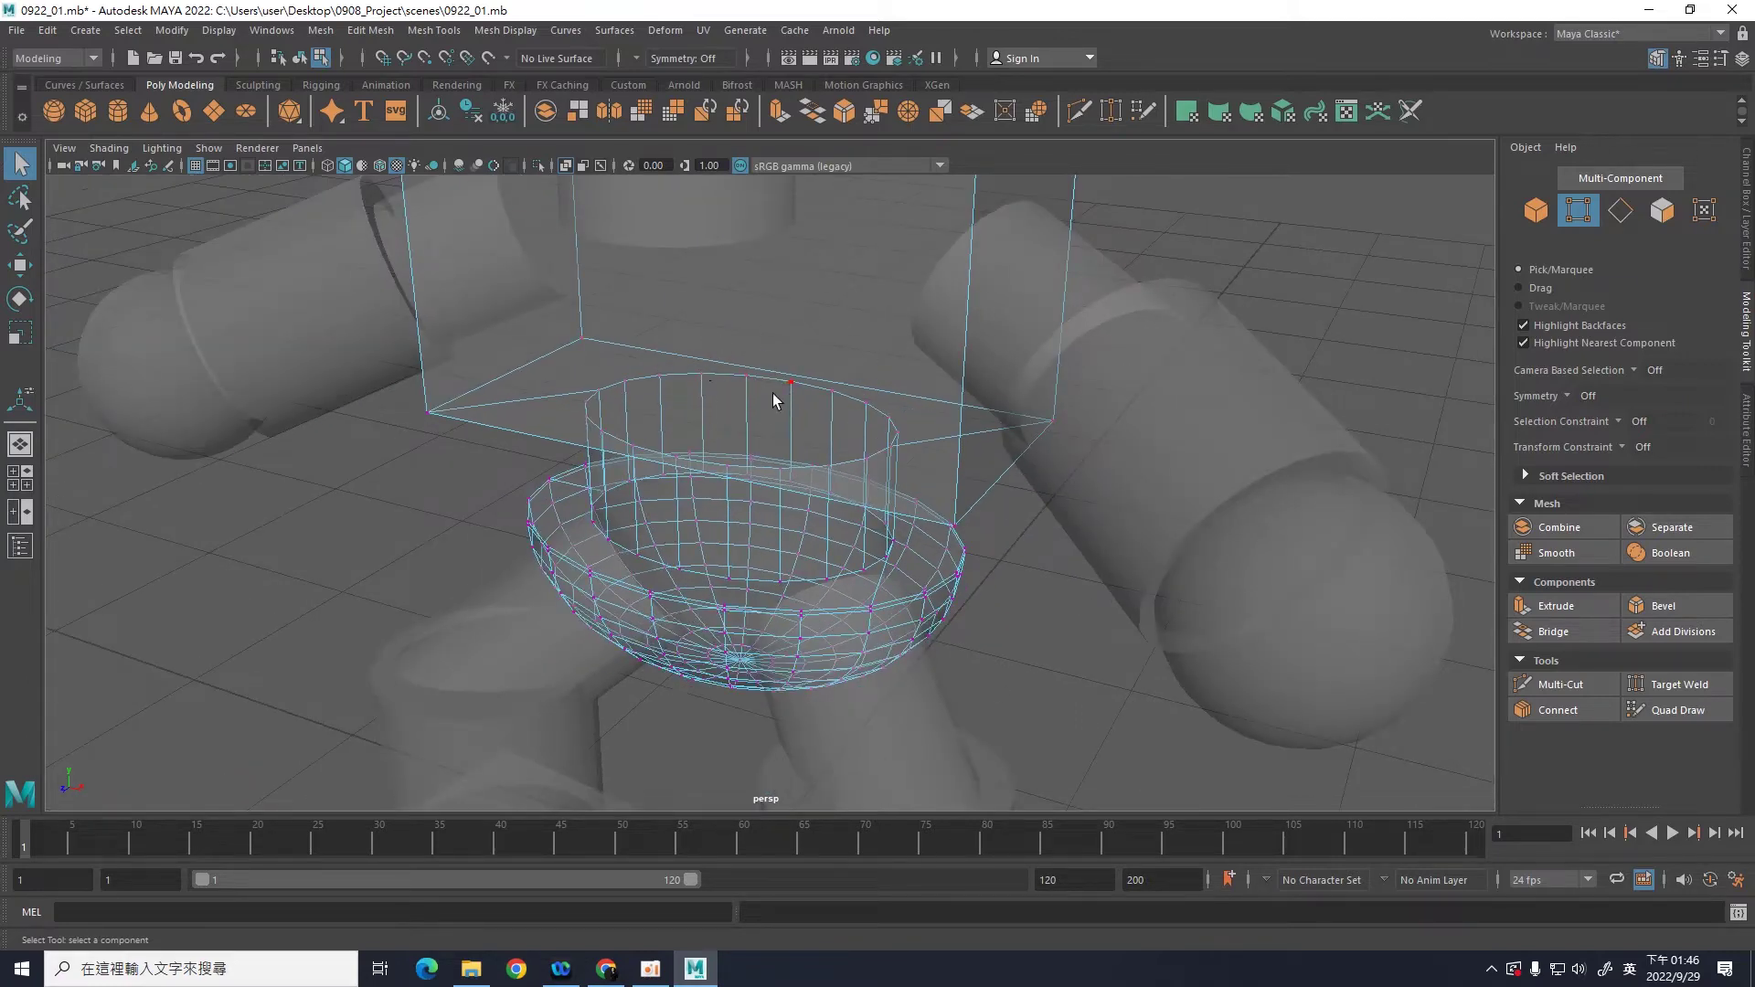
mouse_move(1173, 463)
alt+mouse_down()
mouse_move(1166, 530)
mouse_move(1225, 431)
alt+mouse_up()
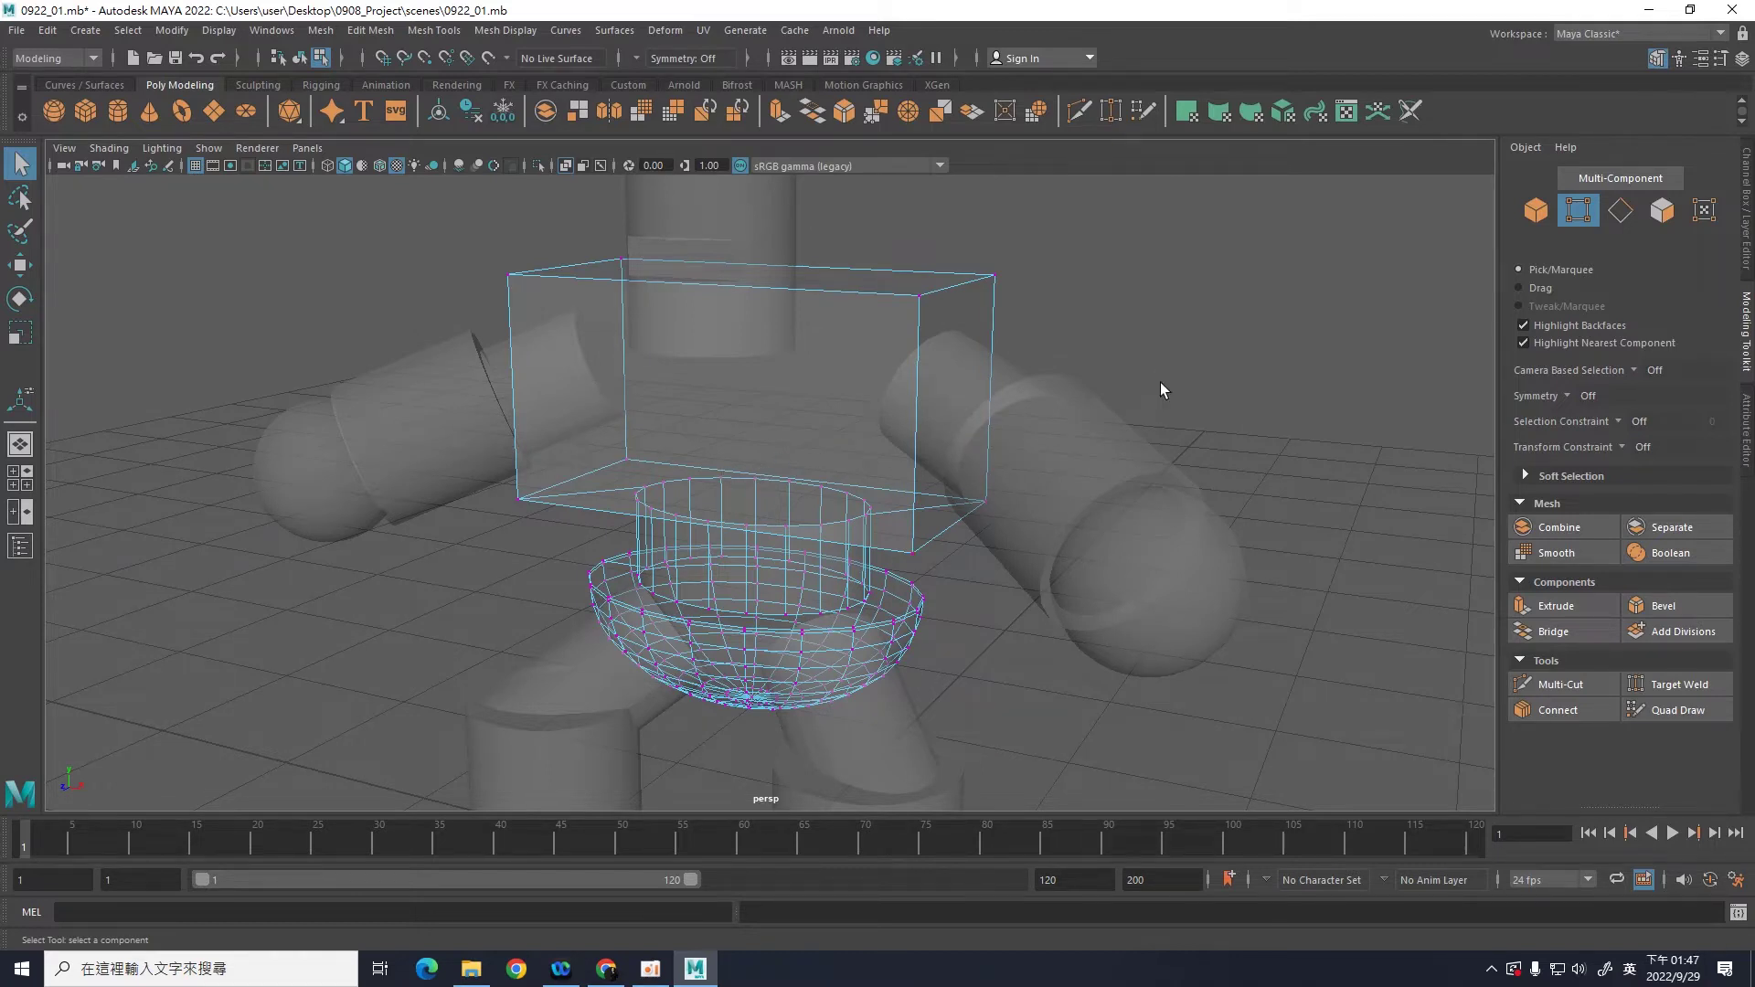
click(1535, 211)
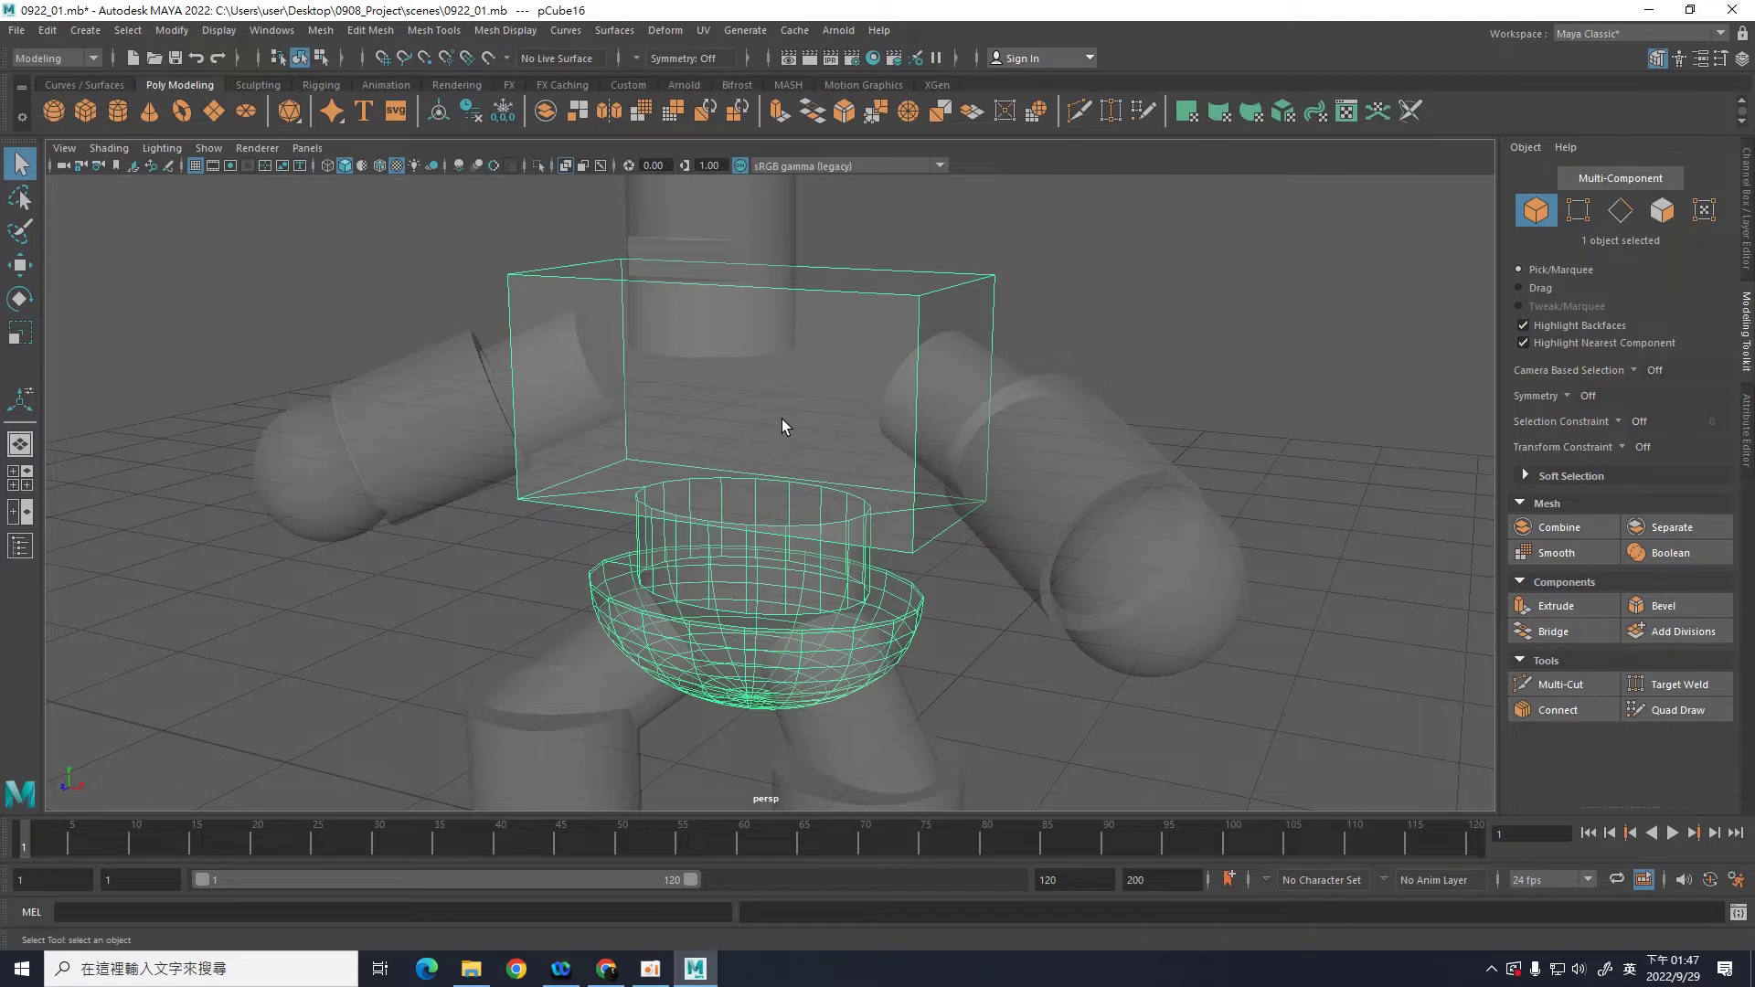
click(1622, 211)
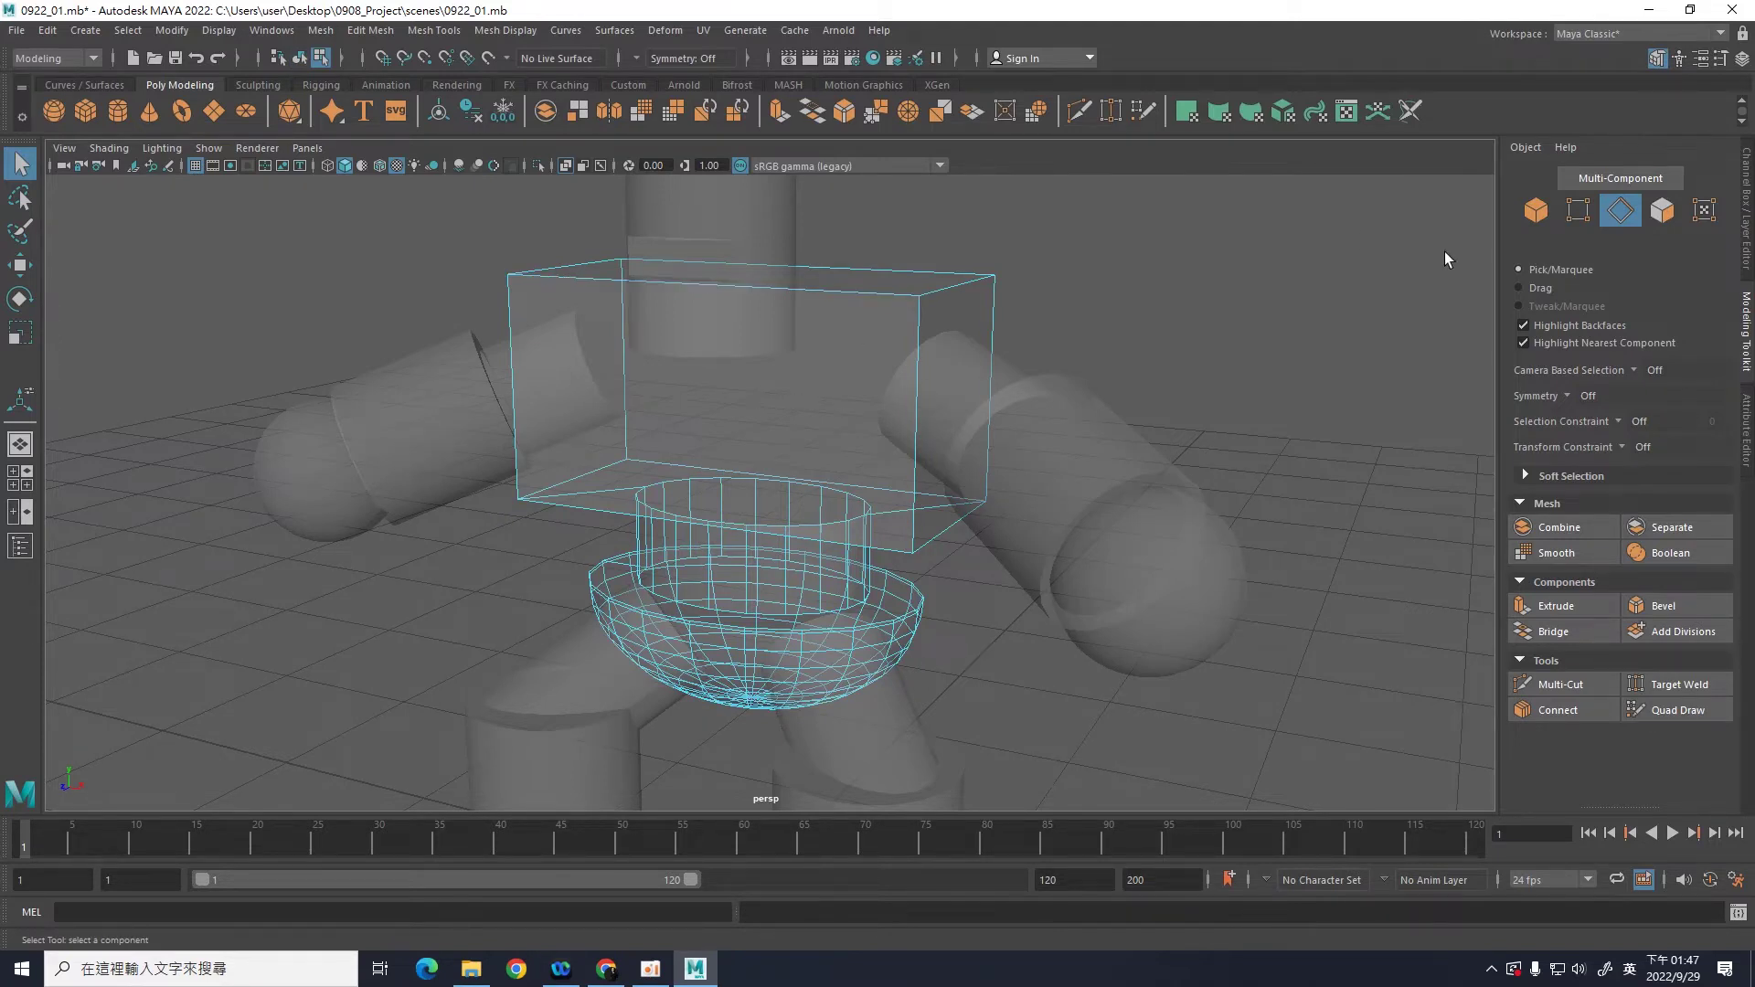
click(1534, 210)
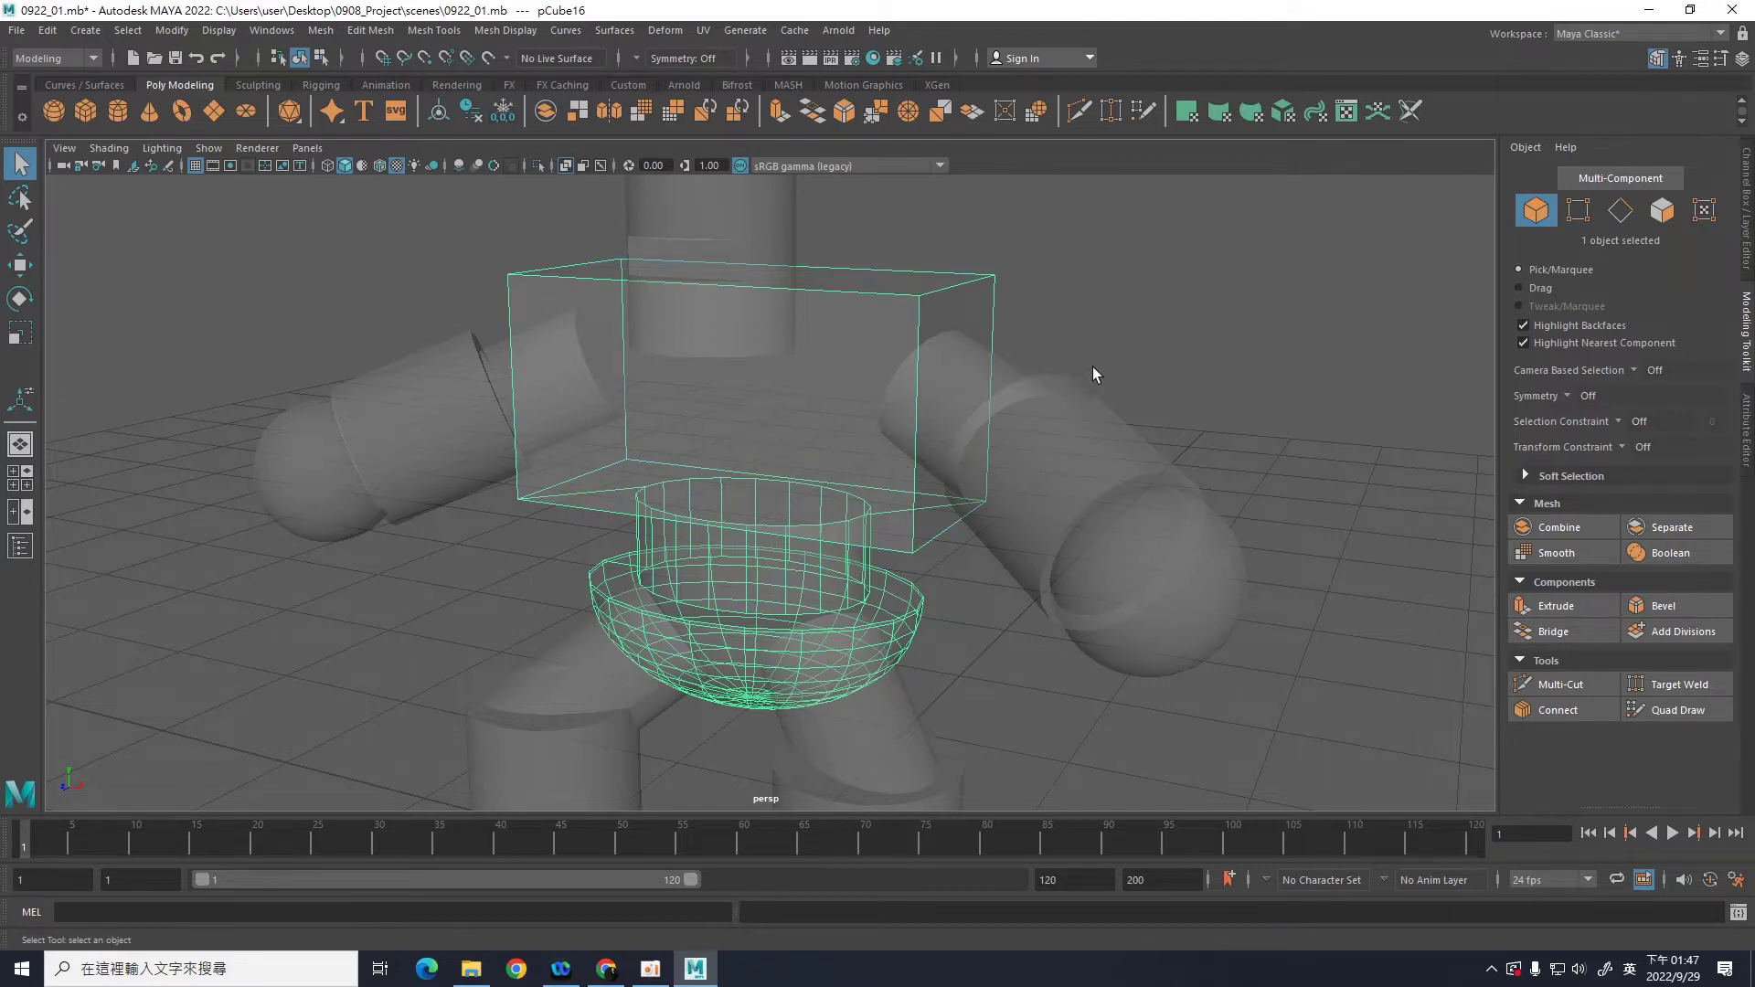
alt+middle_drag(1120, 360, 1127, 376)
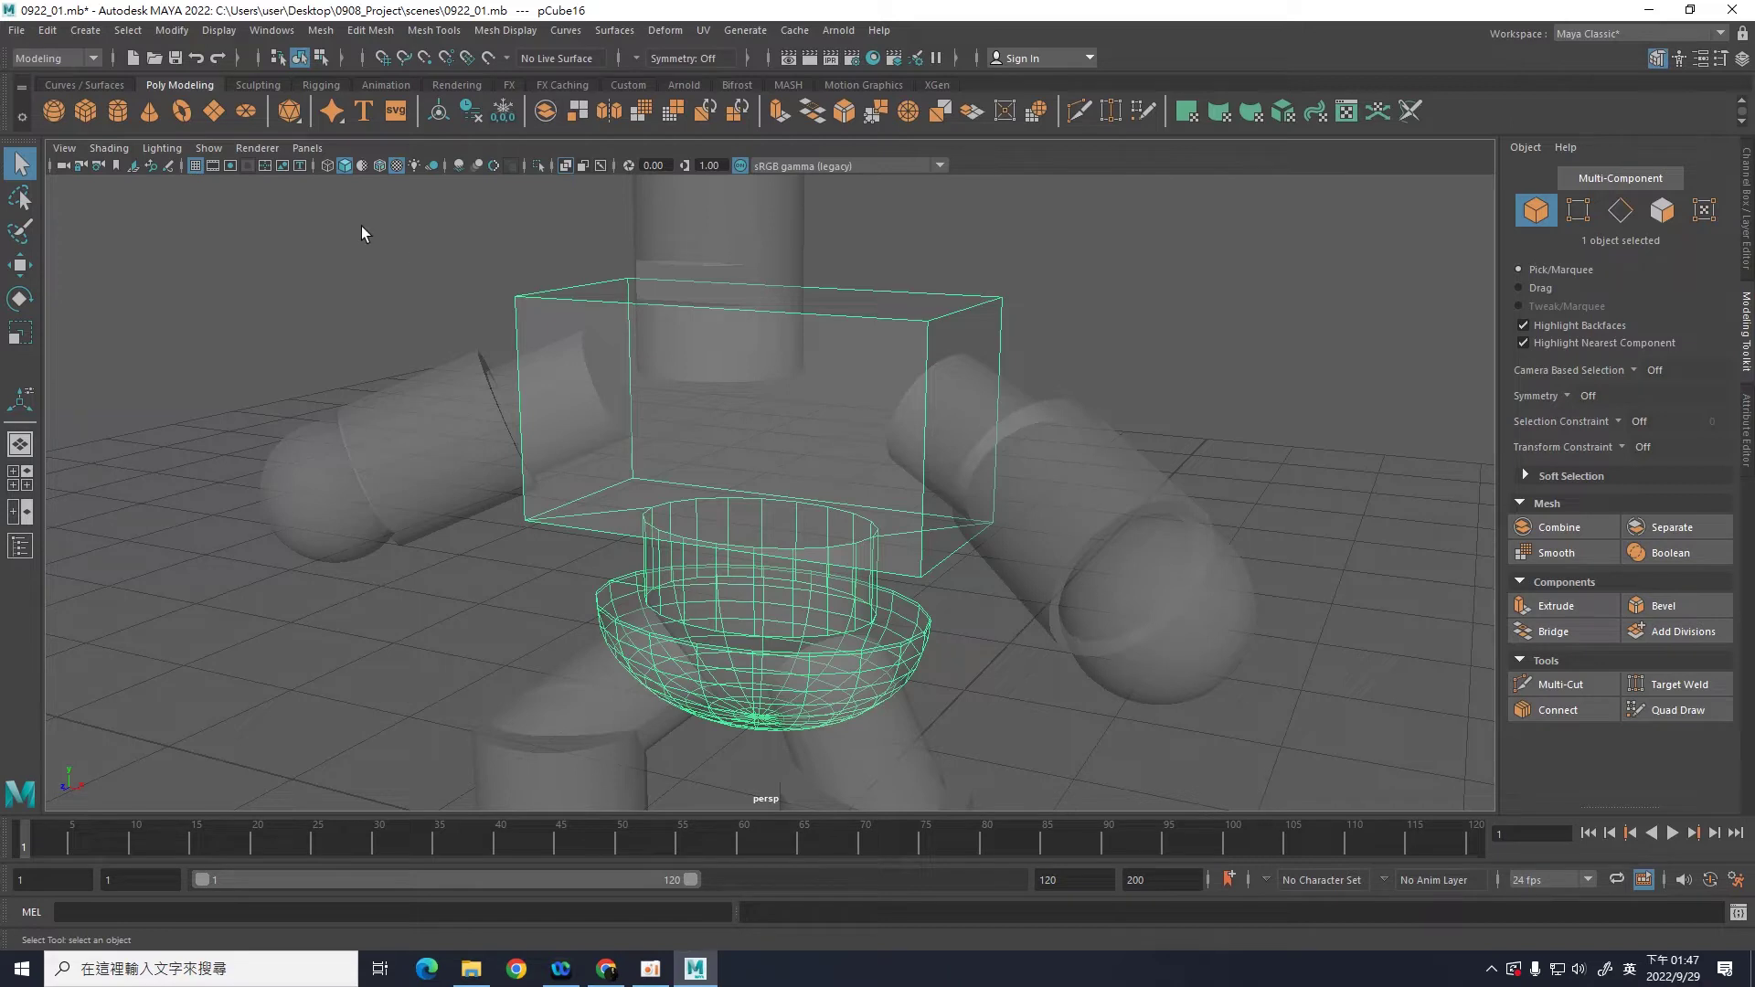
Step: Enable Backface Culling from the viewport display options and orbit around the mesh
click(219, 32)
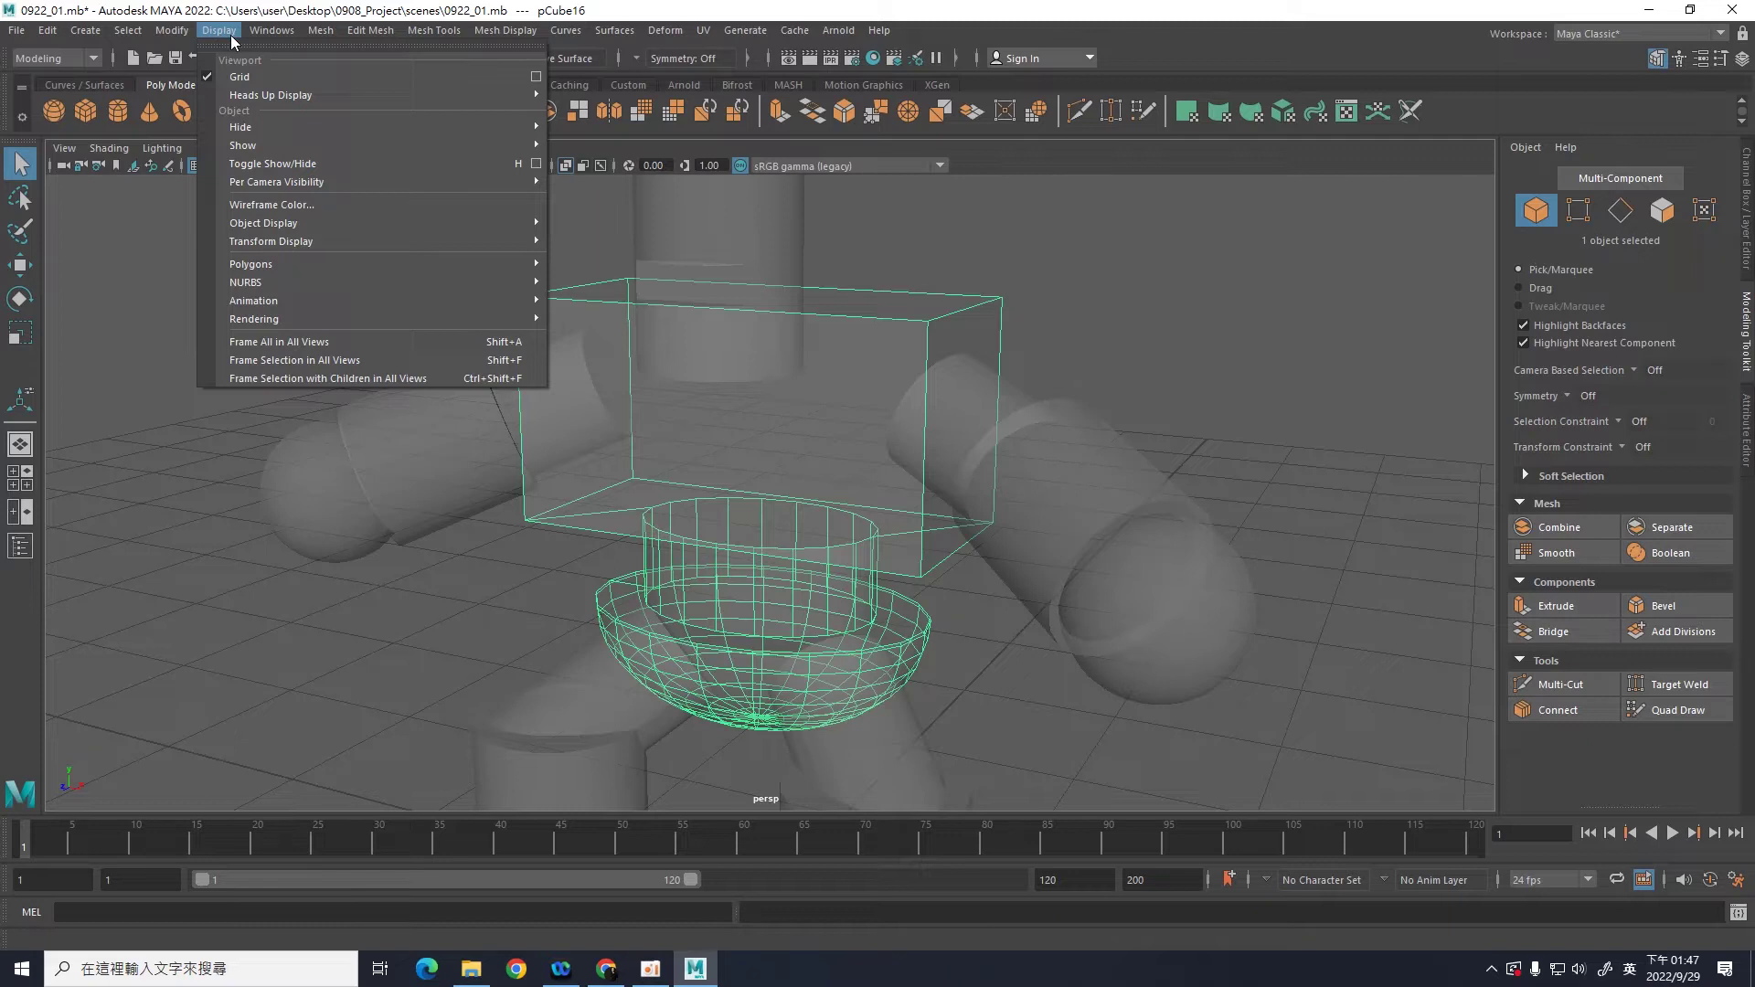
mouse_move(377, 263)
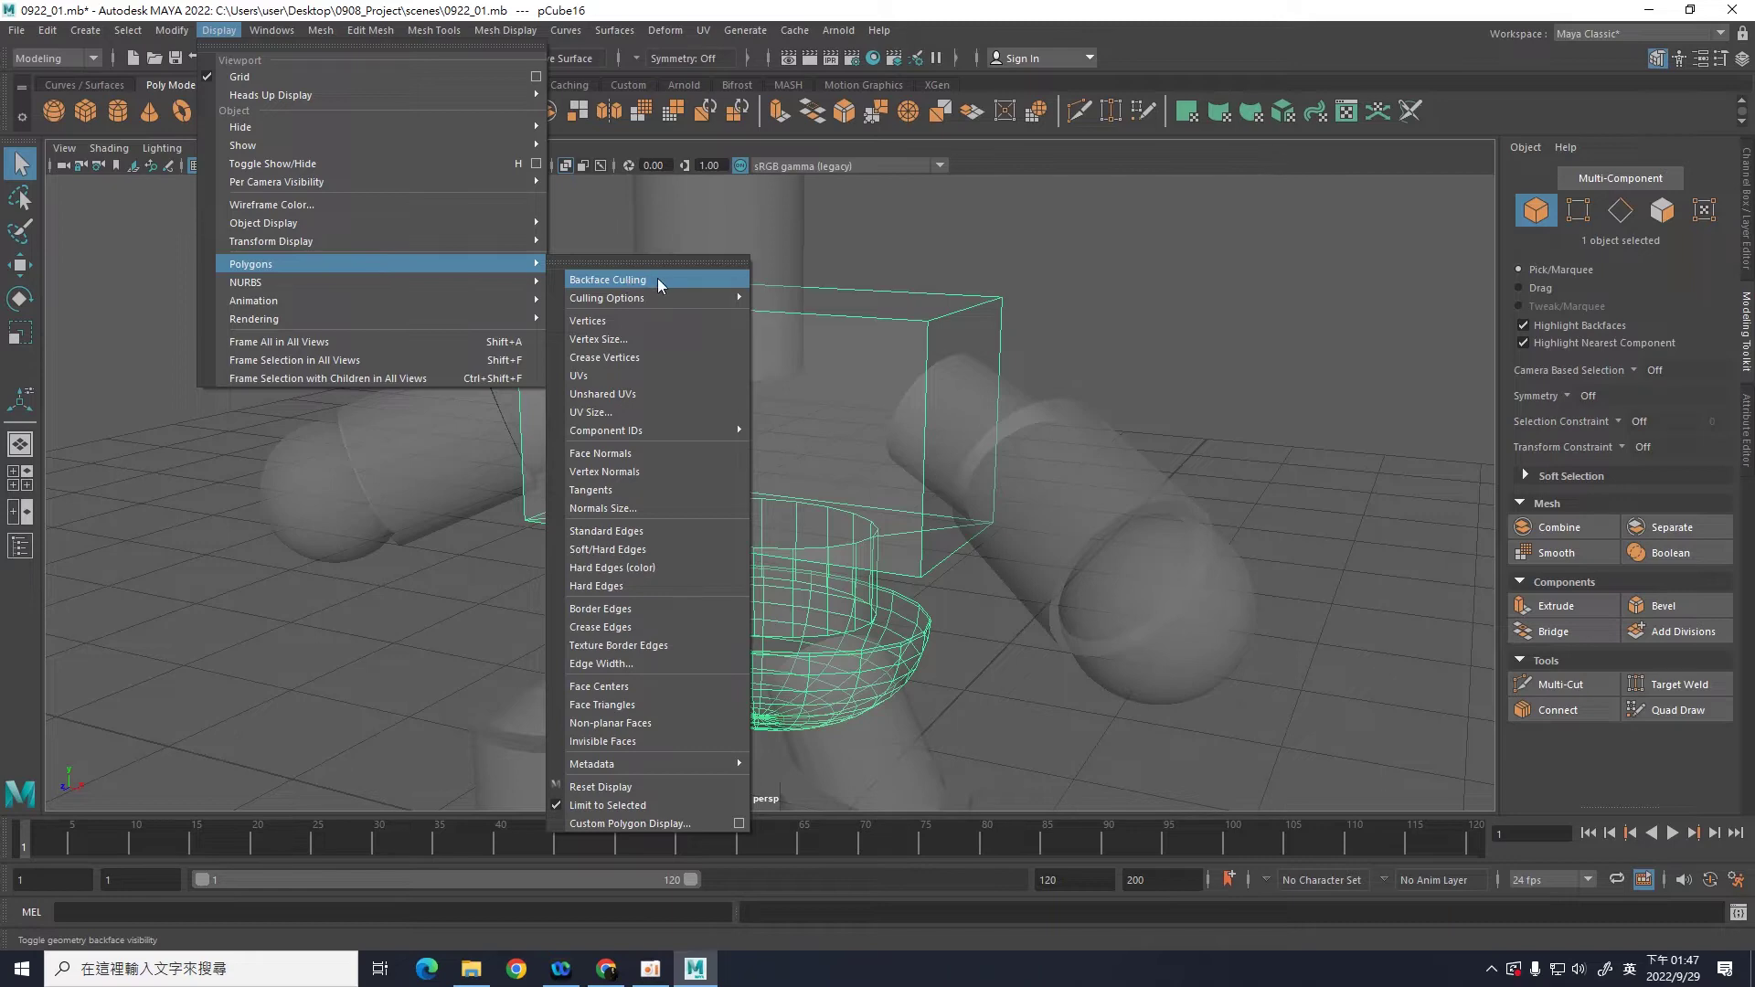
click(656, 278)
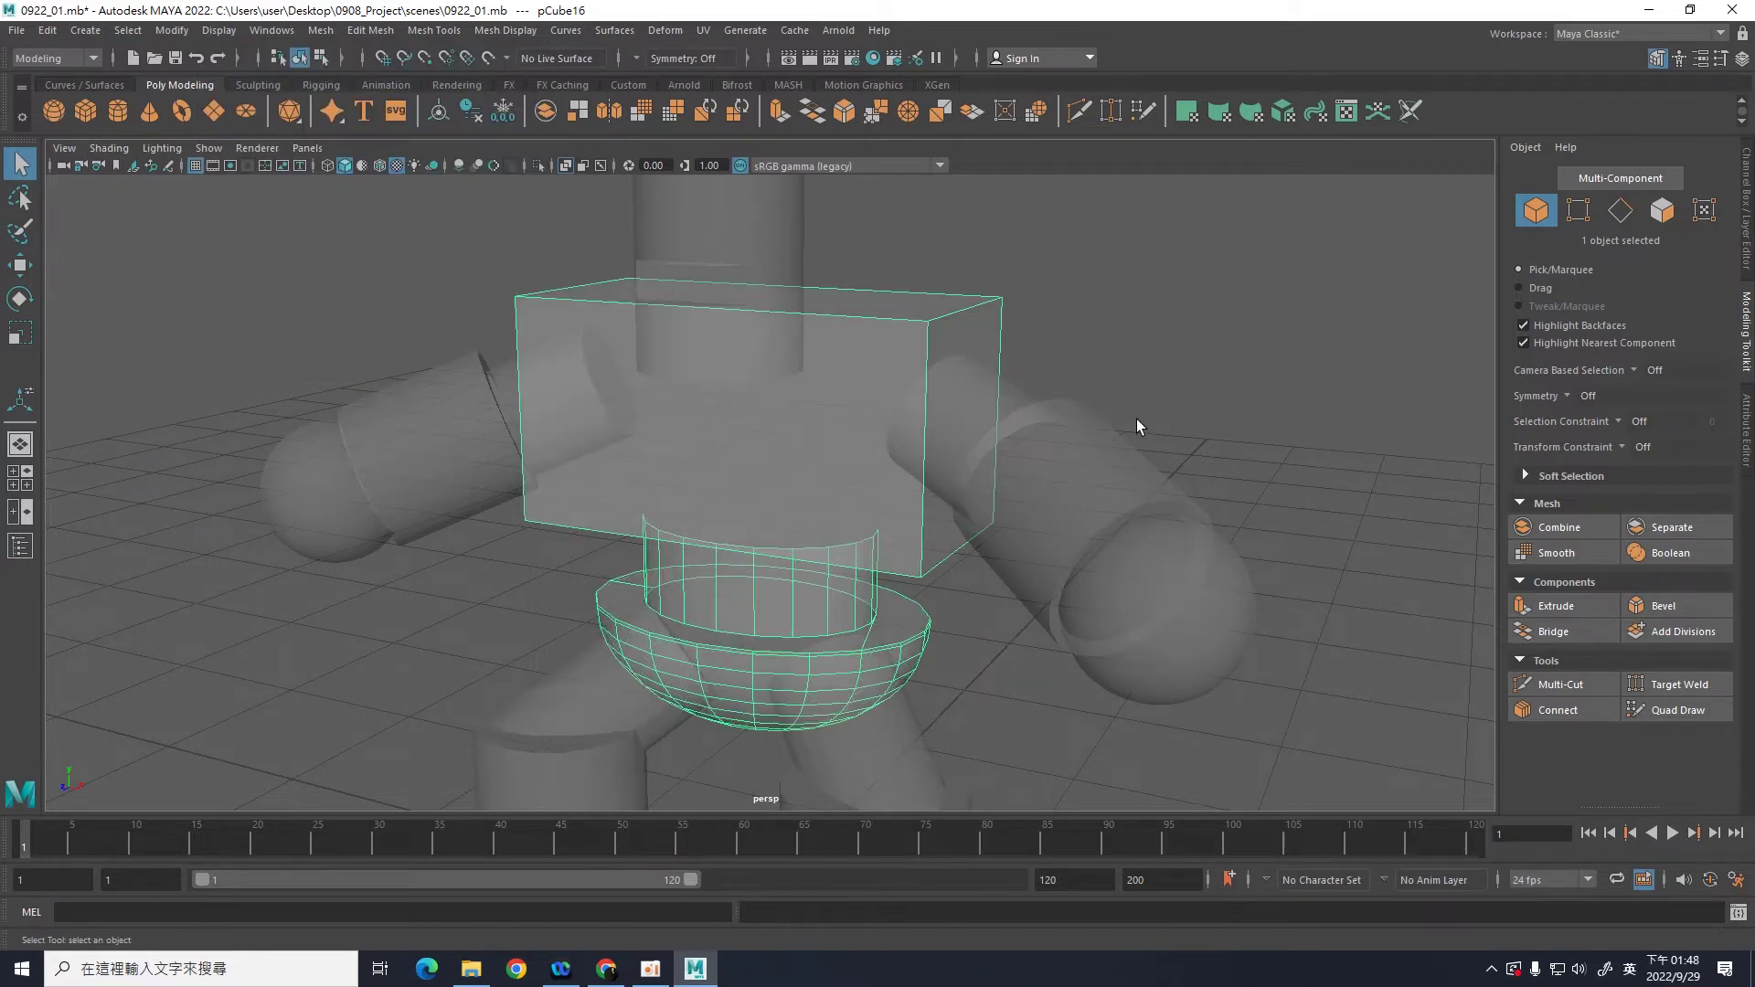
alt+drag(1137, 427, 1033, 471)
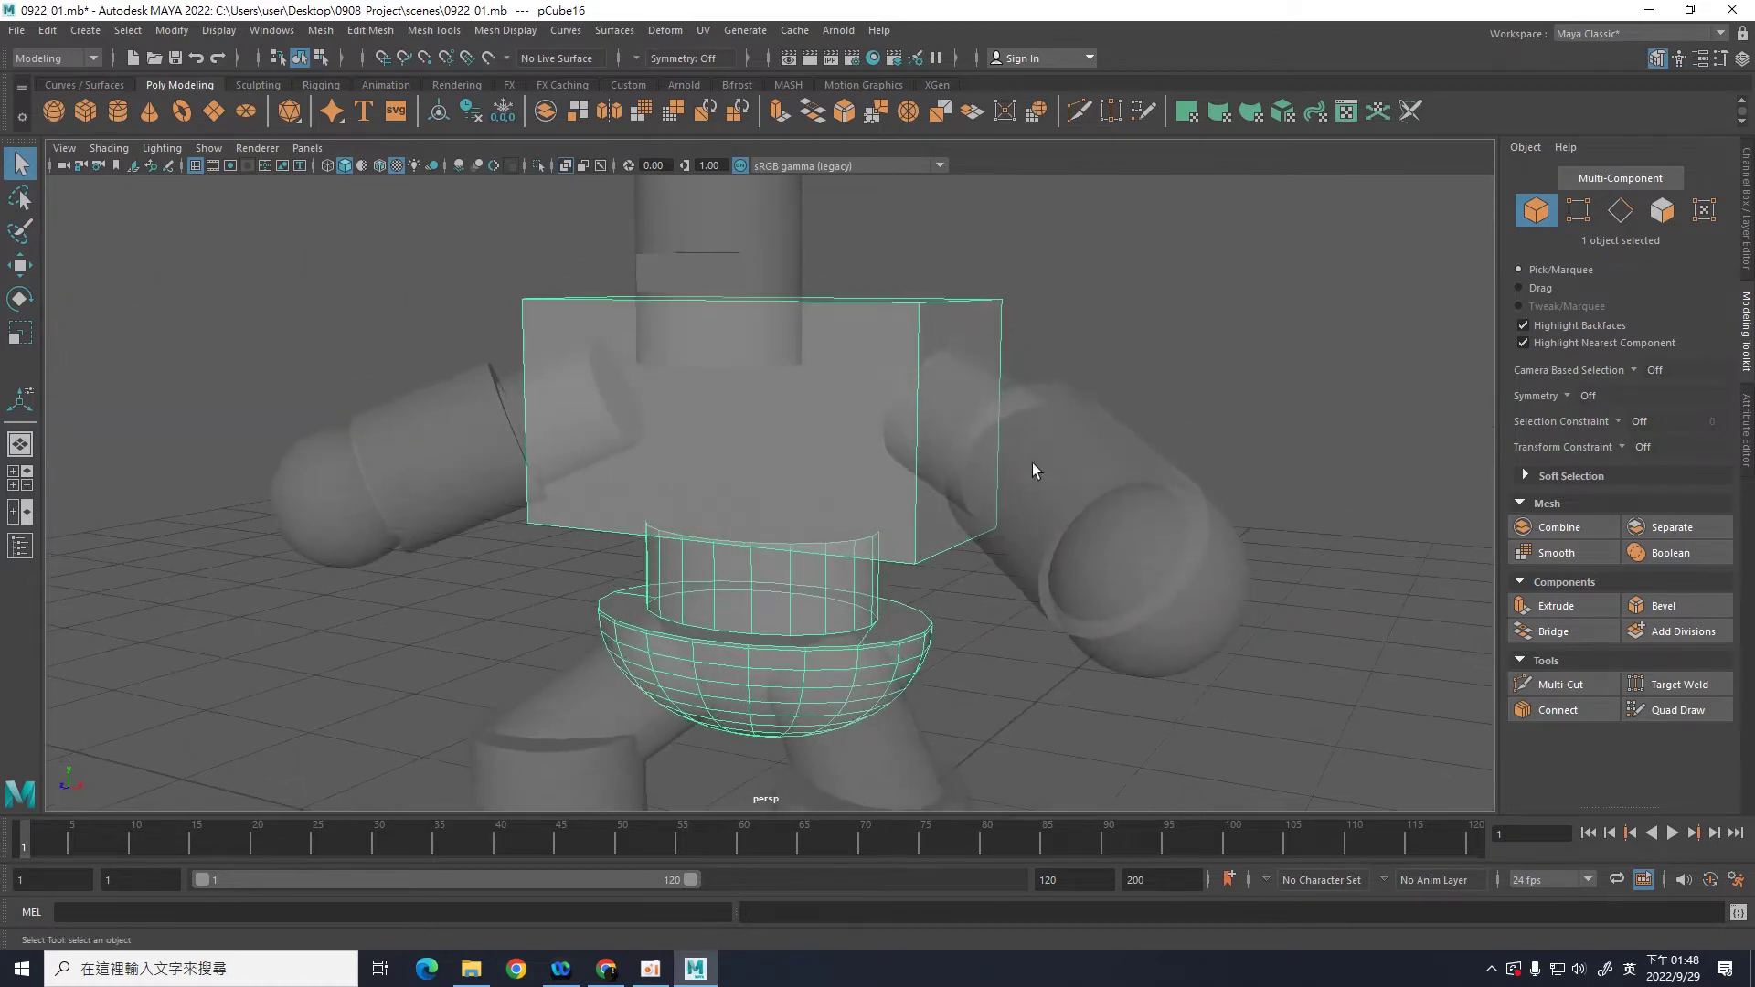
alt+drag(1131, 359, 1138, 371)
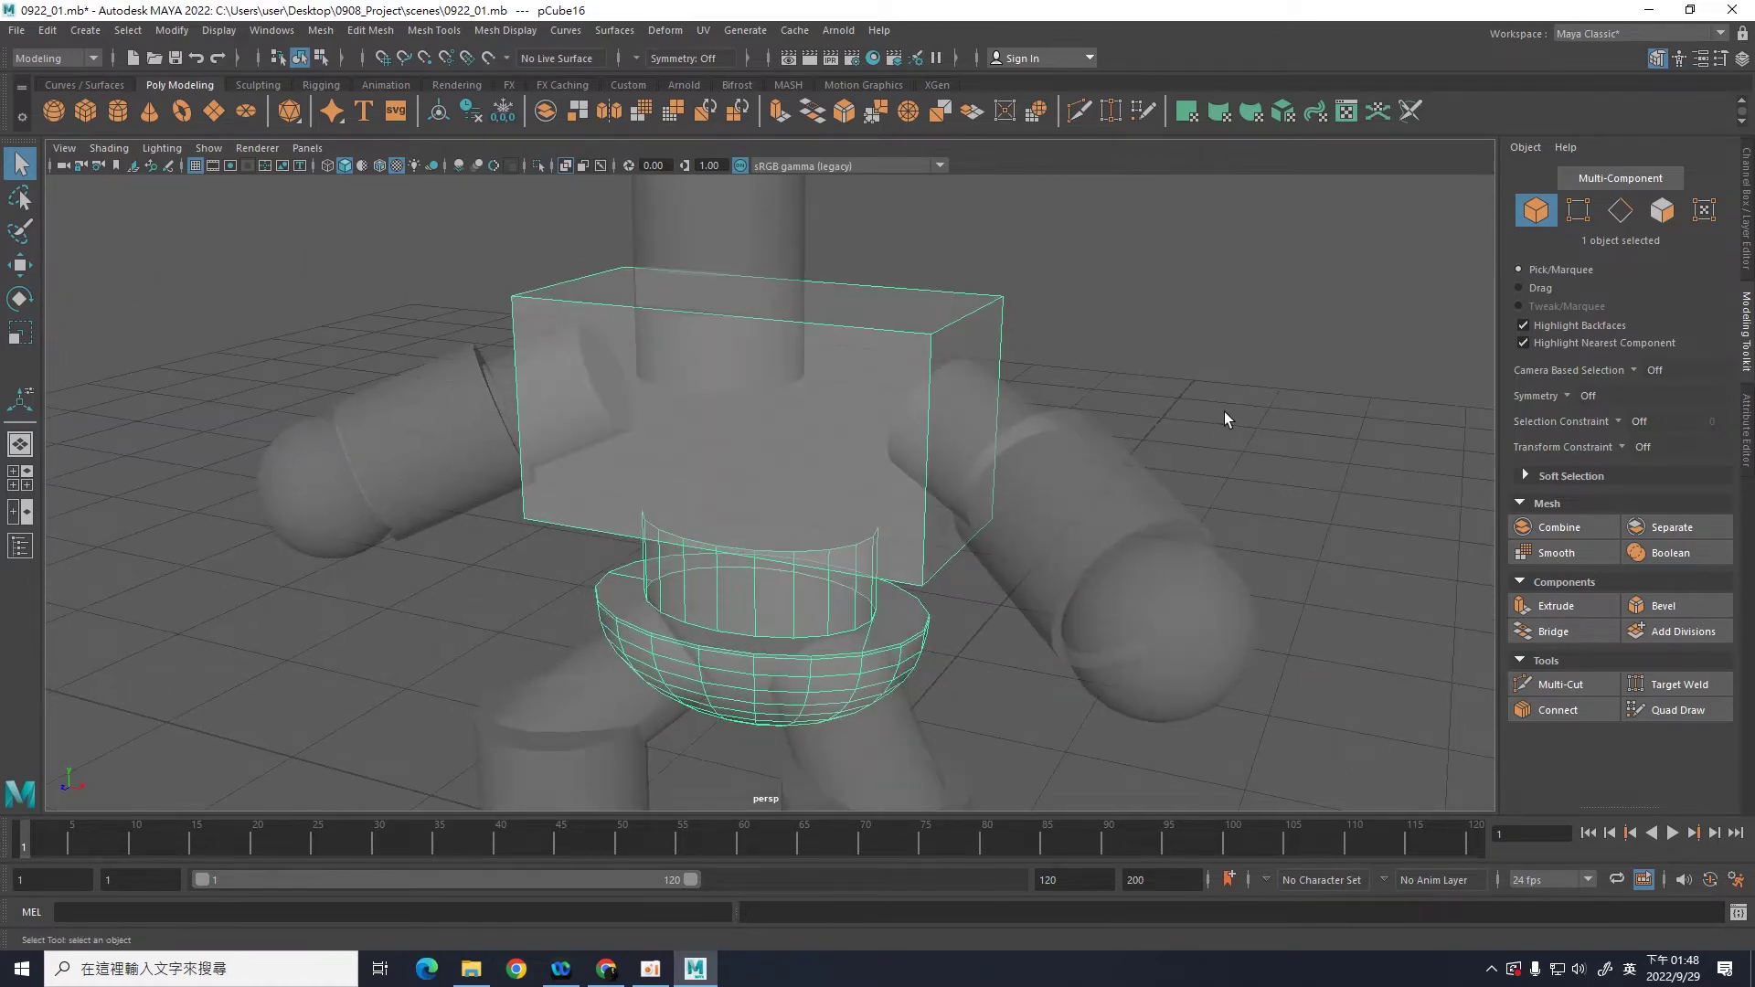
mouse_move(1225, 412)
alt+mouse_down()
mouse_move(995, 405)
mouse_move(1215, 392)
mouse_move(1219, 413)
mouse_move(1175, 352)
mouse_move(1208, 369)
alt+mouse_up()
Step: Zoom and tumble the view in close on the waist and pelvis bowl
scroll(1208, 369, up, 2)
scroll(1203, 393, up, 2)
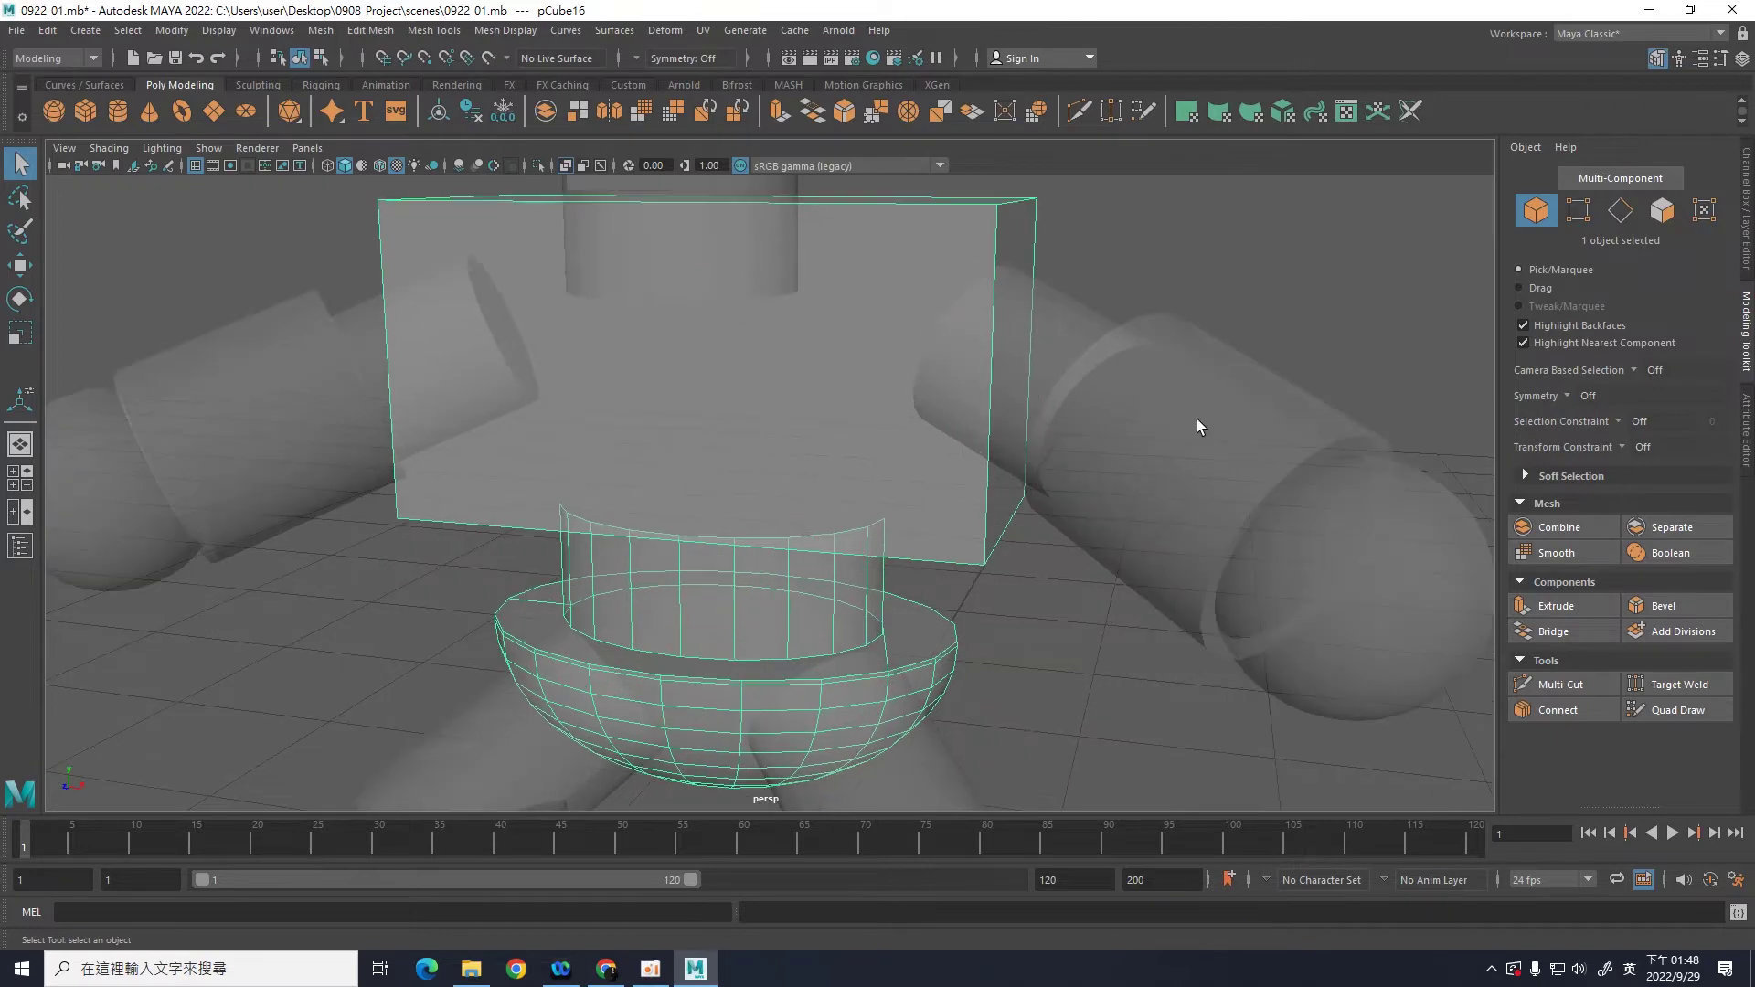
scroll(1120, 580, up, 2)
scroll(1126, 589, up, 1)
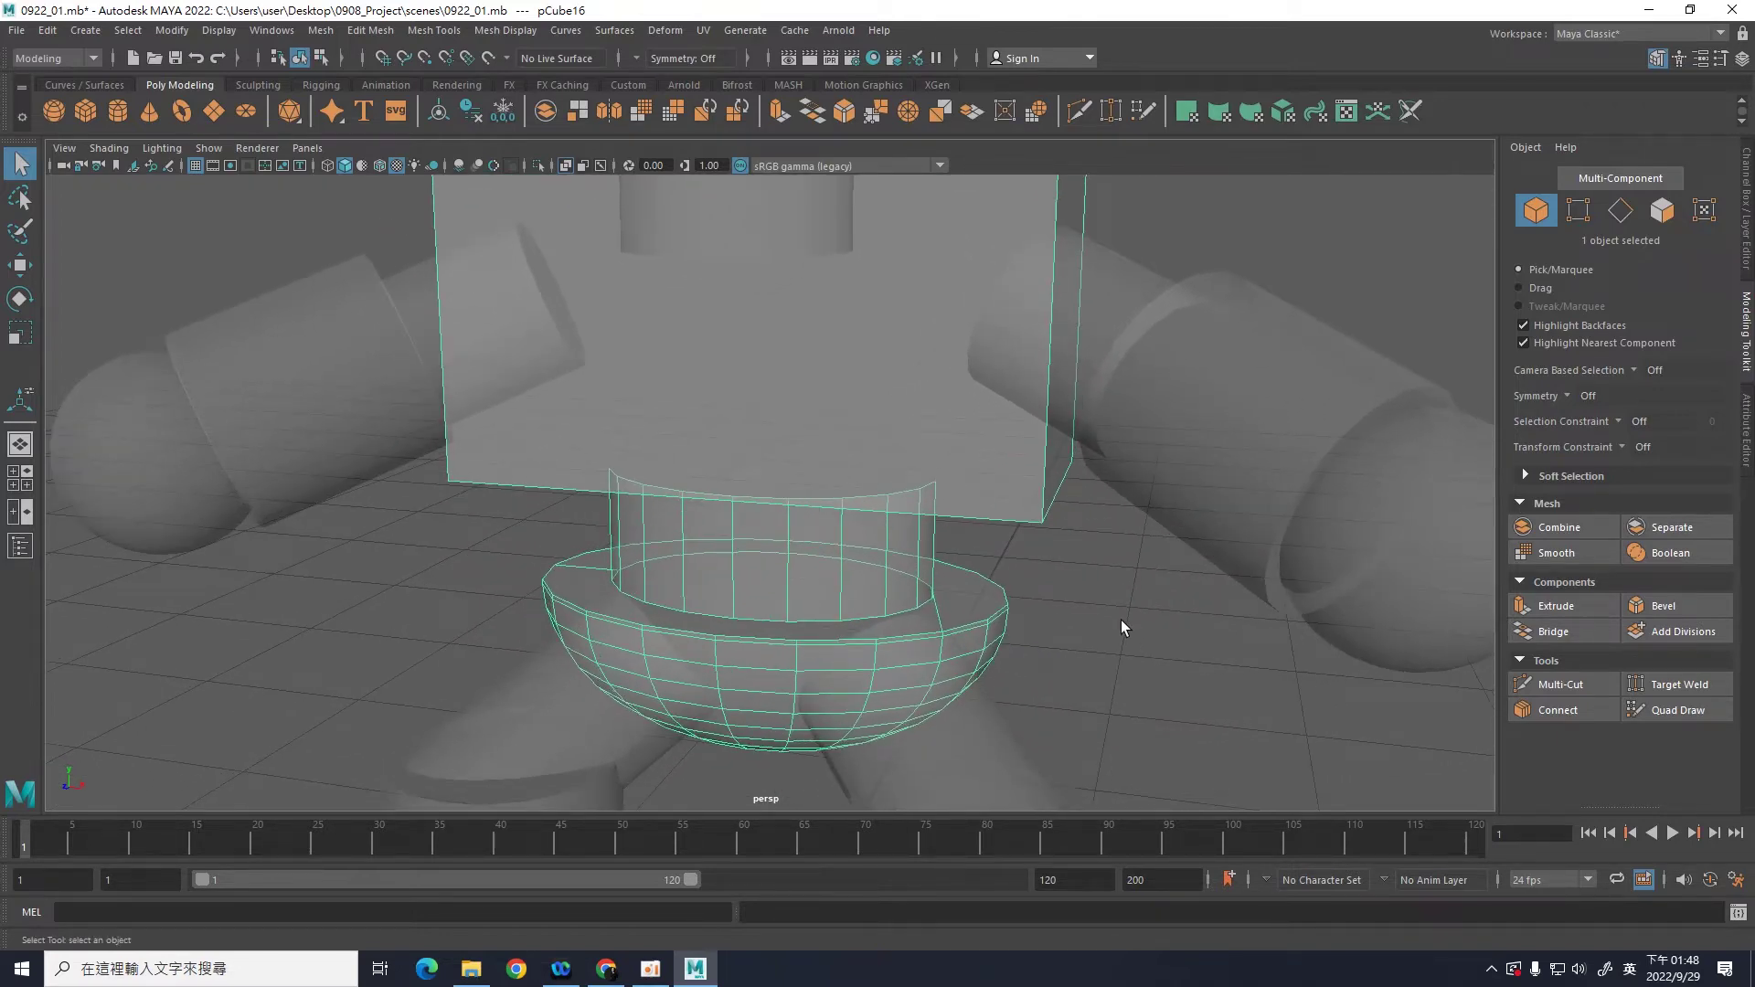
mouse_move(1122, 624)
alt+mouse_down()
mouse_move(1133, 549)
mouse_move(1150, 597)
mouse_move(1137, 631)
alt+mouse_up()
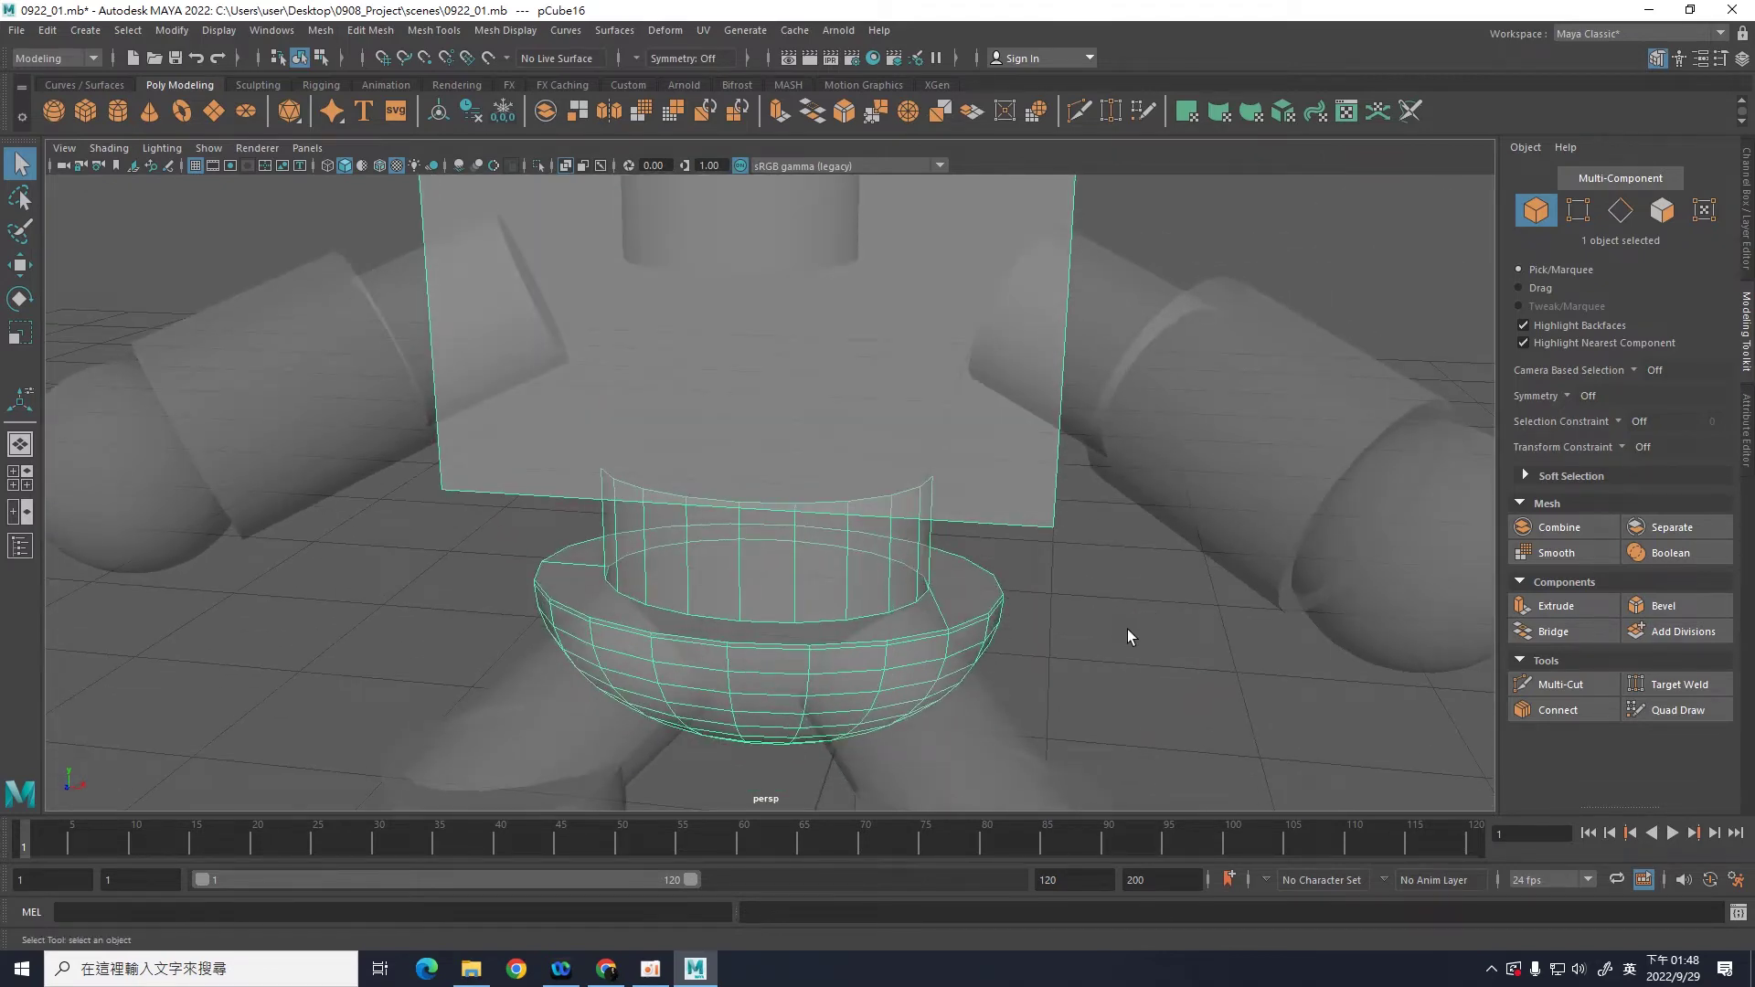
mouse_move(1022, 614)
alt+mouse_down()
mouse_move(1155, 619)
mouse_move(1054, 557)
alt+mouse_up()
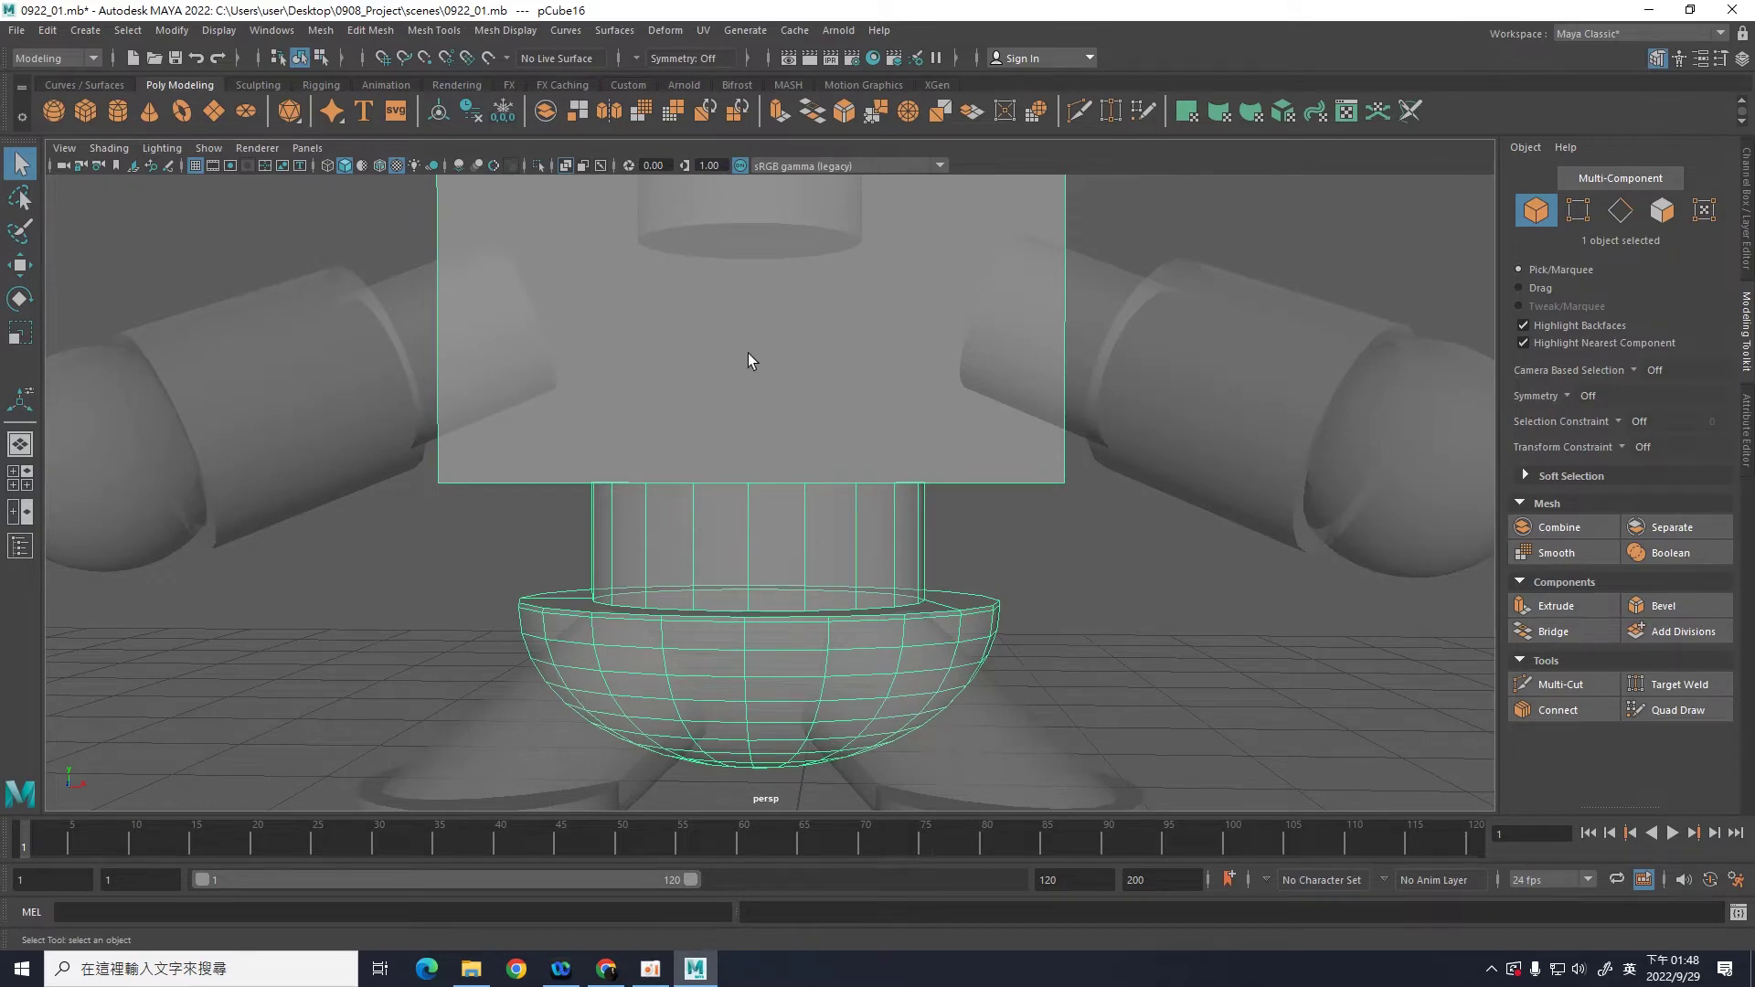
mouse_move(1127, 643)
alt+mouse_down()
mouse_move(1114, 613)
mouse_move(1123, 656)
alt+mouse_up()
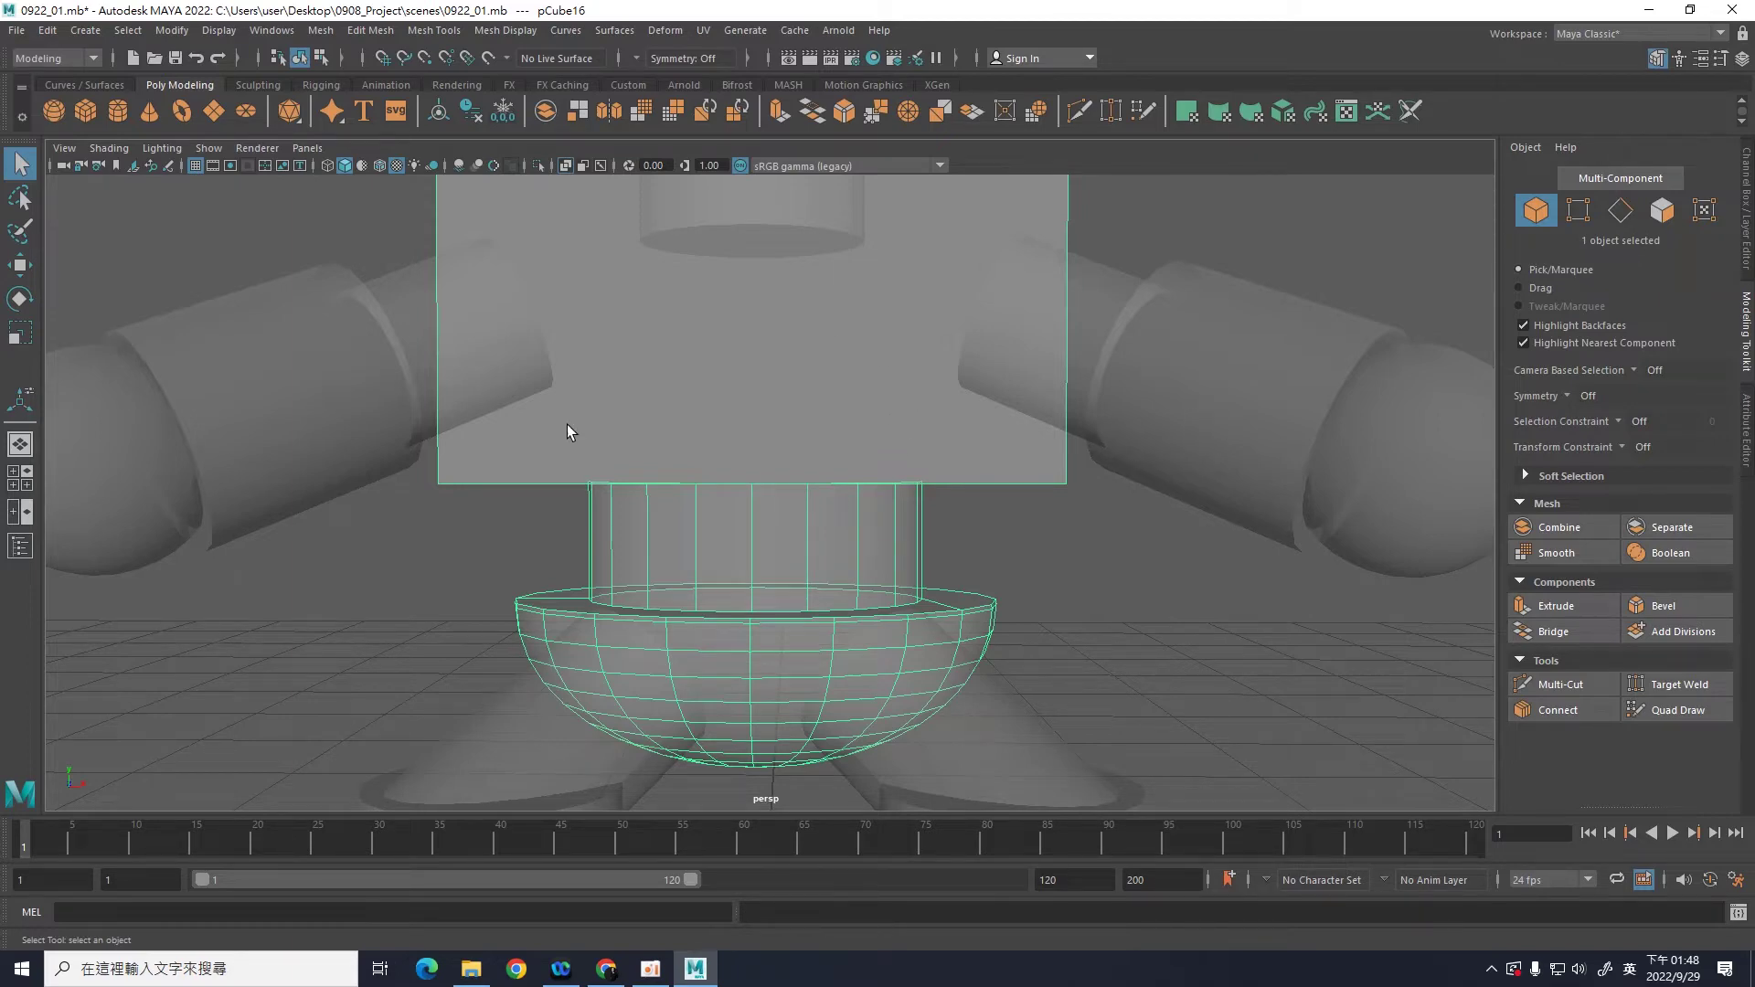
alt+drag(1160, 609, 1126, 612)
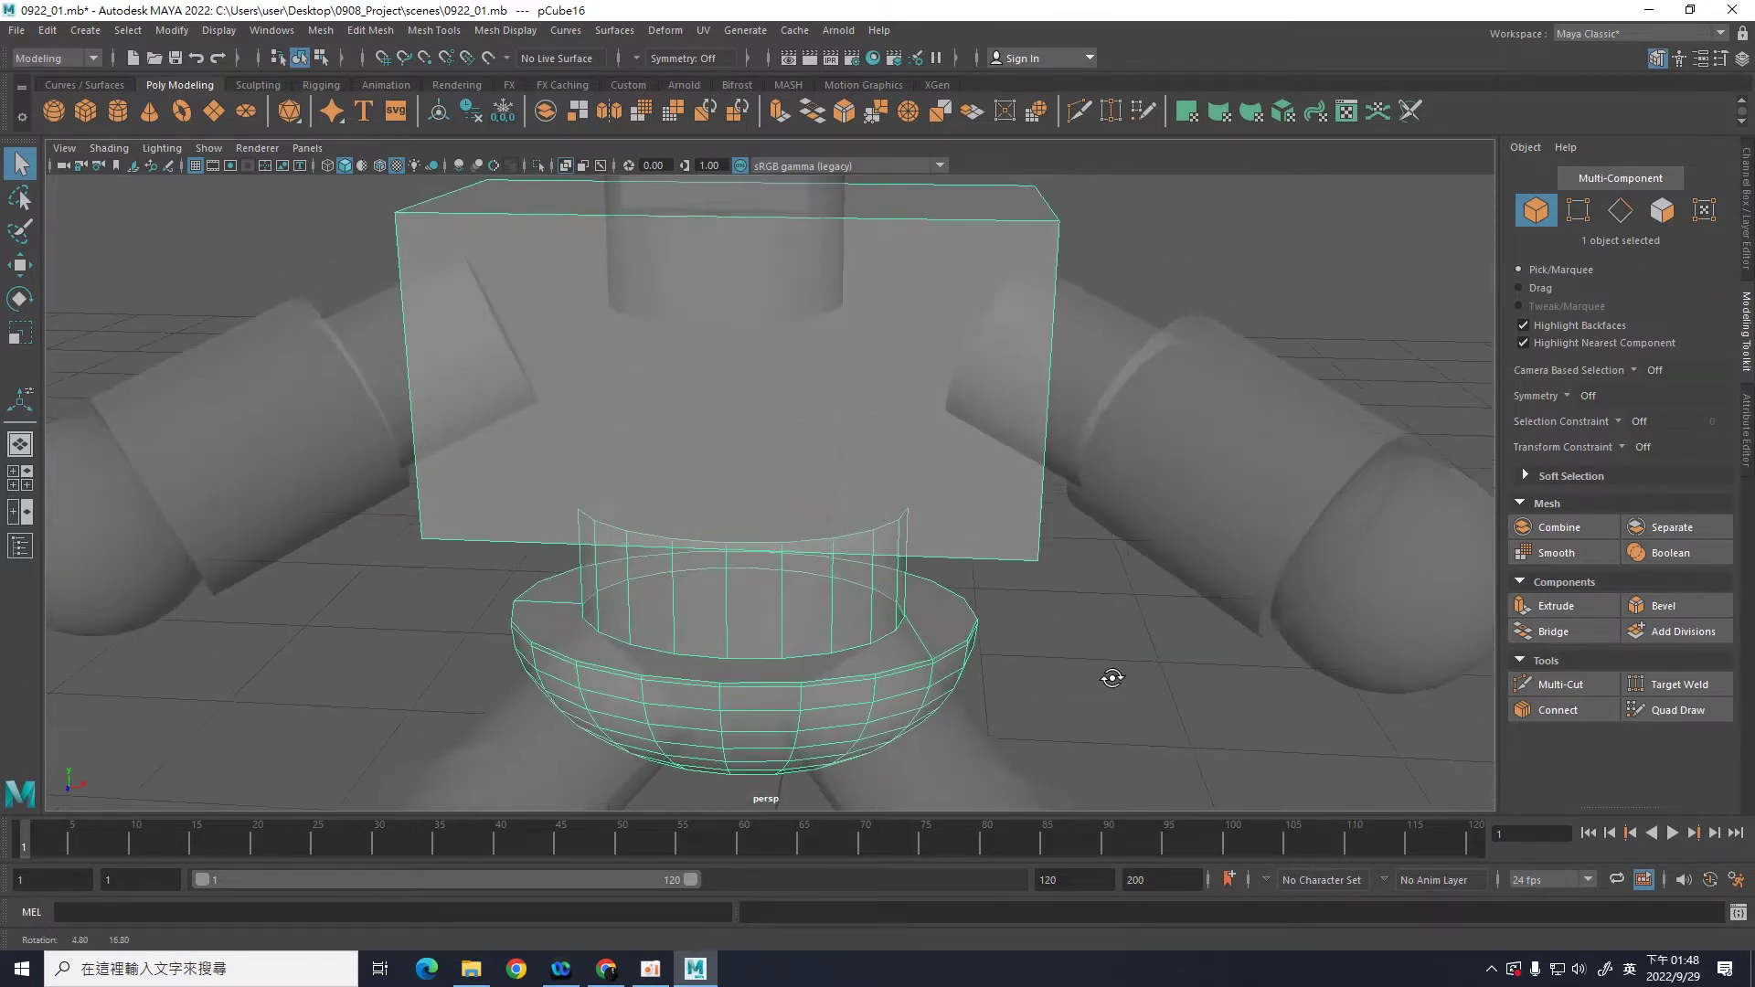
alt+right_drag(1126, 612, 1206, 588)
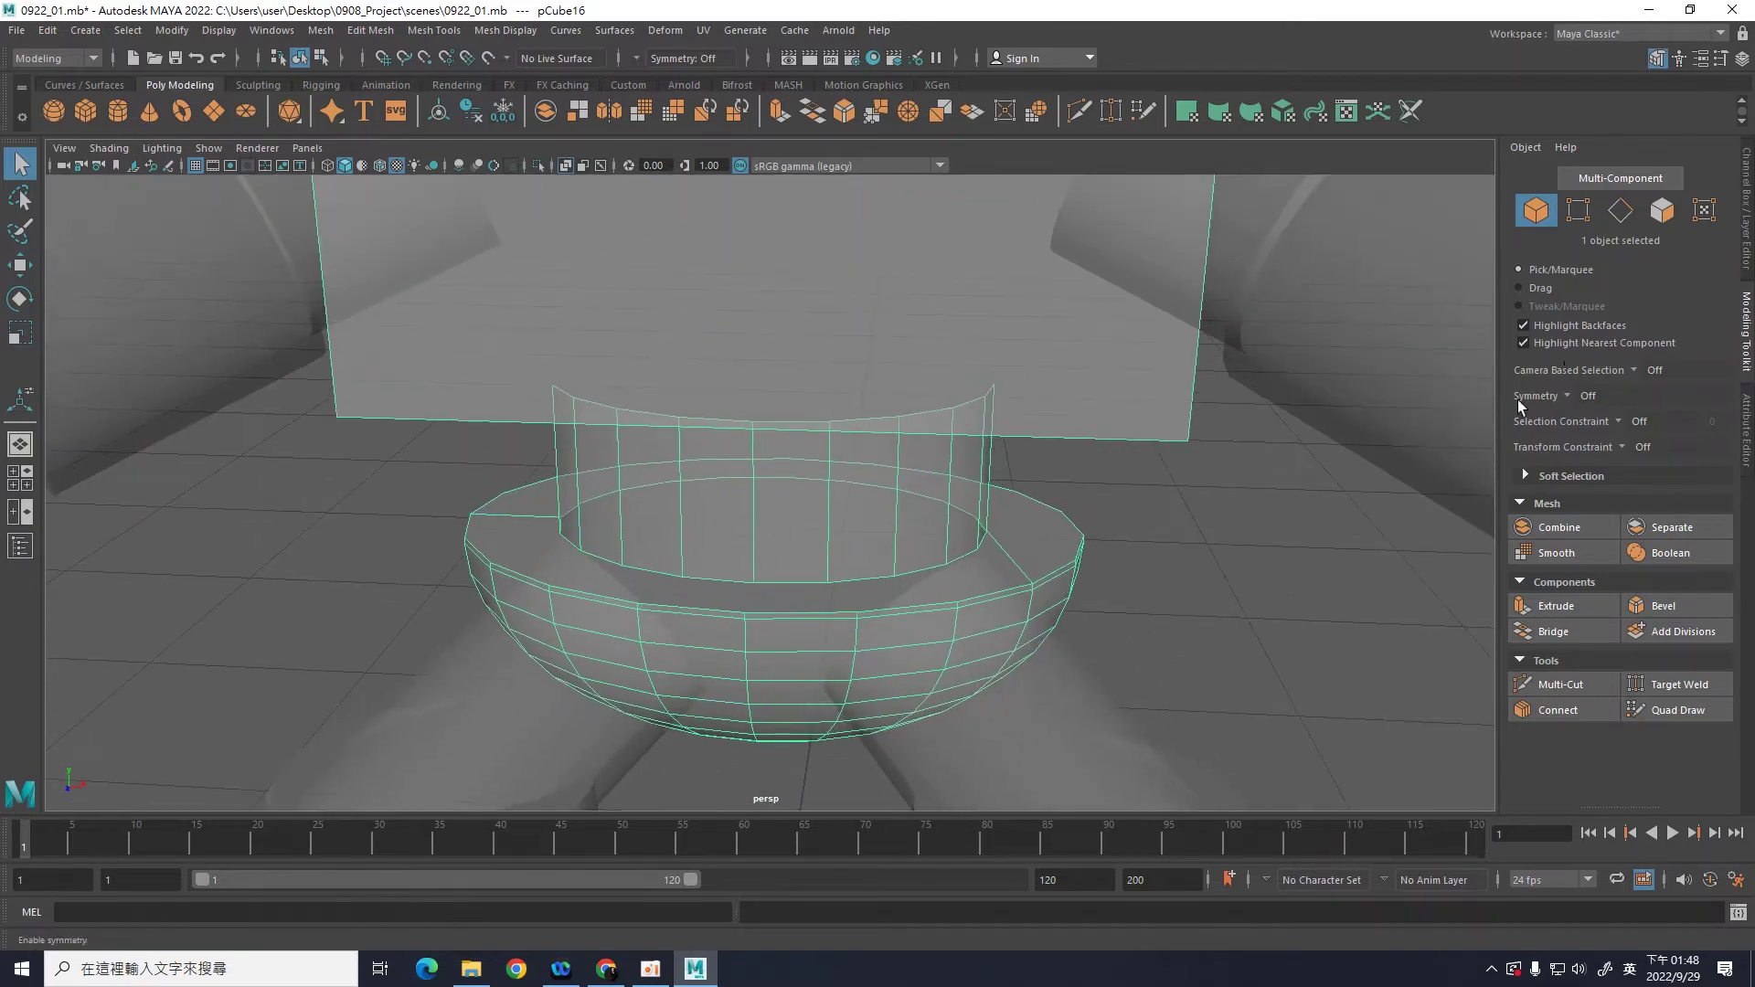
Step: In vertex mode, Multi-Cut from a cylinder bottom-rim vertex down to the lower edge ring
click(1577, 210)
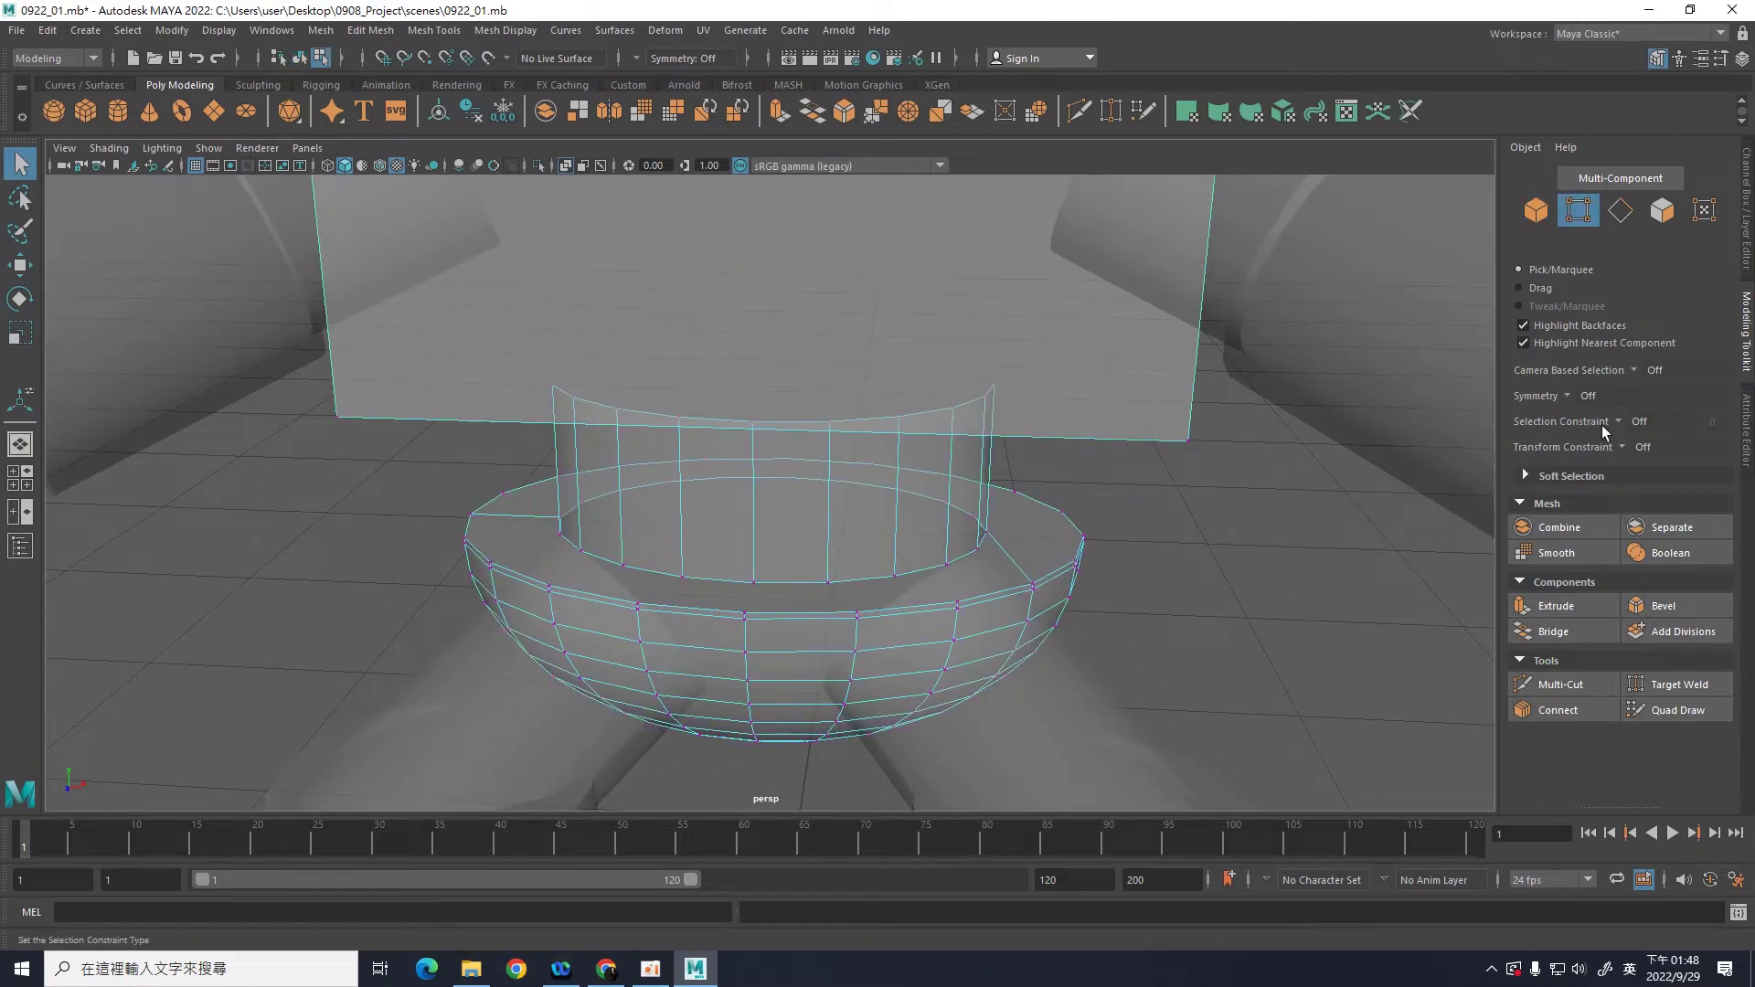
click(1563, 688)
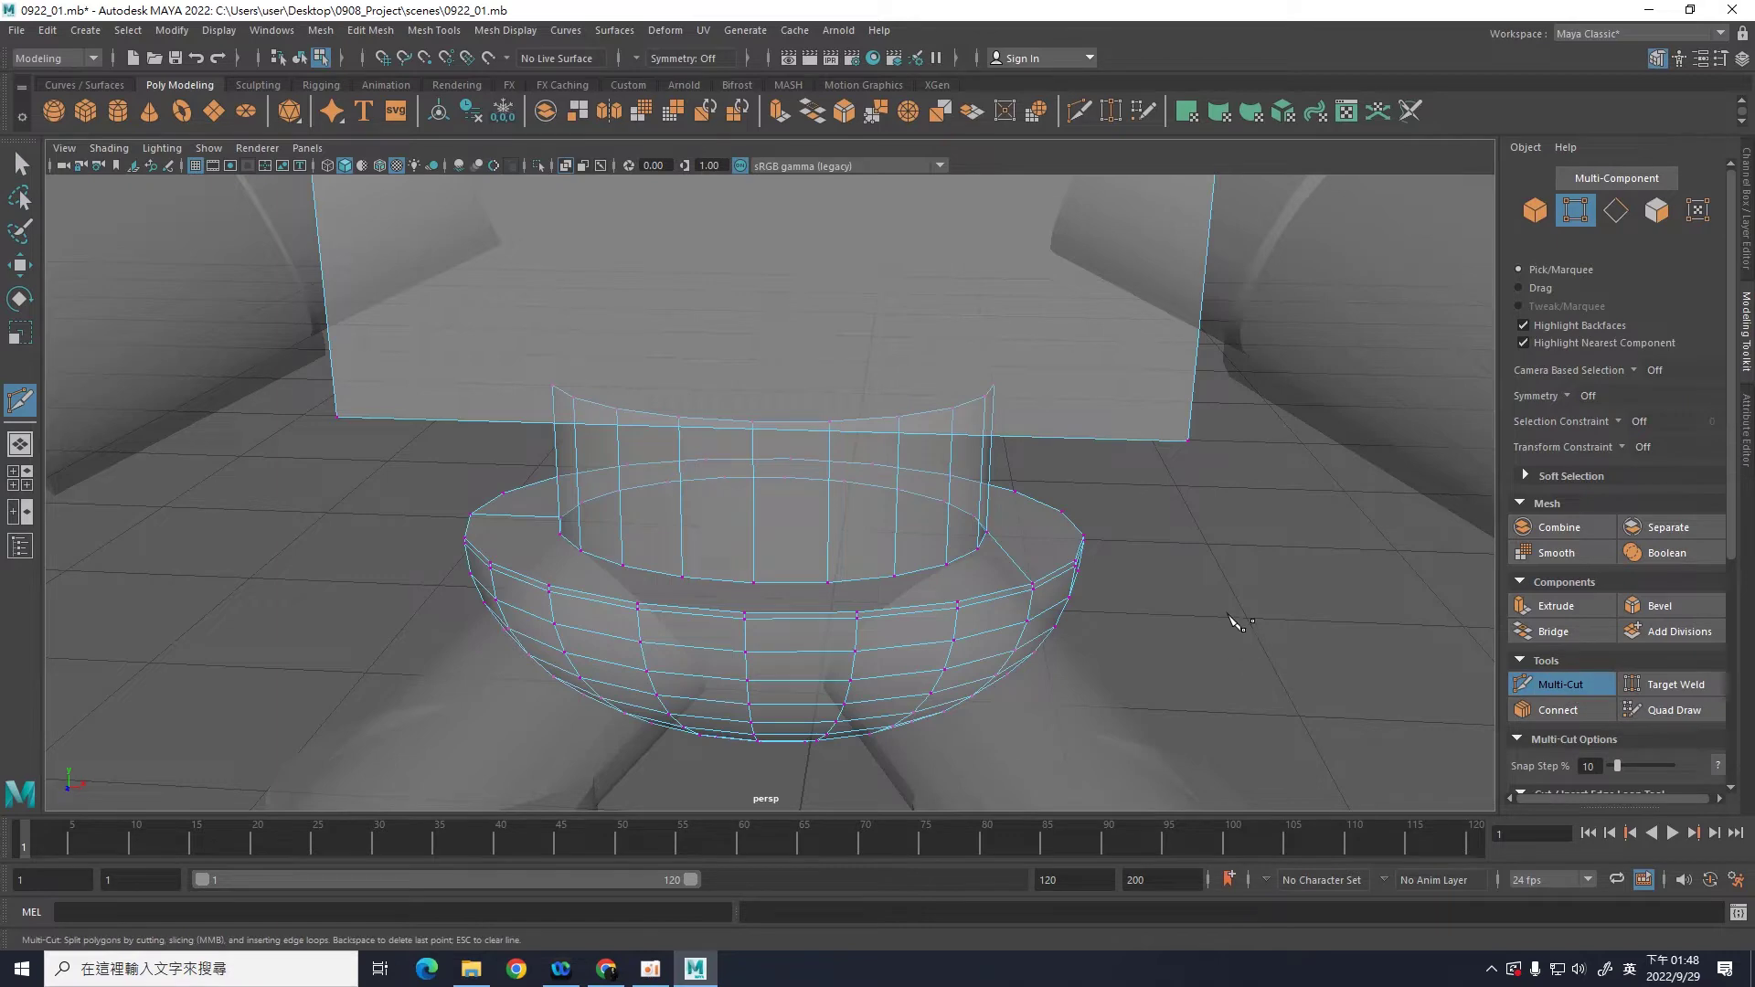
scroll(1225, 608, up, 2)
alt+drag(1225, 608, 1298, 594)
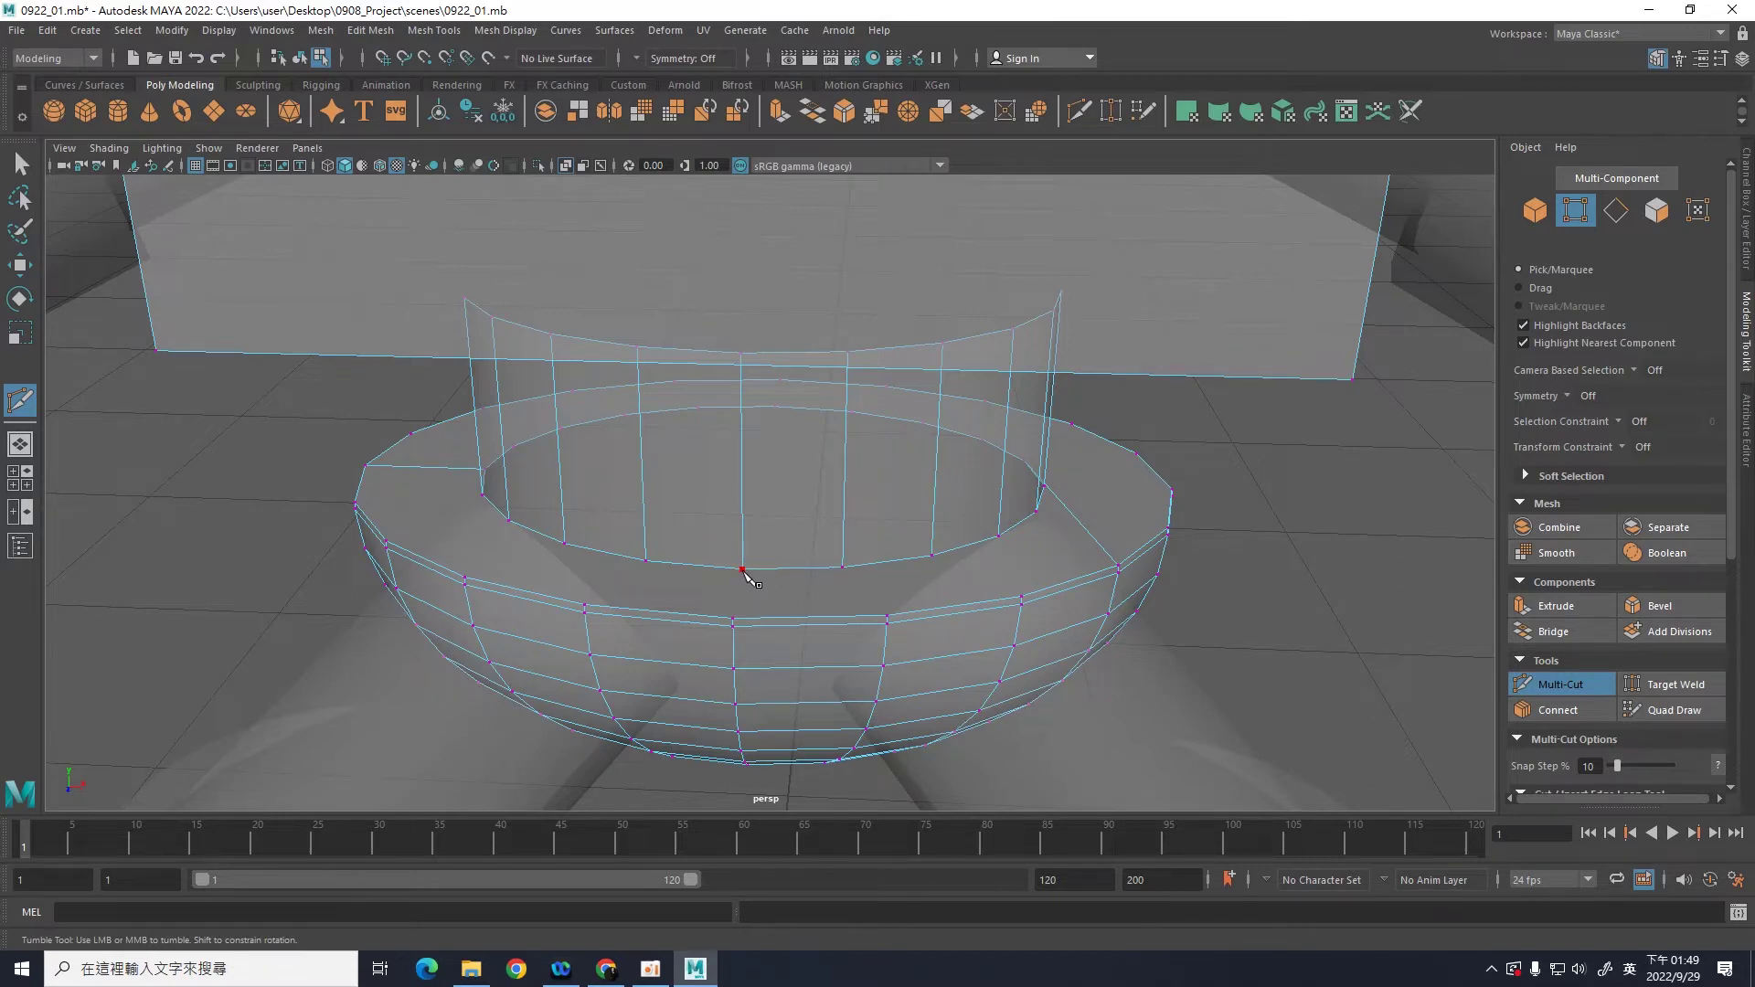
click(743, 570)
click(734, 619)
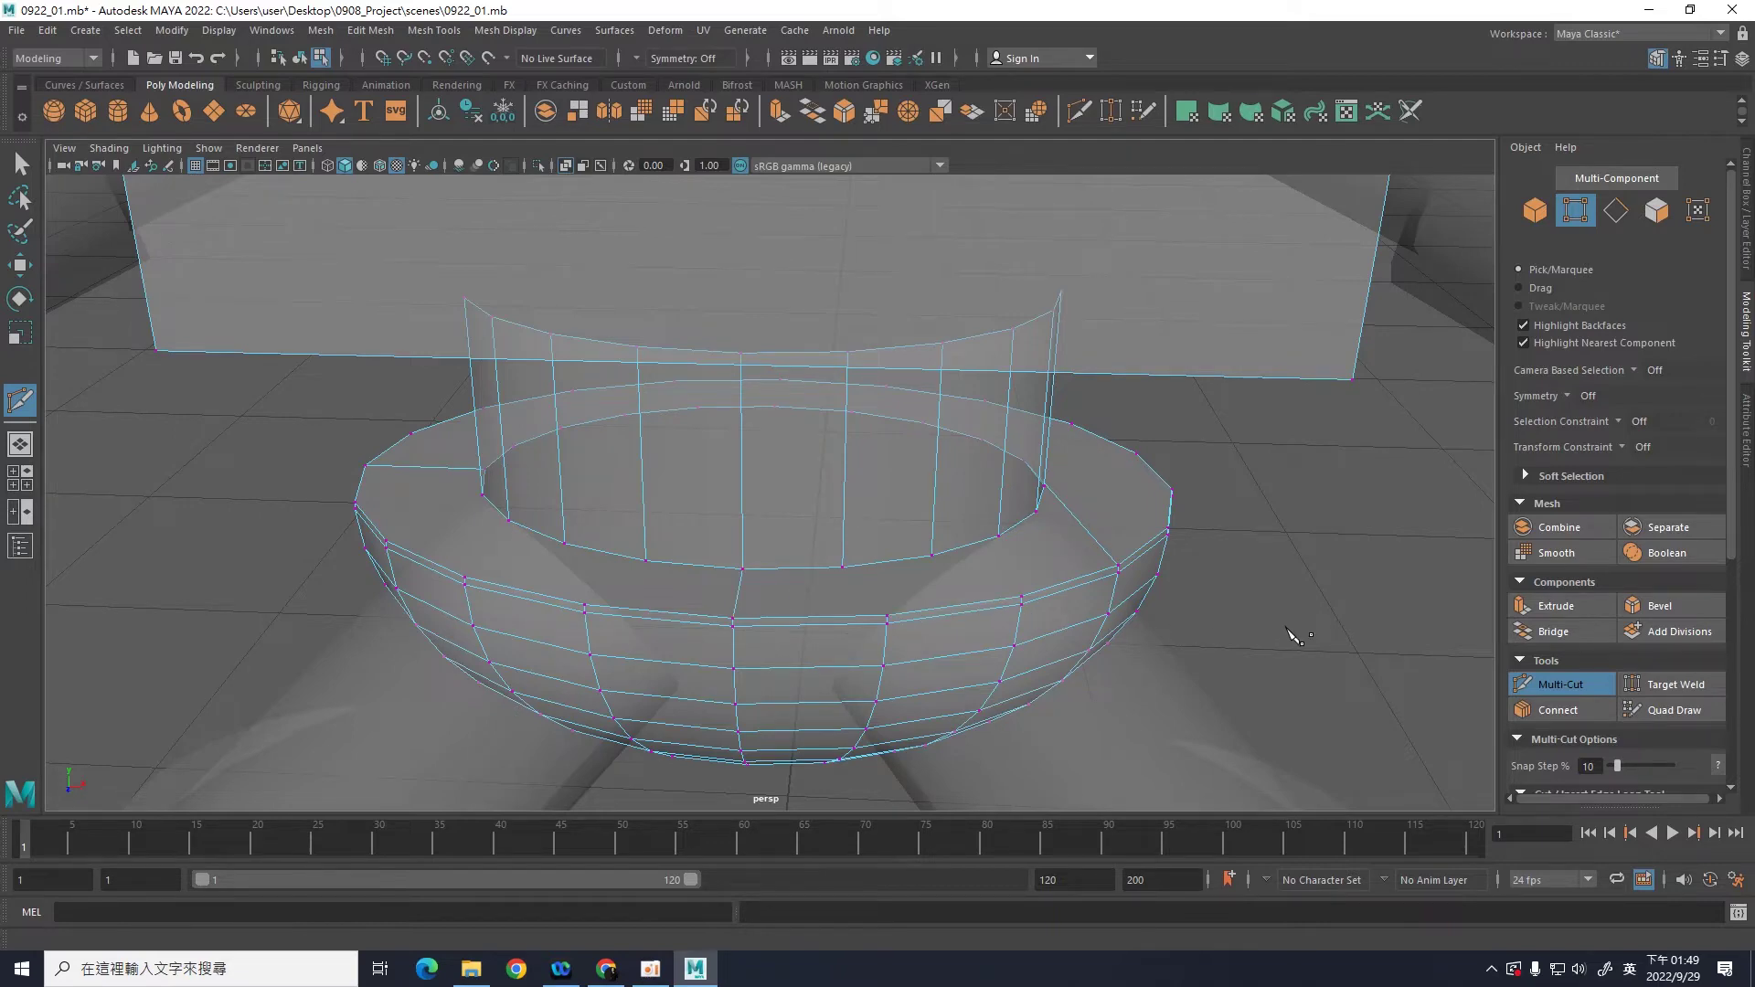
Step: Cut and commit an edge from the cylinder's bottom rim to the bowl's lower edge, then start one on the ring top
alt+drag(1307, 636, 932, 607)
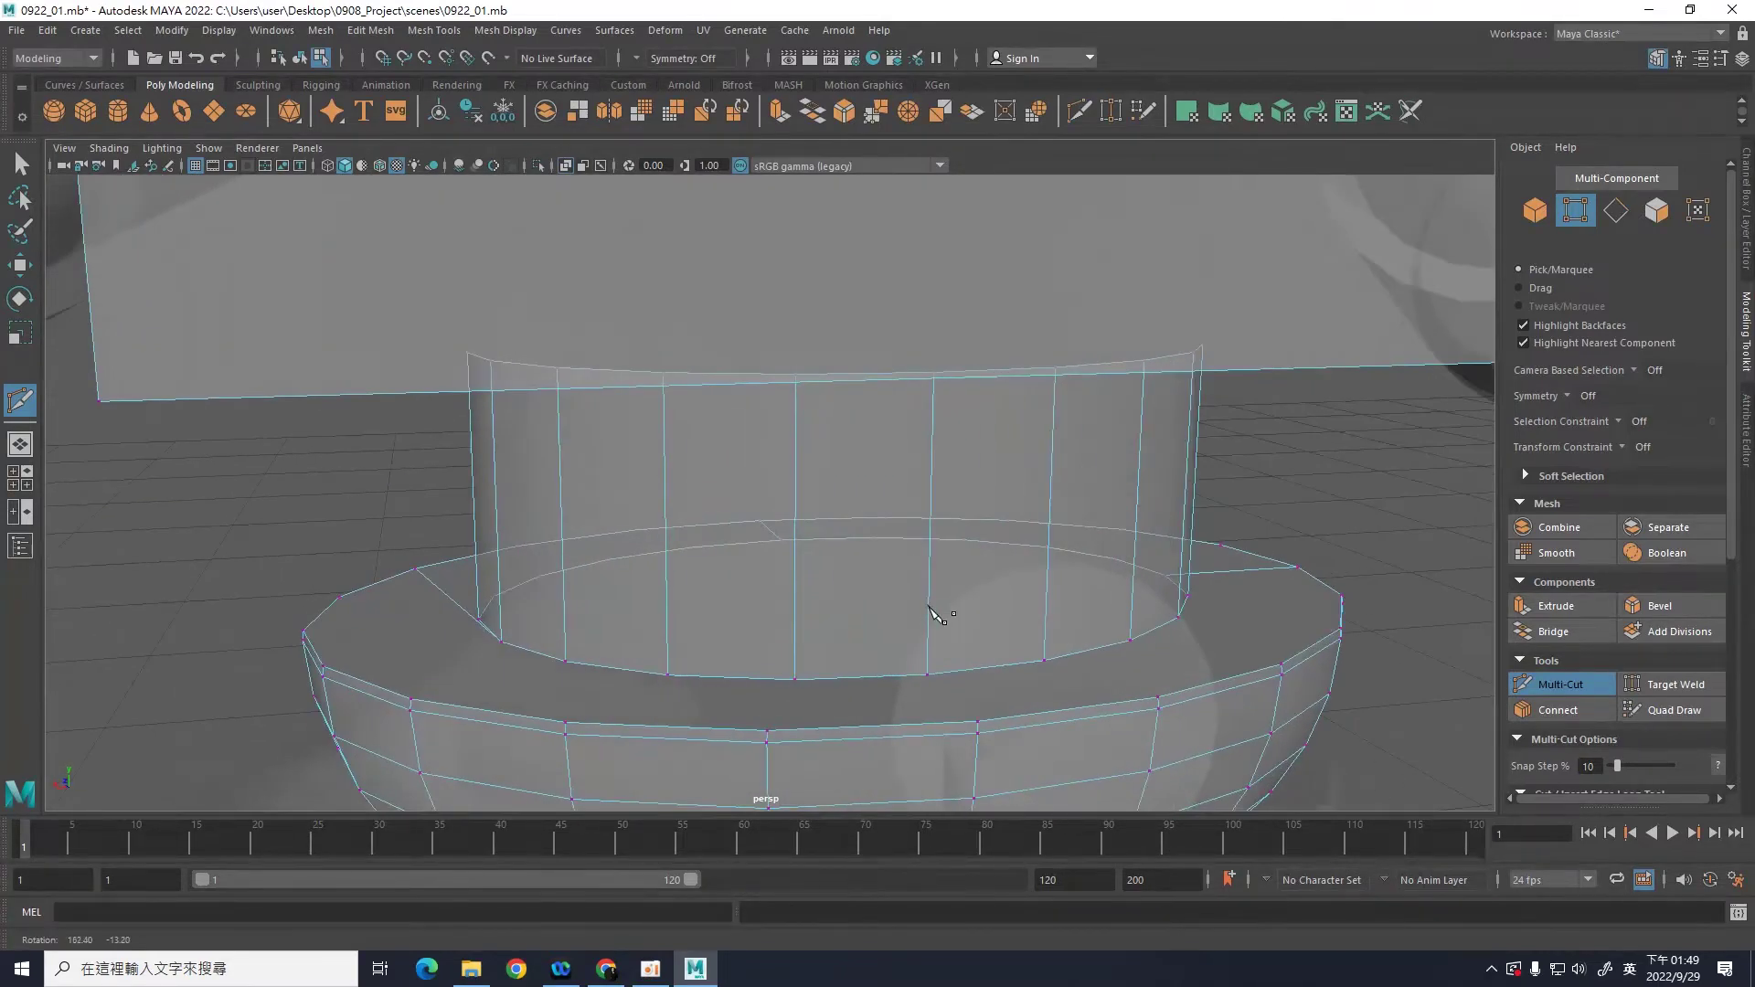
scroll(1348, 522, up, 1)
alt+drag(1348, 523, 1366, 548)
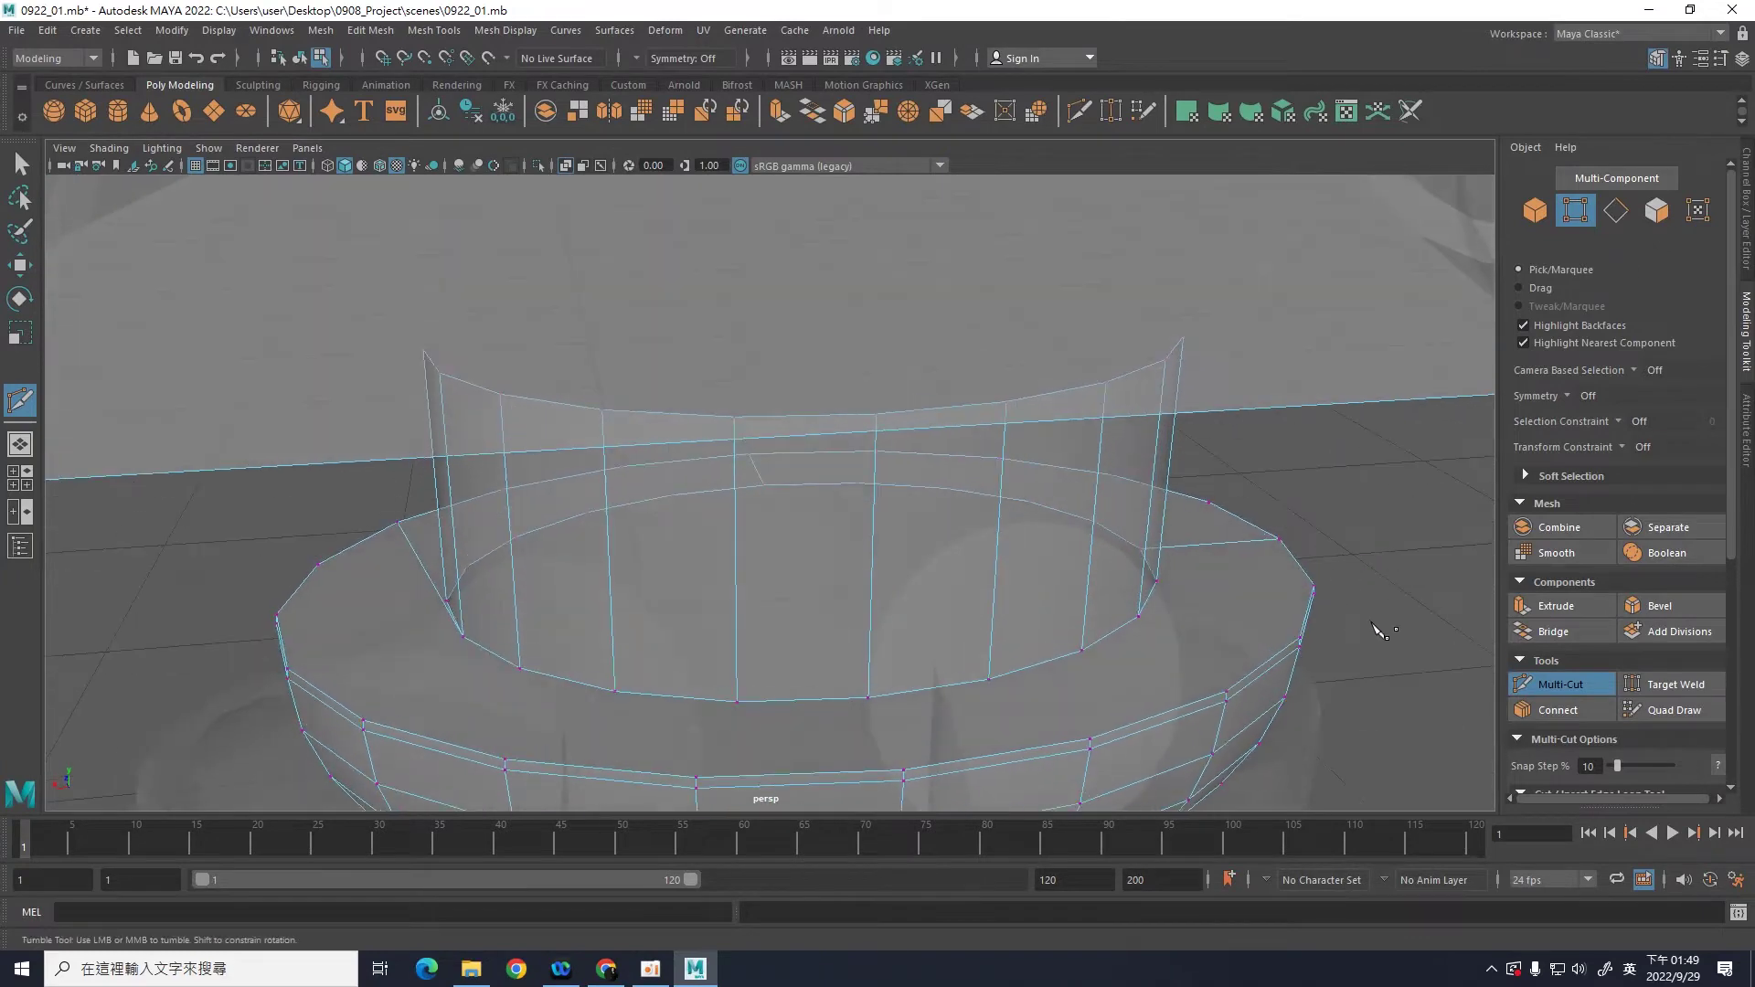
alt+middle_drag(1367, 548, 1398, 639)
click(832, 594)
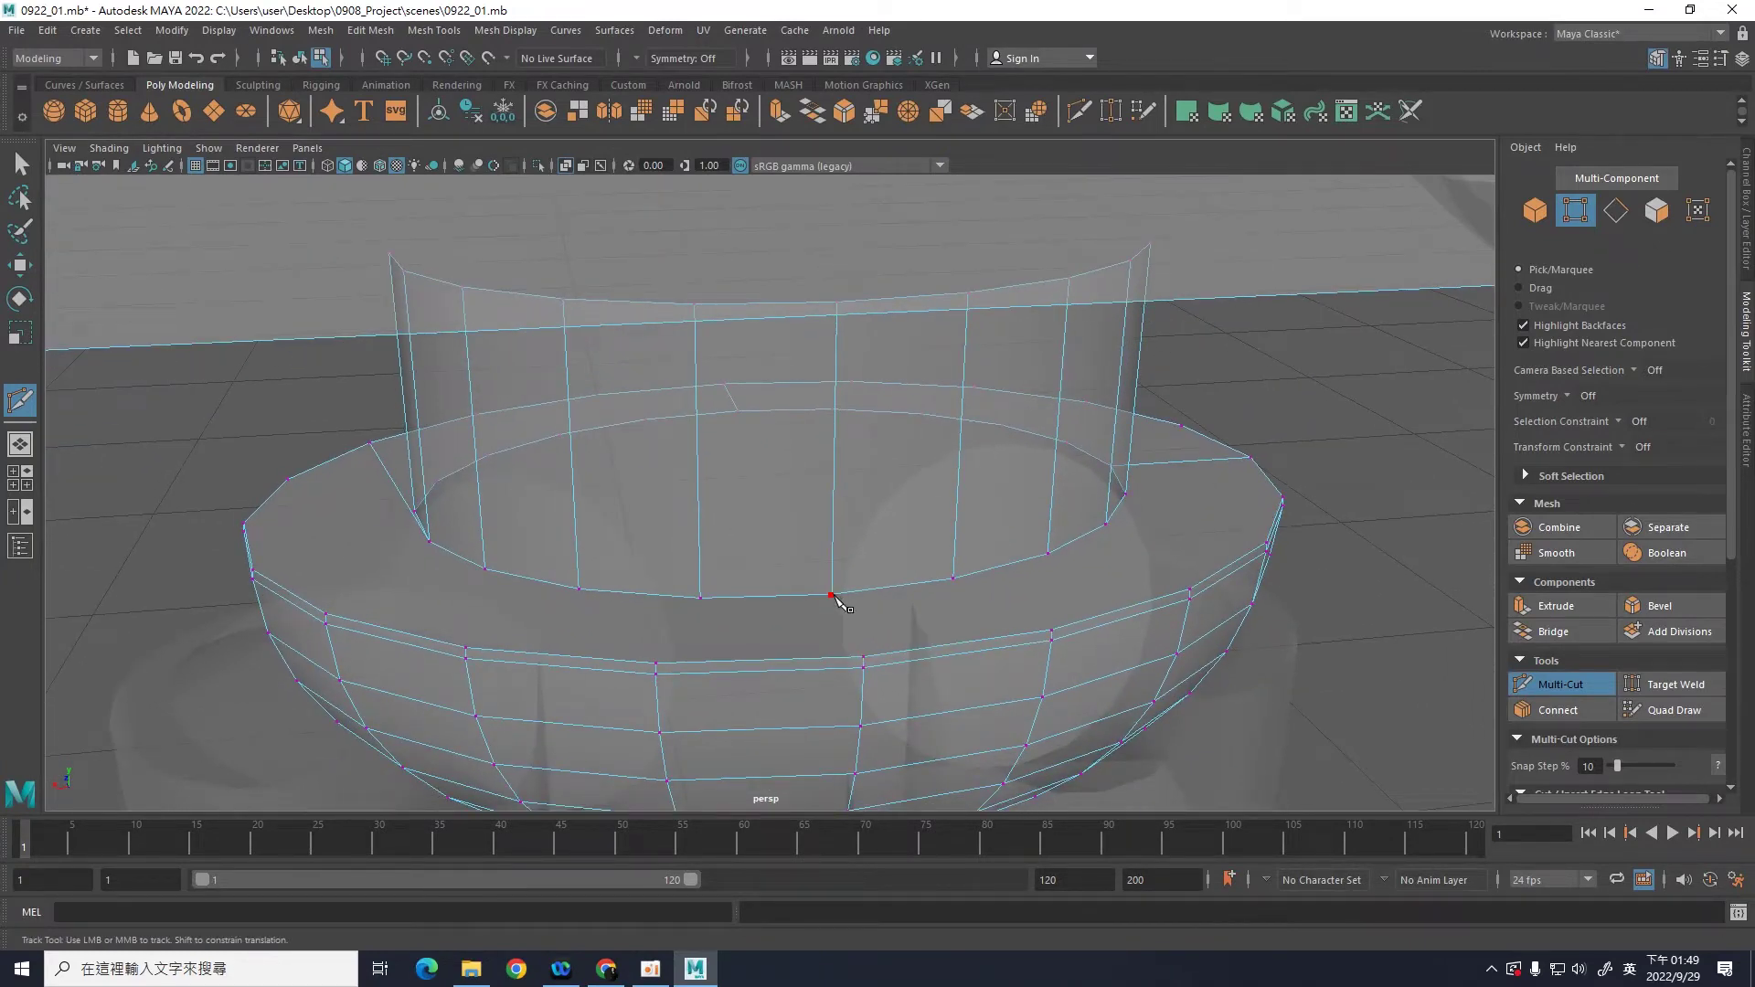
click(864, 656)
right_click(865, 656)
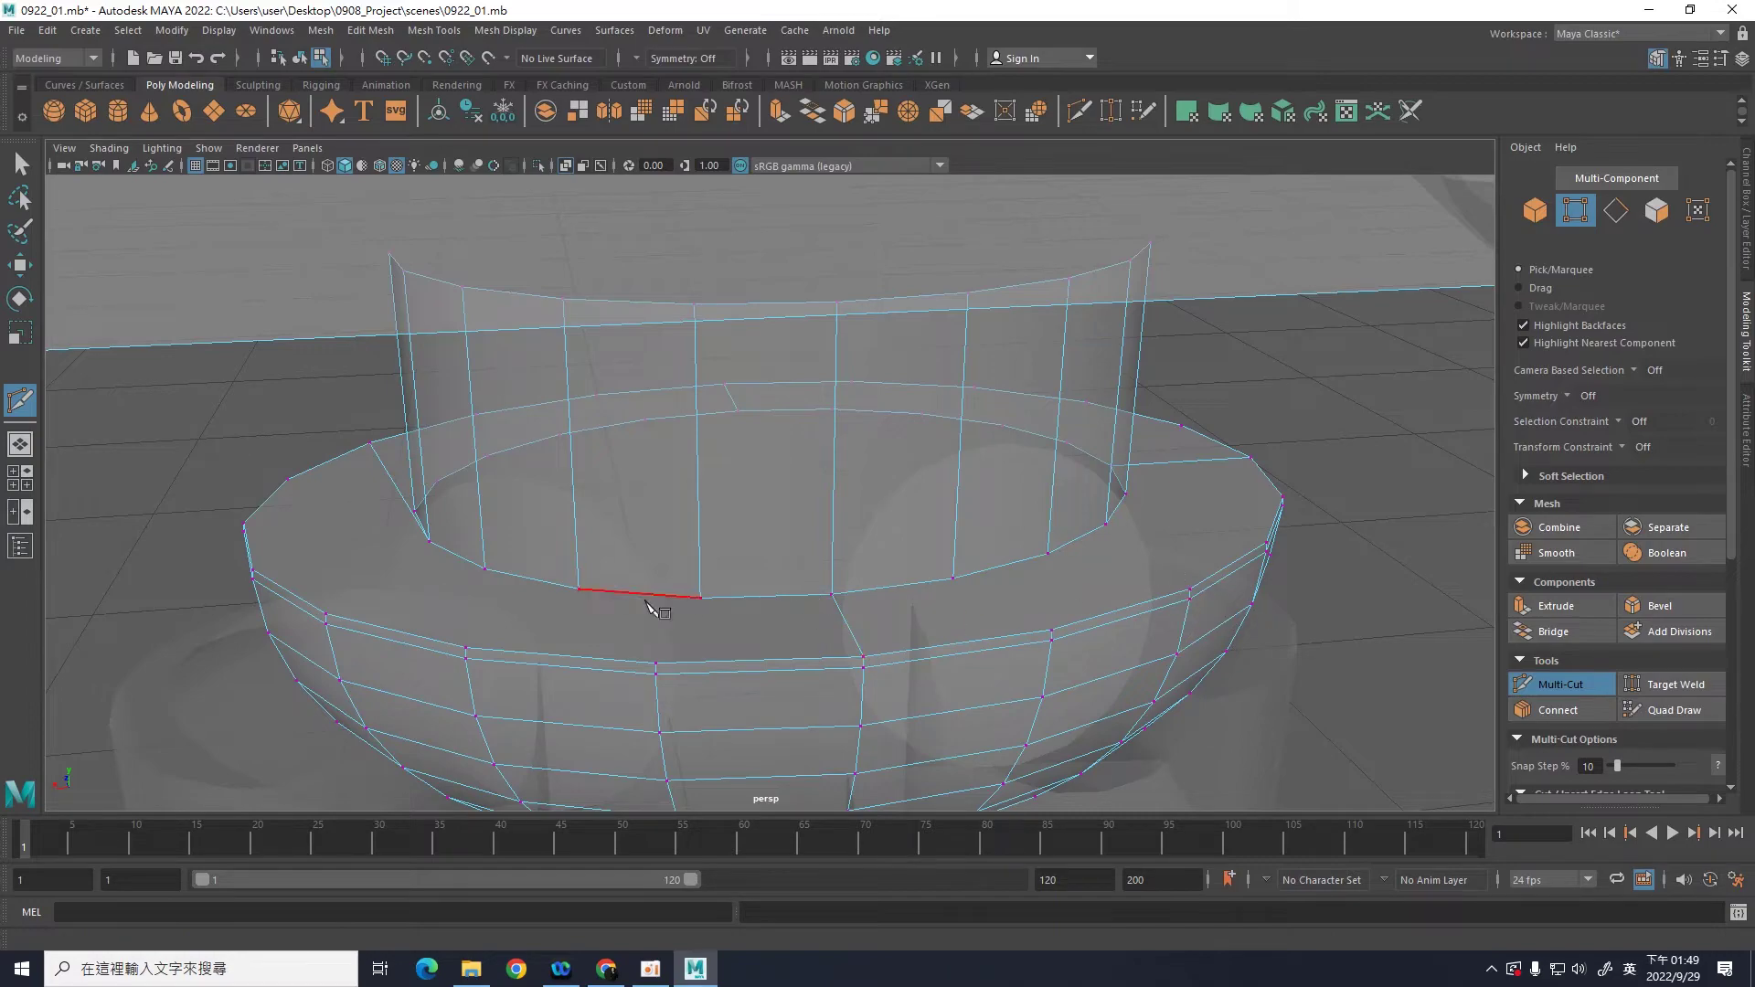
click(288, 479)
alt+drag(336, 482, 1010, 418)
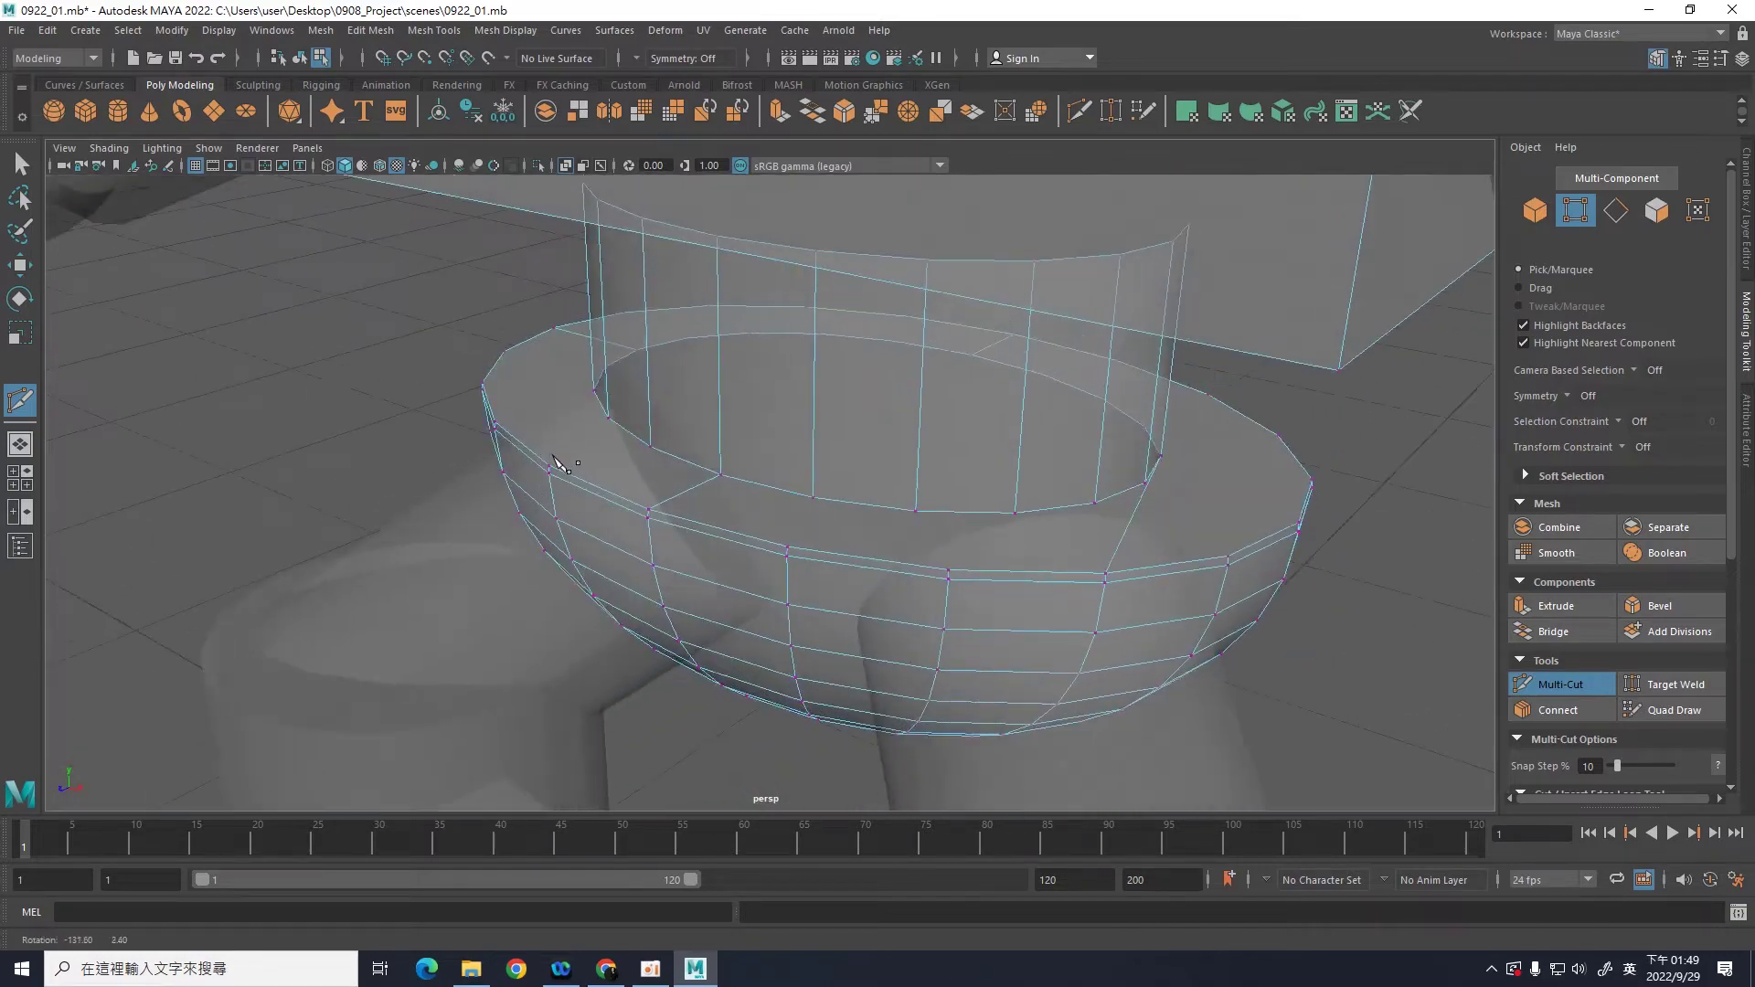
mouse_move(1308, 329)
alt+mouse_down()
mouse_move(1265, 461)
mouse_move(1313, 504)
mouse_move(1328, 458)
mouse_move(1375, 540)
alt+mouse_up()
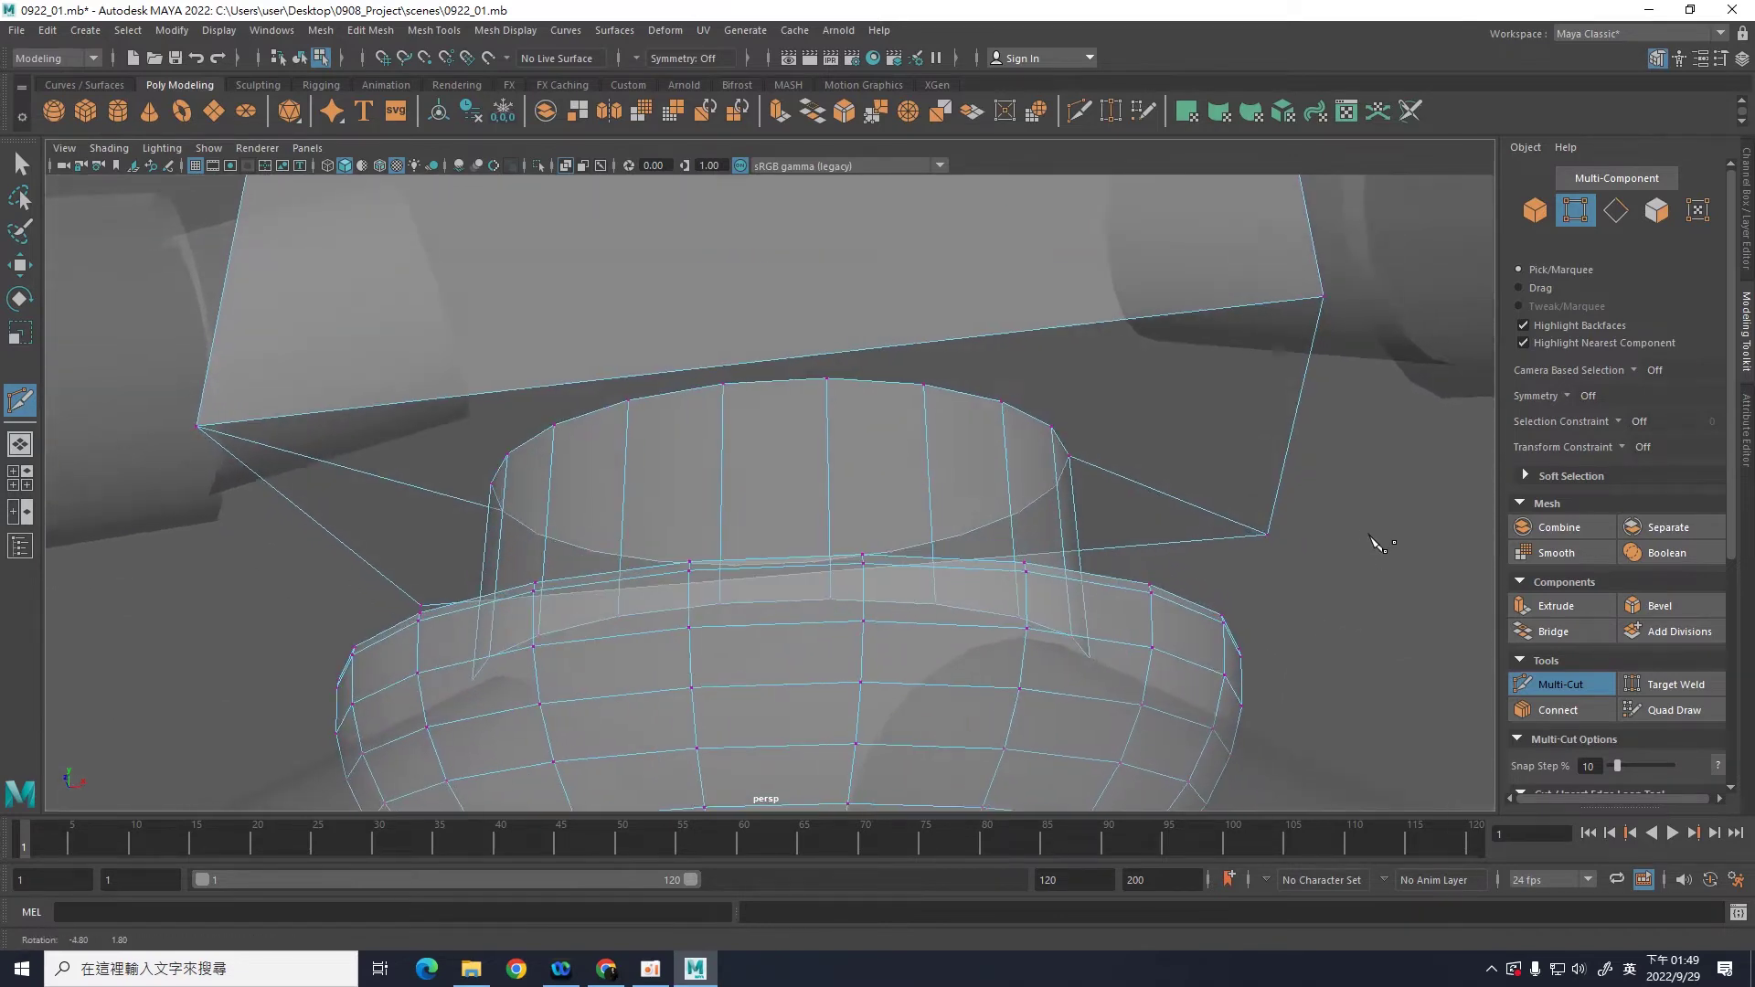
Step: Multi-Cut from the cylinder's top vertex through the box's bottom and top edges
click(723, 384)
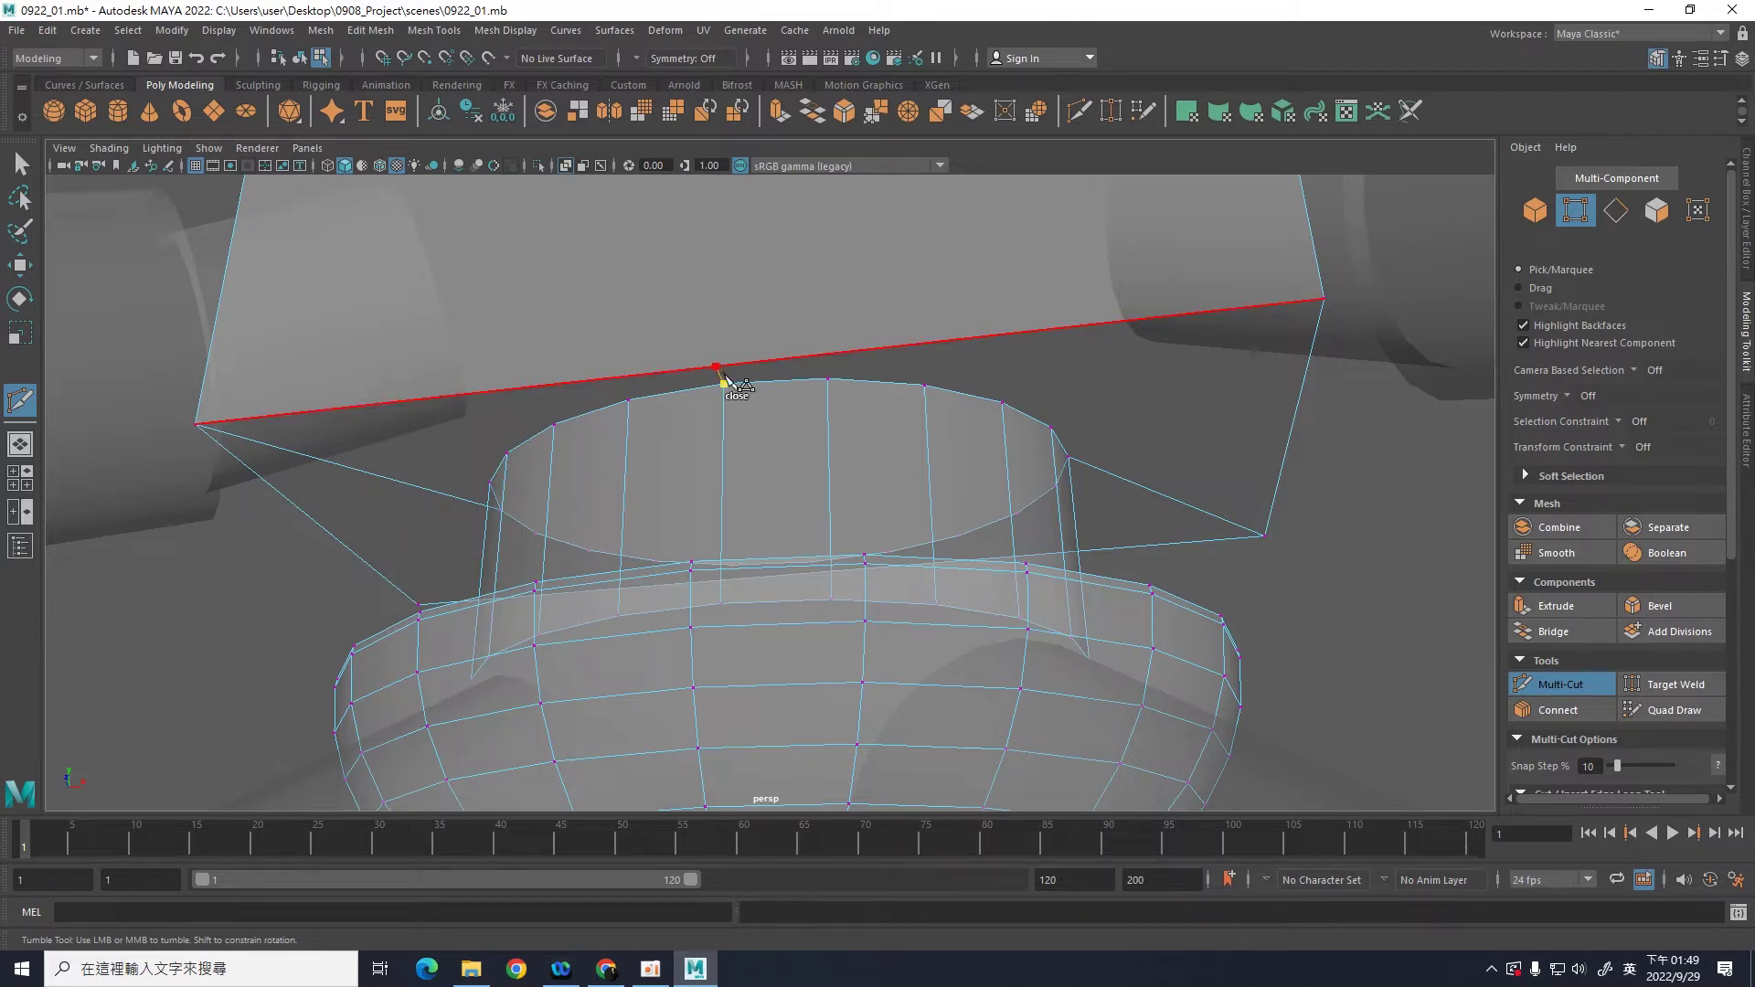
click(716, 366)
mouse_move(1431, 478)
alt+mouse_down()
mouse_move(1398, 549)
mouse_move(1371, 548)
mouse_move(1351, 612)
mouse_move(1252, 512)
mouse_move(1239, 380)
alt+mouse_up()
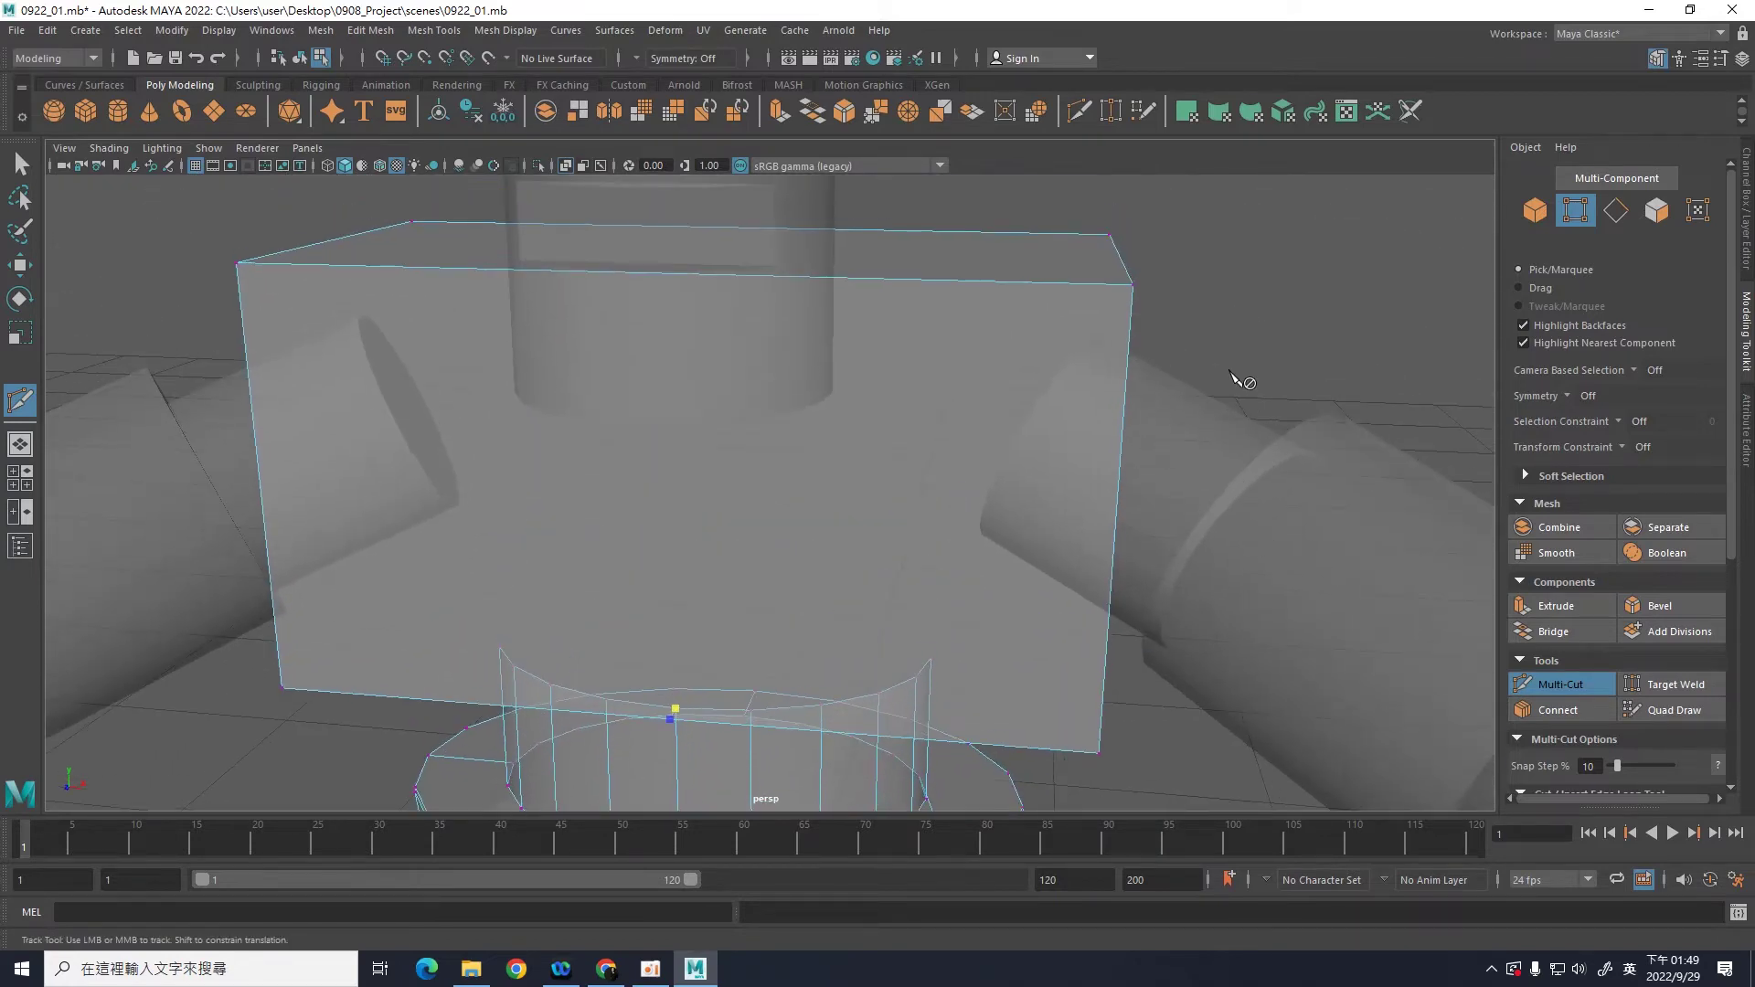
click(660, 273)
mouse_move(1253, 293)
alt+mouse_down()
mouse_move(1261, 360)
mouse_move(1307, 274)
alt+mouse_up()
click(722, 242)
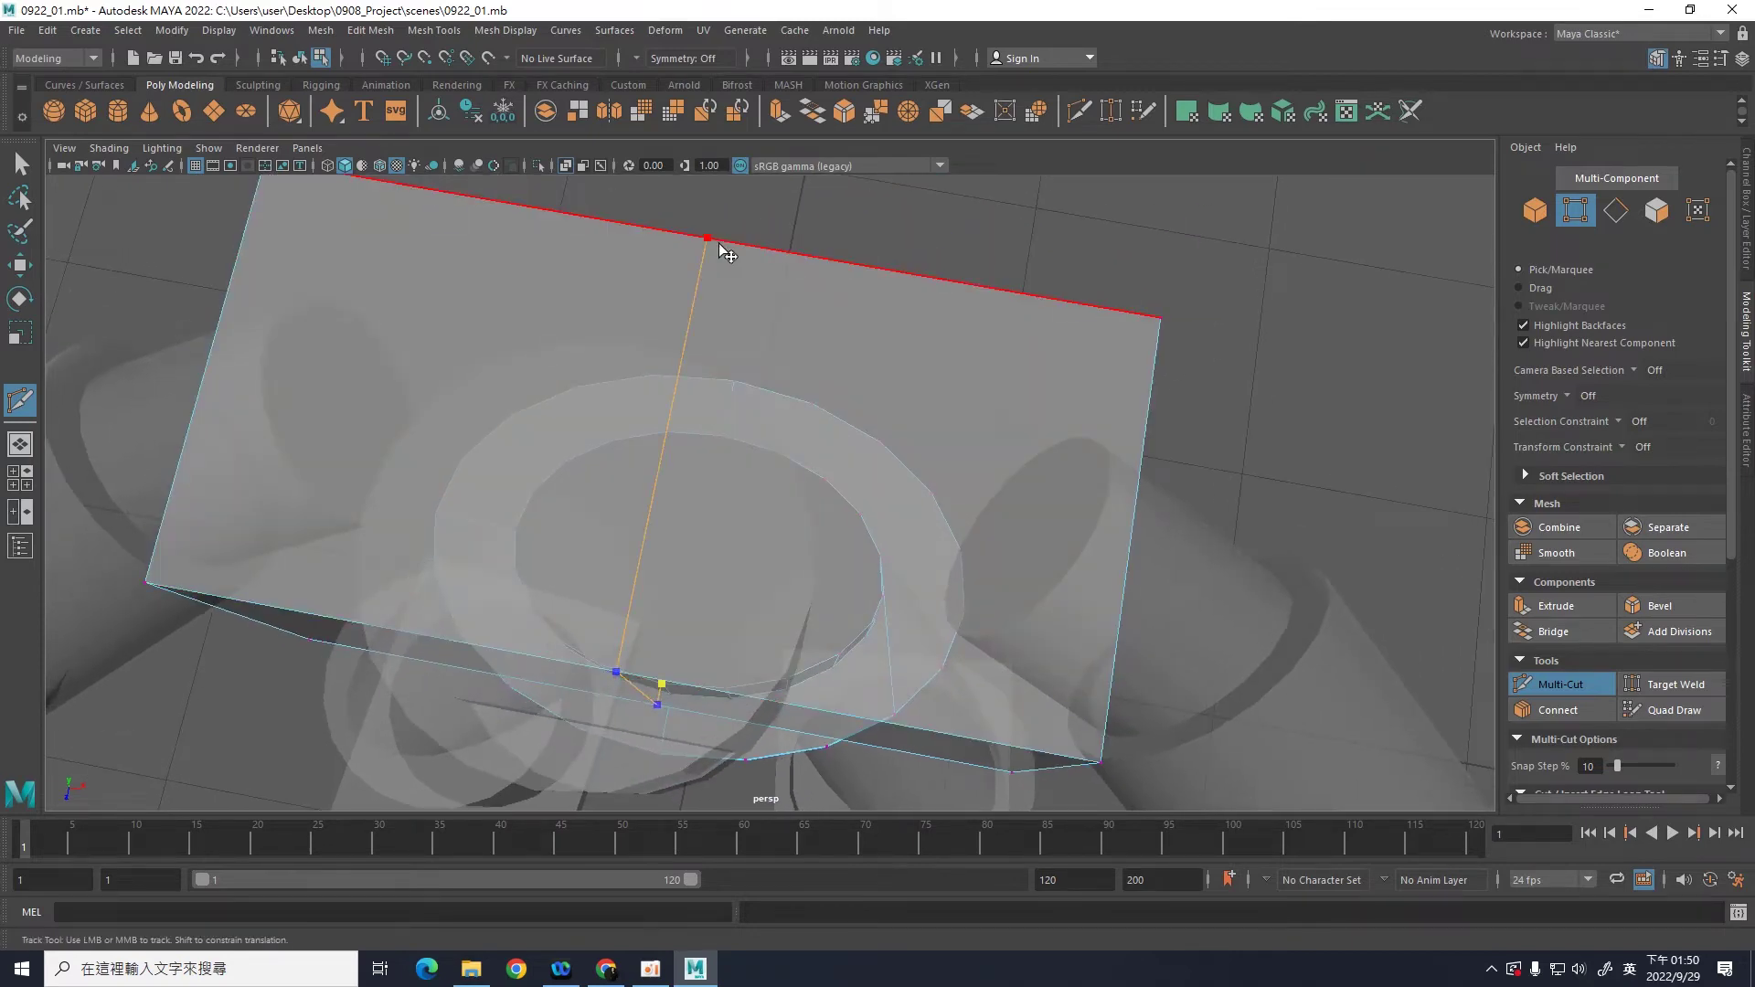
Step: Add a cut point at 50% on the ring's top edge, commit with Enter, and zoom out
mouse_move(1262, 404)
alt+mouse_down()
mouse_move(1279, 359)
mouse_move(1077, 353)
mouse_move(1195, 462)
alt+mouse_up()
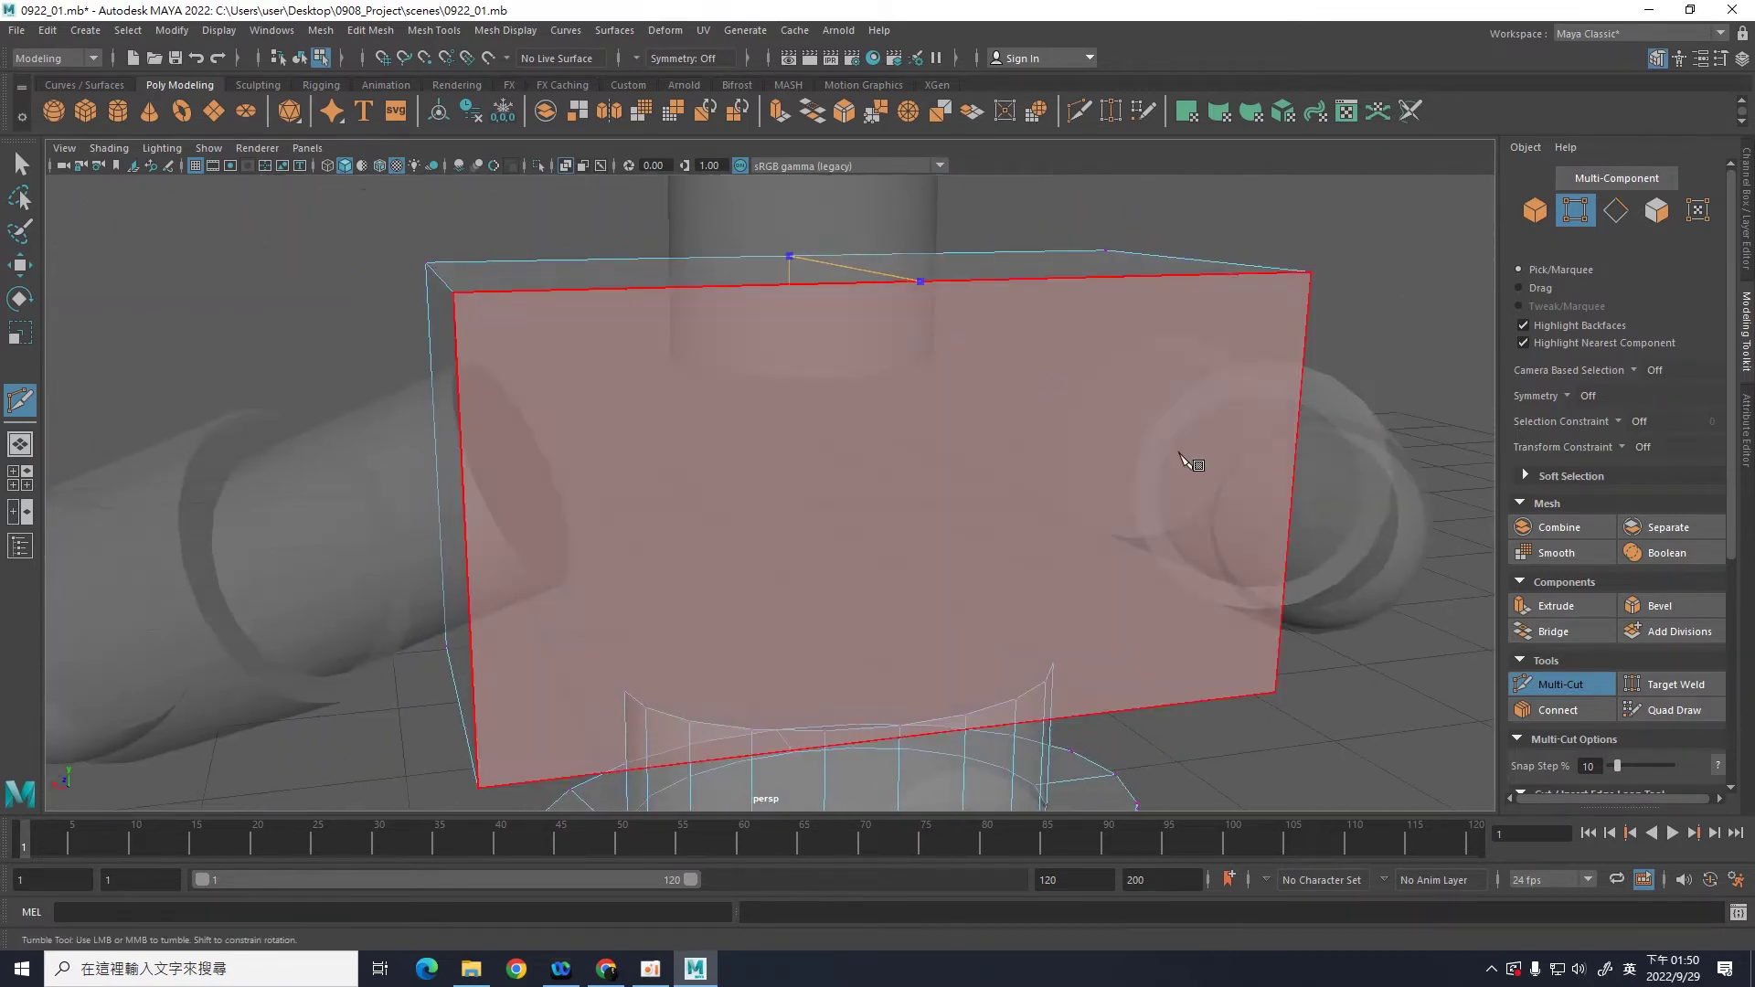
alt+middle_drag(1408, 566, 1382, 438)
mouse_move(1382, 439)
alt+mouse_down()
mouse_move(1371, 600)
mouse_move(1362, 576)
alt+mouse_up()
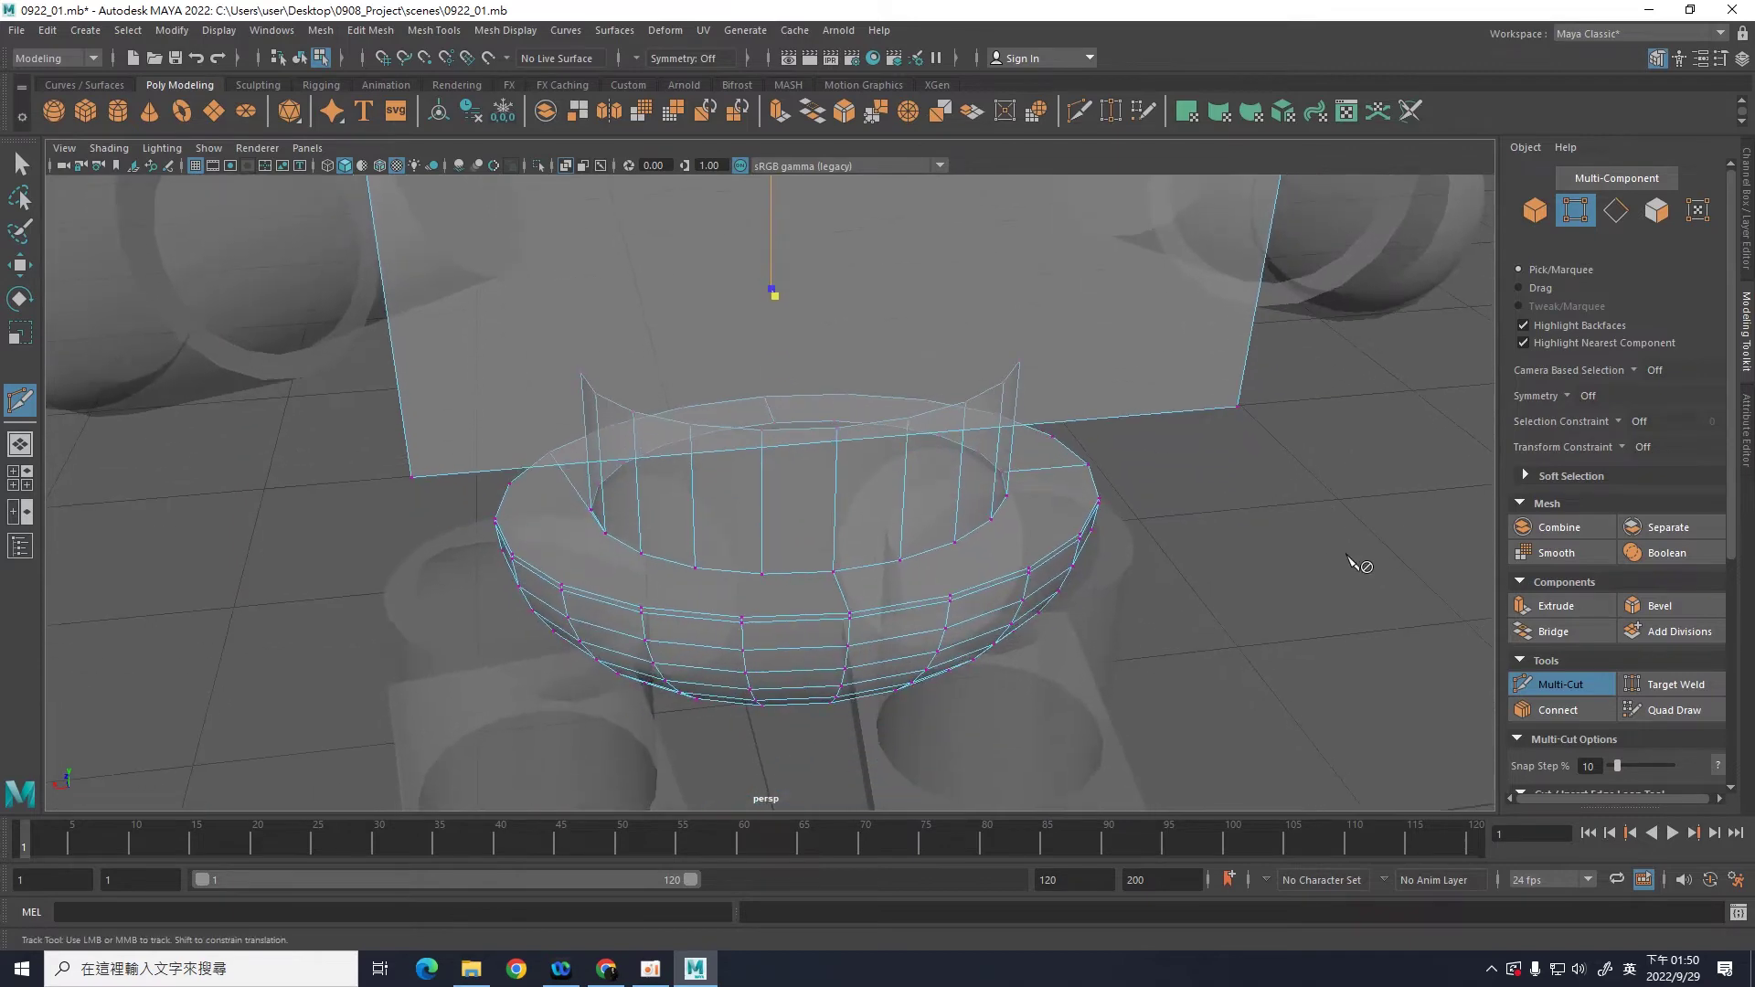
alt+right_drag(1361, 576, 1331, 588)
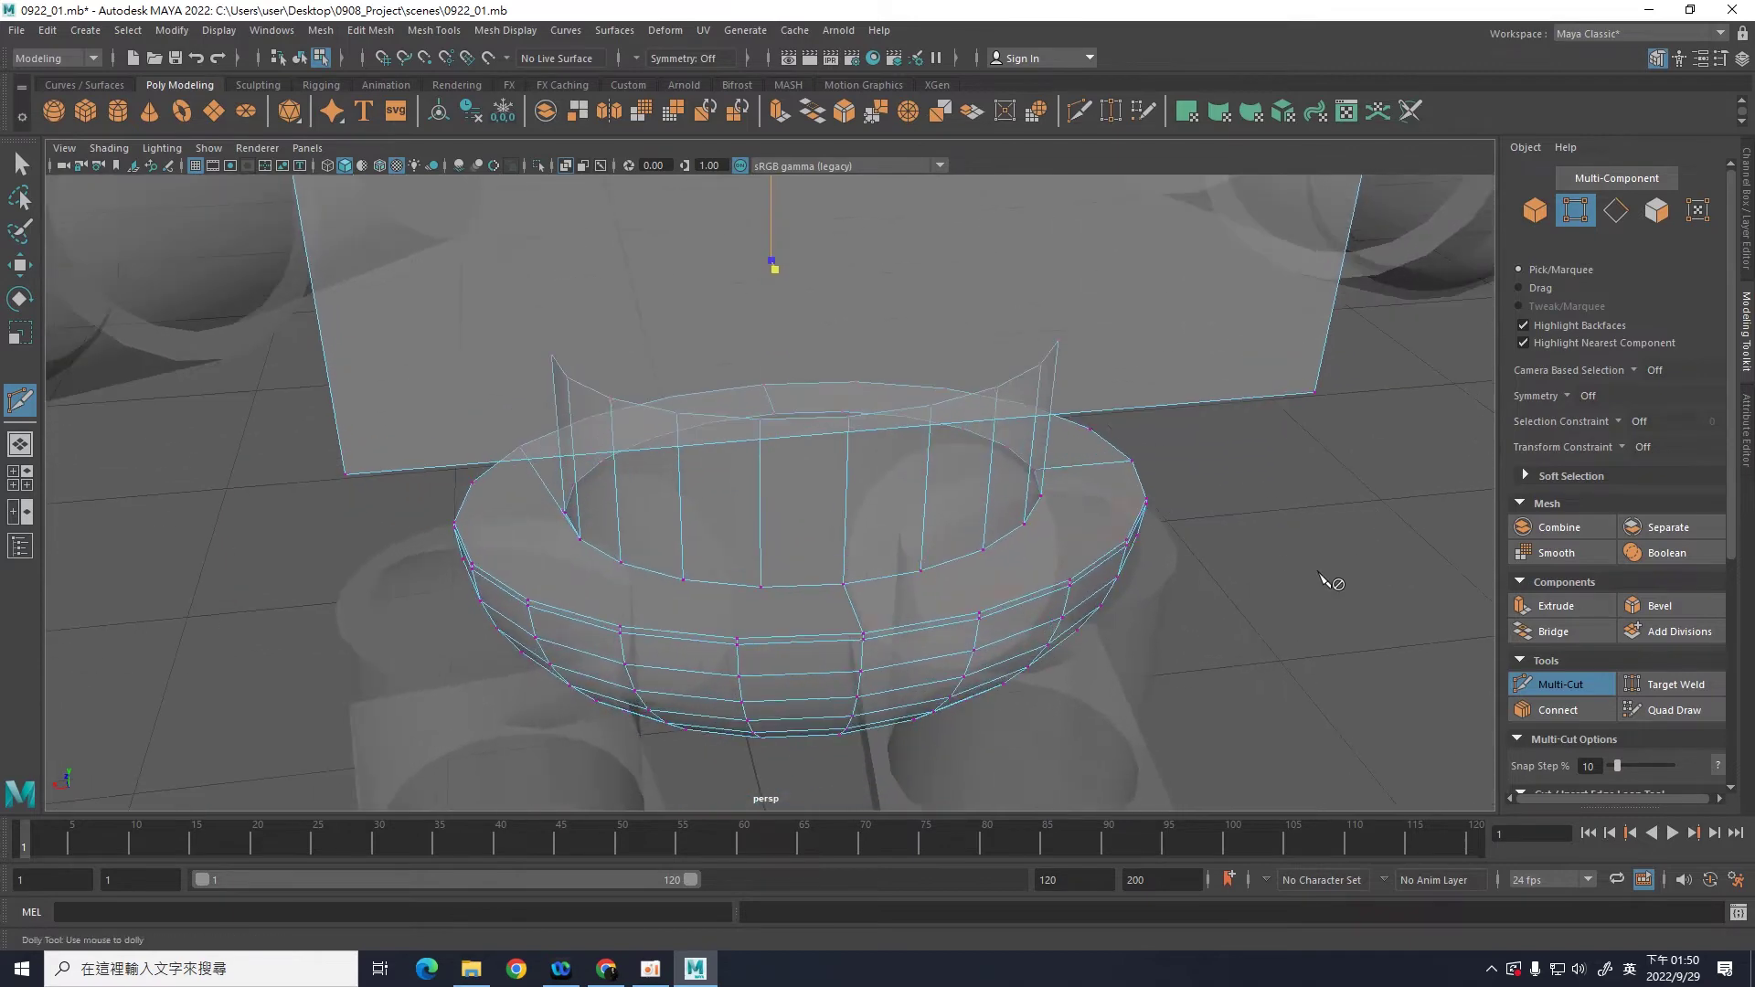
click(859, 428)
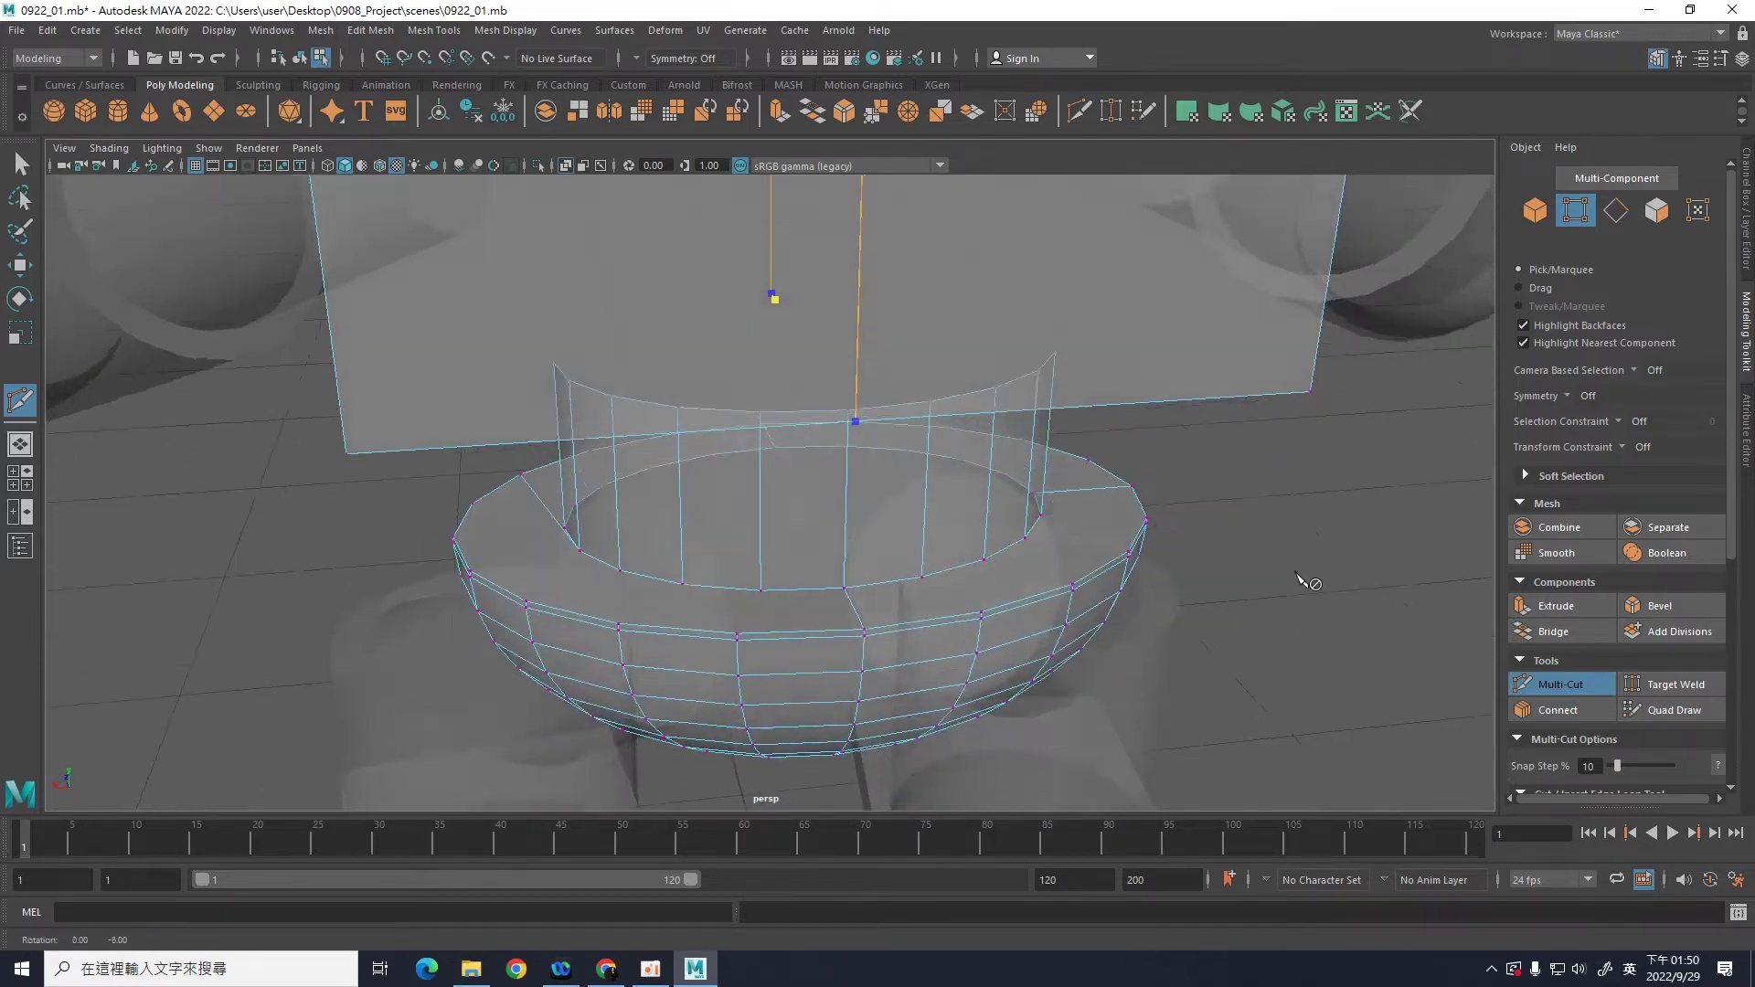
alt+drag(1304, 470, 1350, 645)
alt+right_drag(1351, 646, 1336, 633)
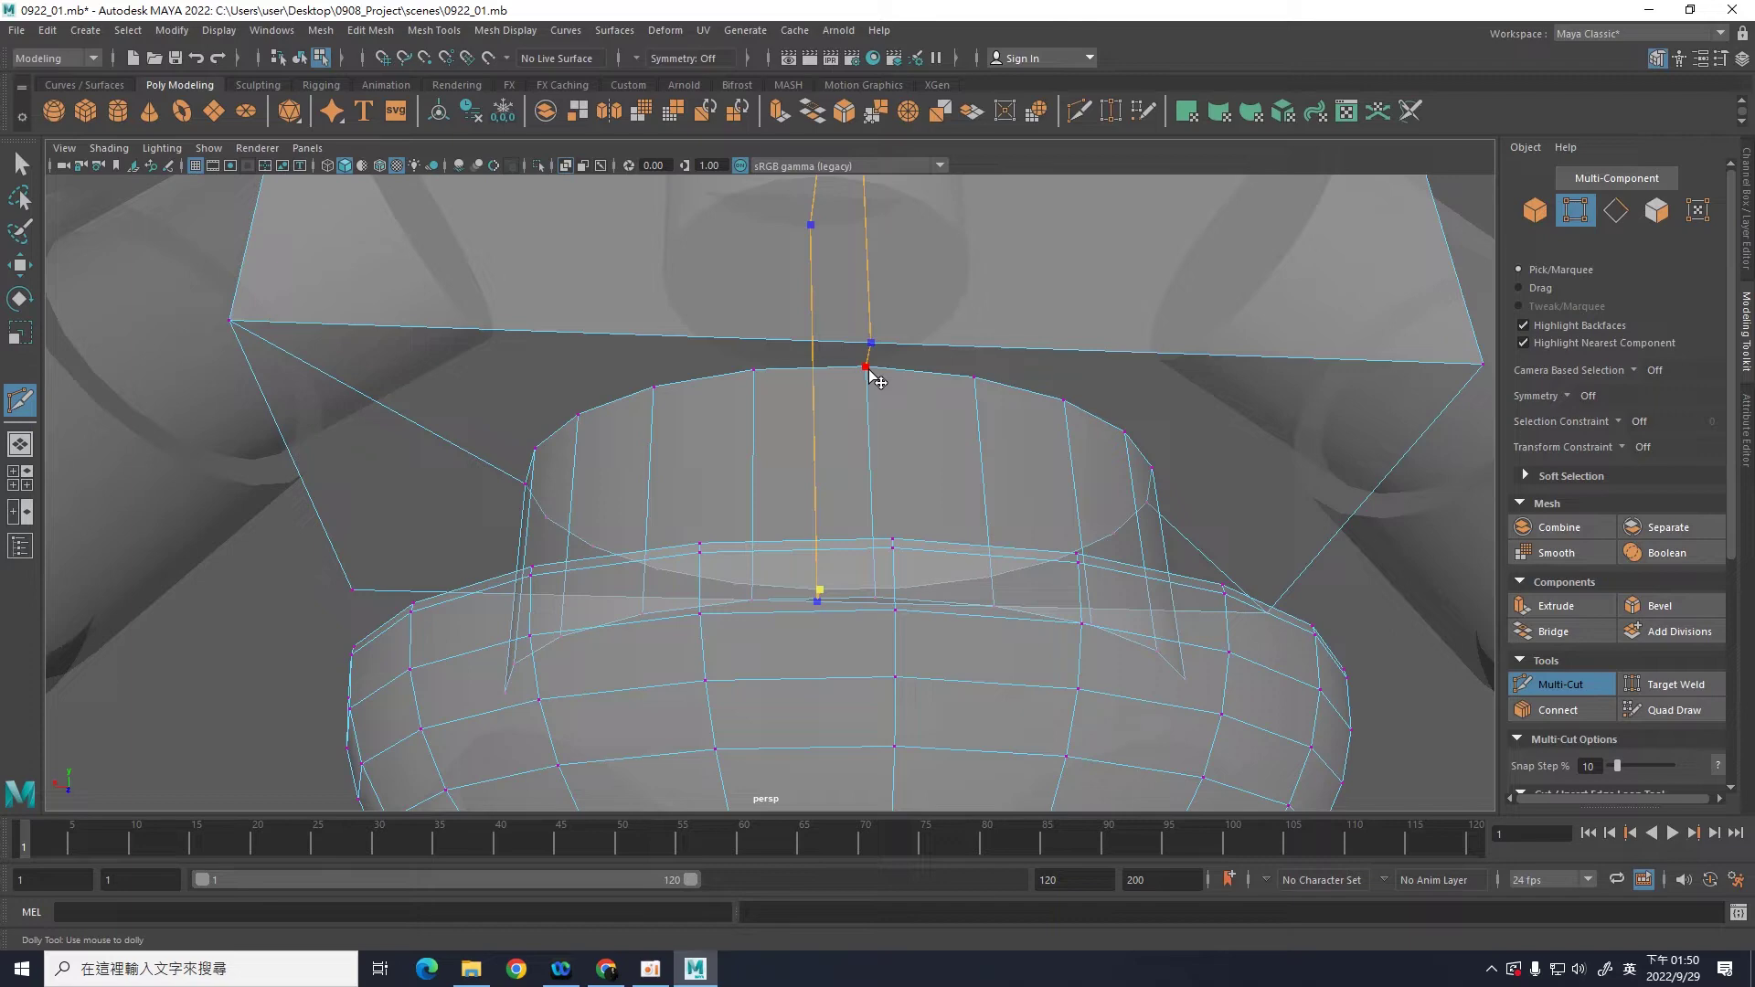
key(Return)
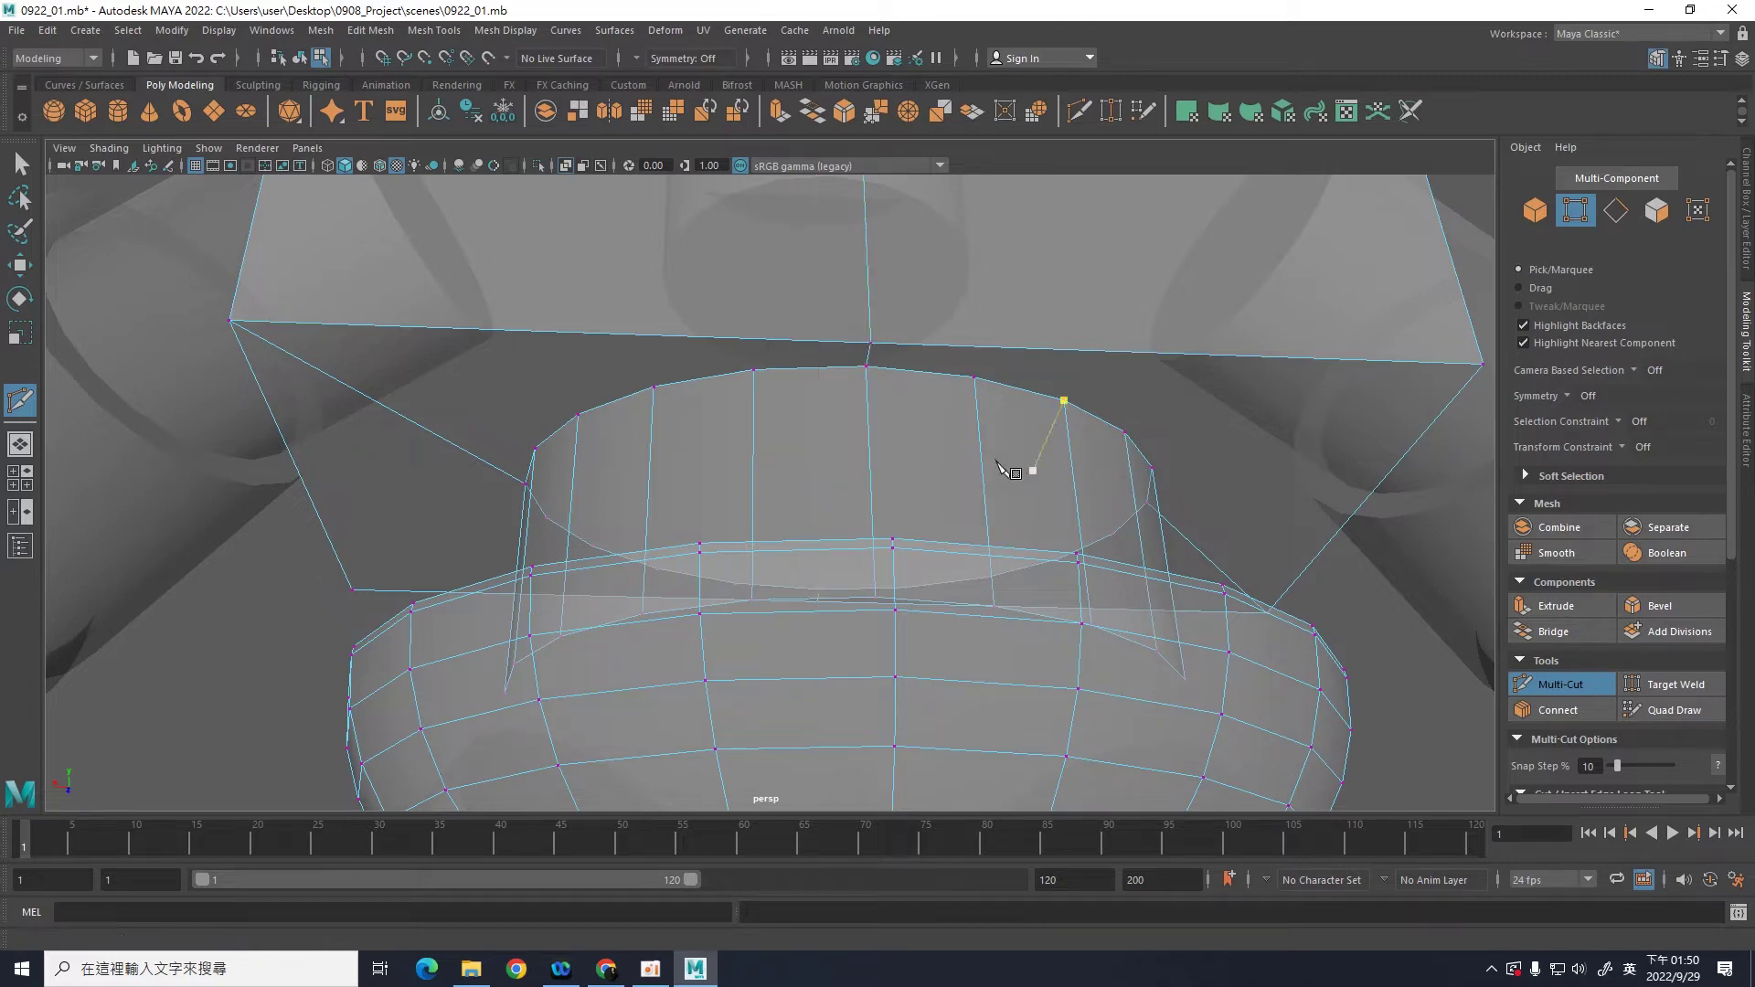
scroll(982, 461, down, 3)
scroll(982, 461, down, 2)
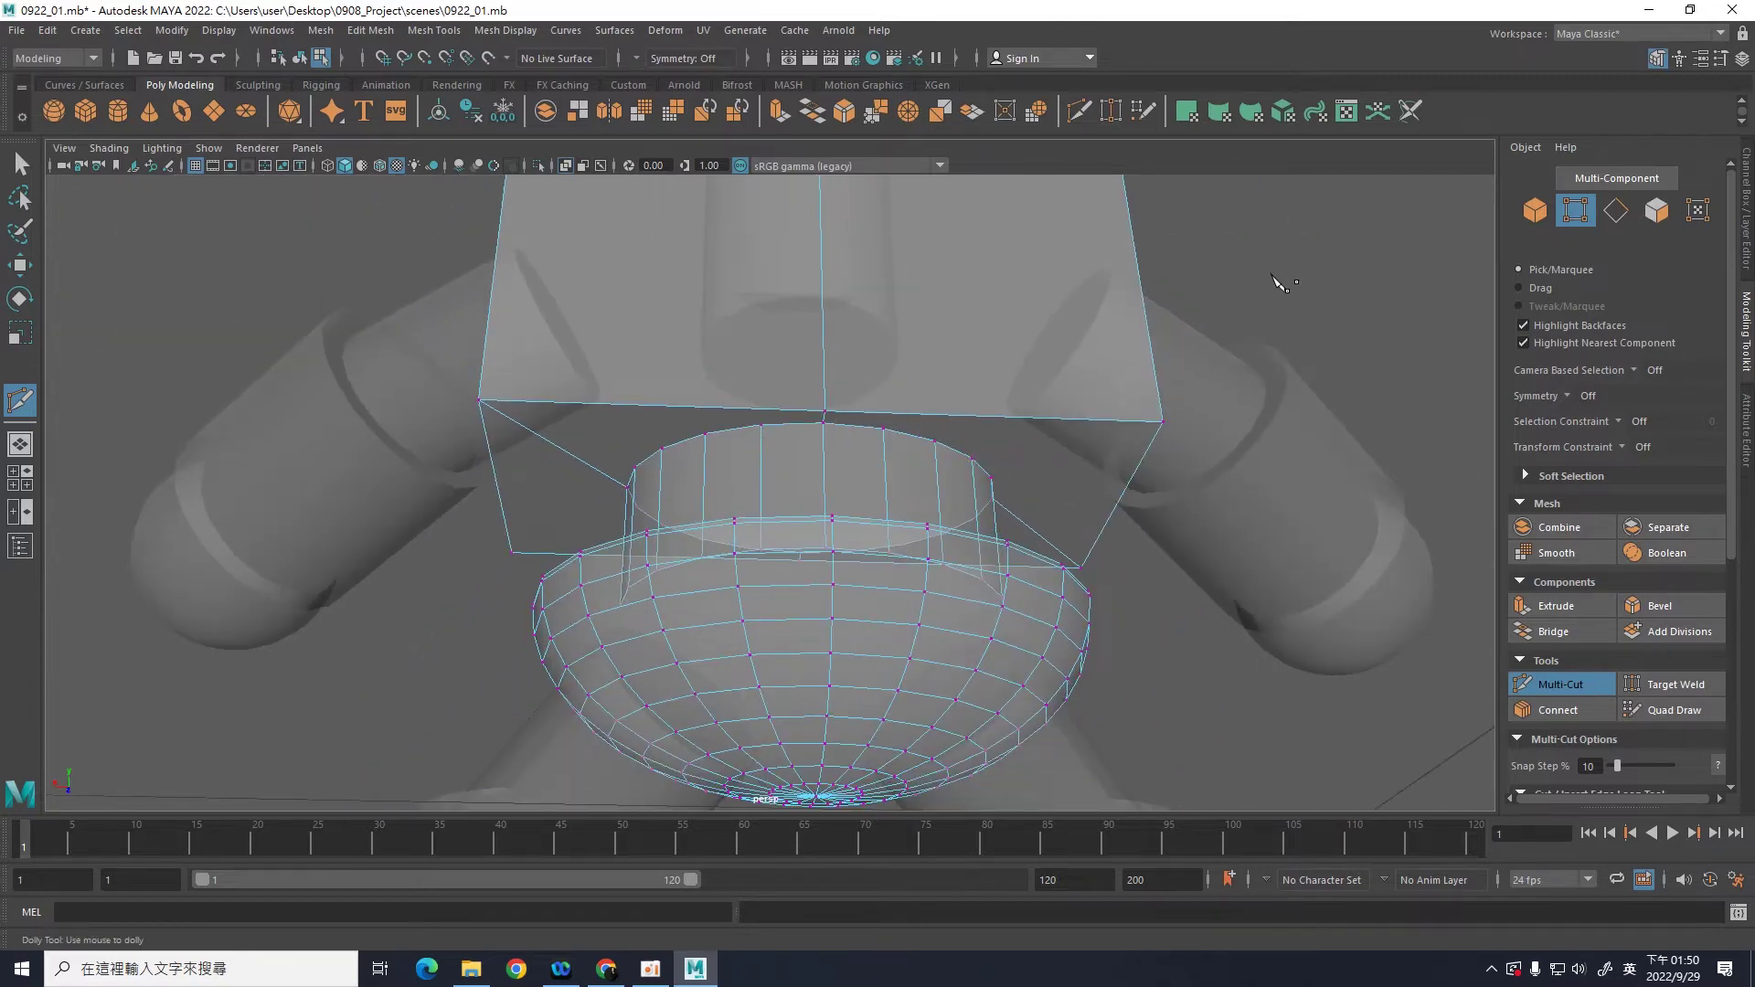
mouse_move(1304, 340)
alt+mouse_down()
mouse_move(1246, 545)
mouse_move(1264, 600)
mouse_move(1346, 599)
alt+mouse_up()
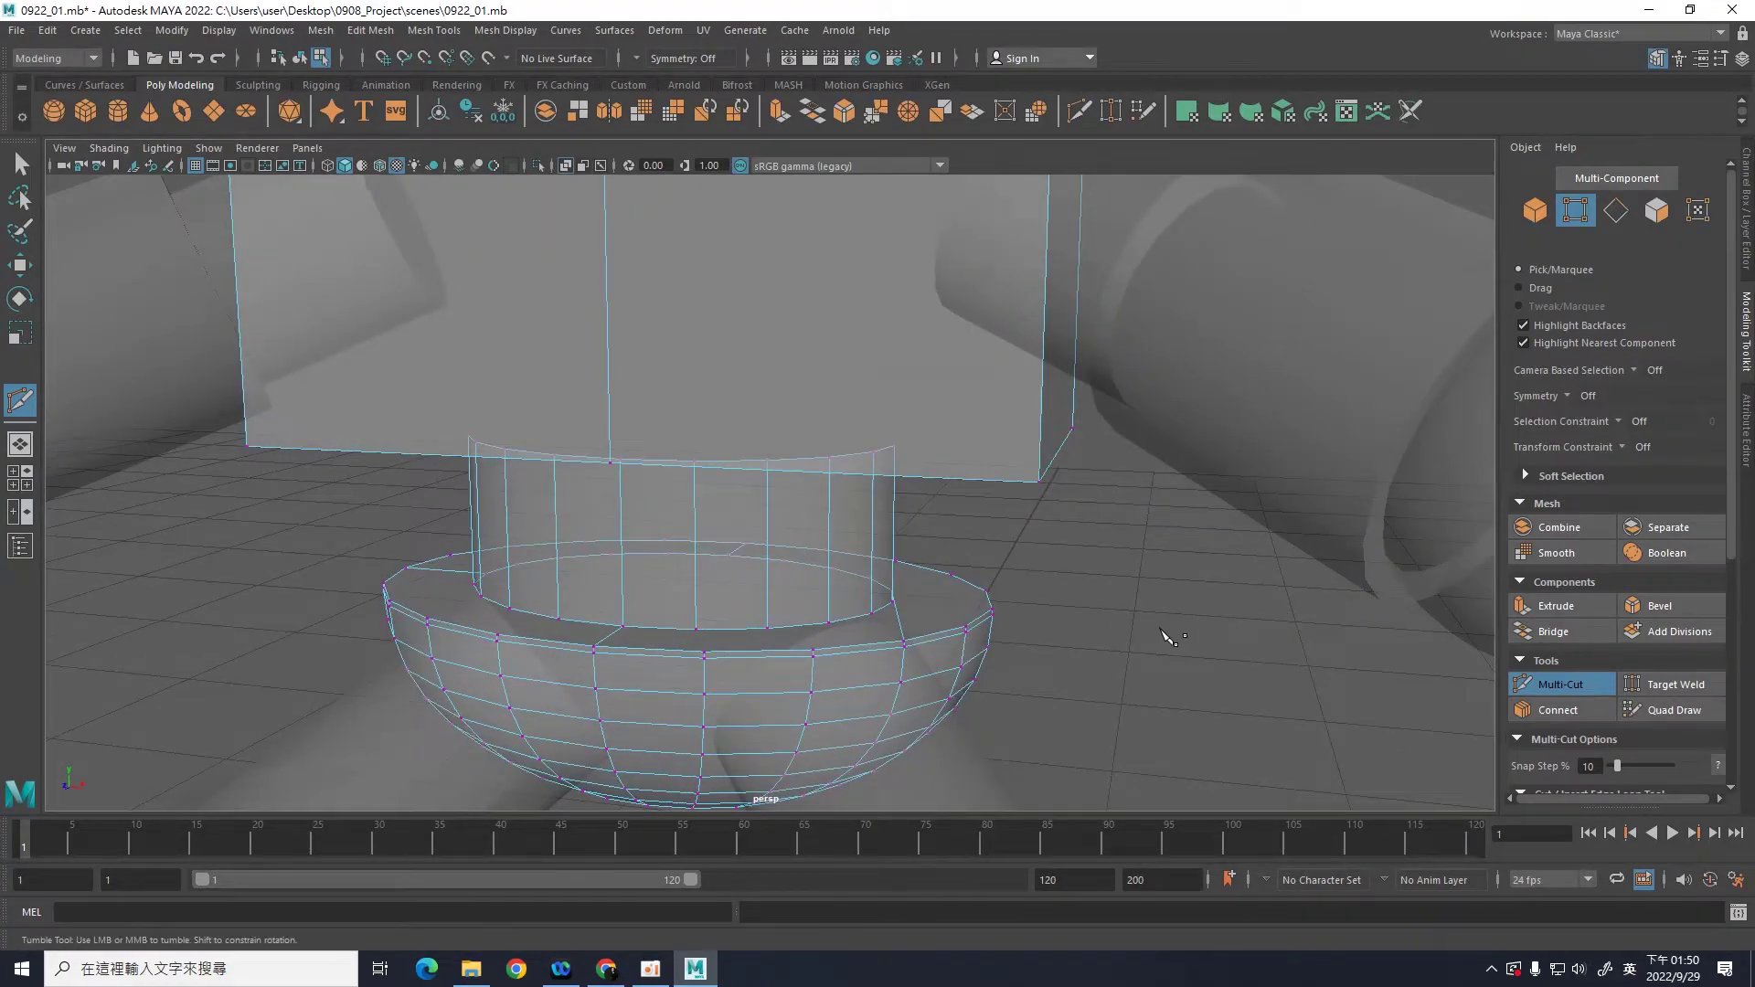
mouse_move(1161, 634)
alt+mouse_down()
mouse_move(1005, 566)
mouse_move(1187, 614)
mouse_move(1216, 640)
alt+mouse_up()
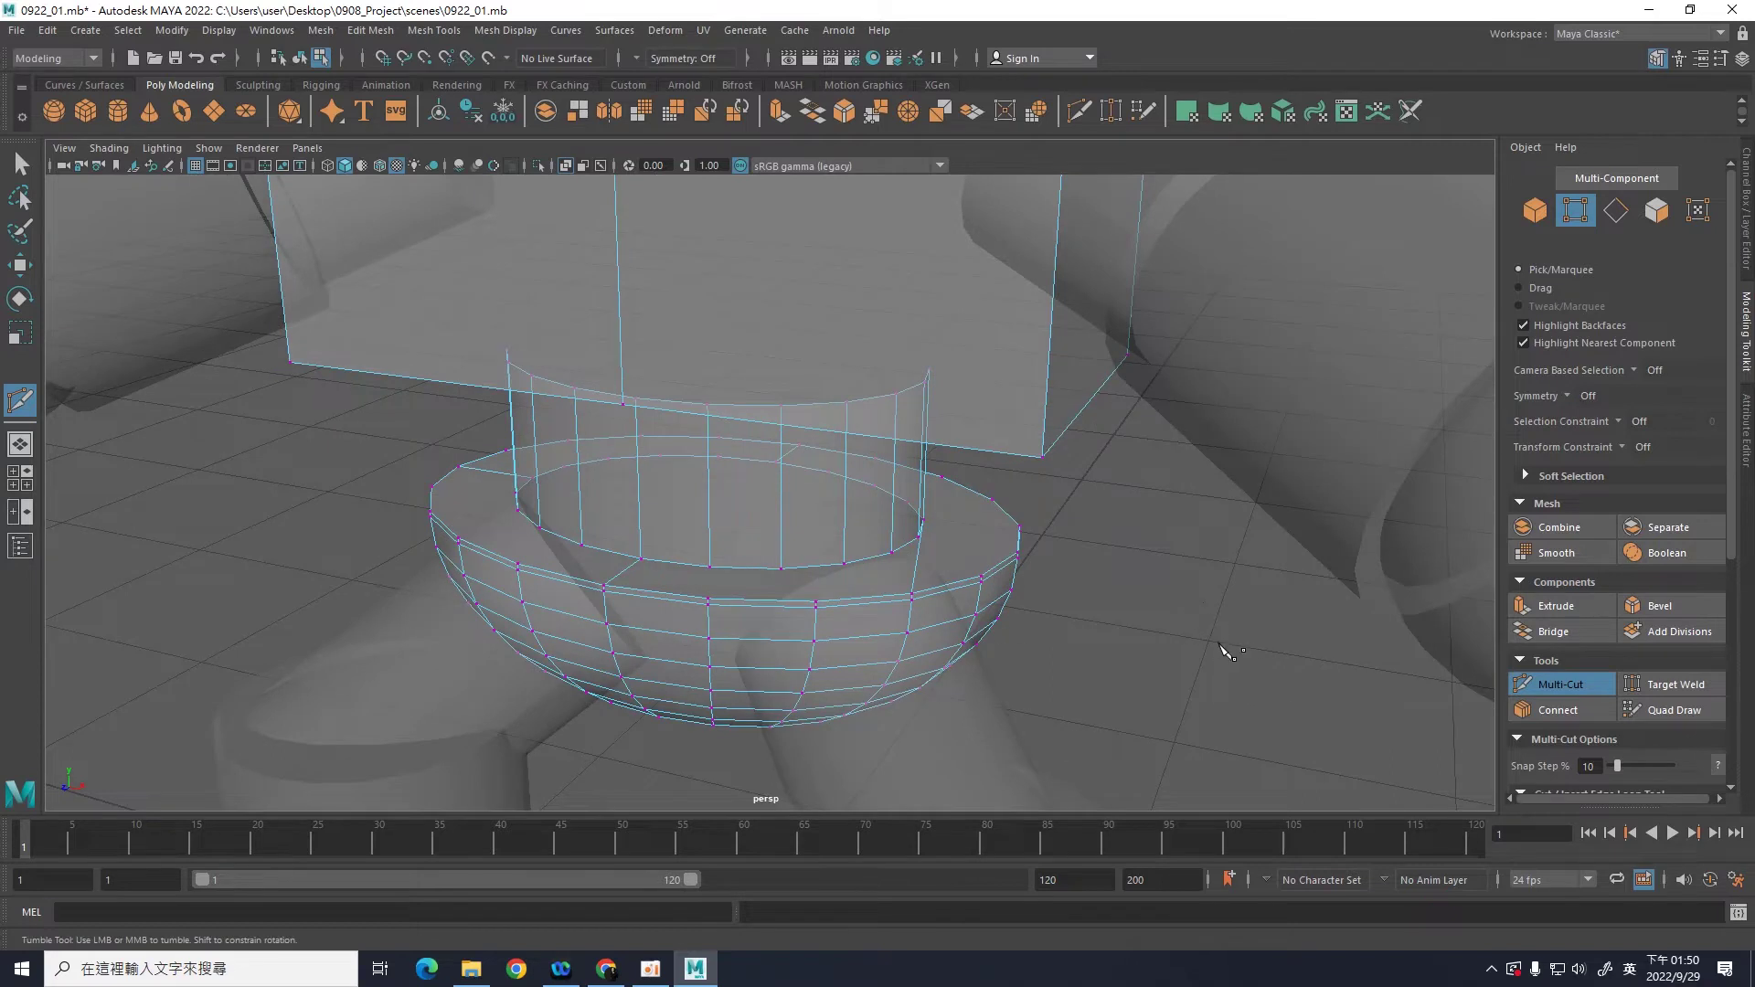
Step: Exit Multi-Cut, switch to edge mode and select the diagonal edge on the ring's top
click(1561, 685)
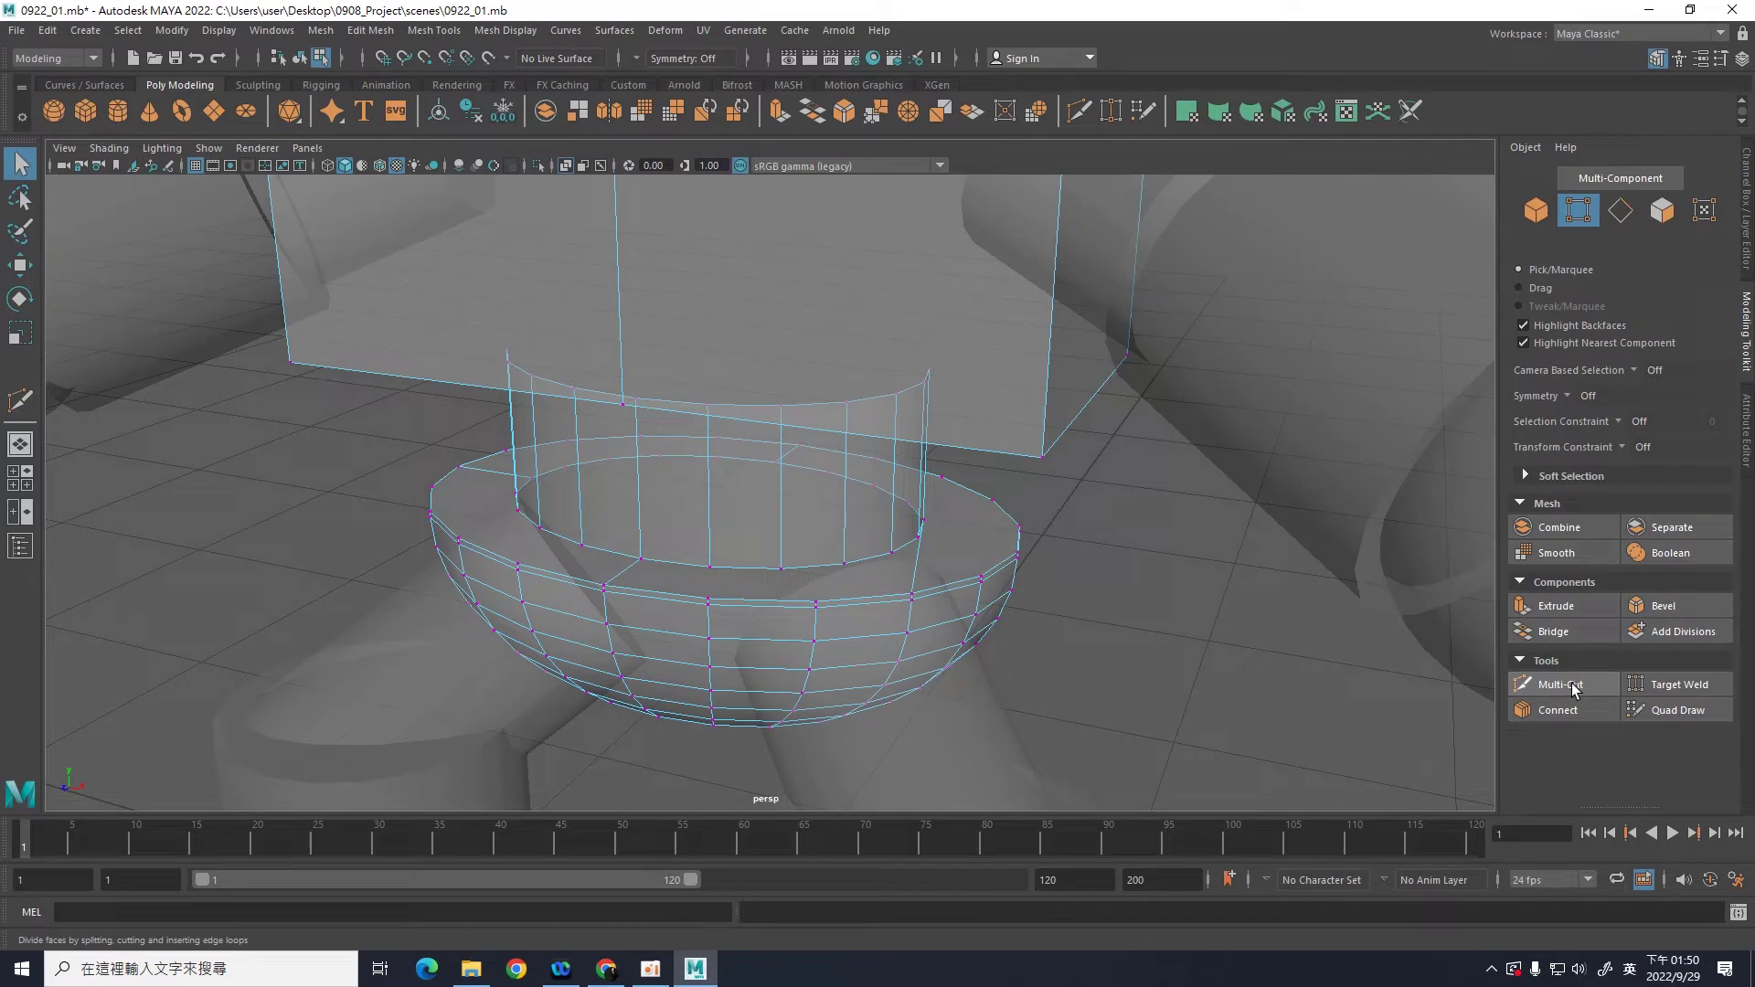
click(1619, 212)
alt+drag(1259, 579, 1120, 660)
scroll(1122, 662, up, 2)
scroll(1106, 589, up, 3)
scroll(1102, 593, up, 2)
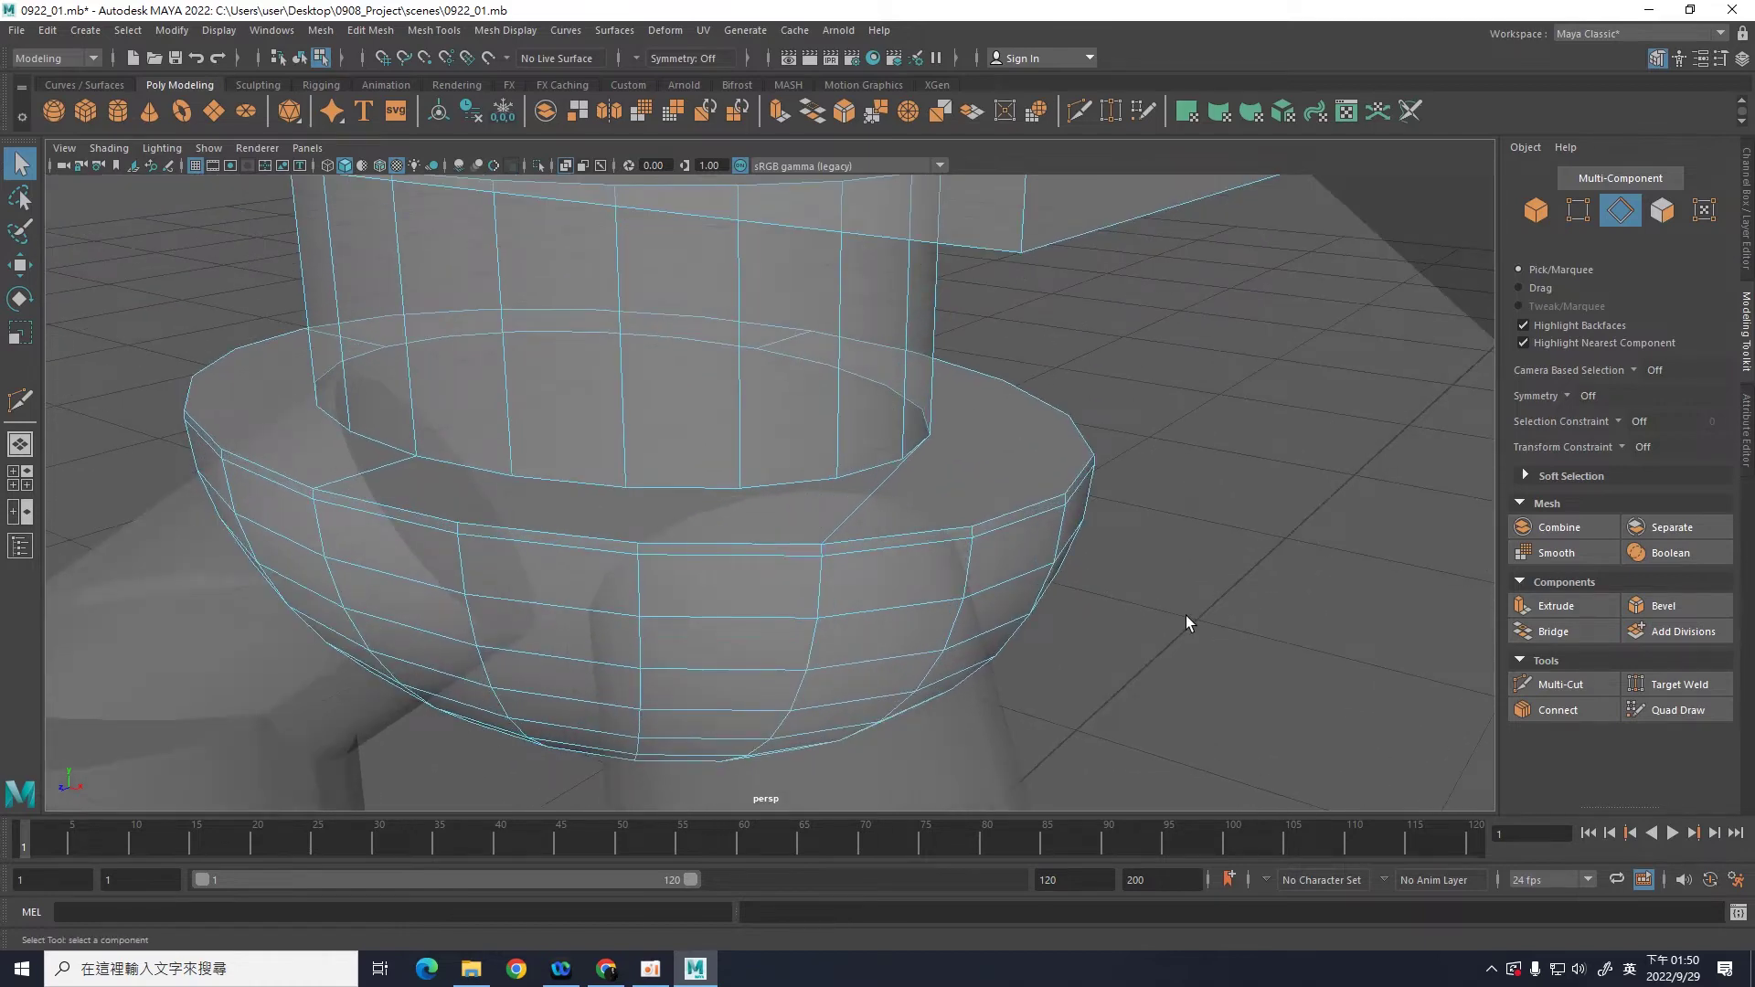
scroll(1186, 622, up, 2)
scroll(1170, 618, up, 1)
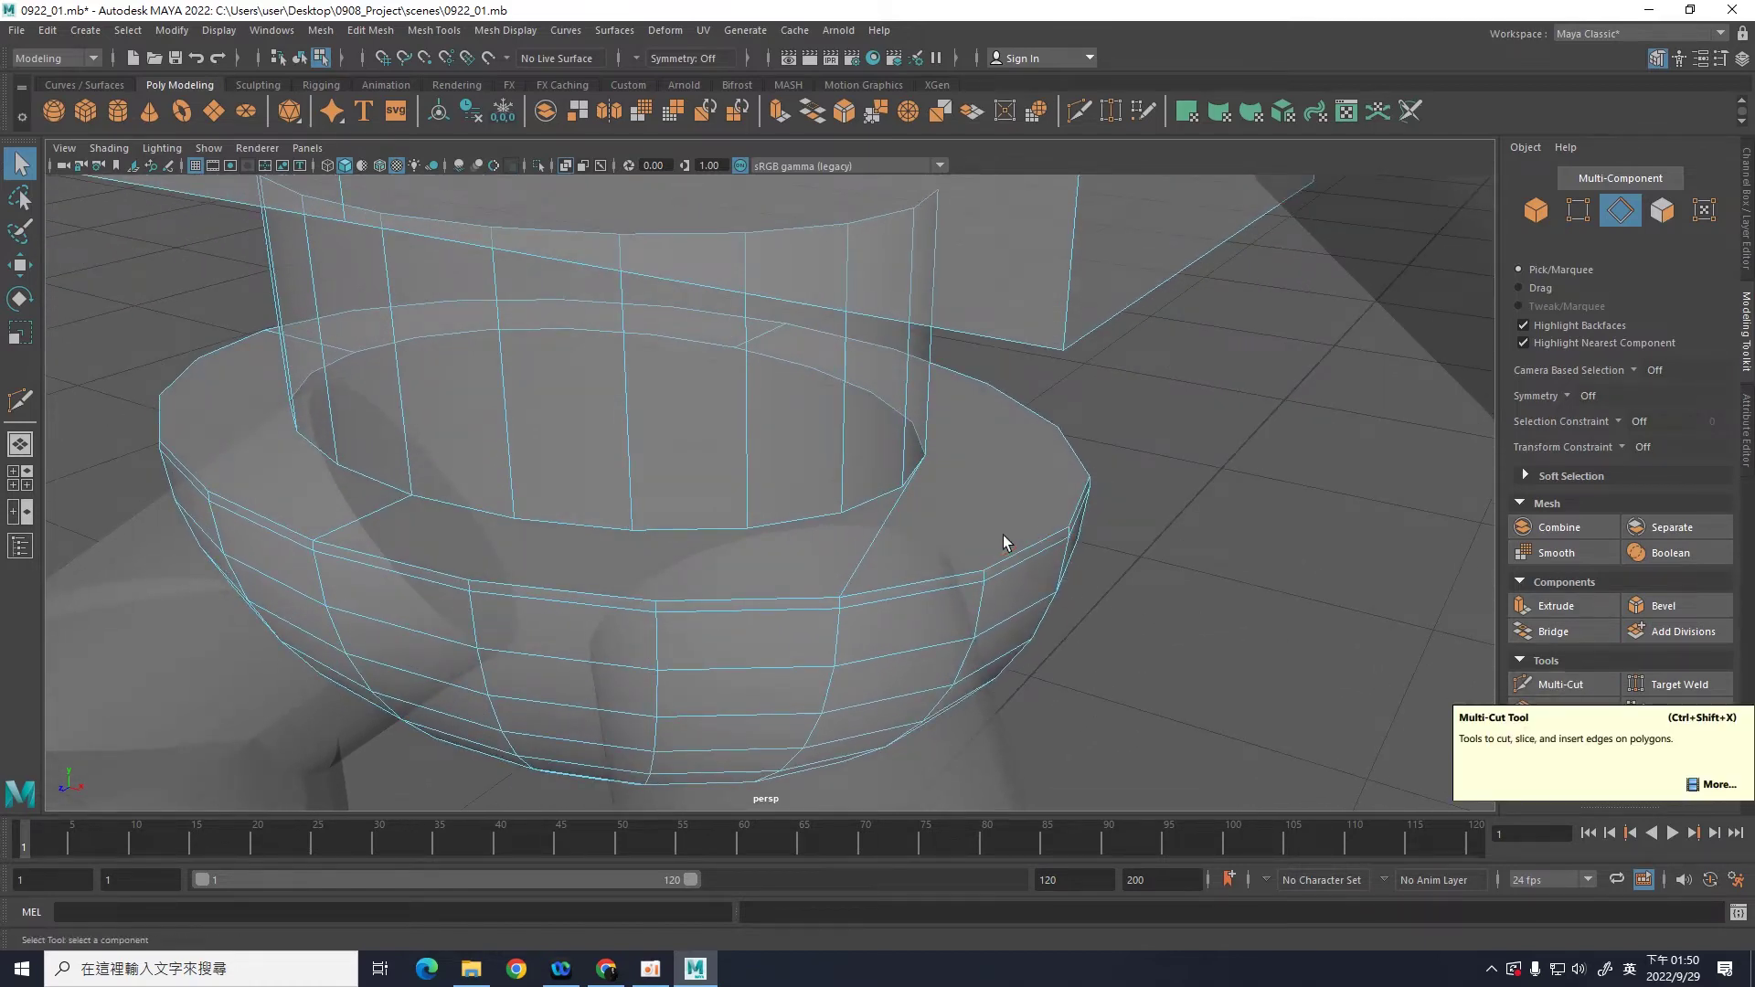
click(889, 523)
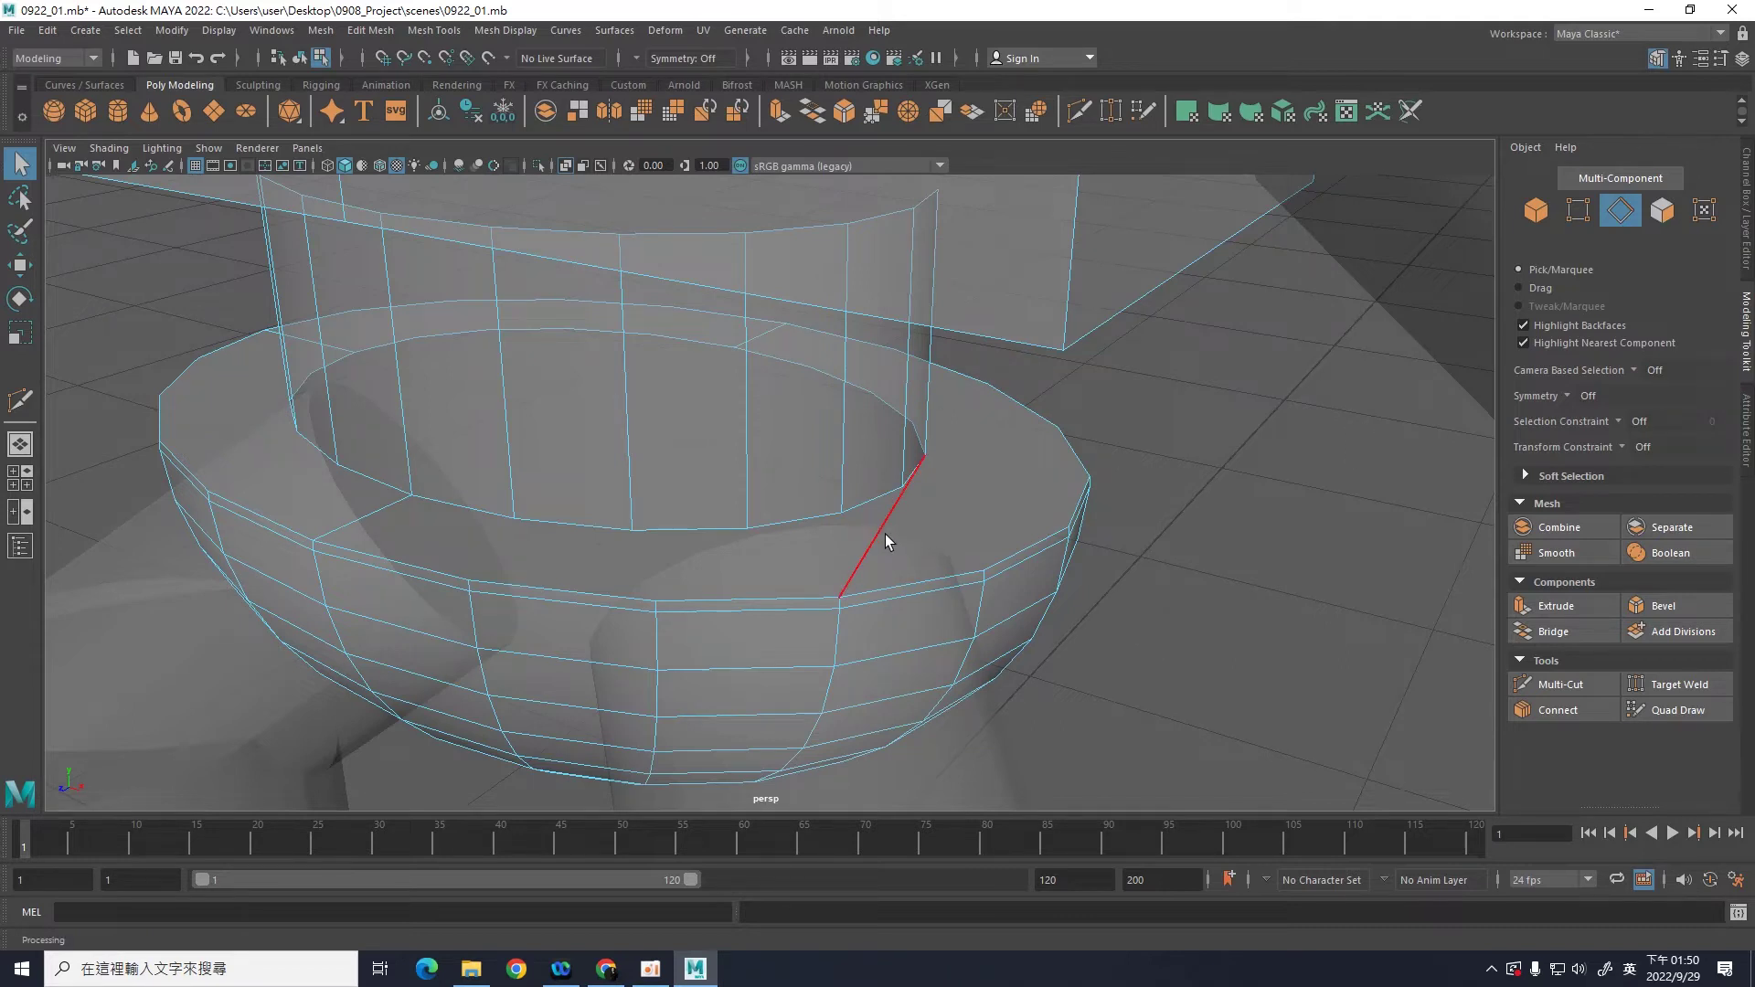
click(881, 530)
Step: Delete the diagonal ring-top edge, then select and remove the loop around the ring's outer rim
shift+right_click(882, 530)
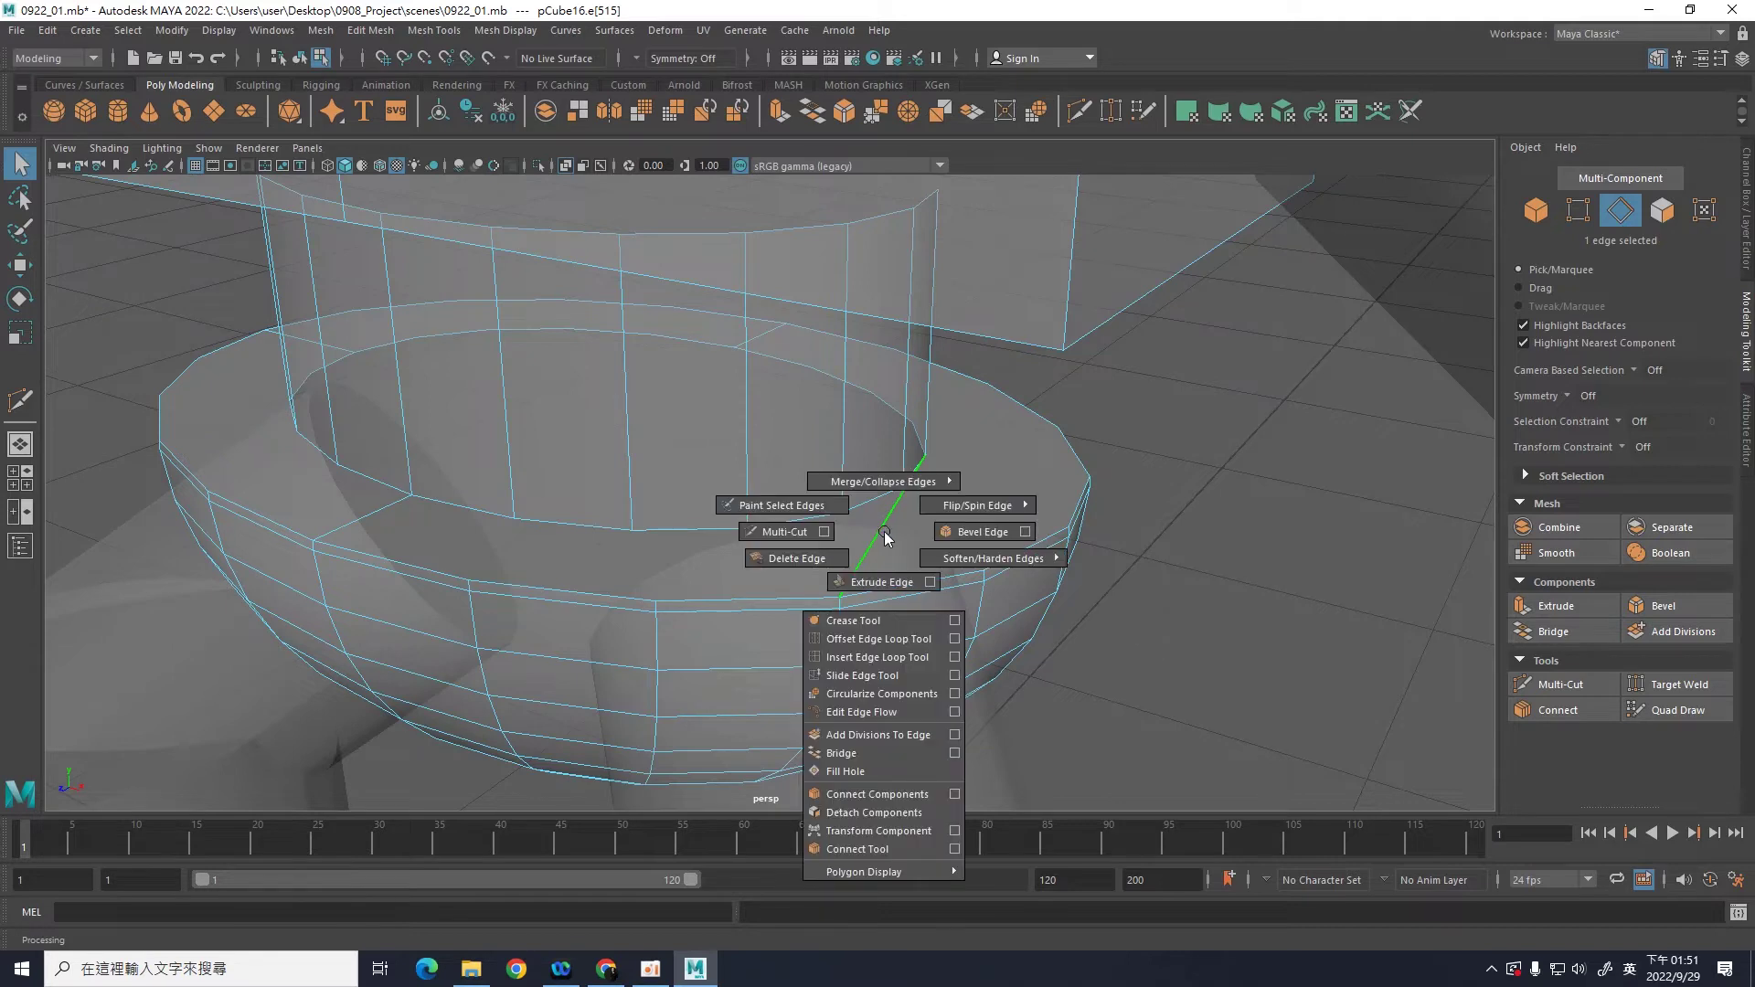
click(839, 560)
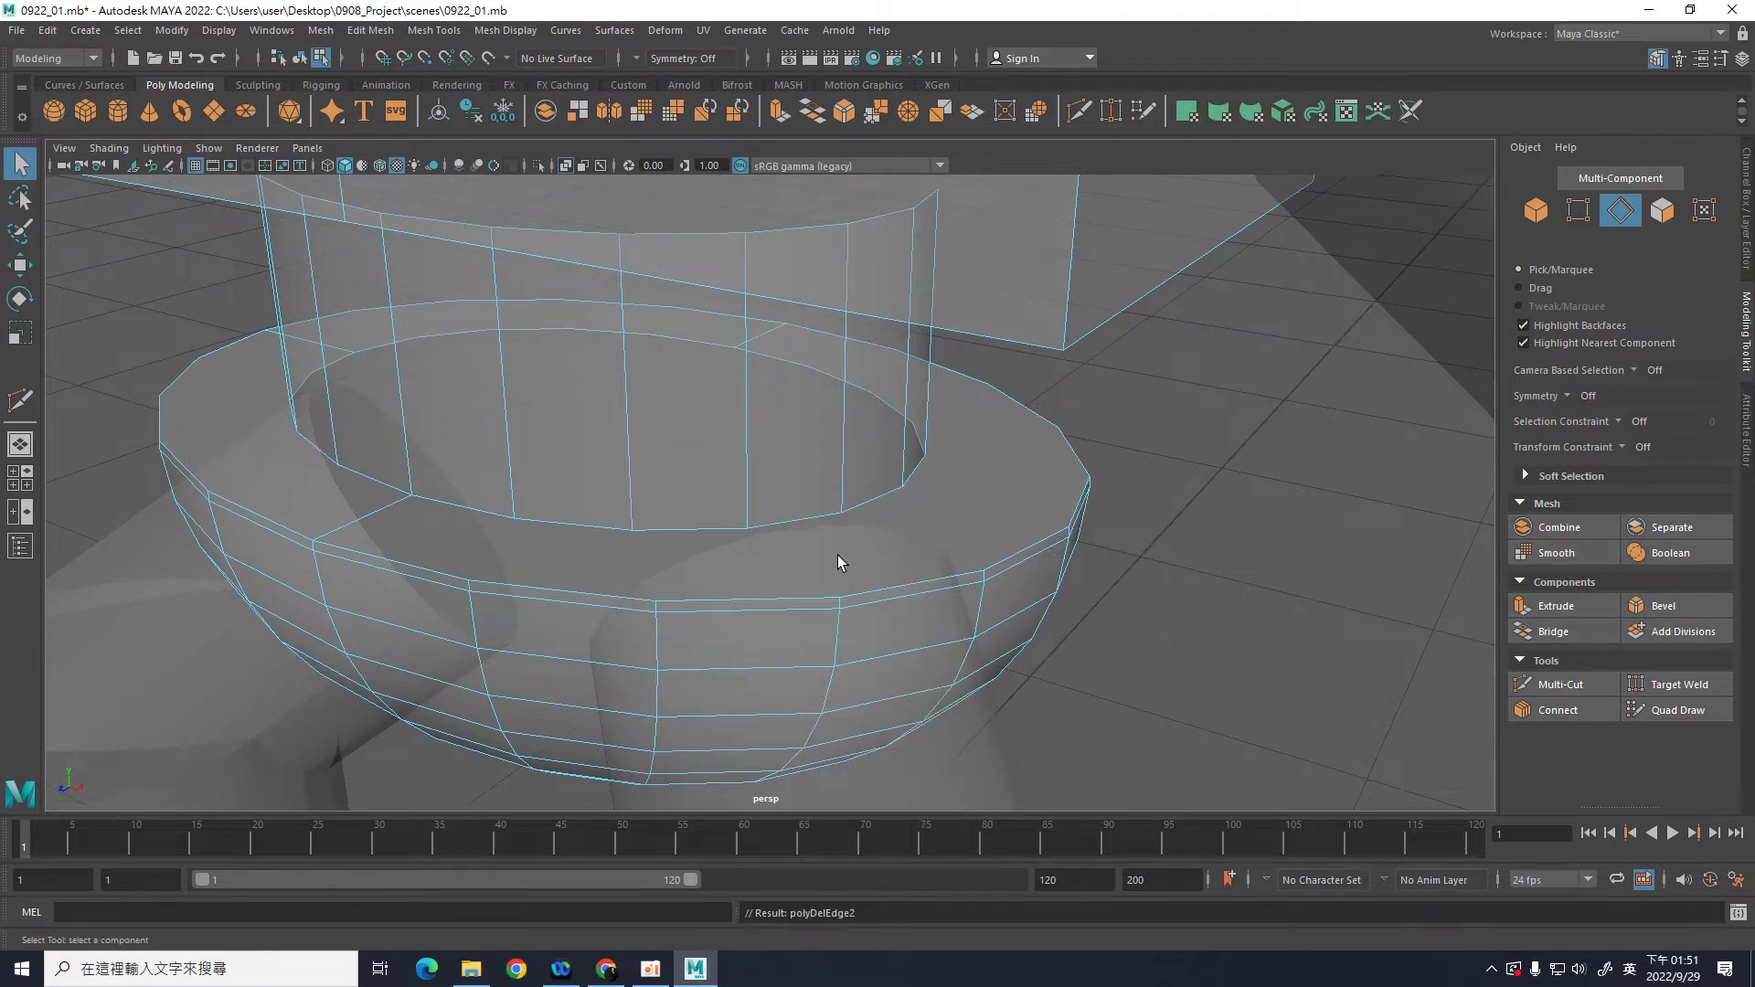
alt+drag(1116, 587, 819, 496)
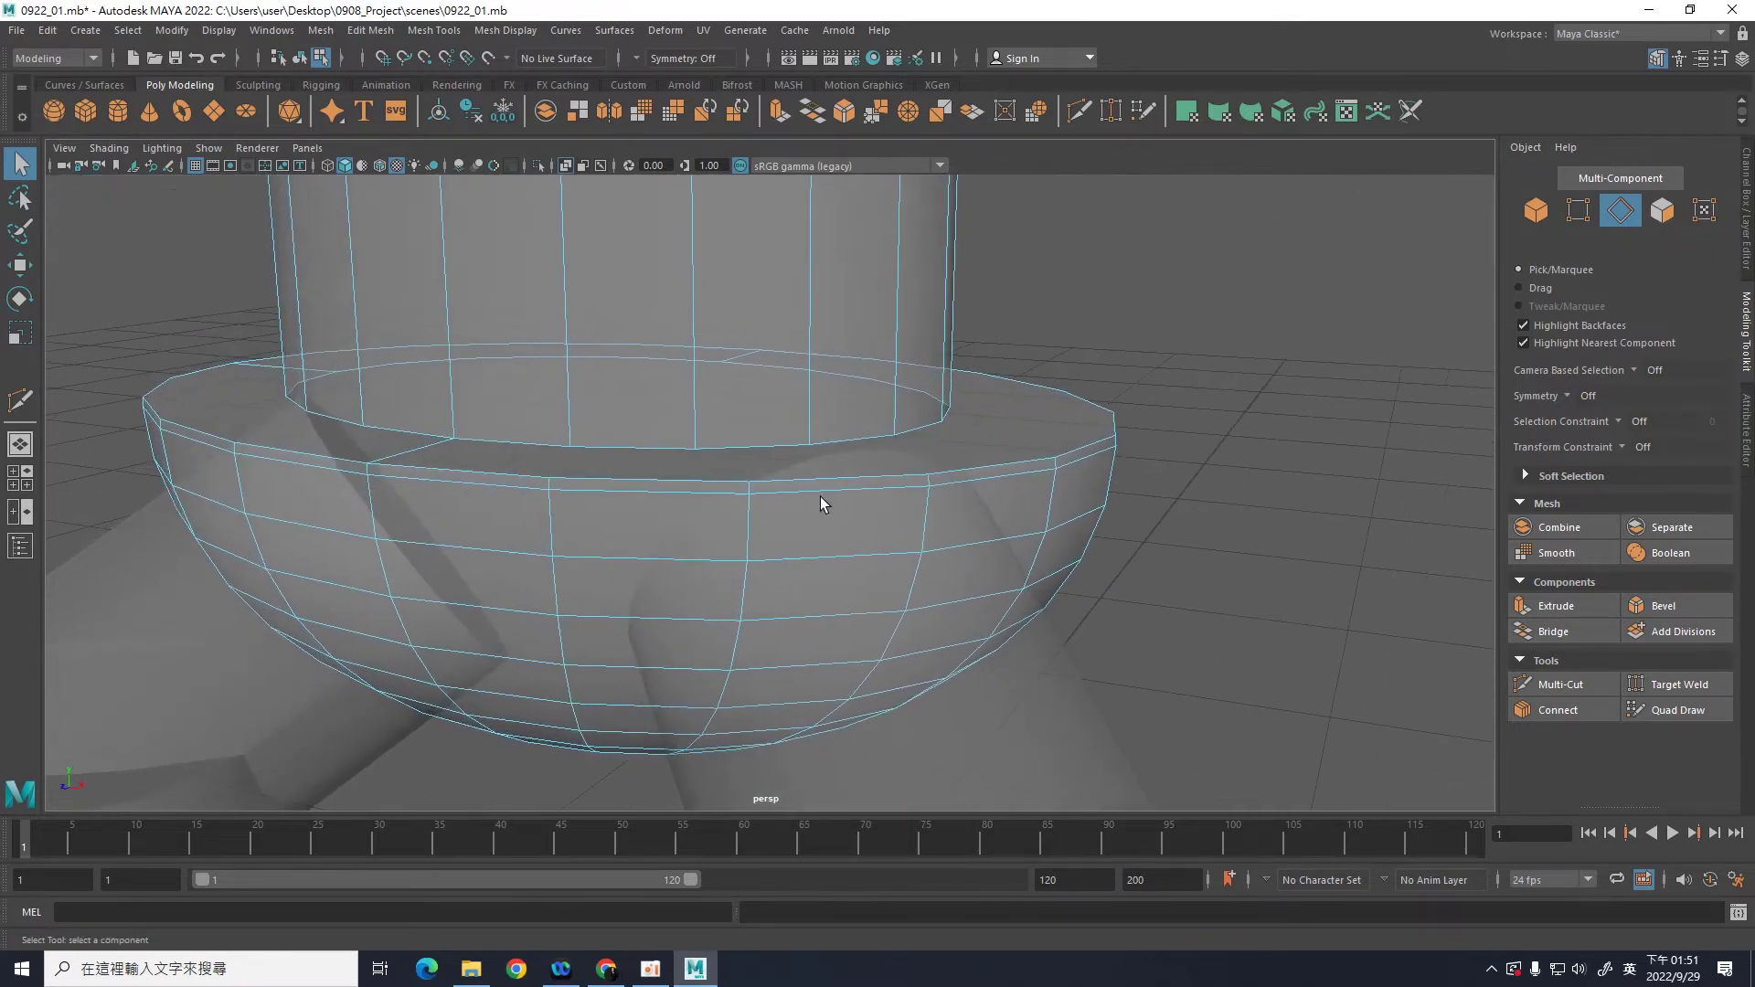
alt+drag(1183, 558, 1188, 589)
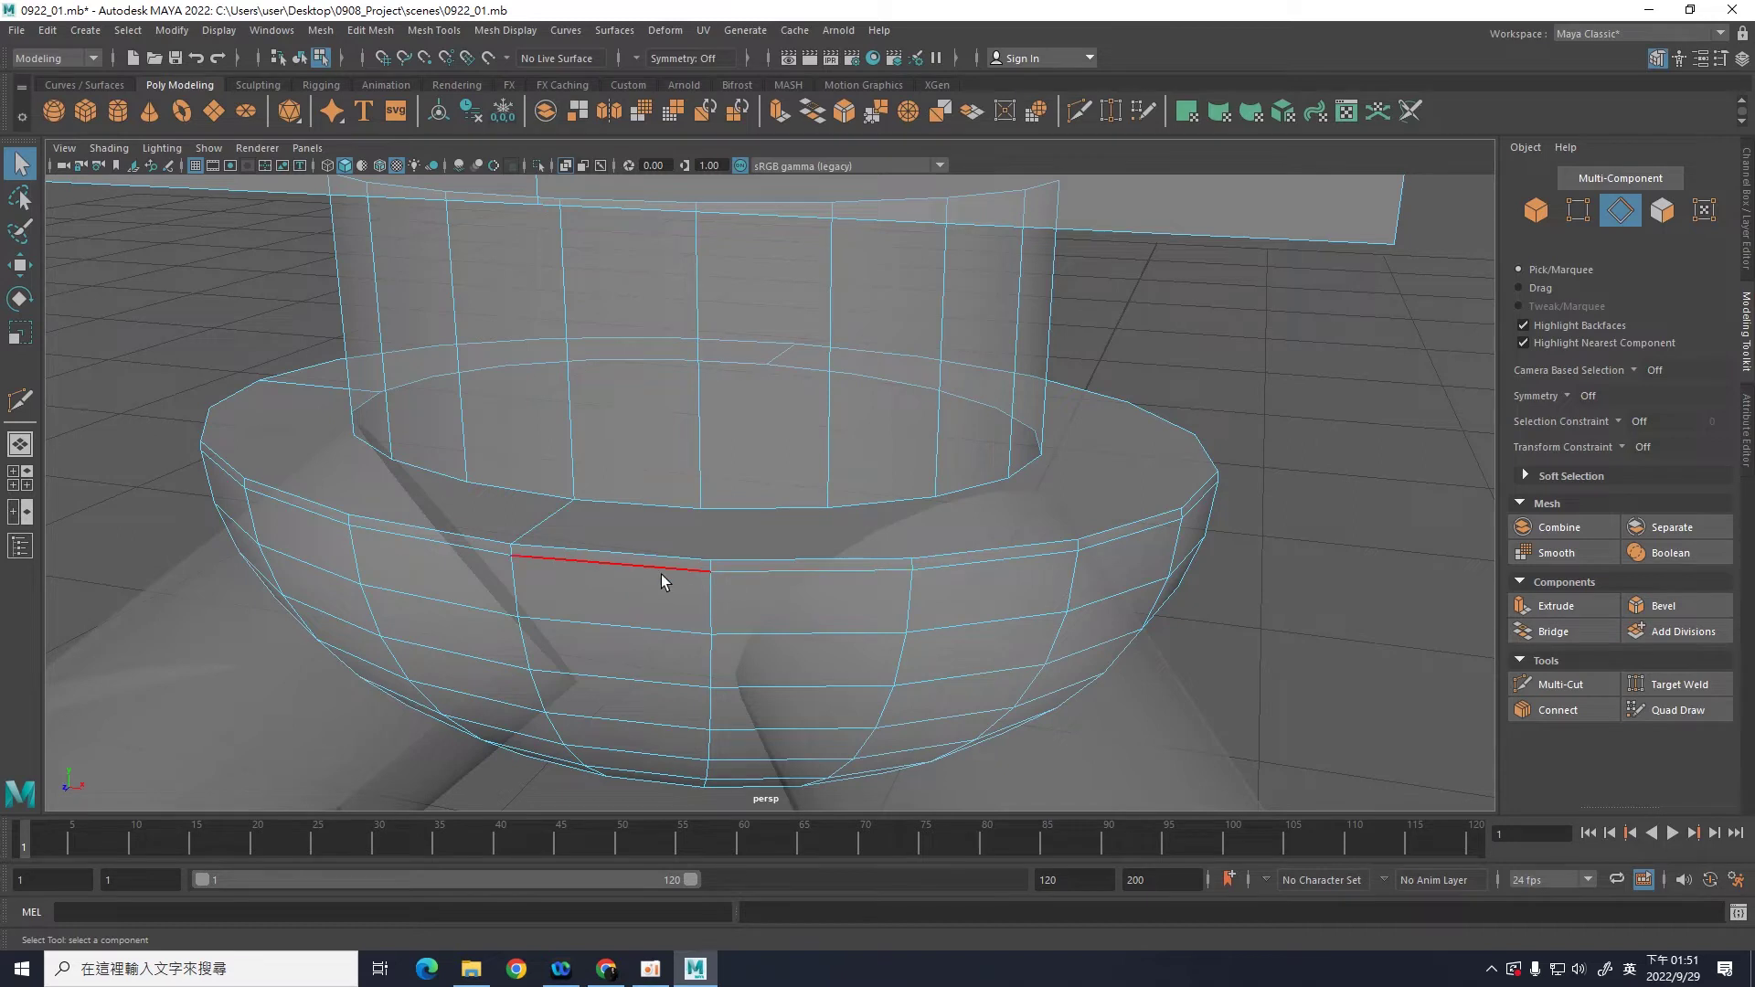
click(781, 573)
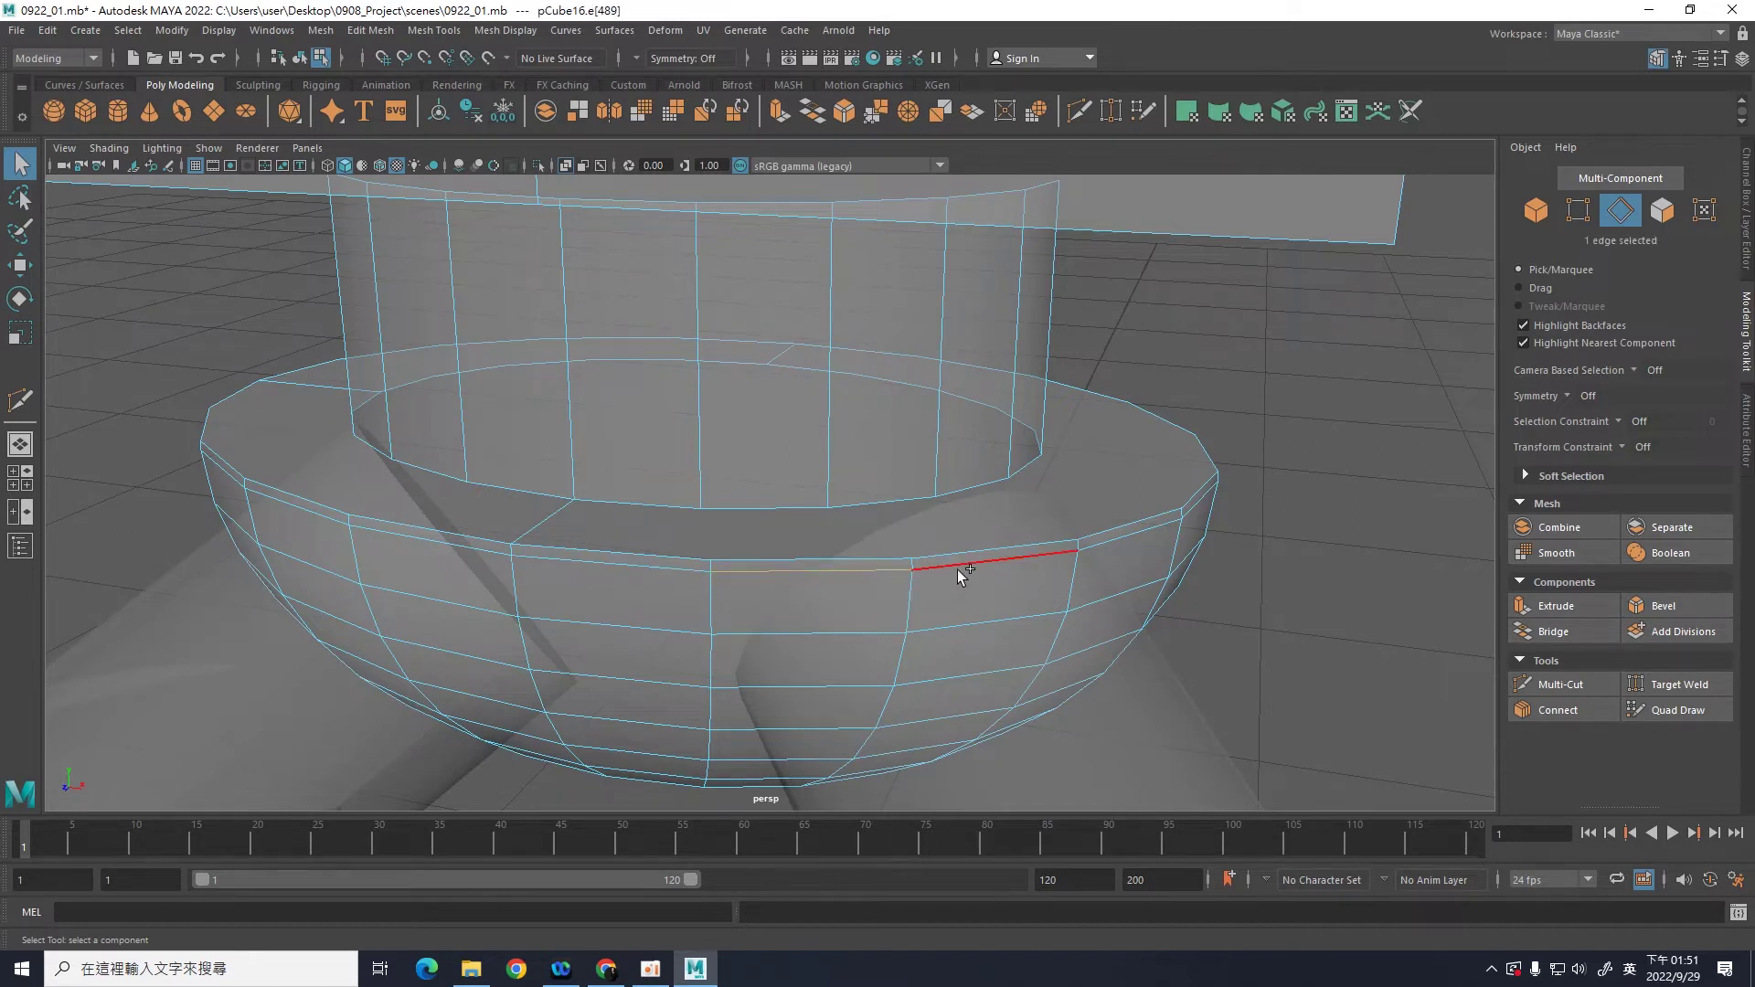
double_click(956, 567)
key(ctrl+z)
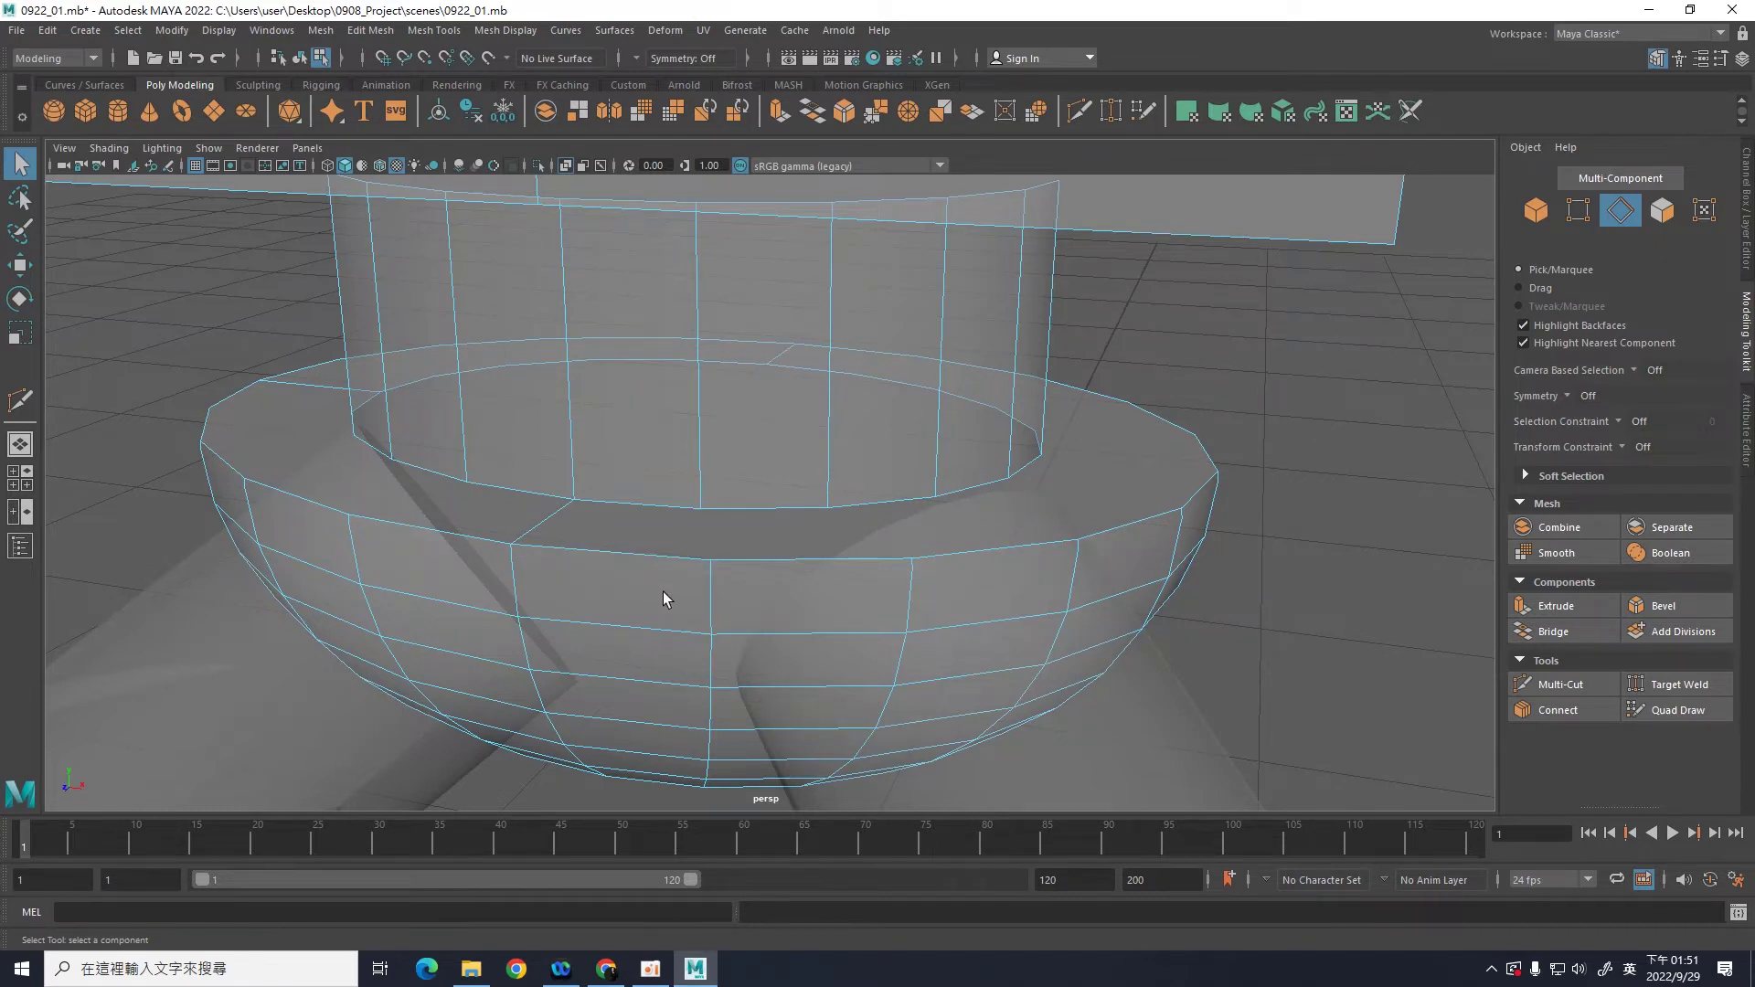
Step: Inspect the rim vertices and undo to restore the rim edge loop
click(1579, 208)
scroll(967, 606, up, 3)
scroll(968, 606, up, 2)
scroll(872, 634, up, 2)
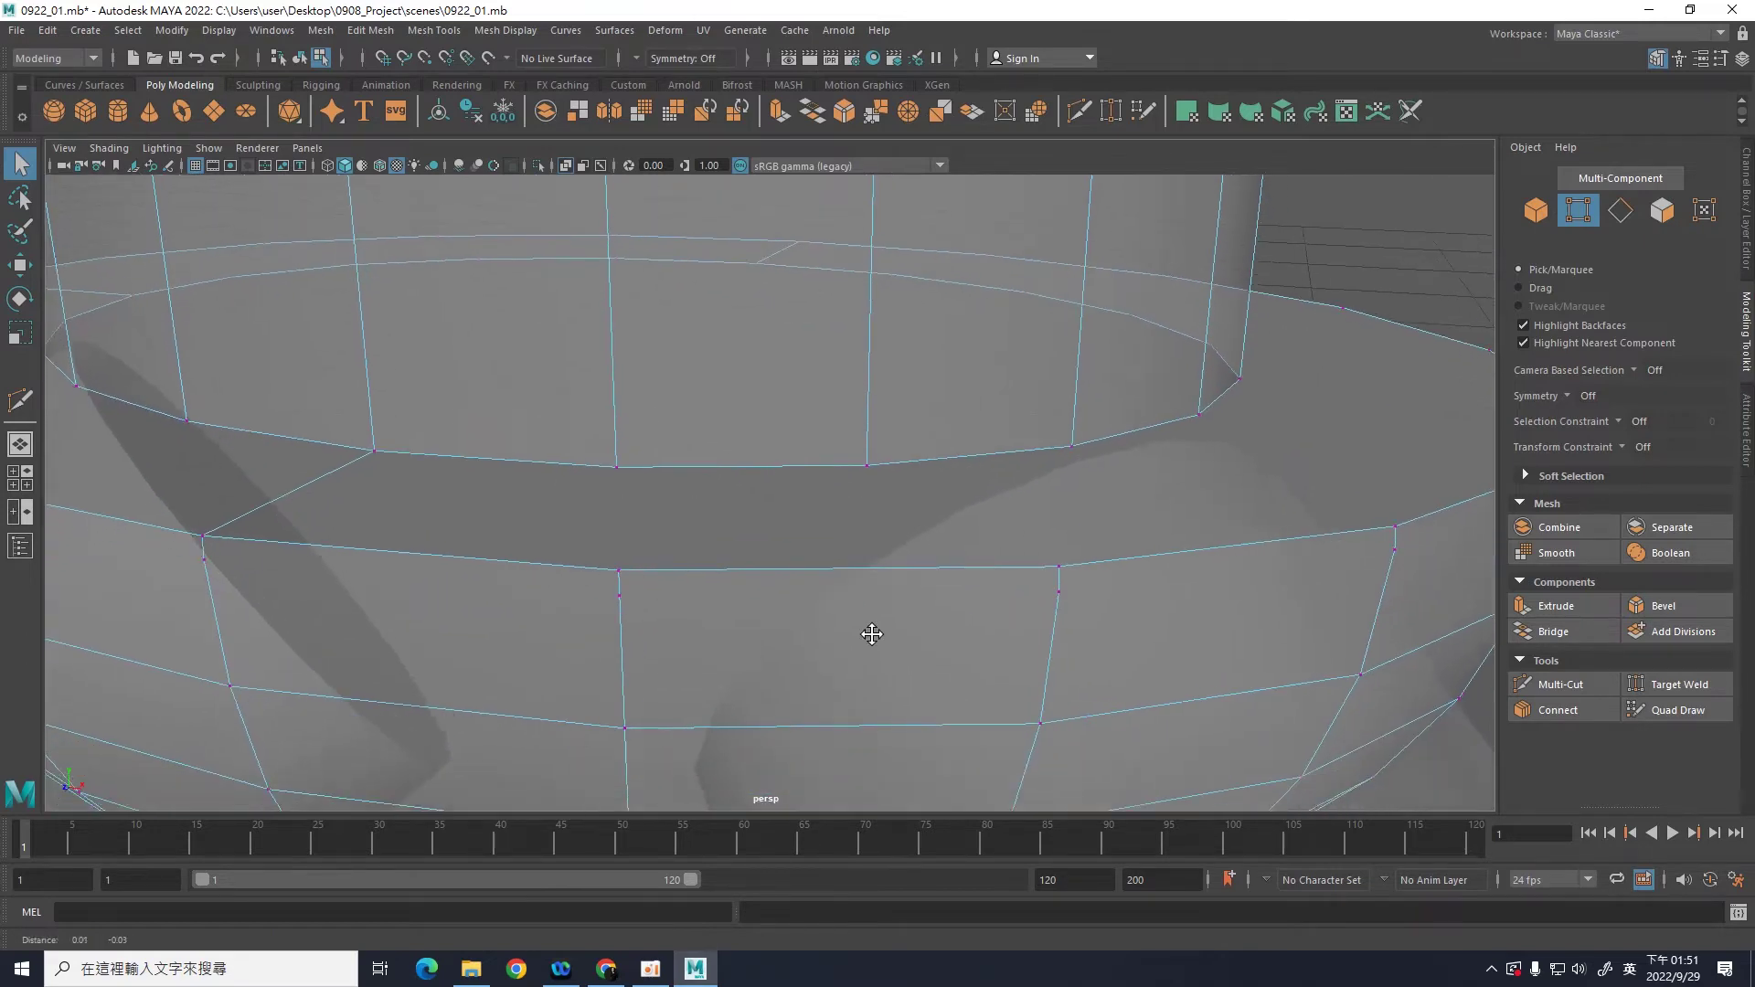
alt+middle_drag(872, 634, 841, 553)
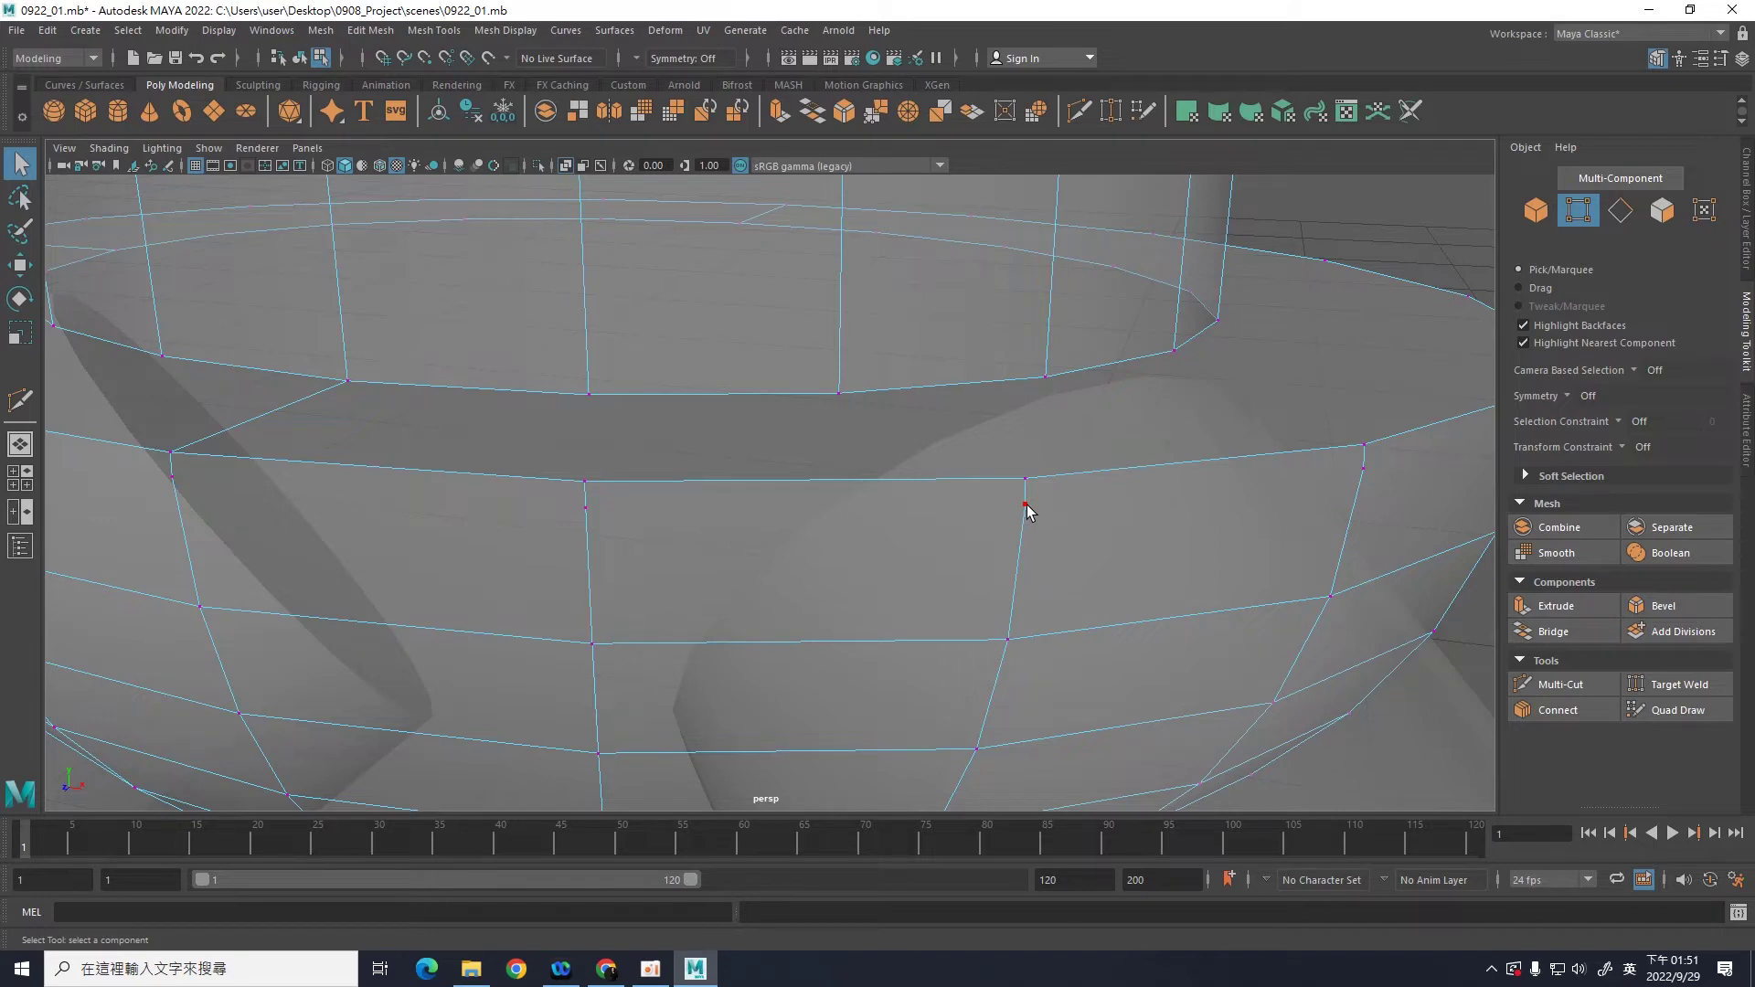
click(1025, 505)
key(ctrl+z)
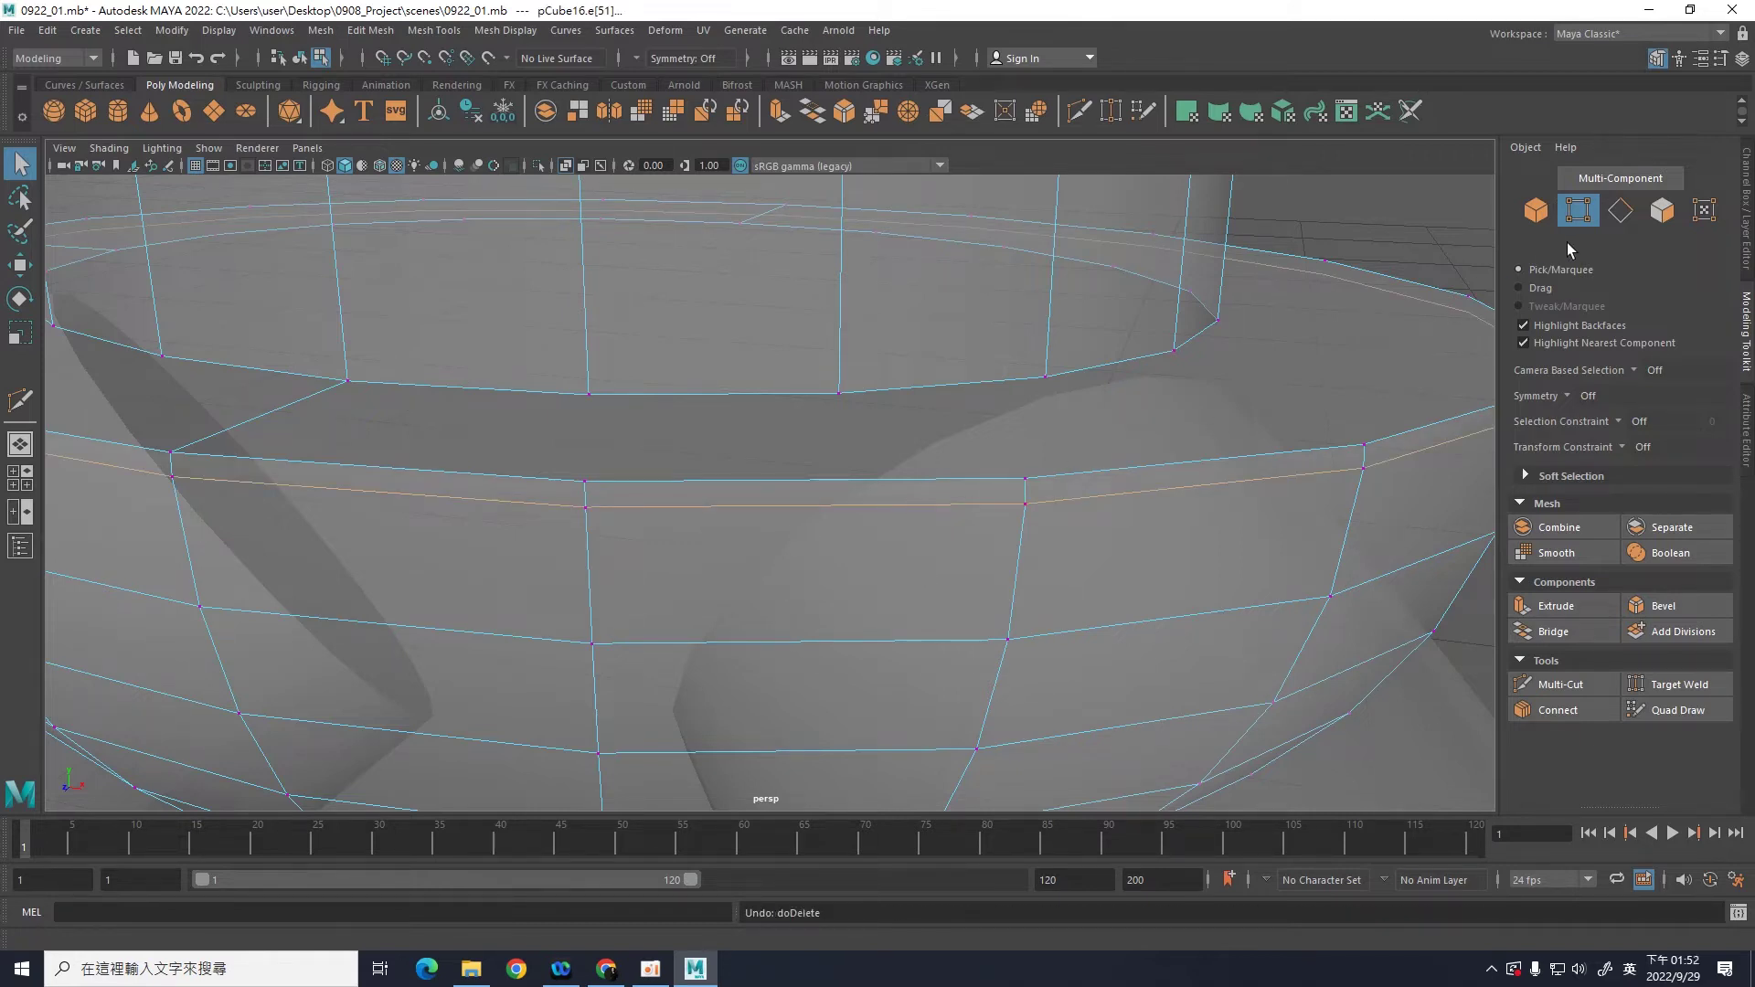
Step: Select the horizontal edge loop around the pelvis and delete it
click(1632, 220)
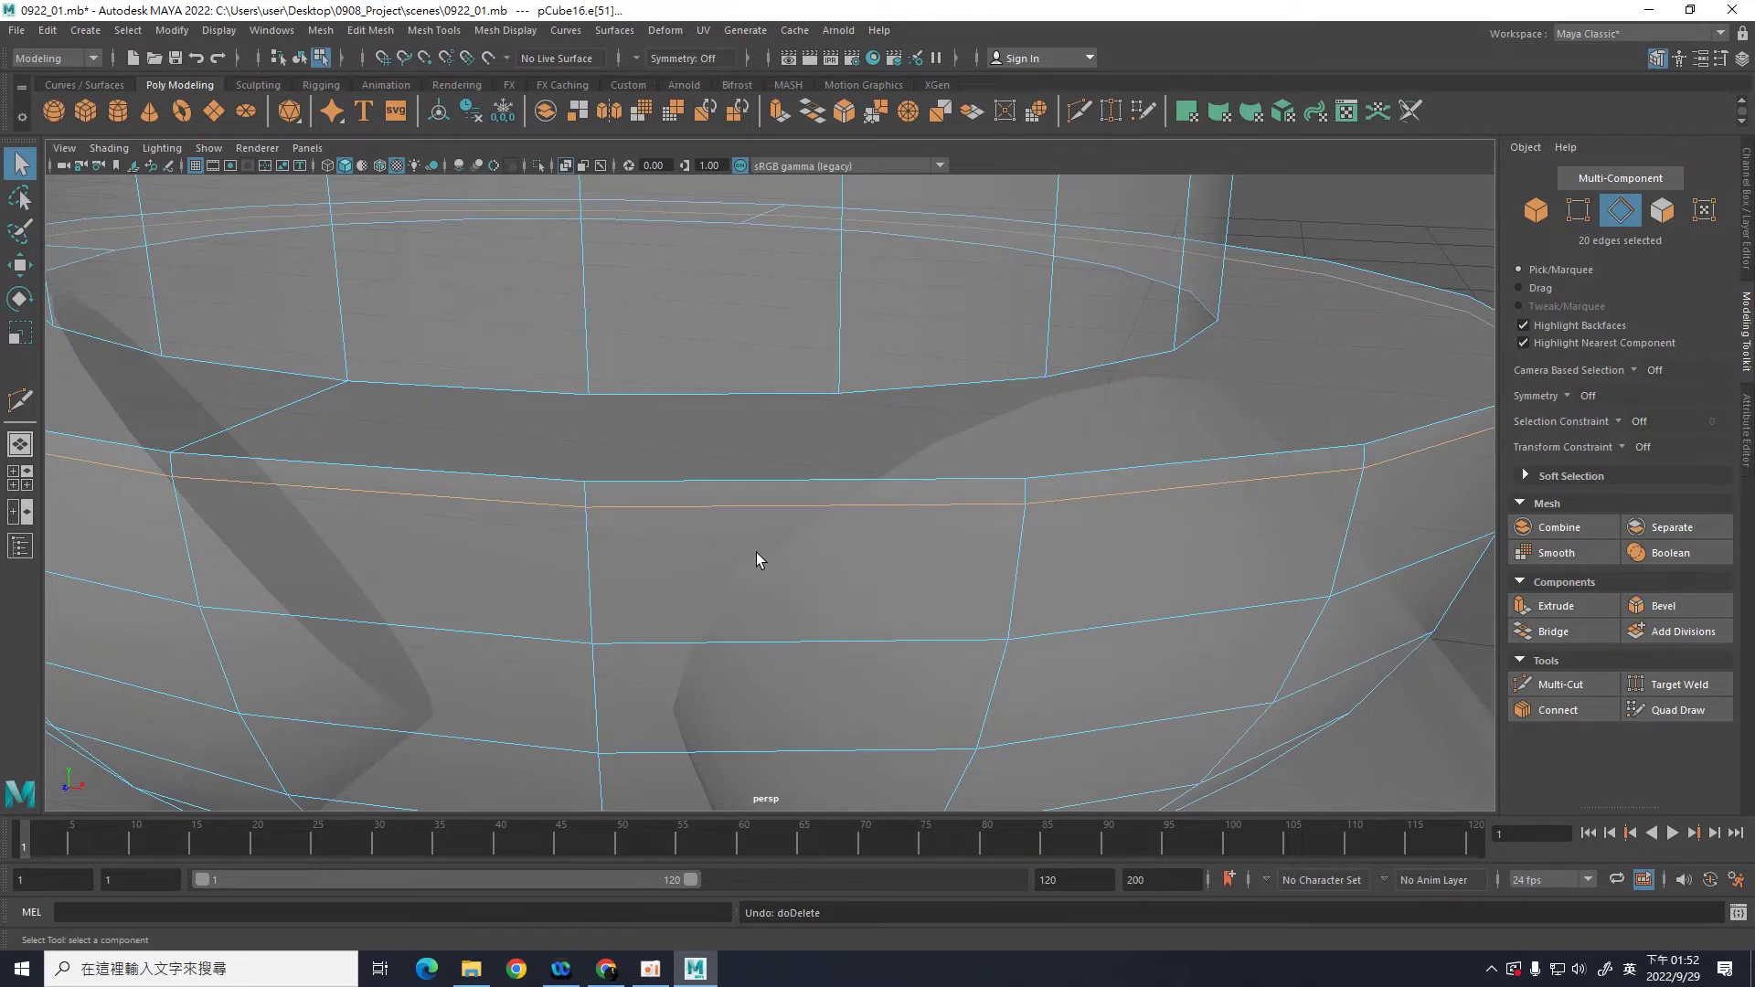
click(826, 509)
shift+right_drag(841, 504, 804, 531)
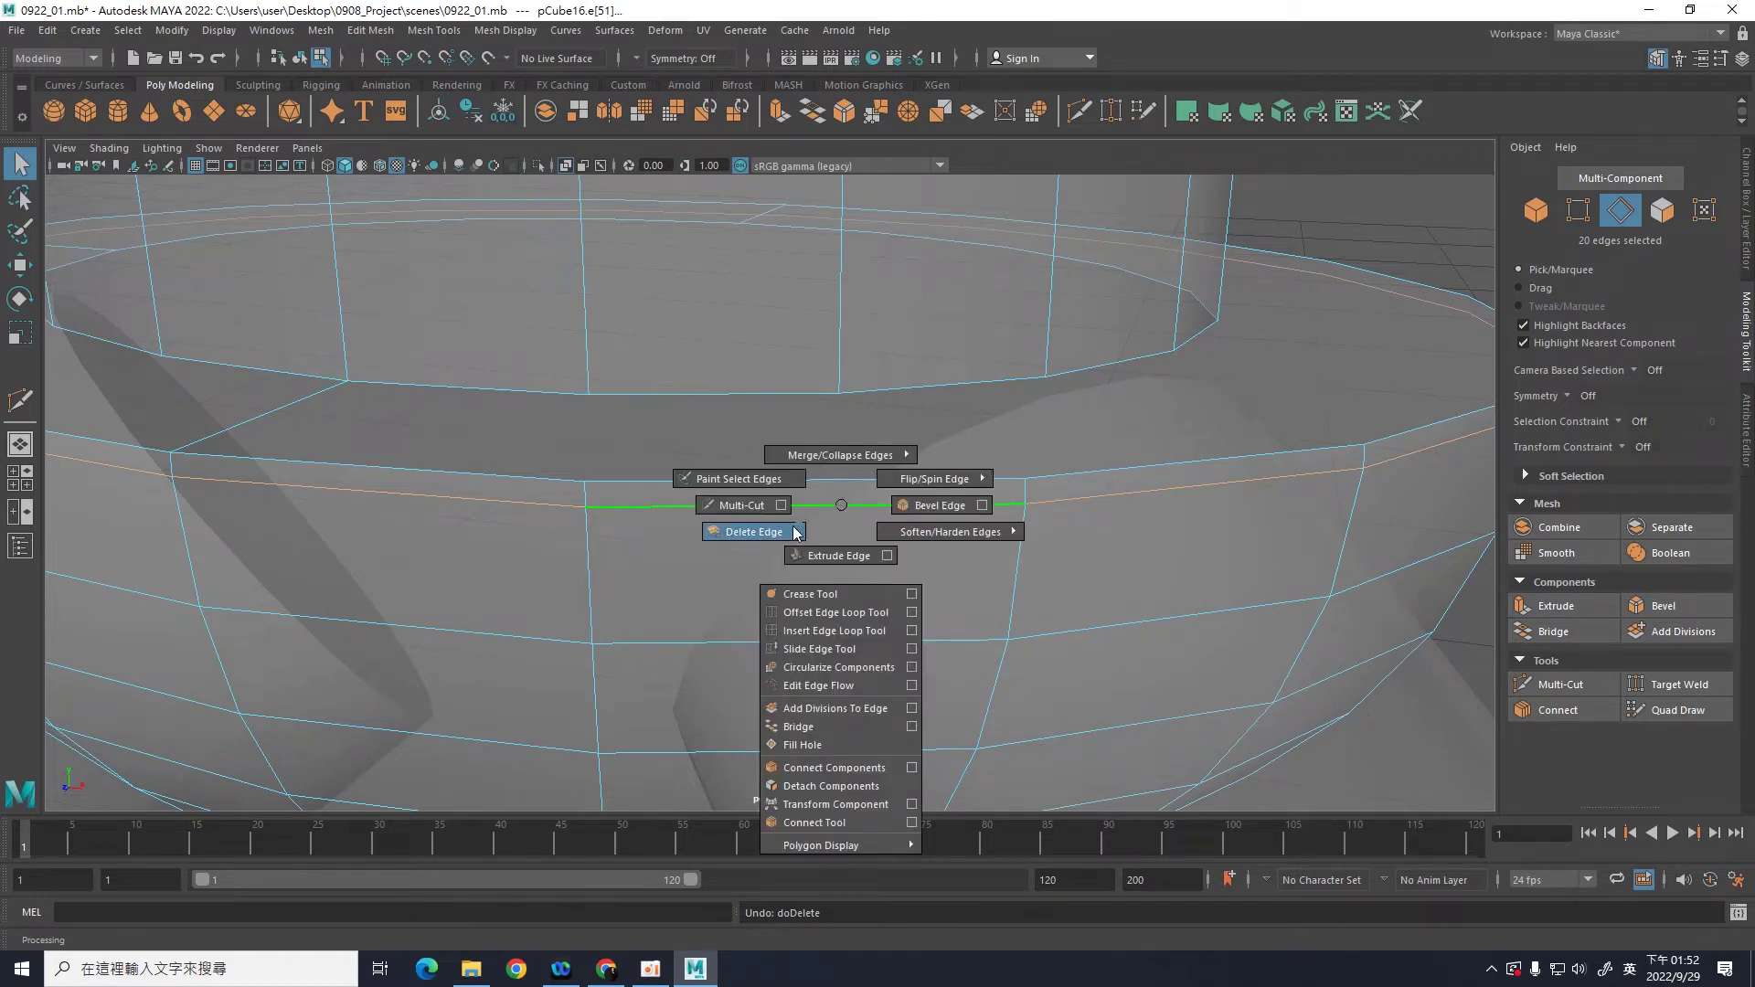
shift+right_drag(794, 533, 791, 525)
click(1577, 209)
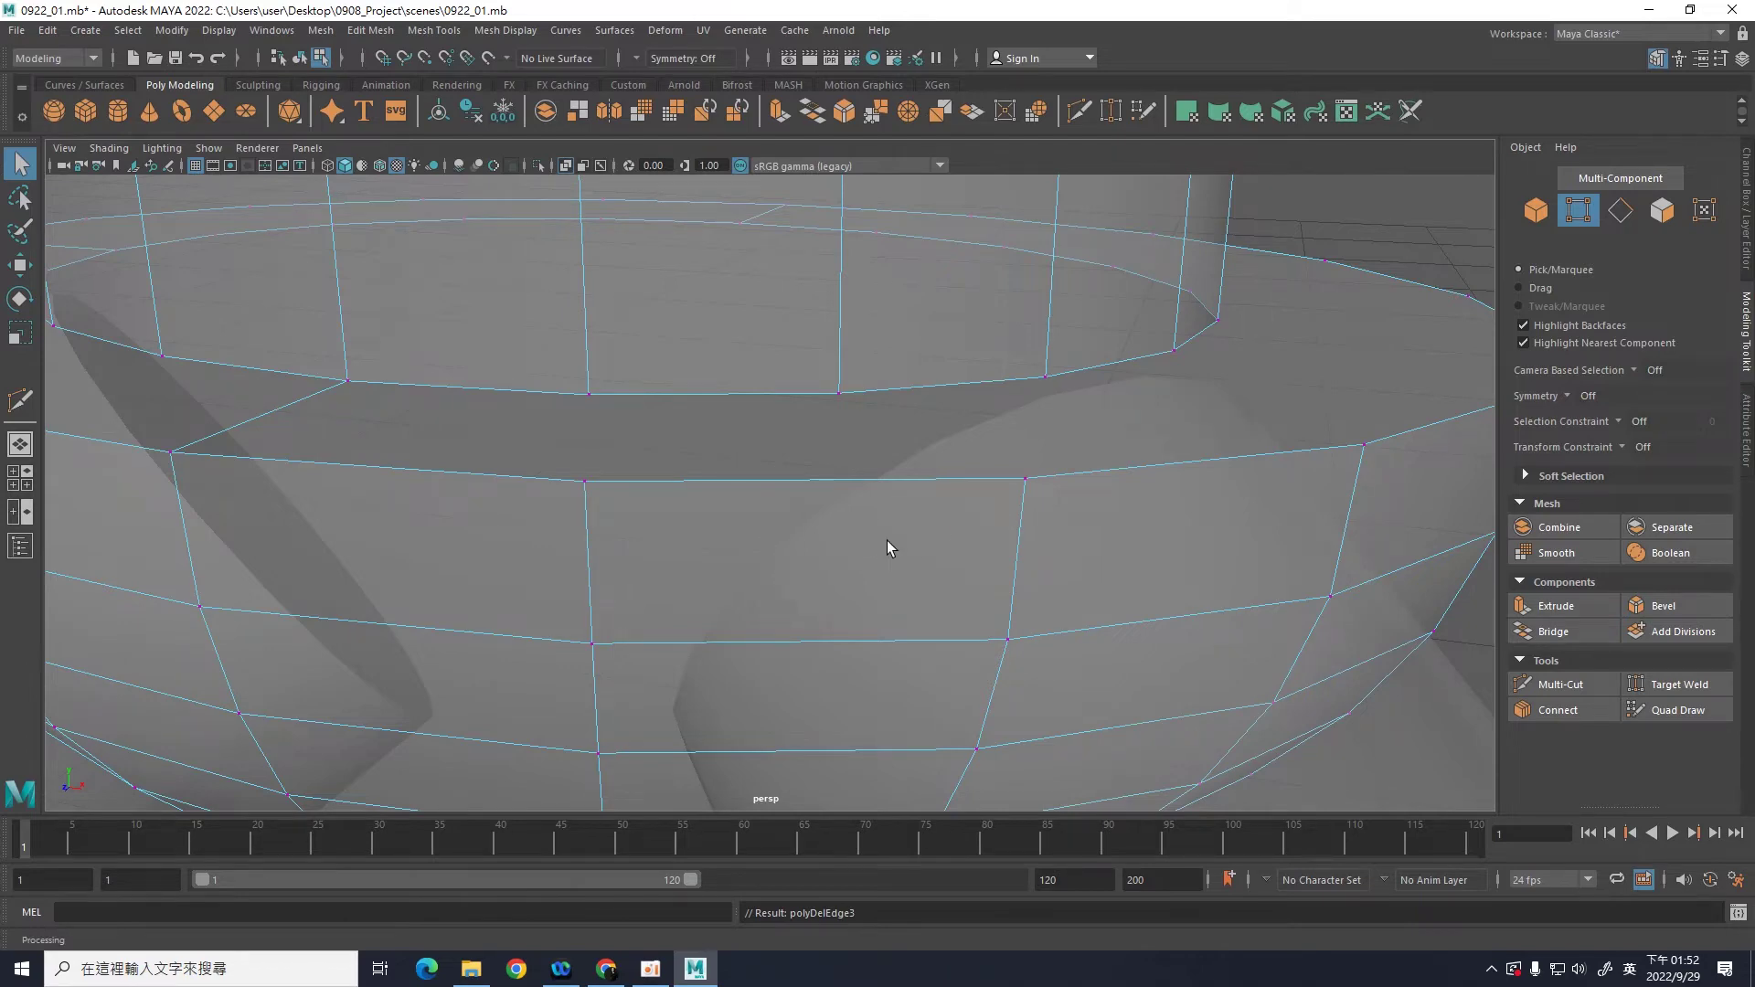
scroll(887, 540, down, 5)
Step: Delete the diagonal edge from the cylinder's top to the box's corner and frame the mesh
scroll(973, 537, down, 1)
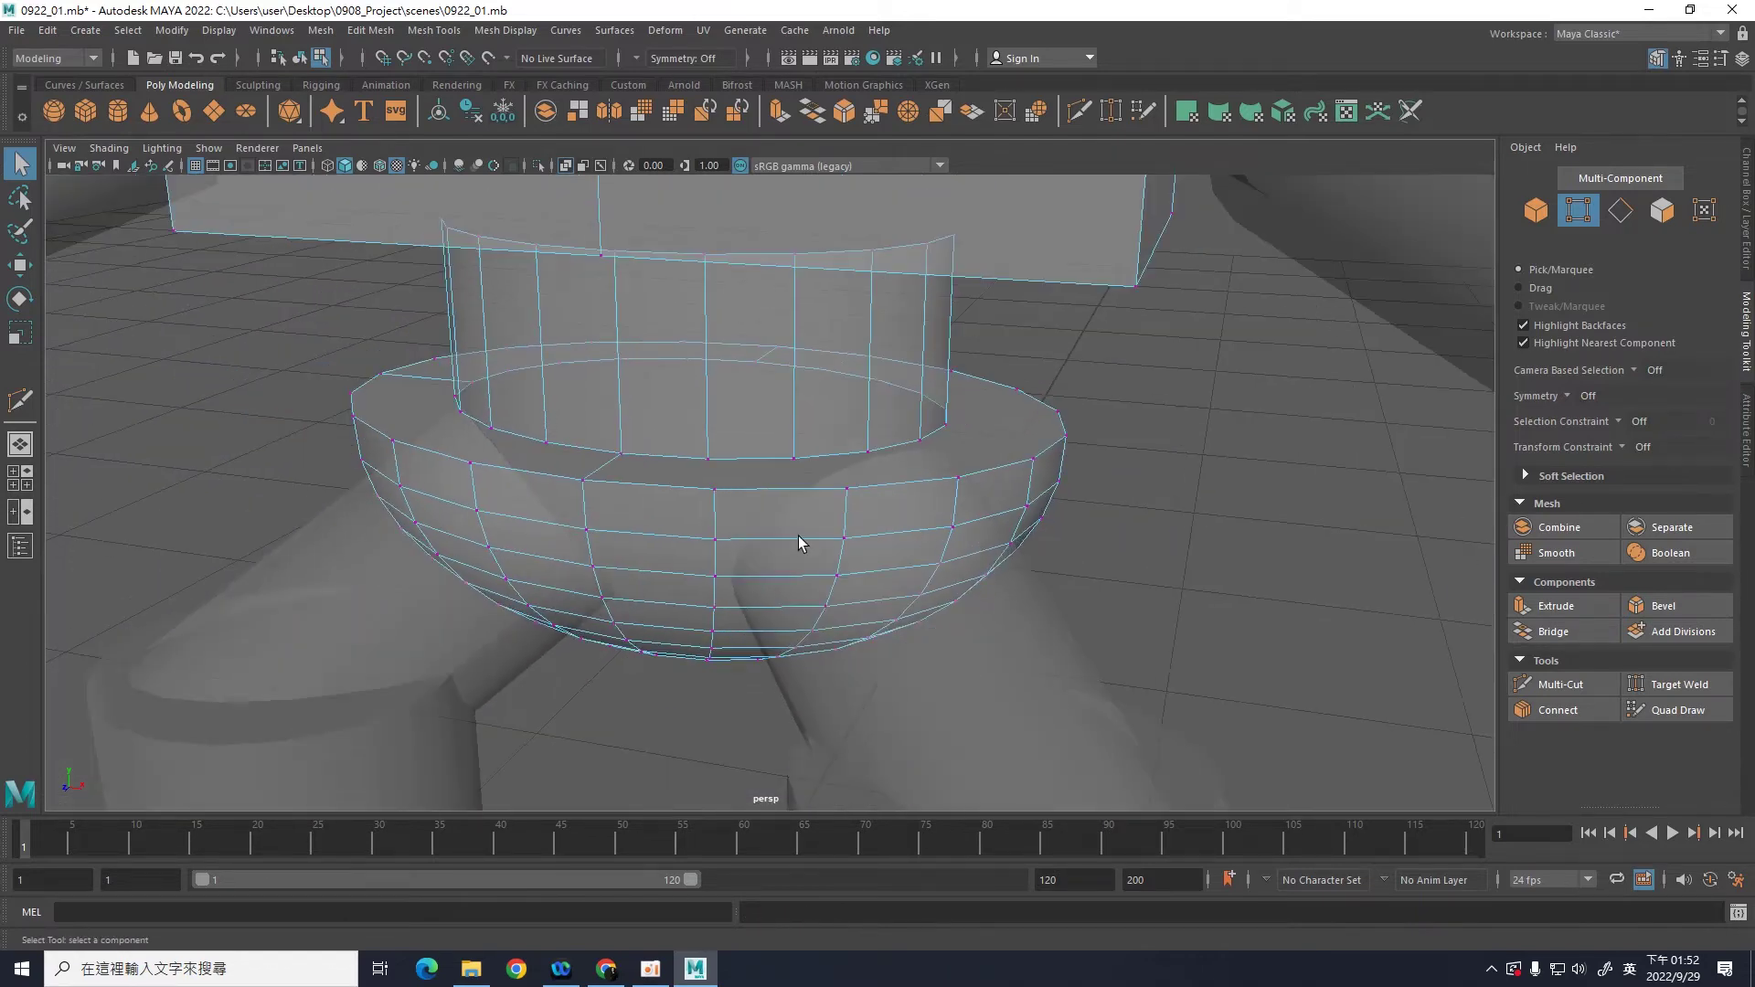
scroll(798, 536, down, 1)
mouse_move(1116, 556)
alt+mouse_down()
mouse_move(1116, 528)
mouse_move(1195, 458)
mouse_move(1155, 574)
mouse_move(1136, 552)
mouse_move(1143, 493)
alt+mouse_up()
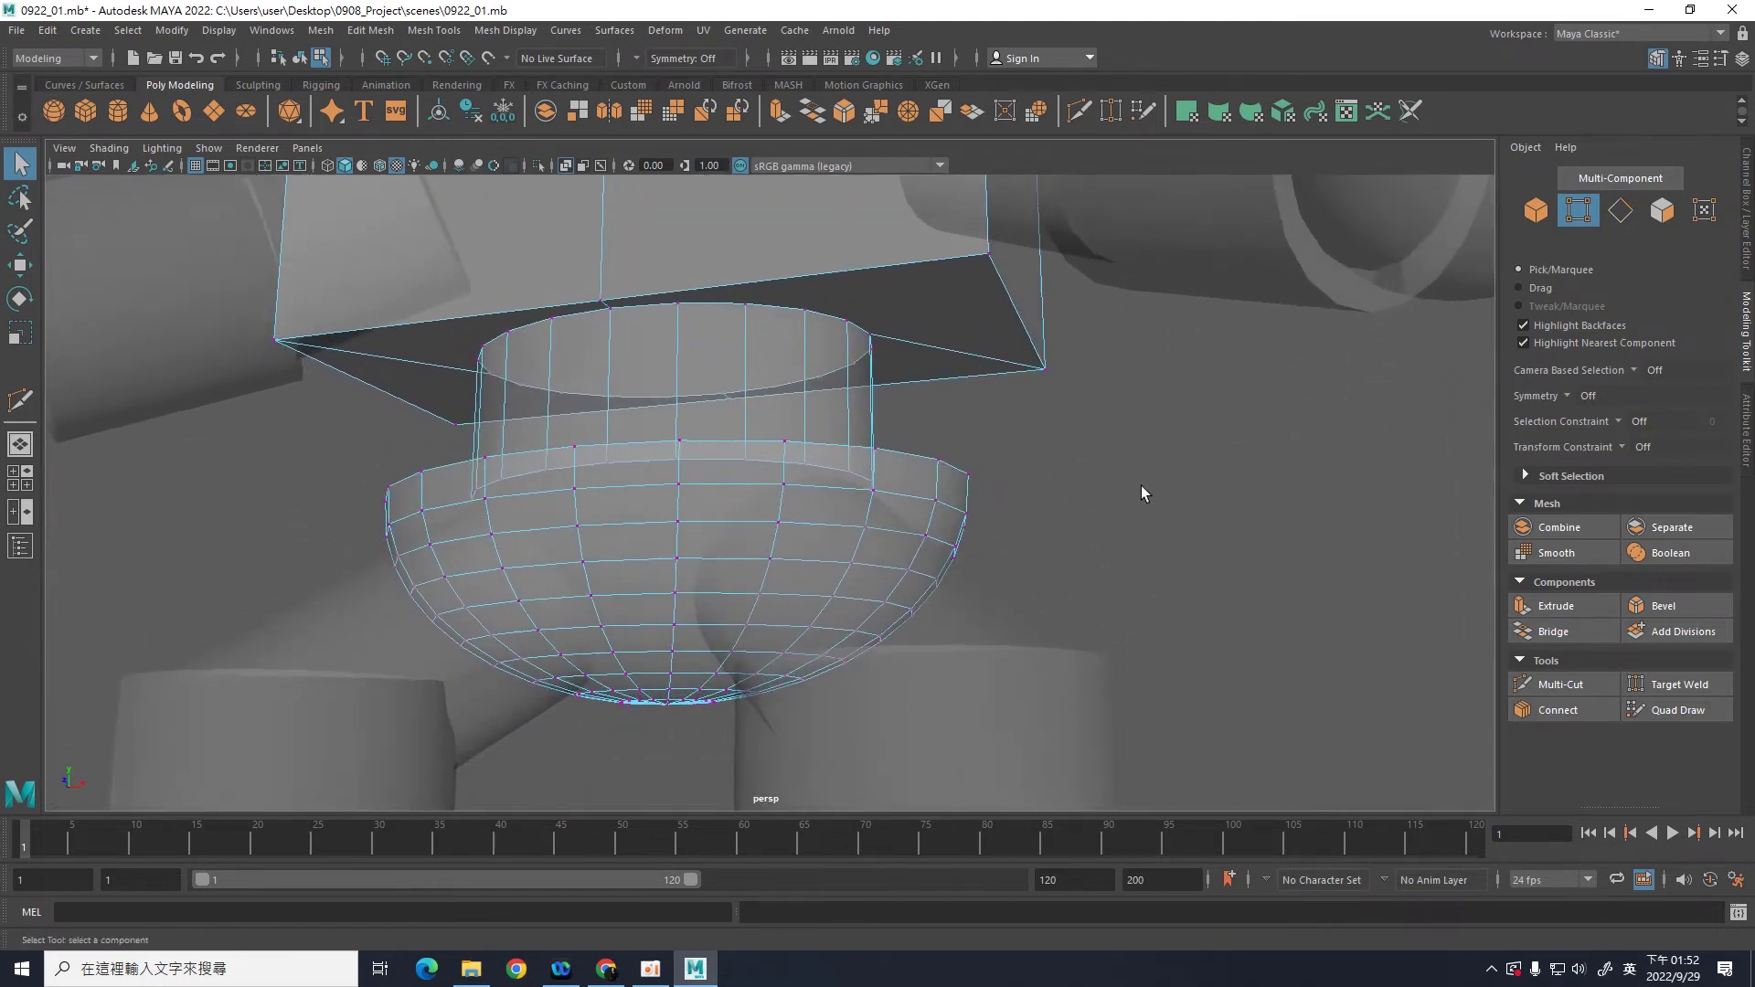
click(1620, 222)
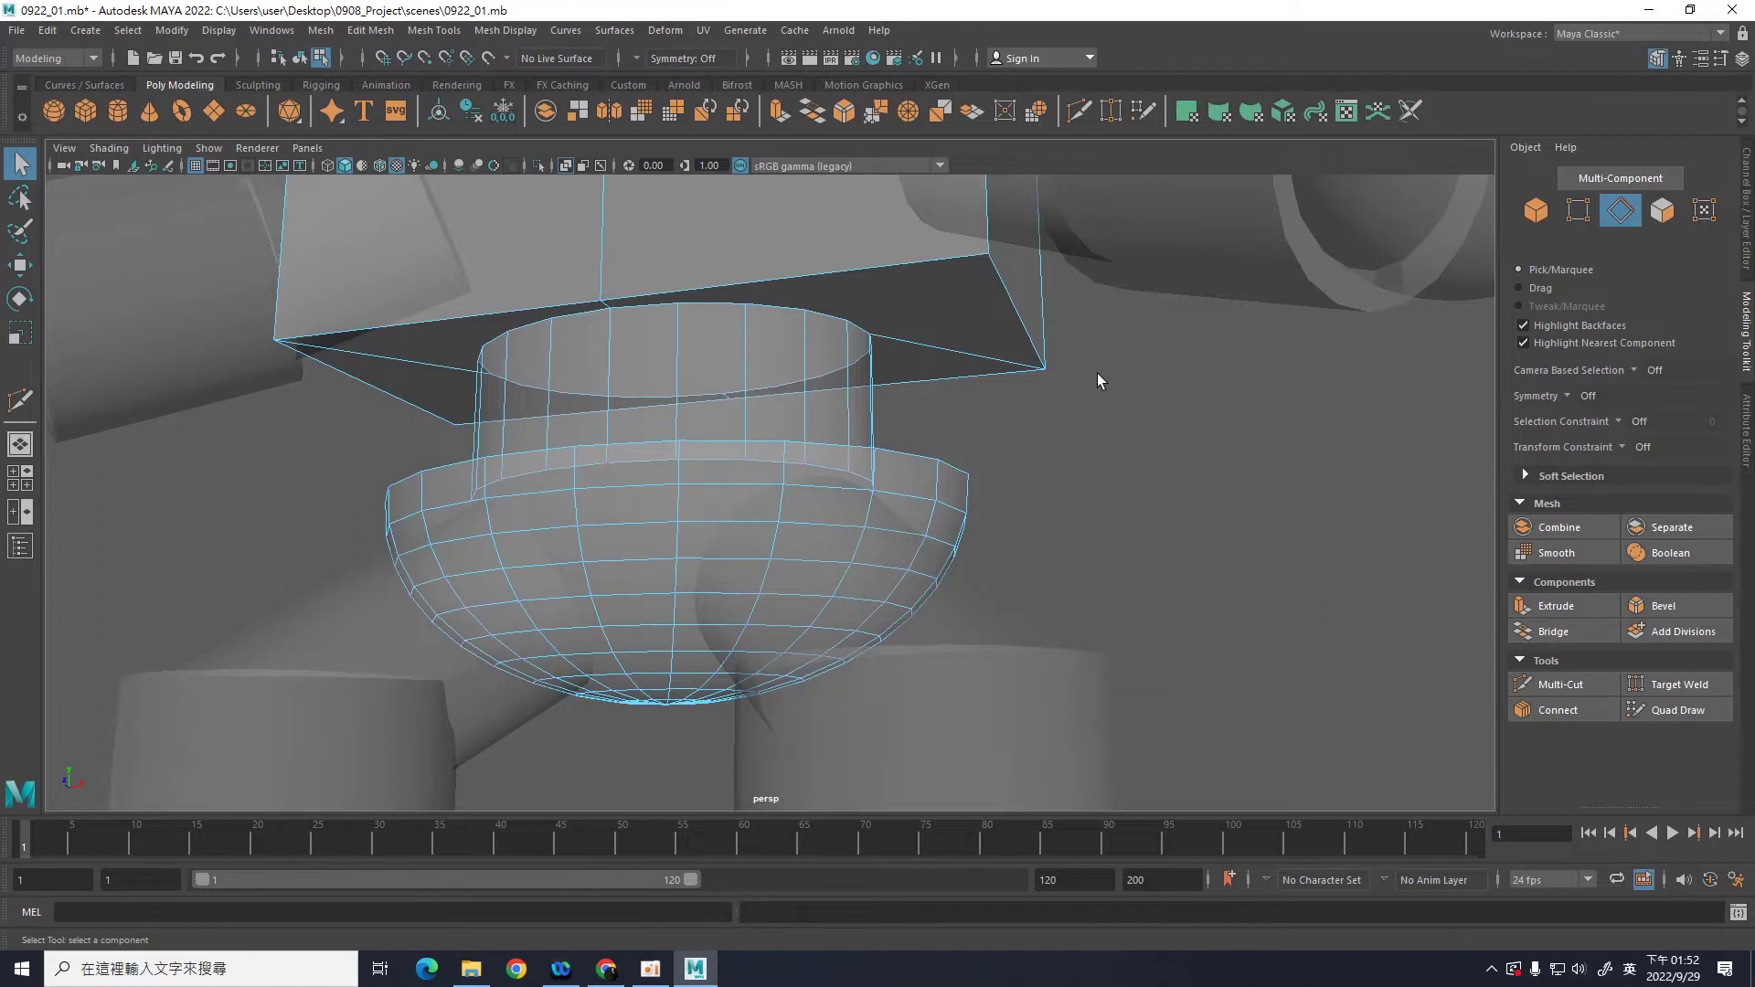
click(978, 350)
shift+right_drag(952, 353, 909, 373)
mouse_move(1042, 428)
alt+mouse_down()
mouse_move(1100, 606)
mouse_move(1128, 585)
mouse_move(1122, 622)
alt+mouse_up()
key(f)
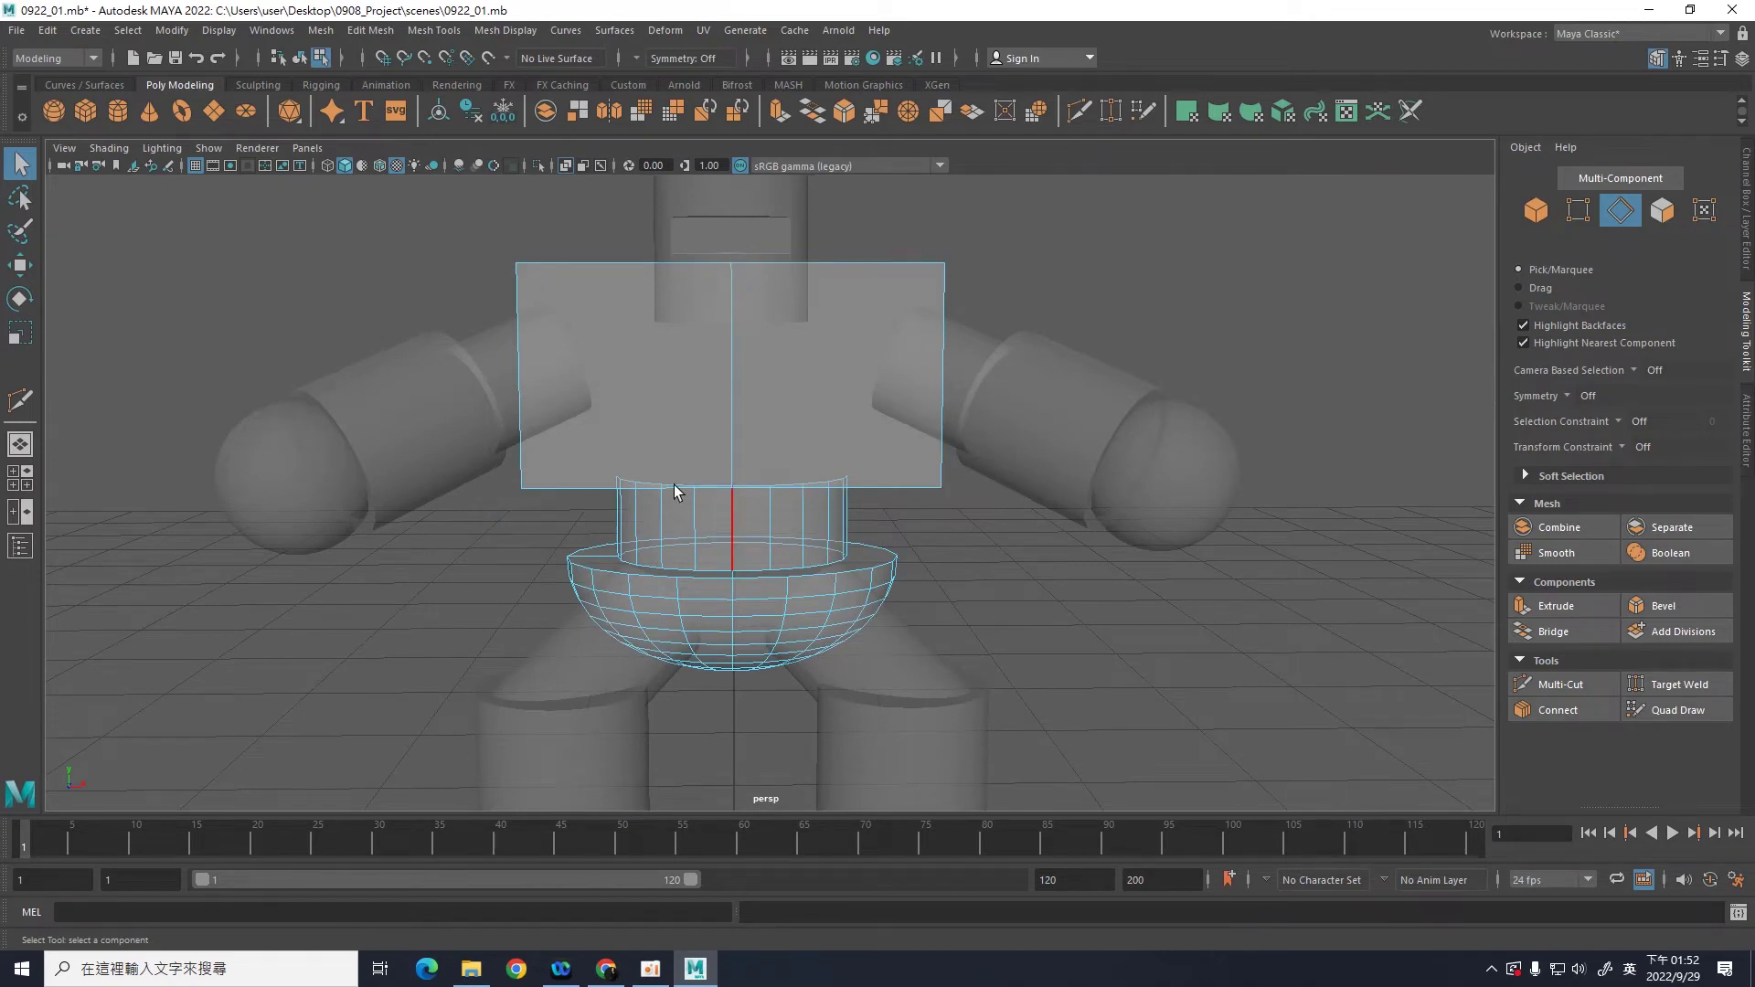
click(1665, 208)
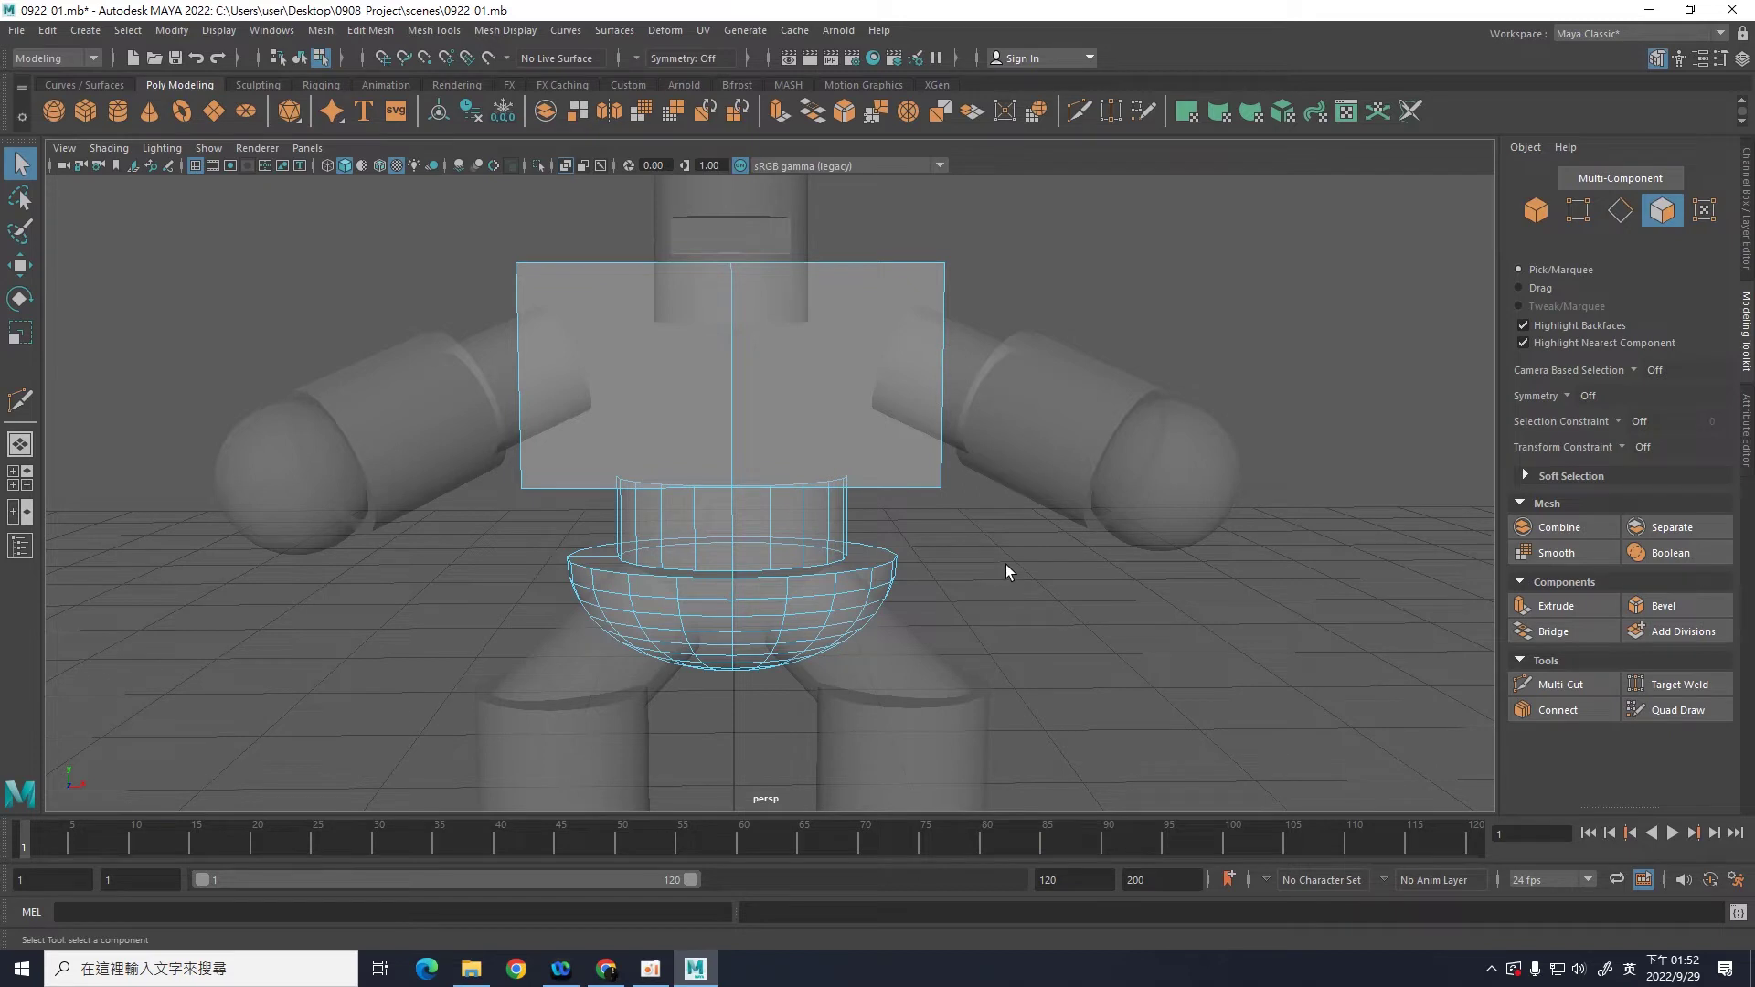
Step: Maximise the front view and turn on X-Ray
key(space)
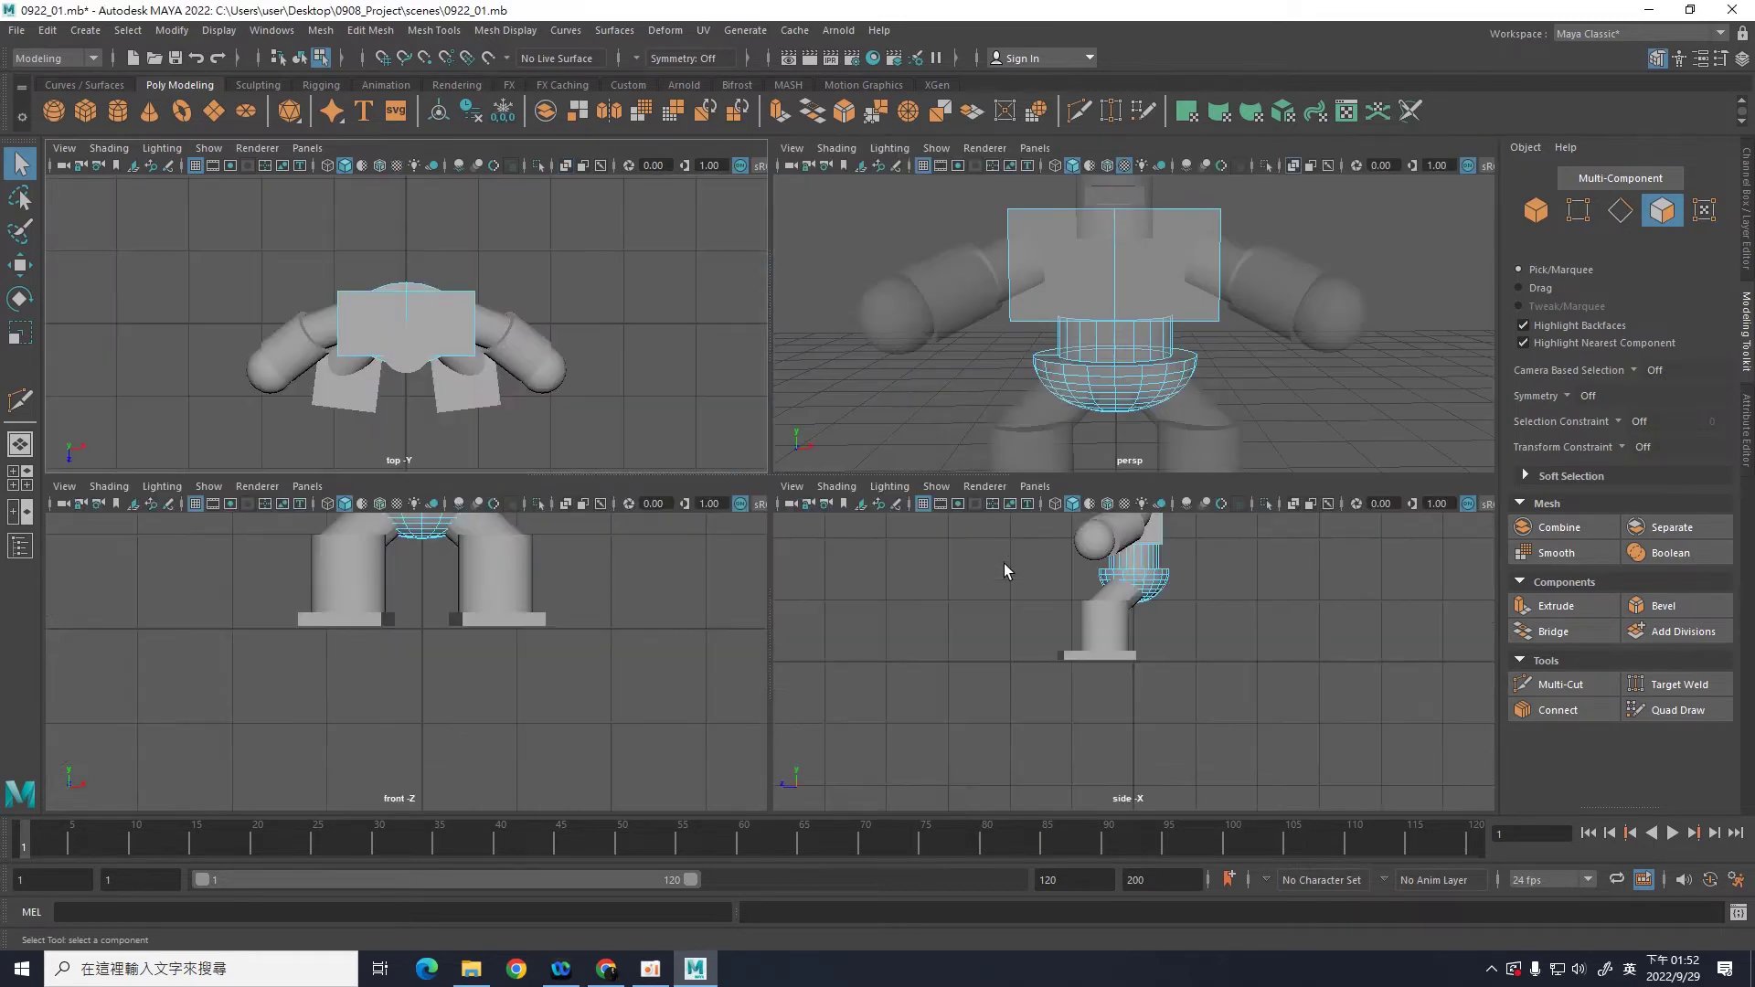
key(space)
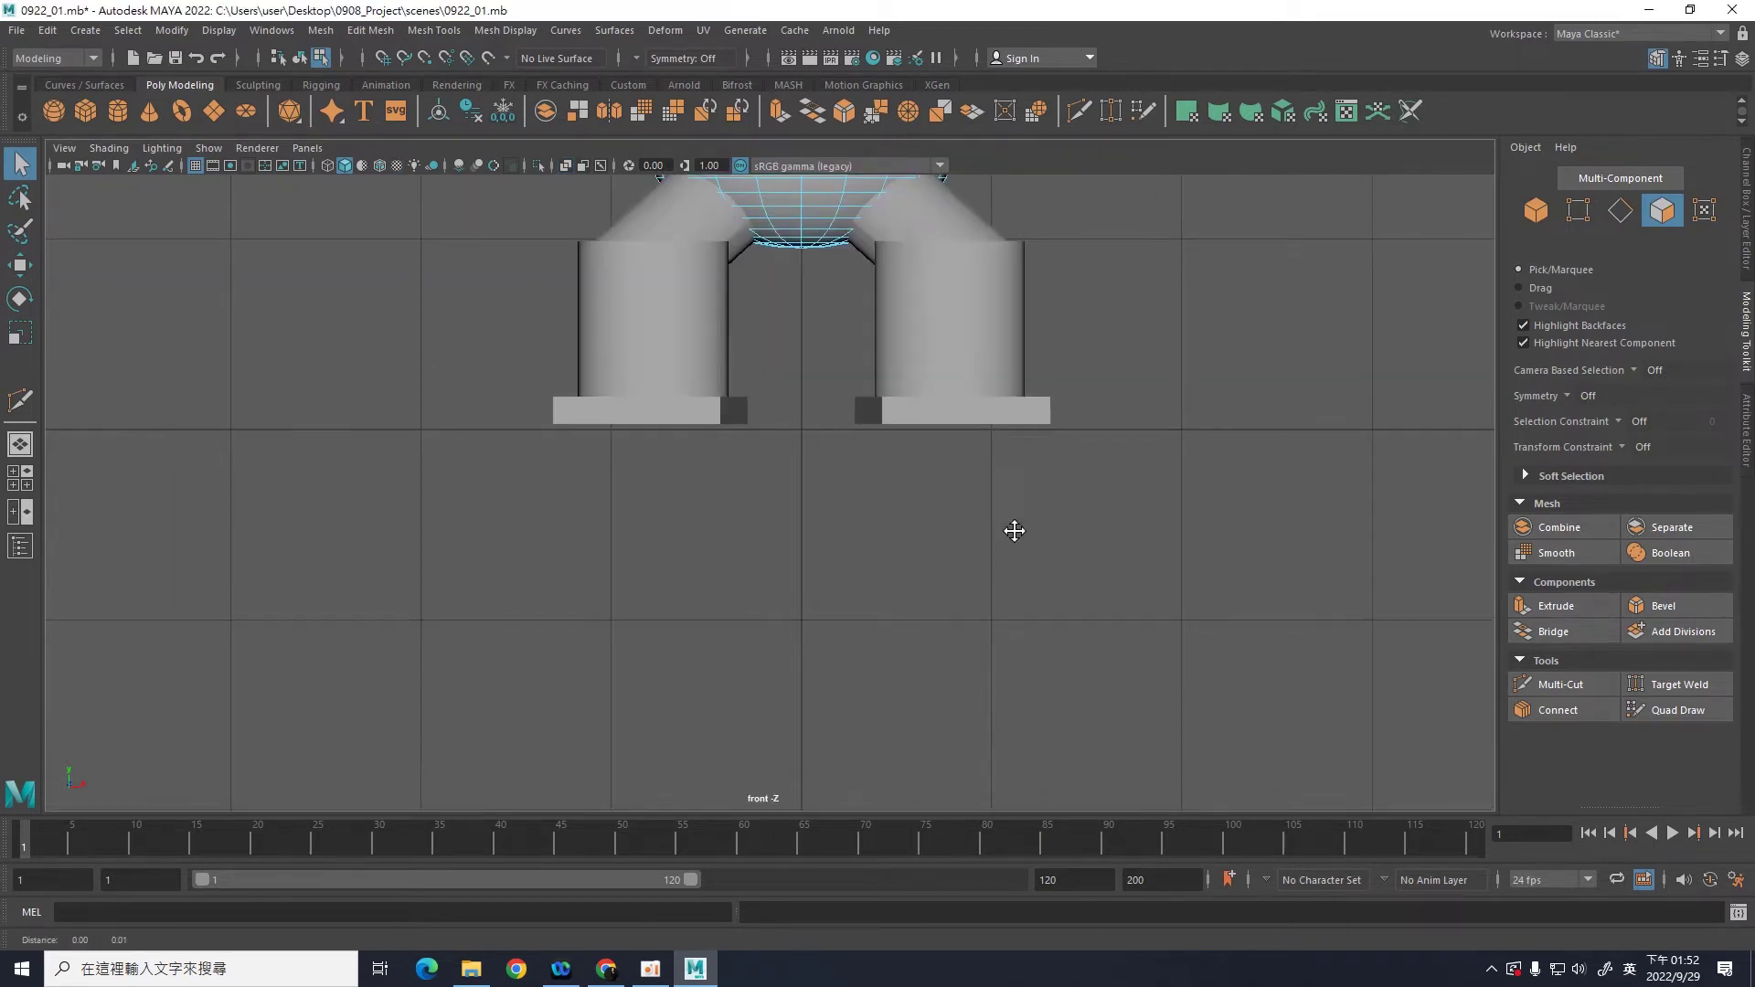
scroll(1159, 407, down, 2)
scroll(1144, 590, down, 4)
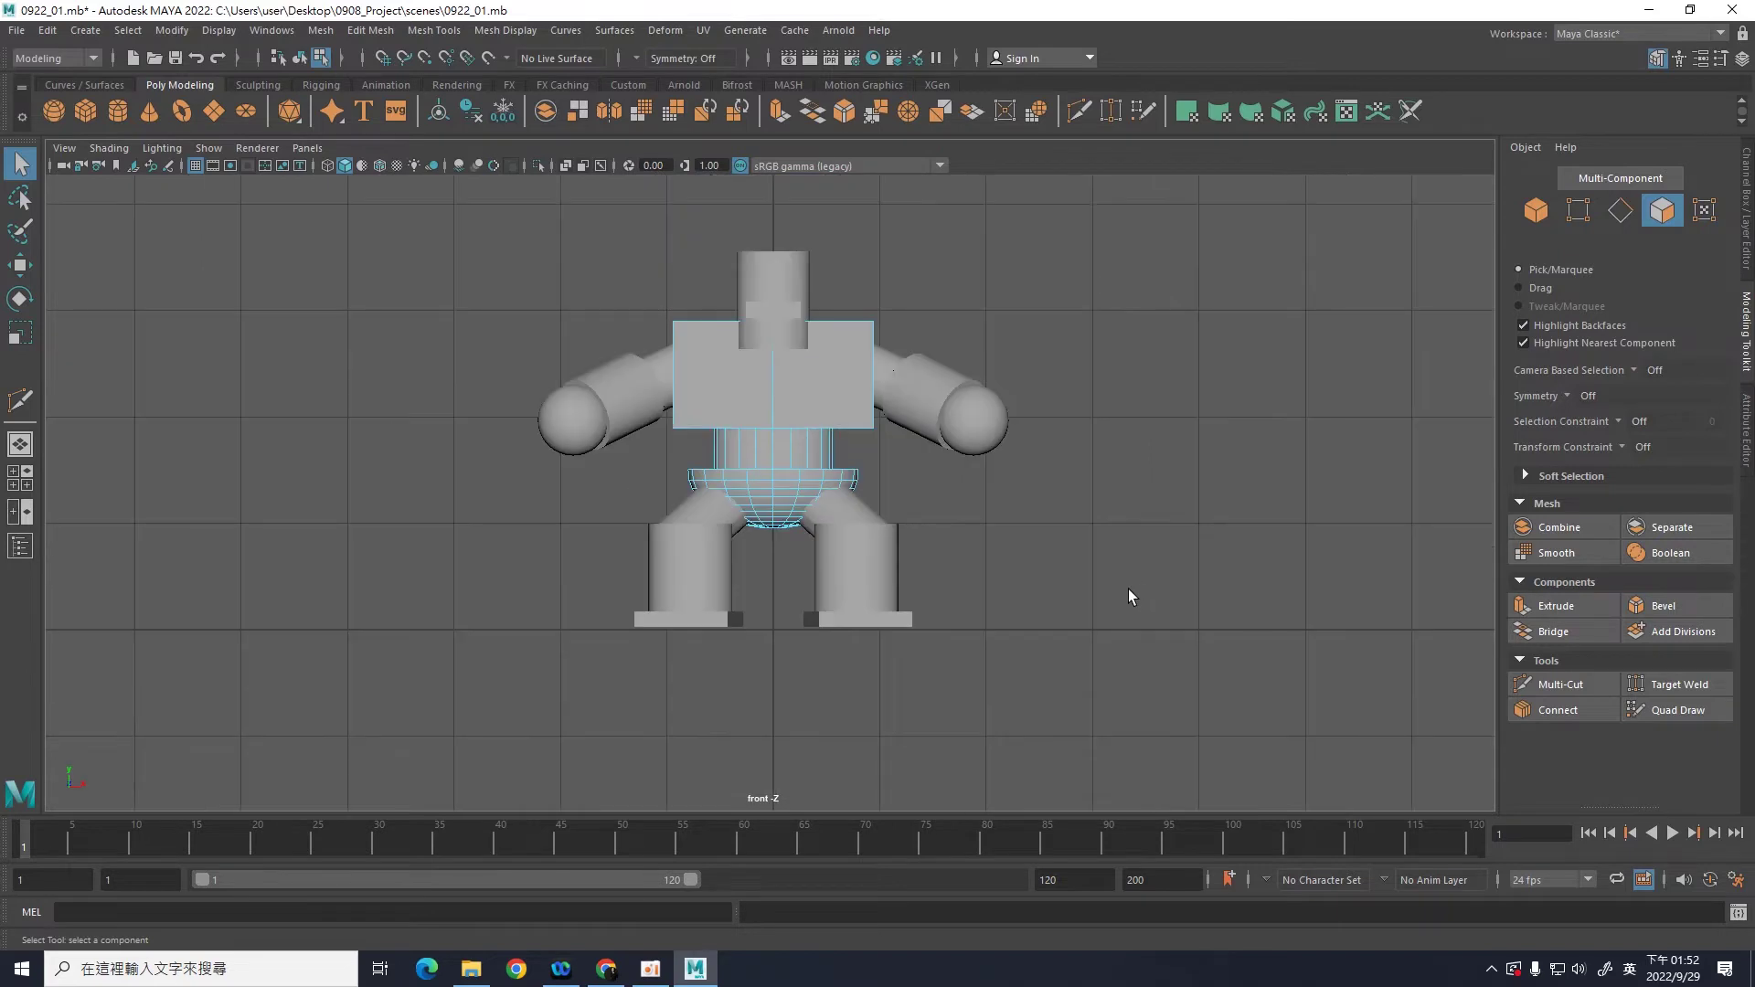
scroll(1138, 576, up, 1)
click(569, 162)
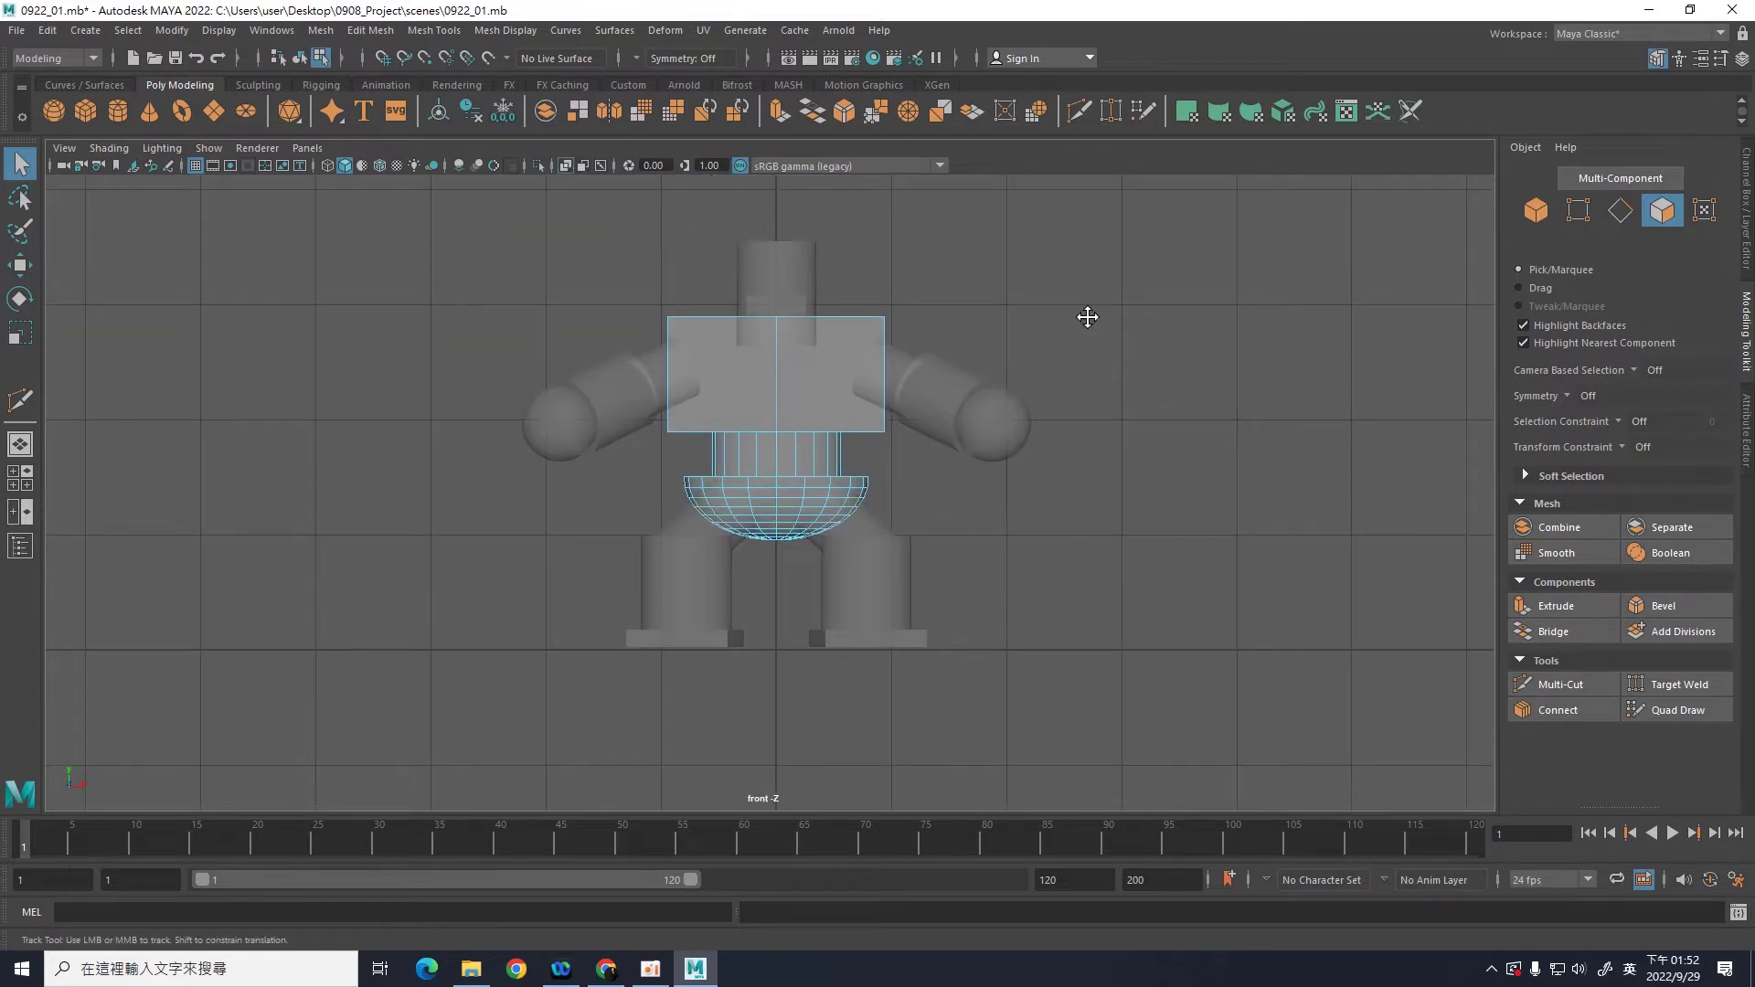
scroll(1115, 392, up, 1)
scroll(1115, 391, up, 1)
scroll(1115, 387, up, 1)
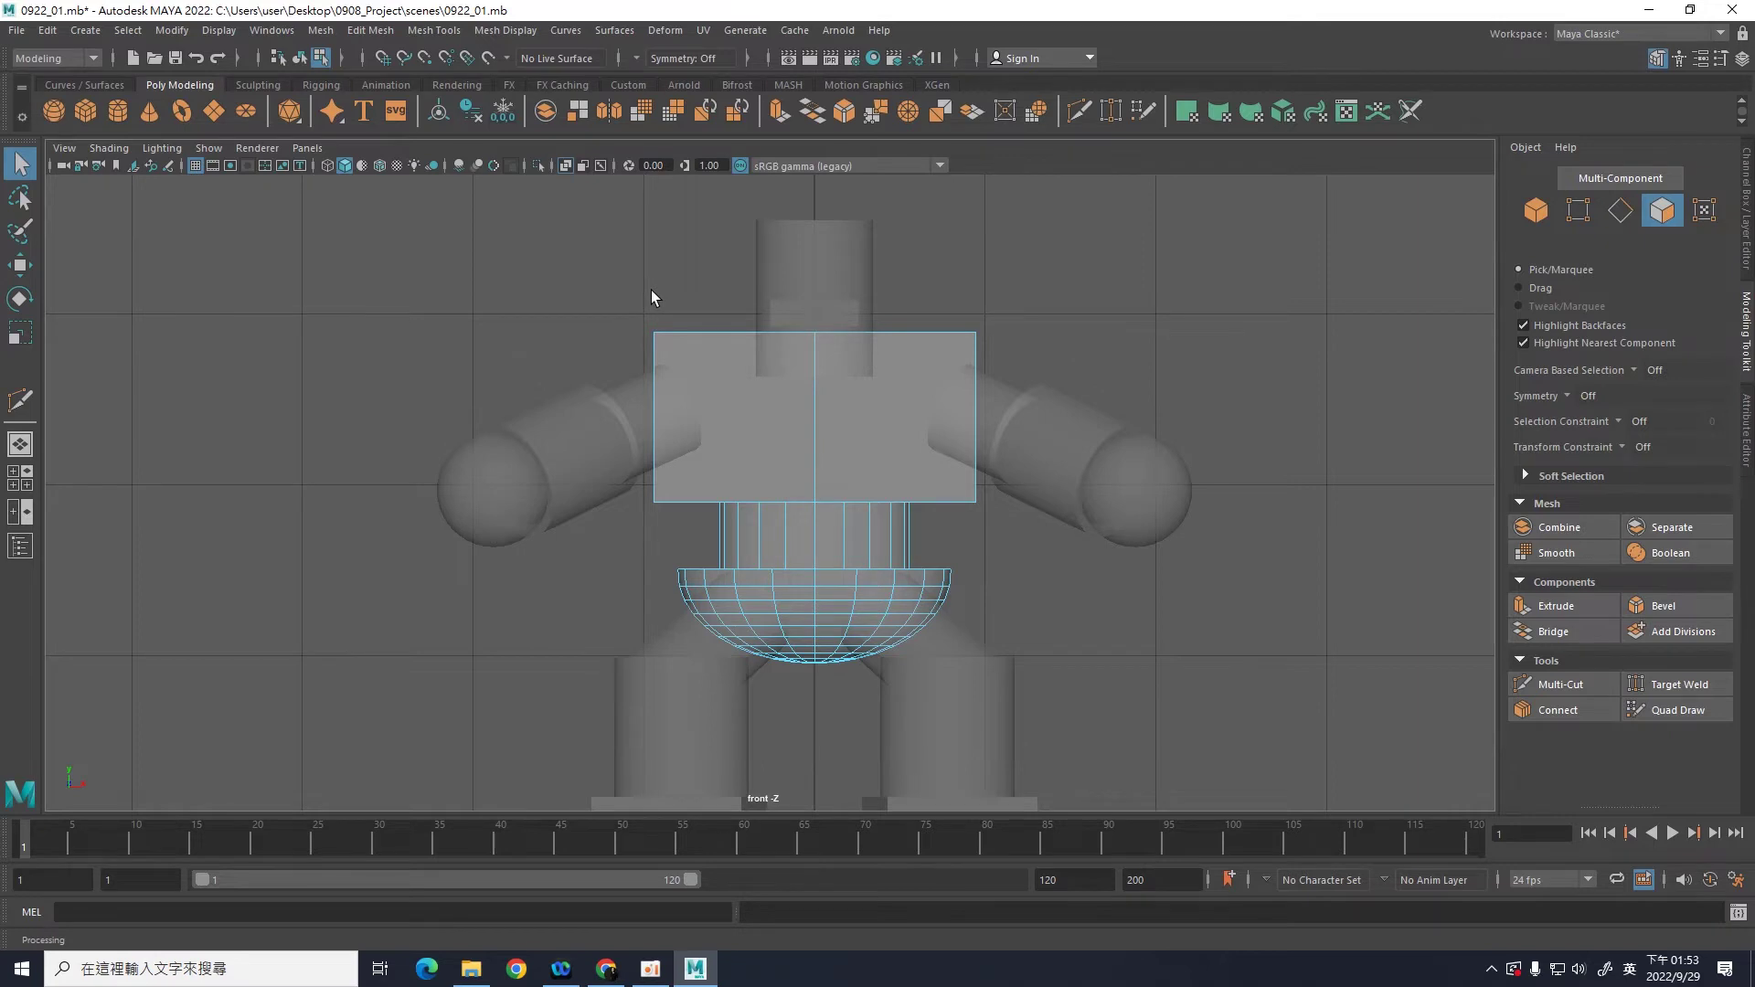
Step: Marquee-select and delete the left-half faces, then return to the perspective view
drag(613, 280, 806, 694)
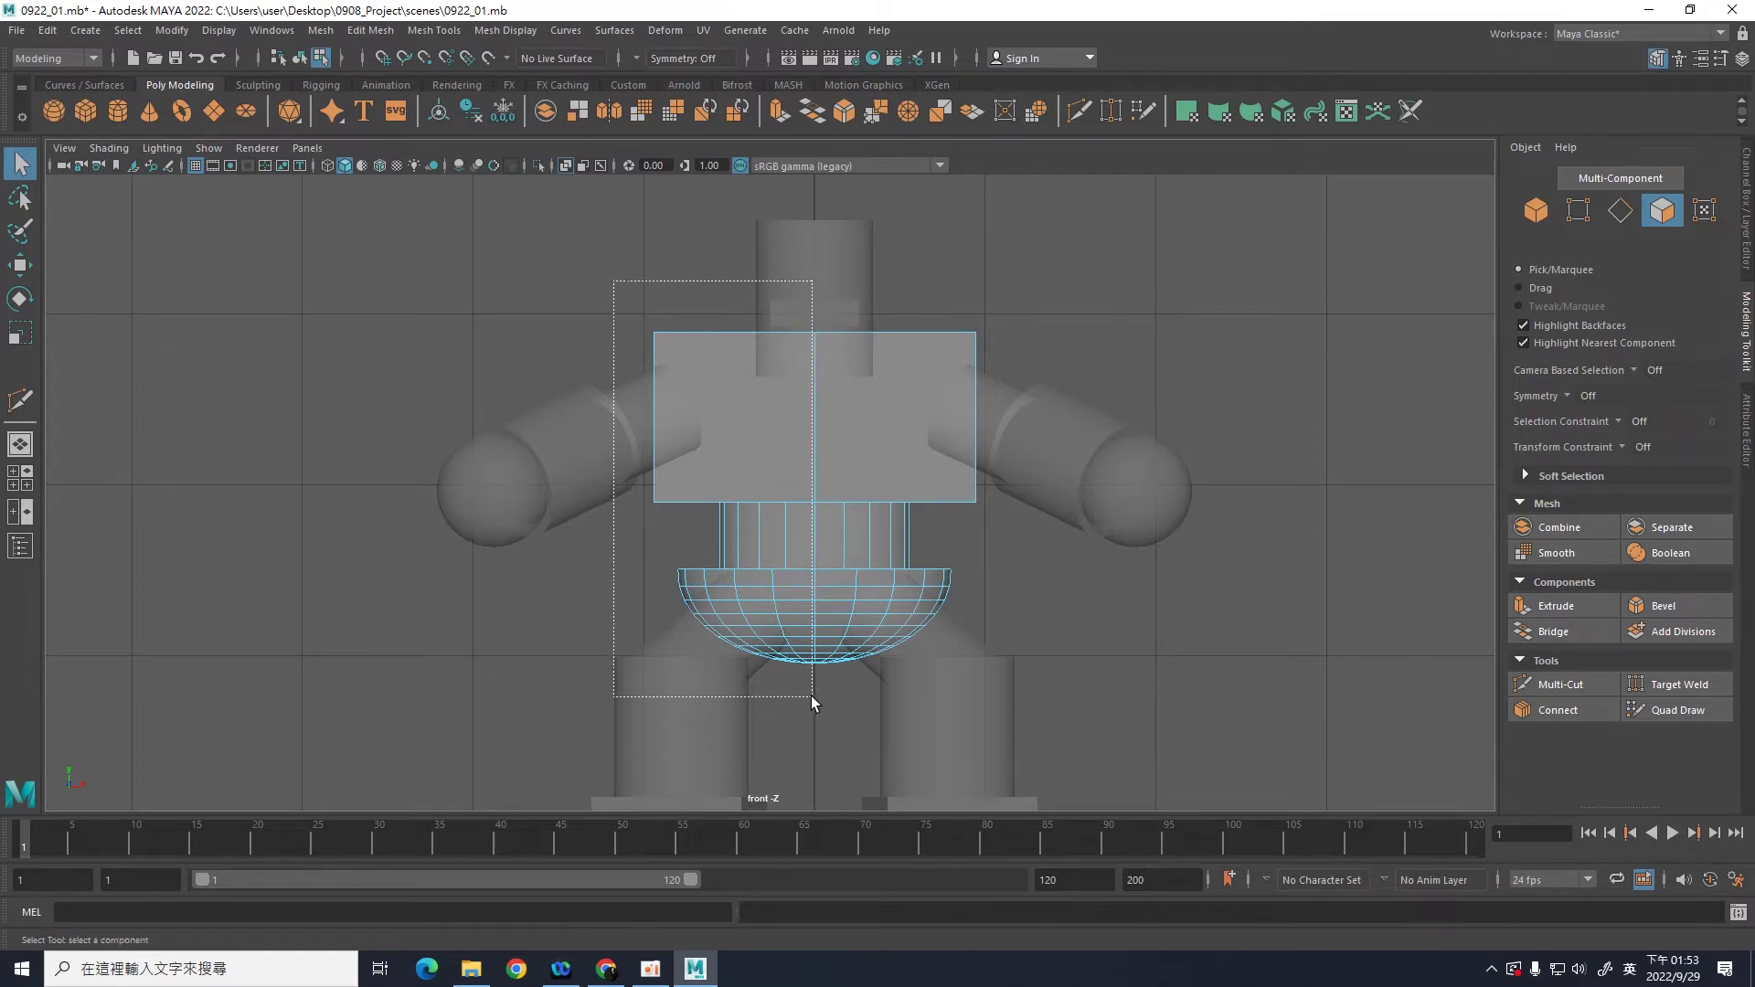
drag(806, 694, 808, 695)
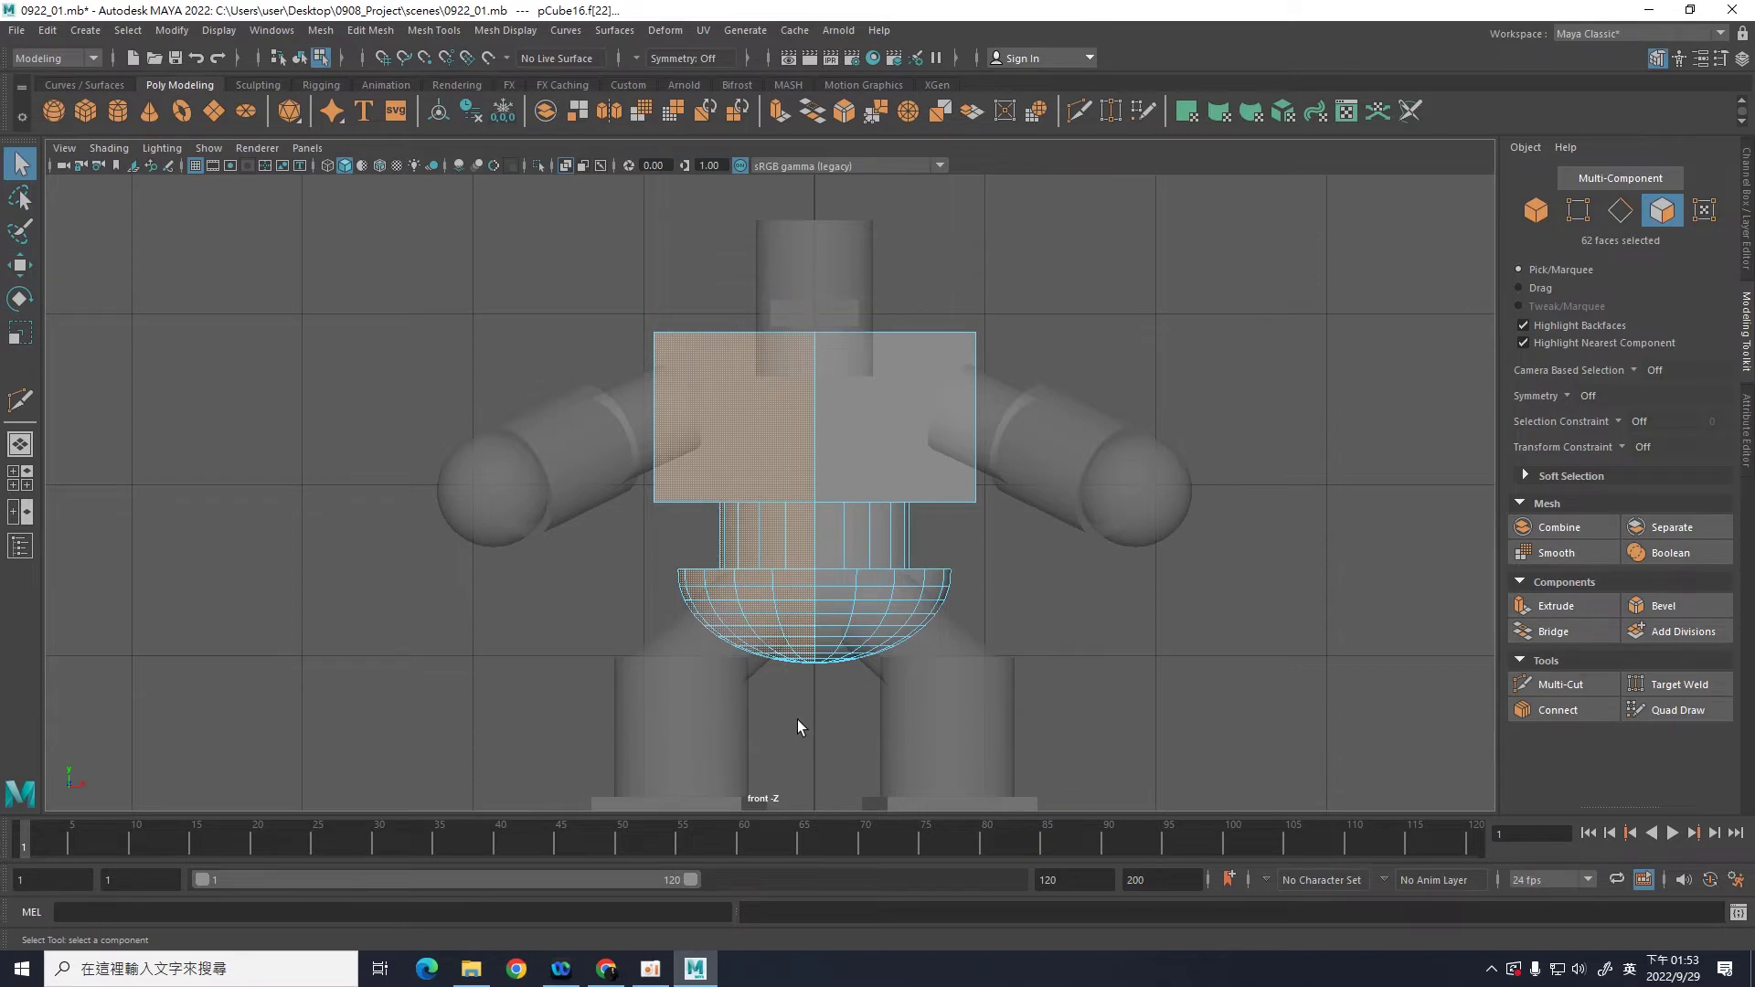
key(Delete)
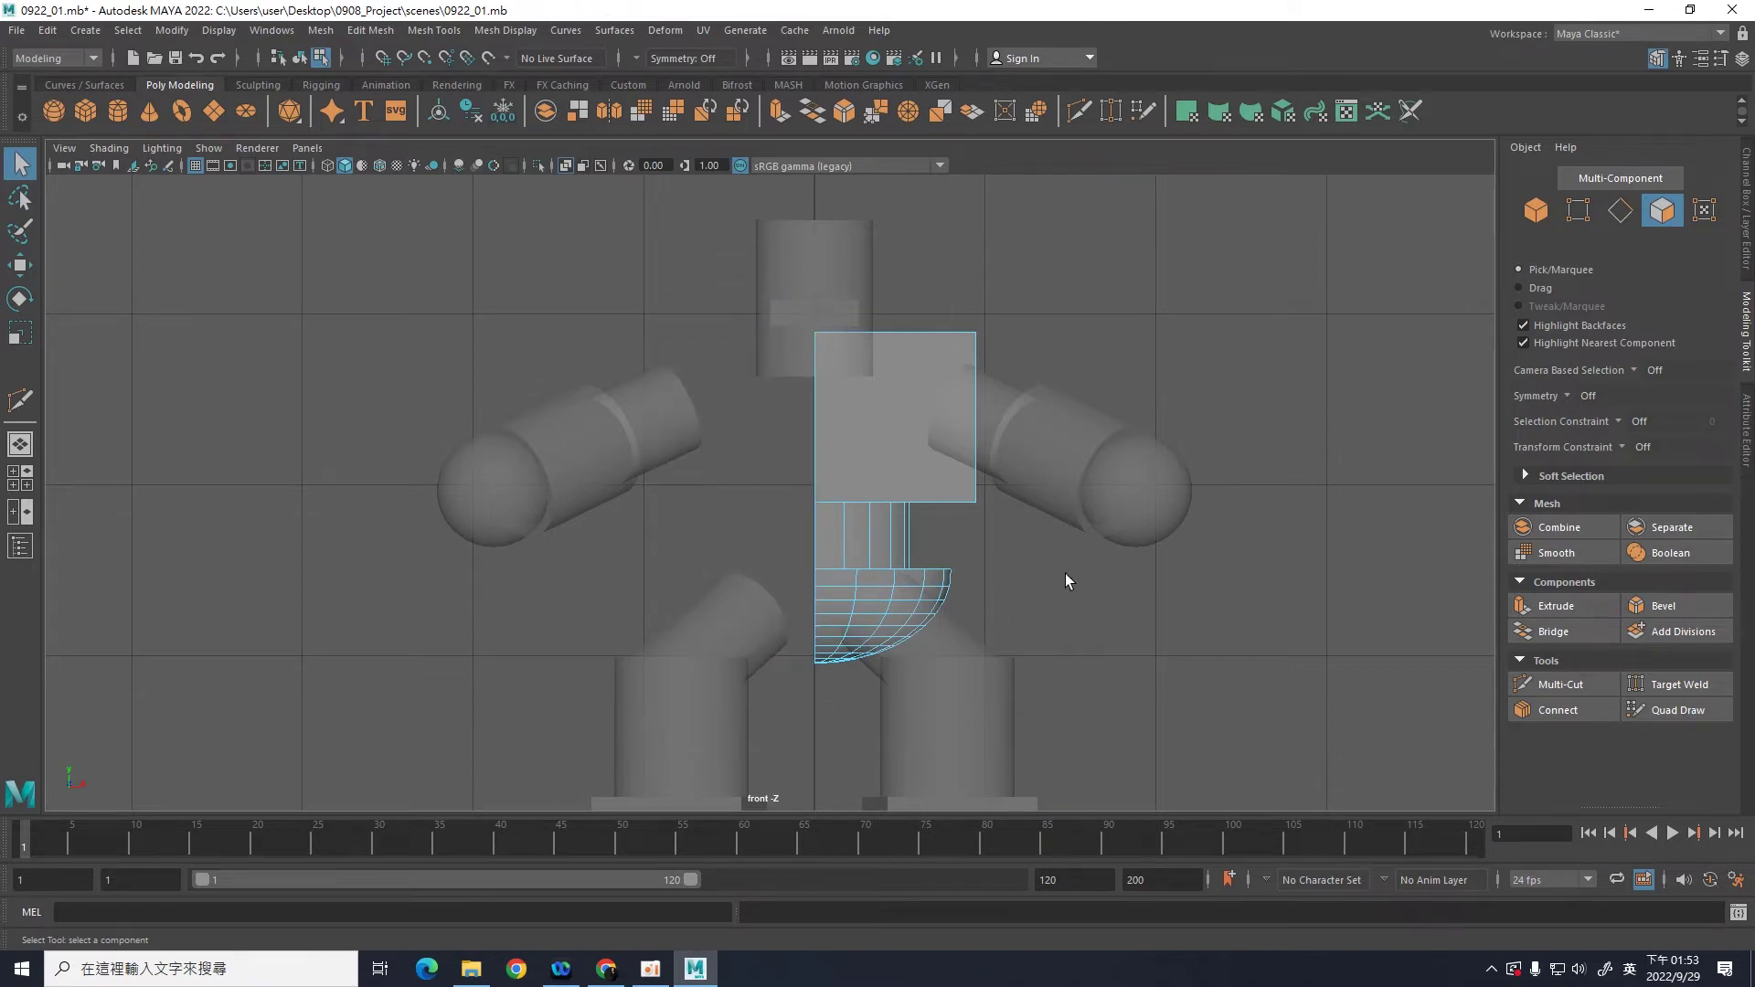
key(space)
key(space)
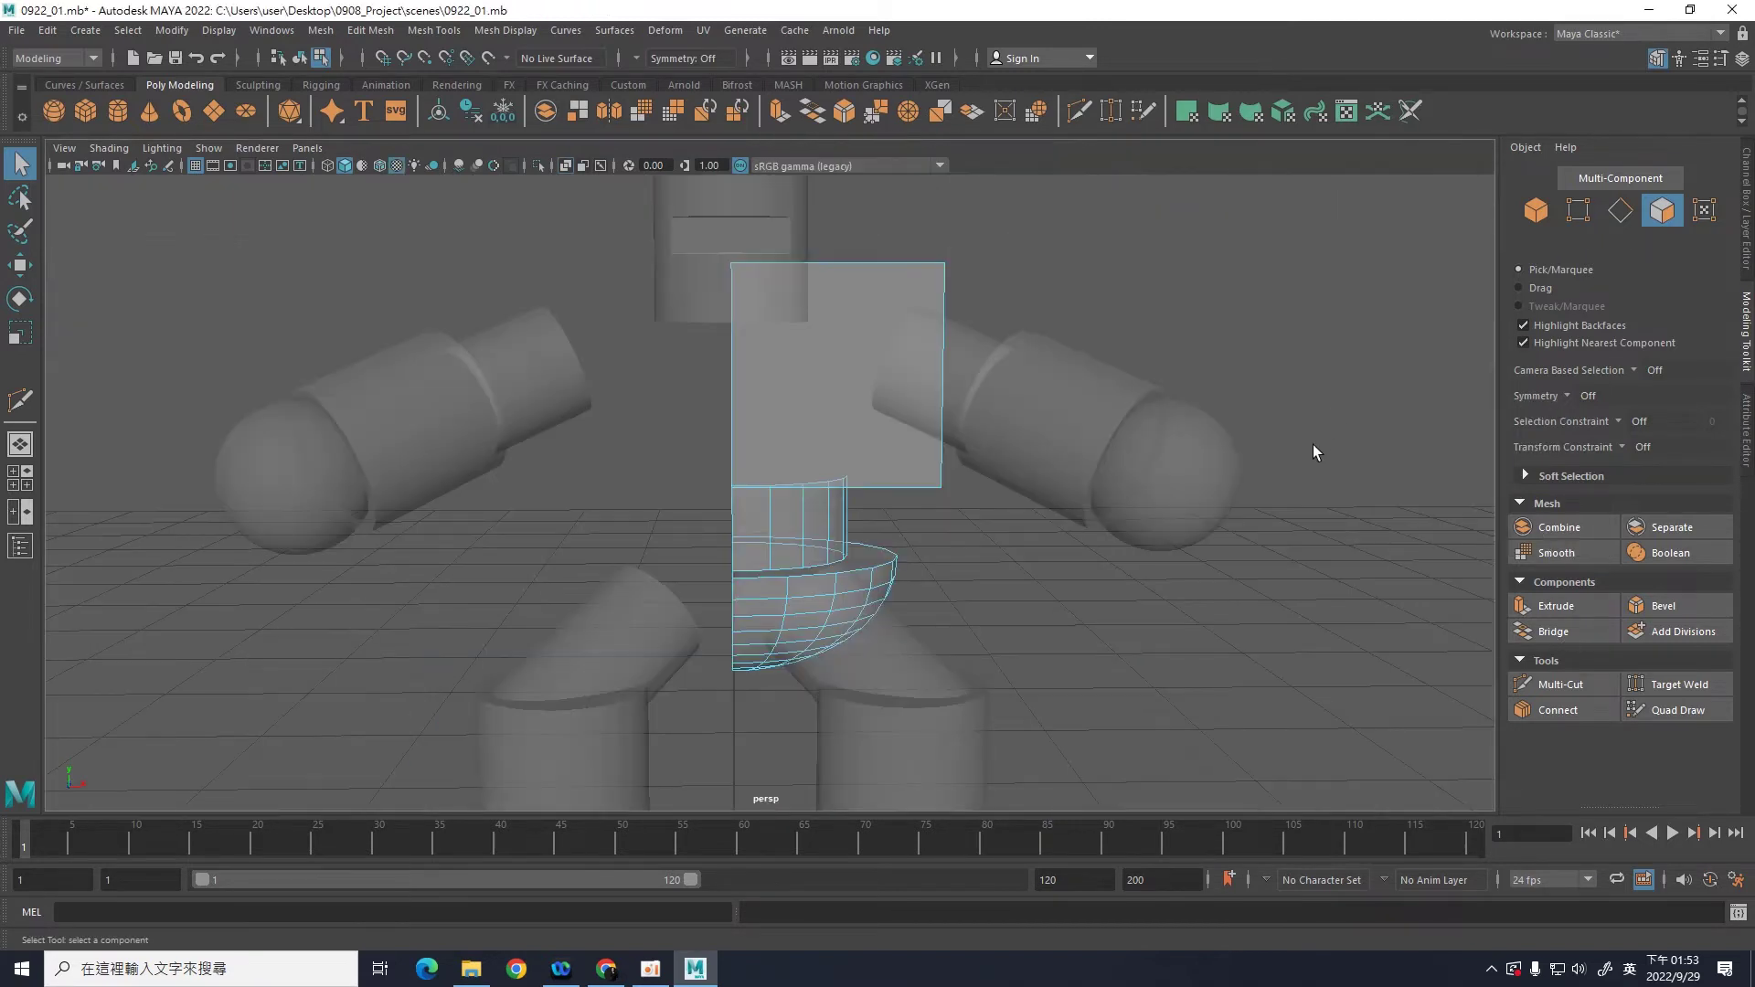
Step: Marquee-select half of the remaining faces and add the pelvis rim faces
mouse_move(1313, 444)
alt+mouse_down()
mouse_move(1292, 537)
mouse_move(1190, 601)
mouse_move(1115, 595)
mouse_move(1237, 532)
mouse_move(1175, 627)
mouse_move(1222, 658)
mouse_move(1208, 639)
mouse_move(1305, 635)
mouse_move(995, 631)
mouse_move(1269, 633)
mouse_move(1233, 607)
mouse_move(1264, 587)
mouse_move(1268, 456)
mouse_move(1265, 545)
mouse_move(1101, 737)
mouse_move(831, 717)
mouse_move(1038, 709)
mouse_move(1173, 628)
mouse_move(1136, 674)
mouse_move(1050, 283)
mouse_move(1065, 274)
mouse_move(809, 662)
mouse_move(781, 671)
alt+mouse_up()
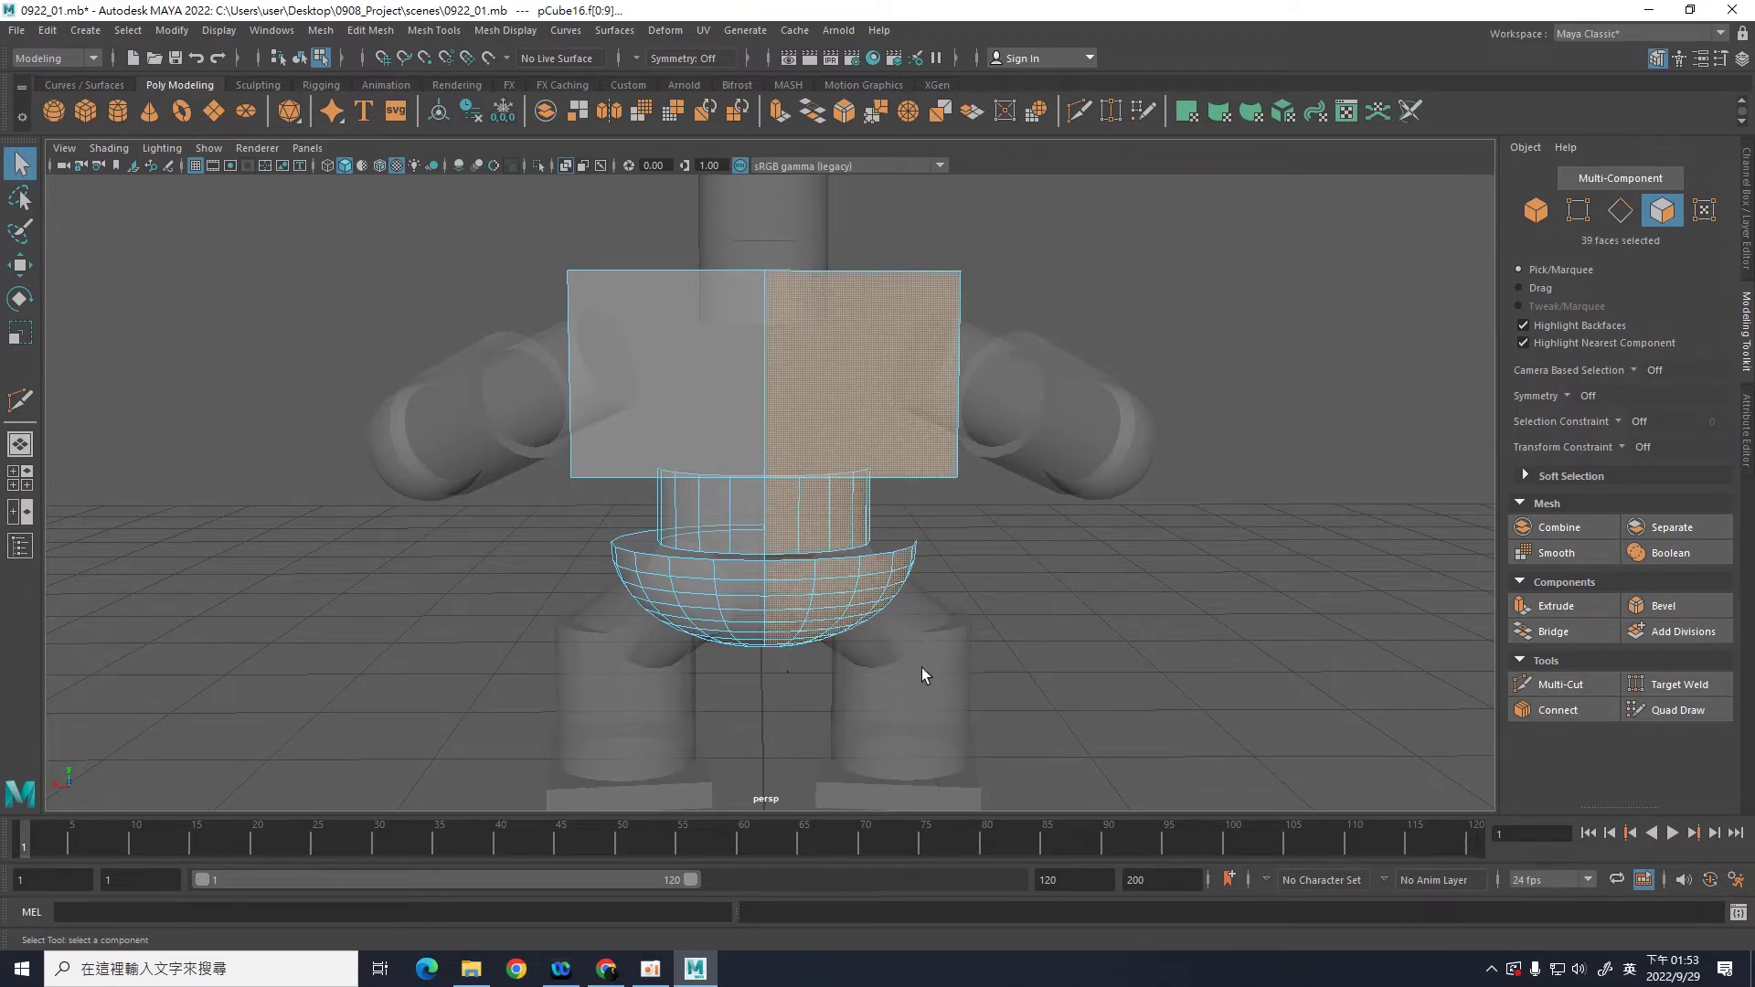
mouse_move(921, 667)
alt+mouse_down()
mouse_move(1139, 642)
mouse_move(1108, 552)
mouse_move(1135, 629)
mouse_move(1095, 581)
alt+mouse_up()
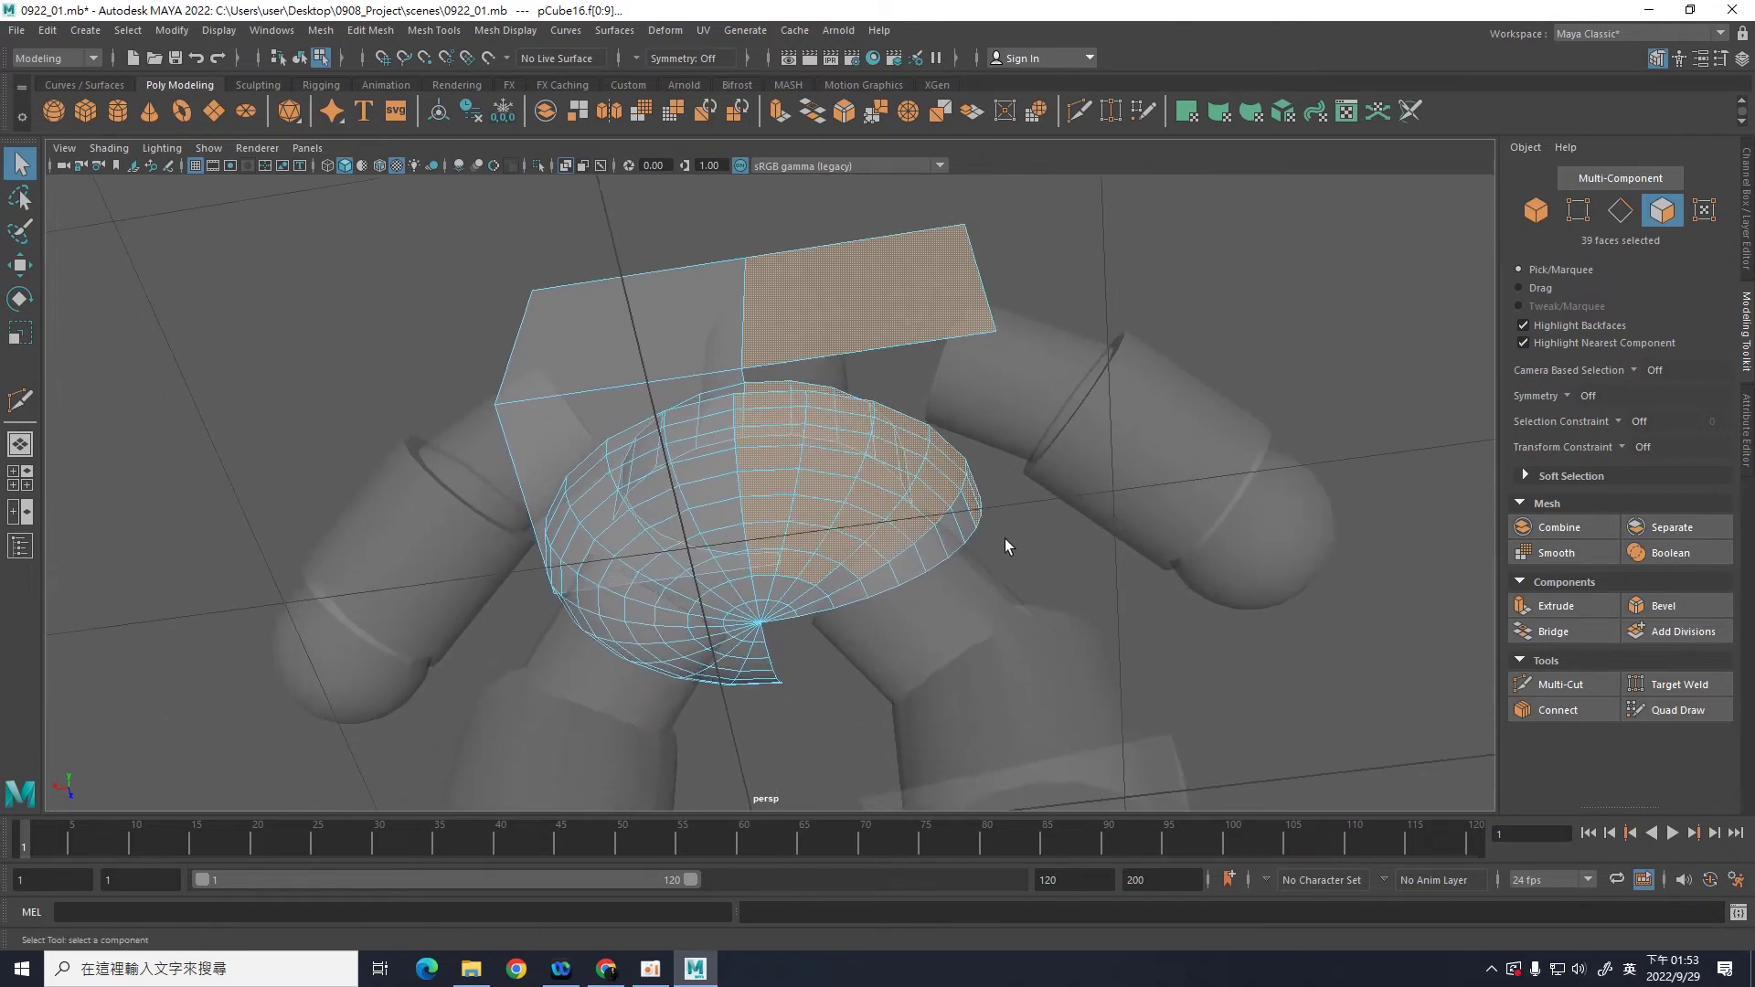
shift+click(929, 541)
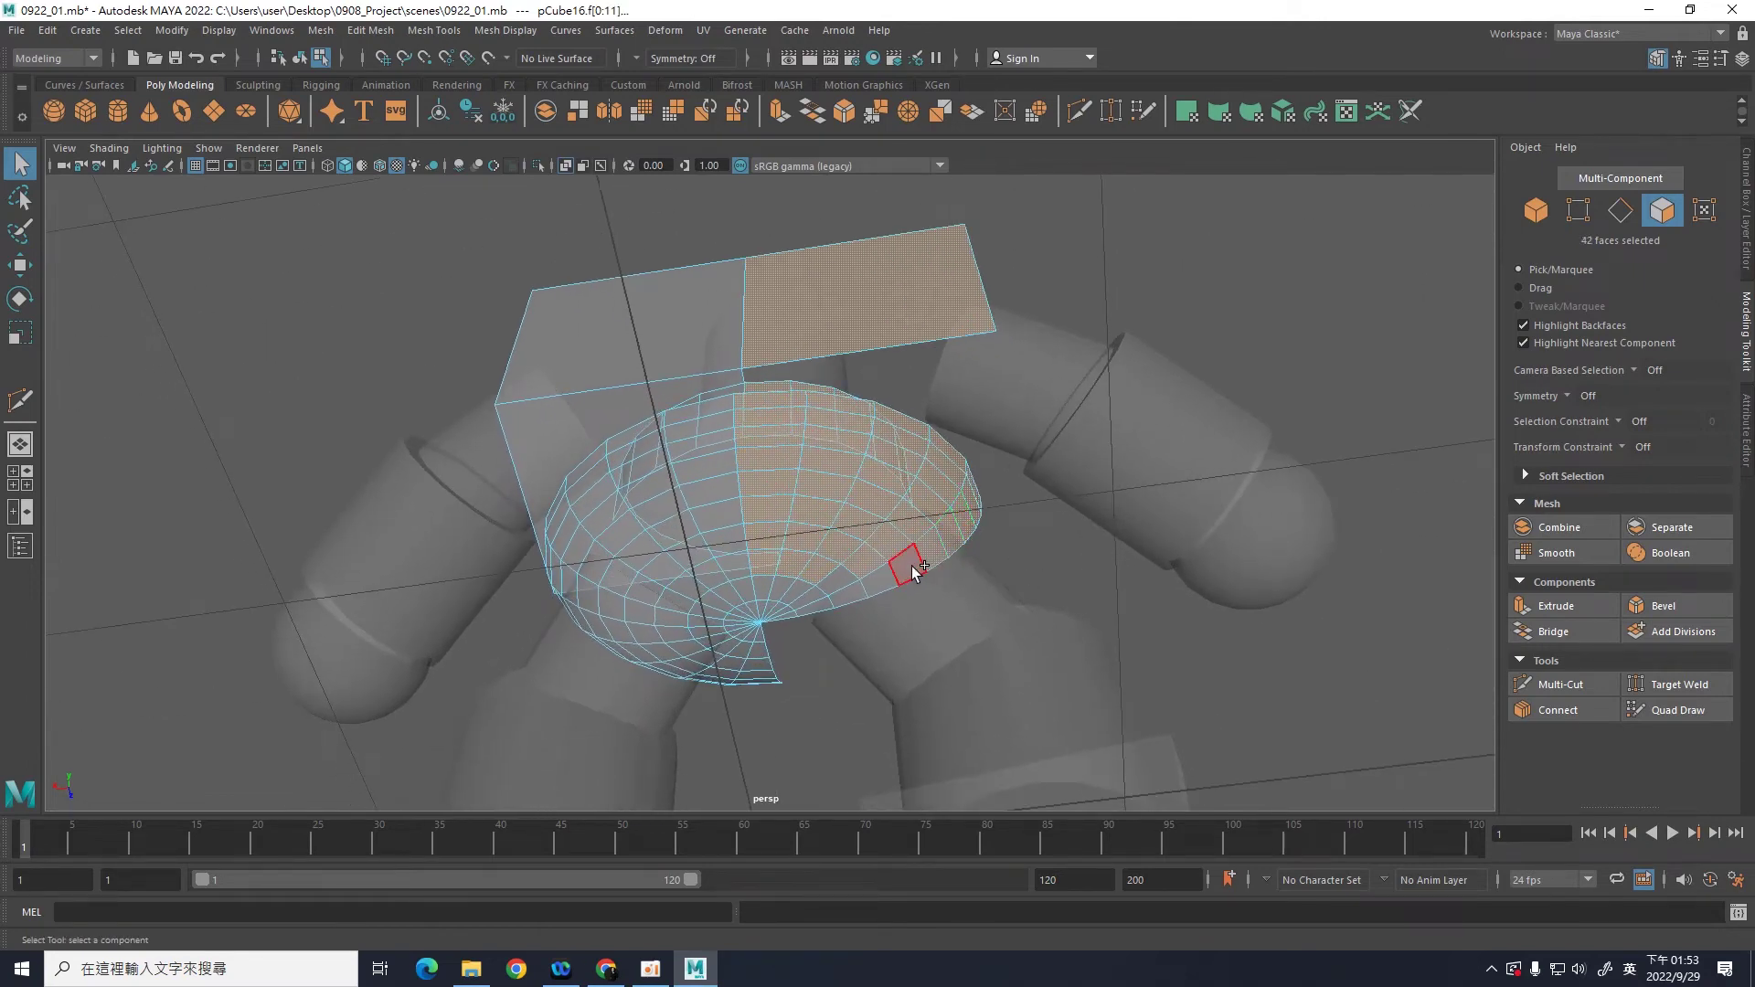
shift+click(910, 569)
shift+click(837, 589)
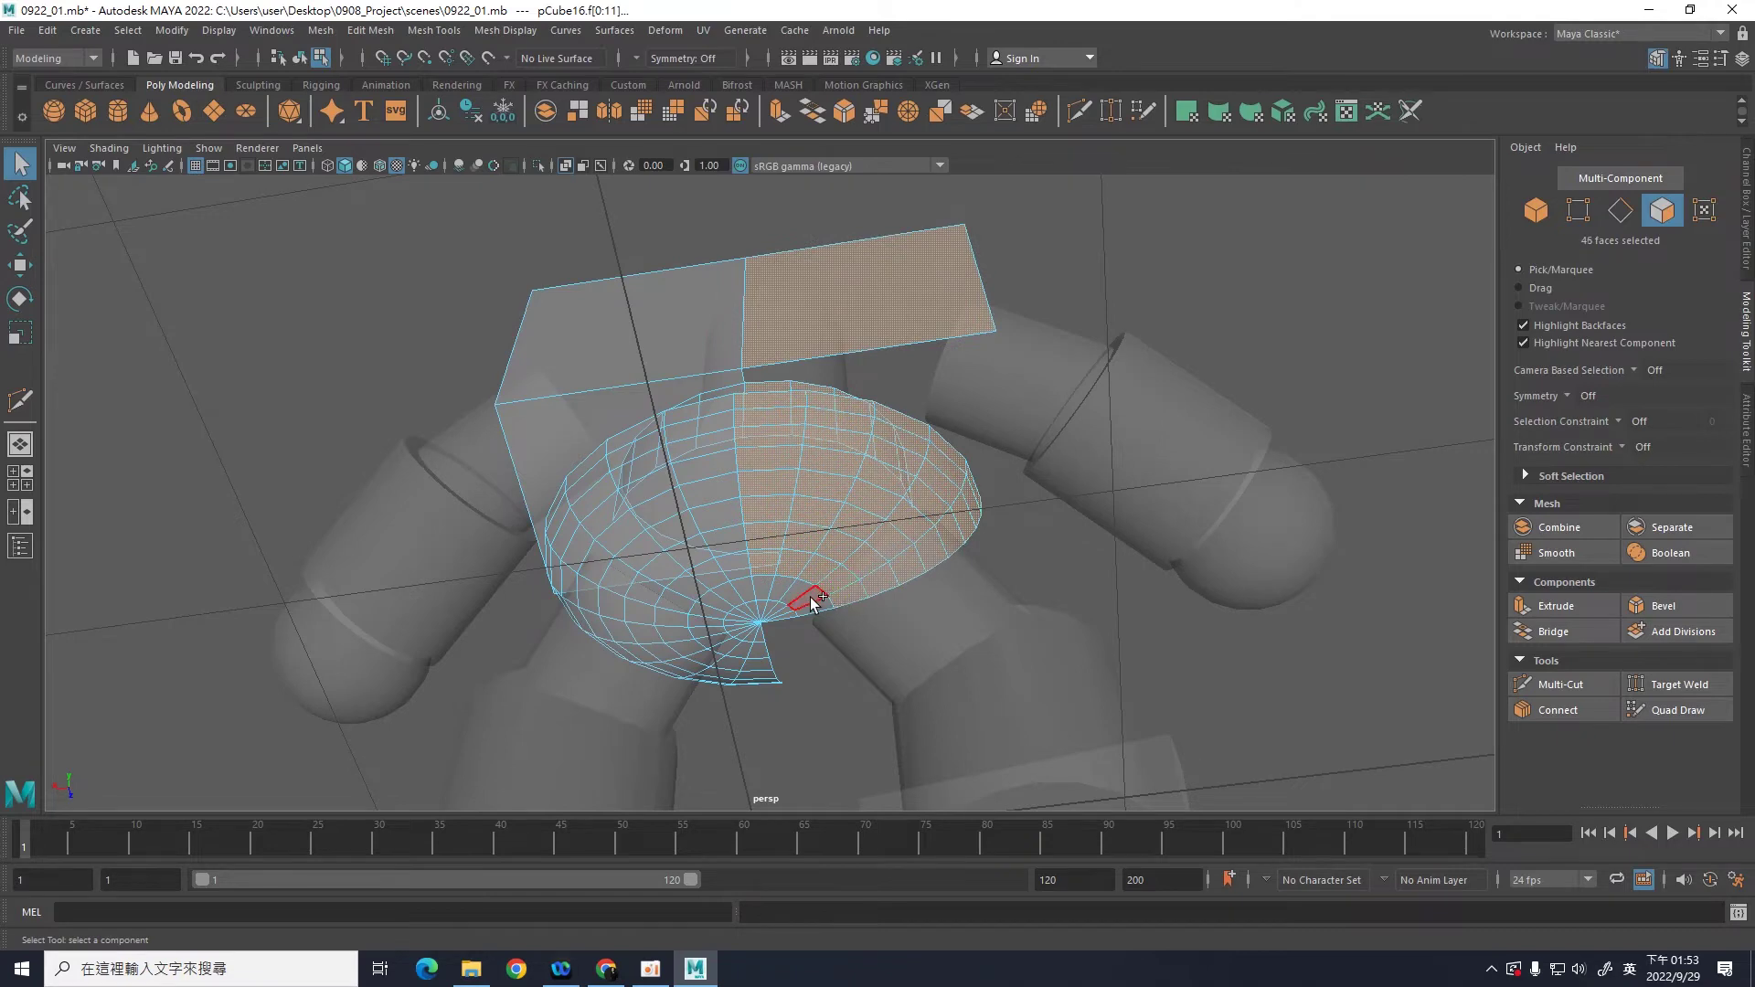
shift+click(812, 600)
Step: Add the lower pelvis faces down to the pole and delete the selection, leaving a quarter mesh
scroll(835, 691, up, 3)
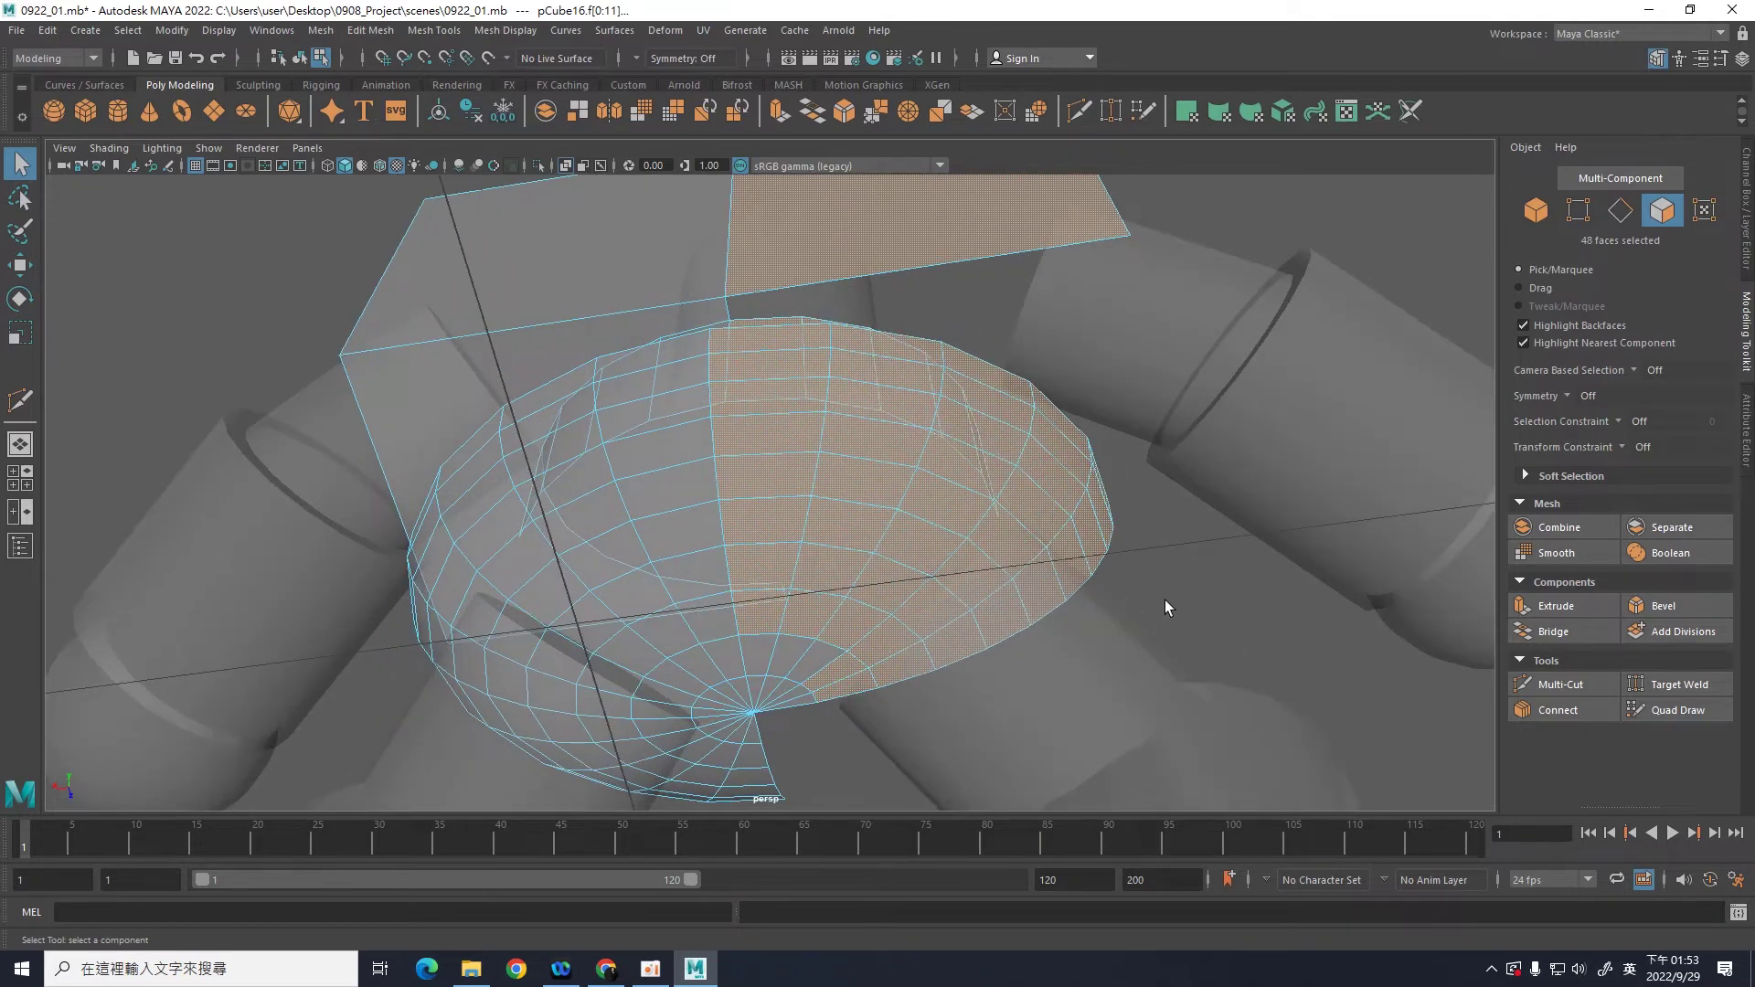
alt+middle_drag(1165, 607, 1186, 415)
shift+click(806, 517)
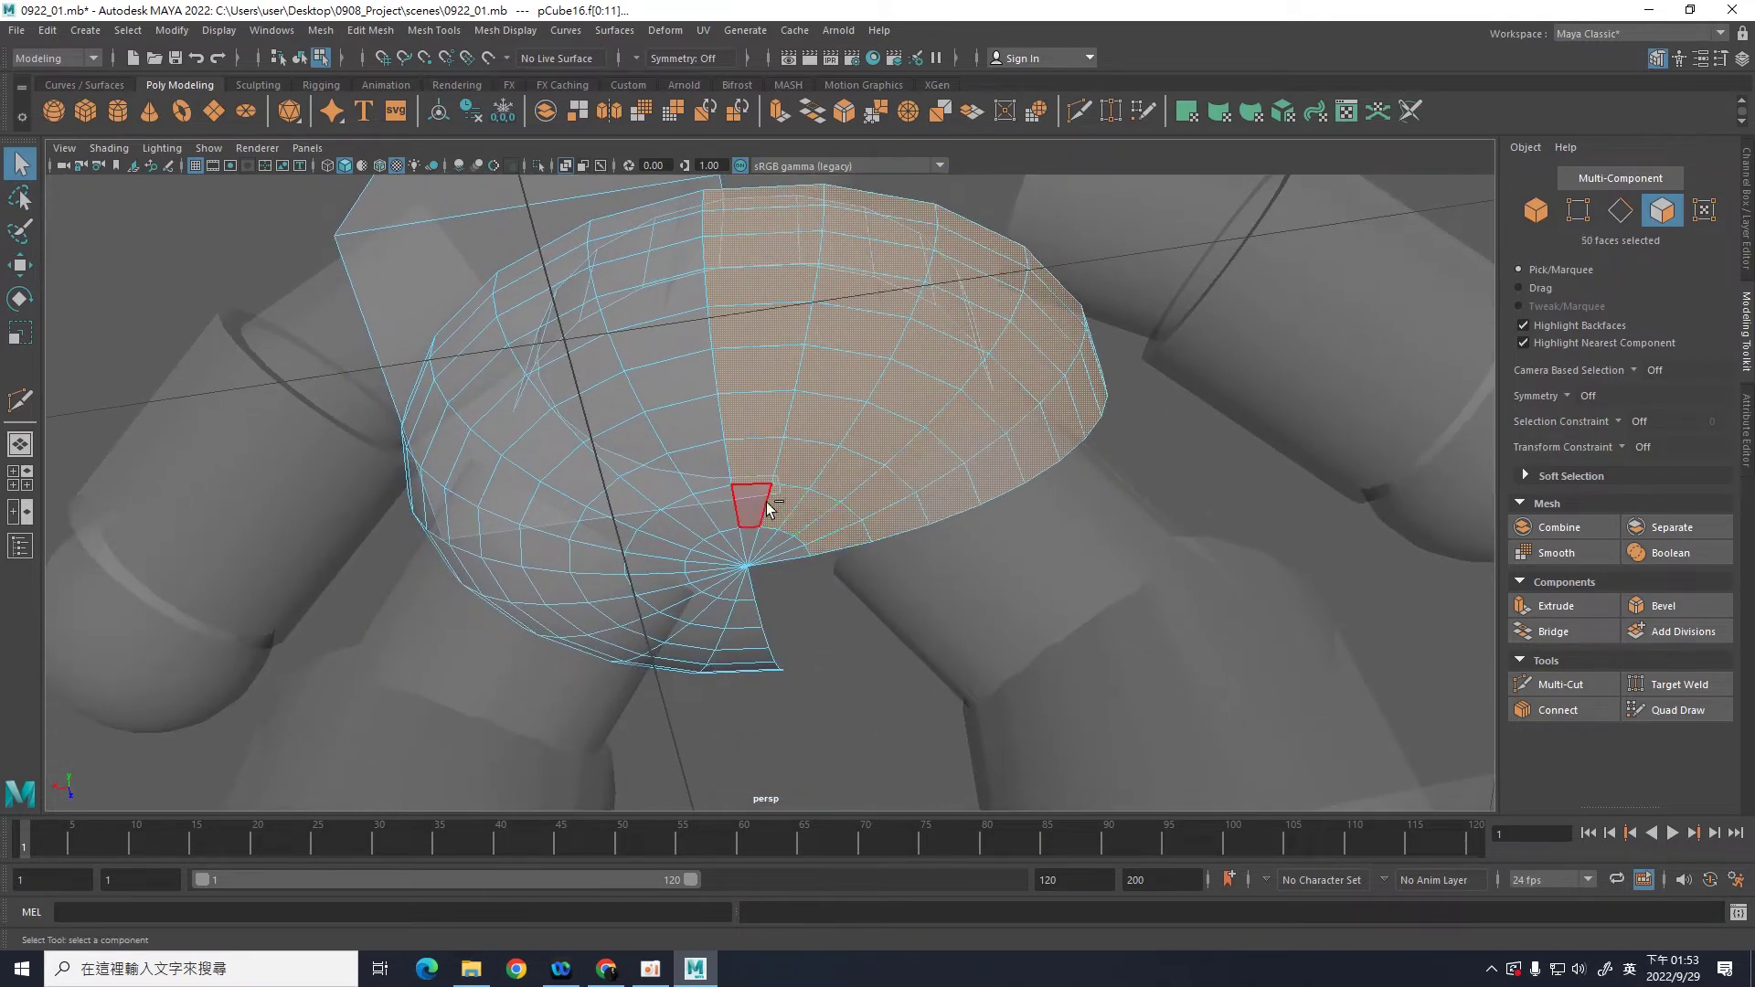
shift+click(767, 507)
shift+click(765, 545)
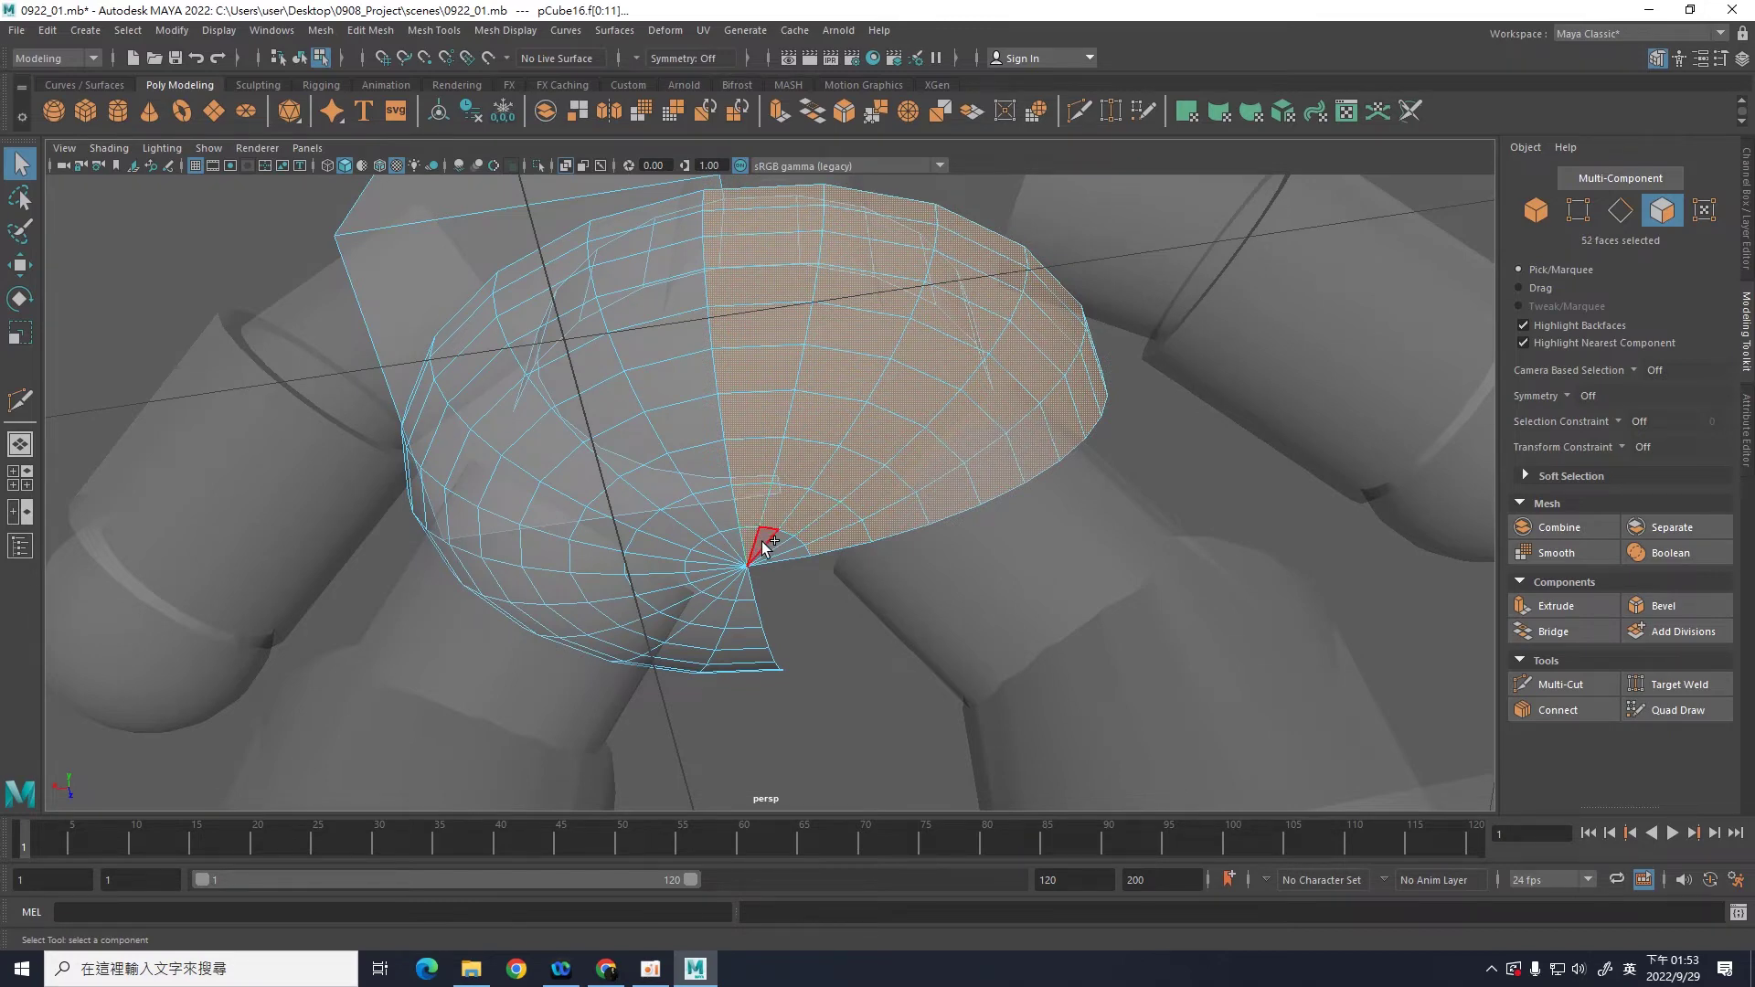
shift+click(765, 545)
key(Delete)
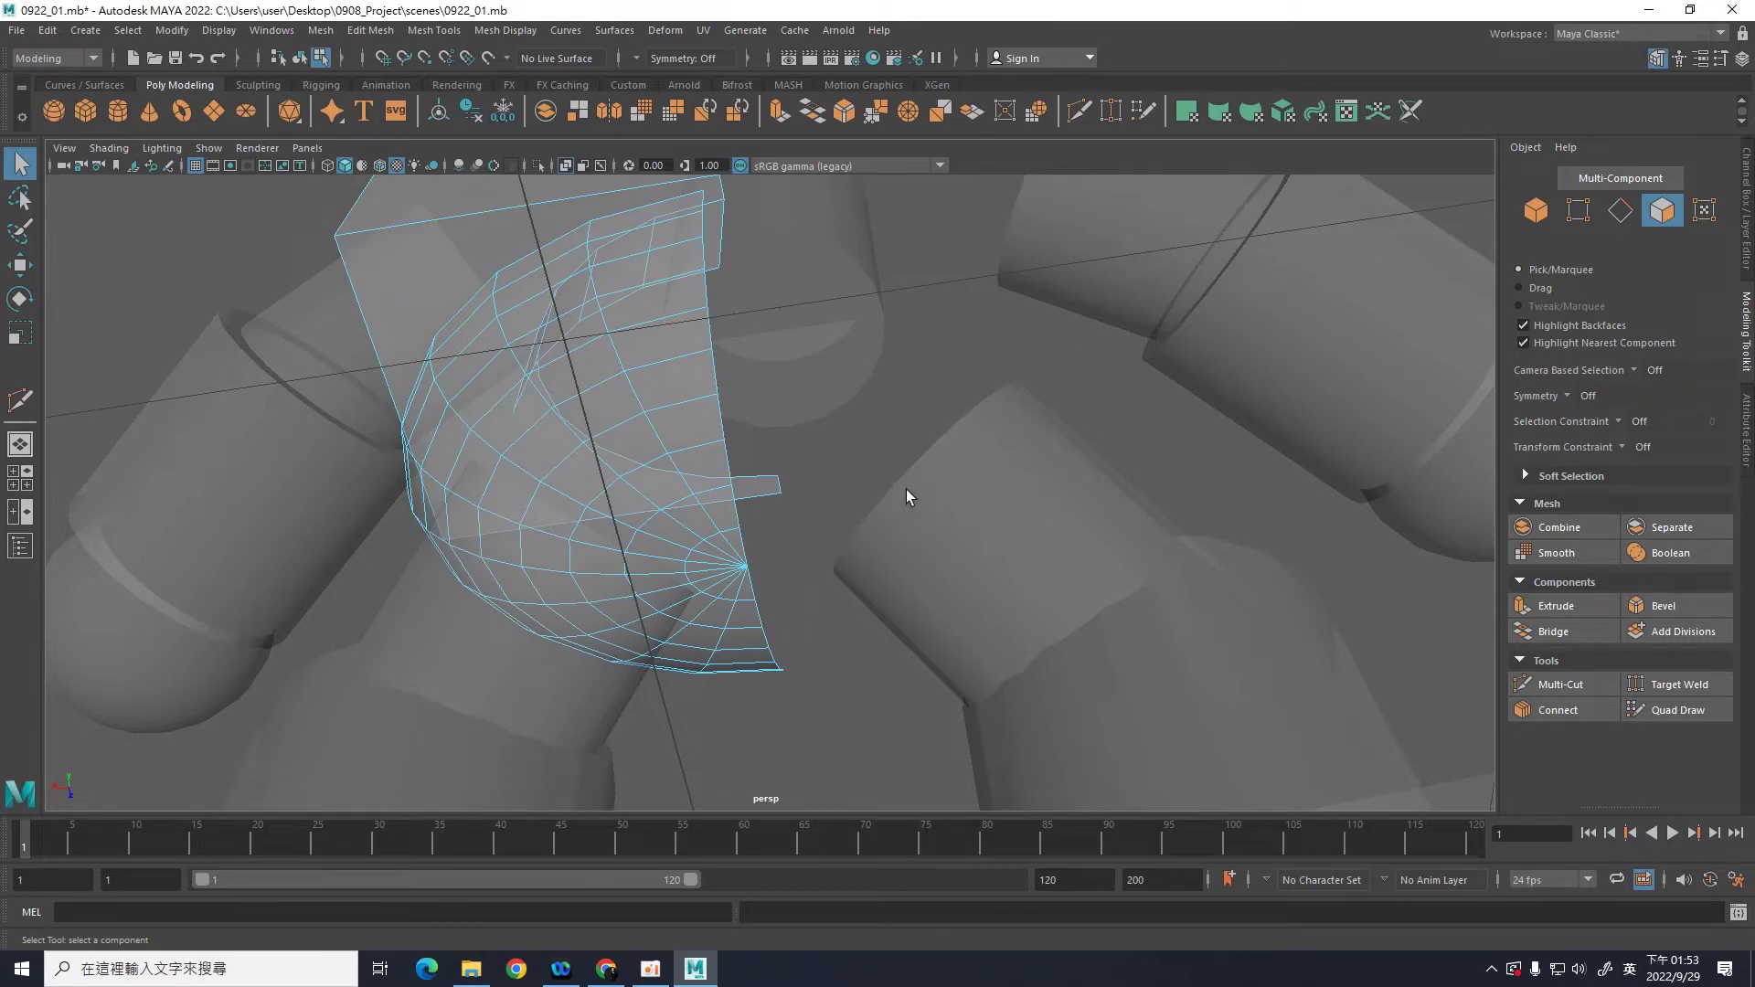
mouse_move(957, 614)
alt+mouse_down()
mouse_move(918, 606)
mouse_move(855, 693)
mouse_move(1093, 534)
mouse_move(1078, 552)
mouse_move(803, 545)
mouse_move(1084, 587)
mouse_move(1084, 502)
mouse_move(1085, 557)
mouse_move(876, 523)
mouse_move(1085, 576)
mouse_move(1104, 600)
mouse_move(1123, 590)
mouse_move(1105, 596)
alt+mouse_up()
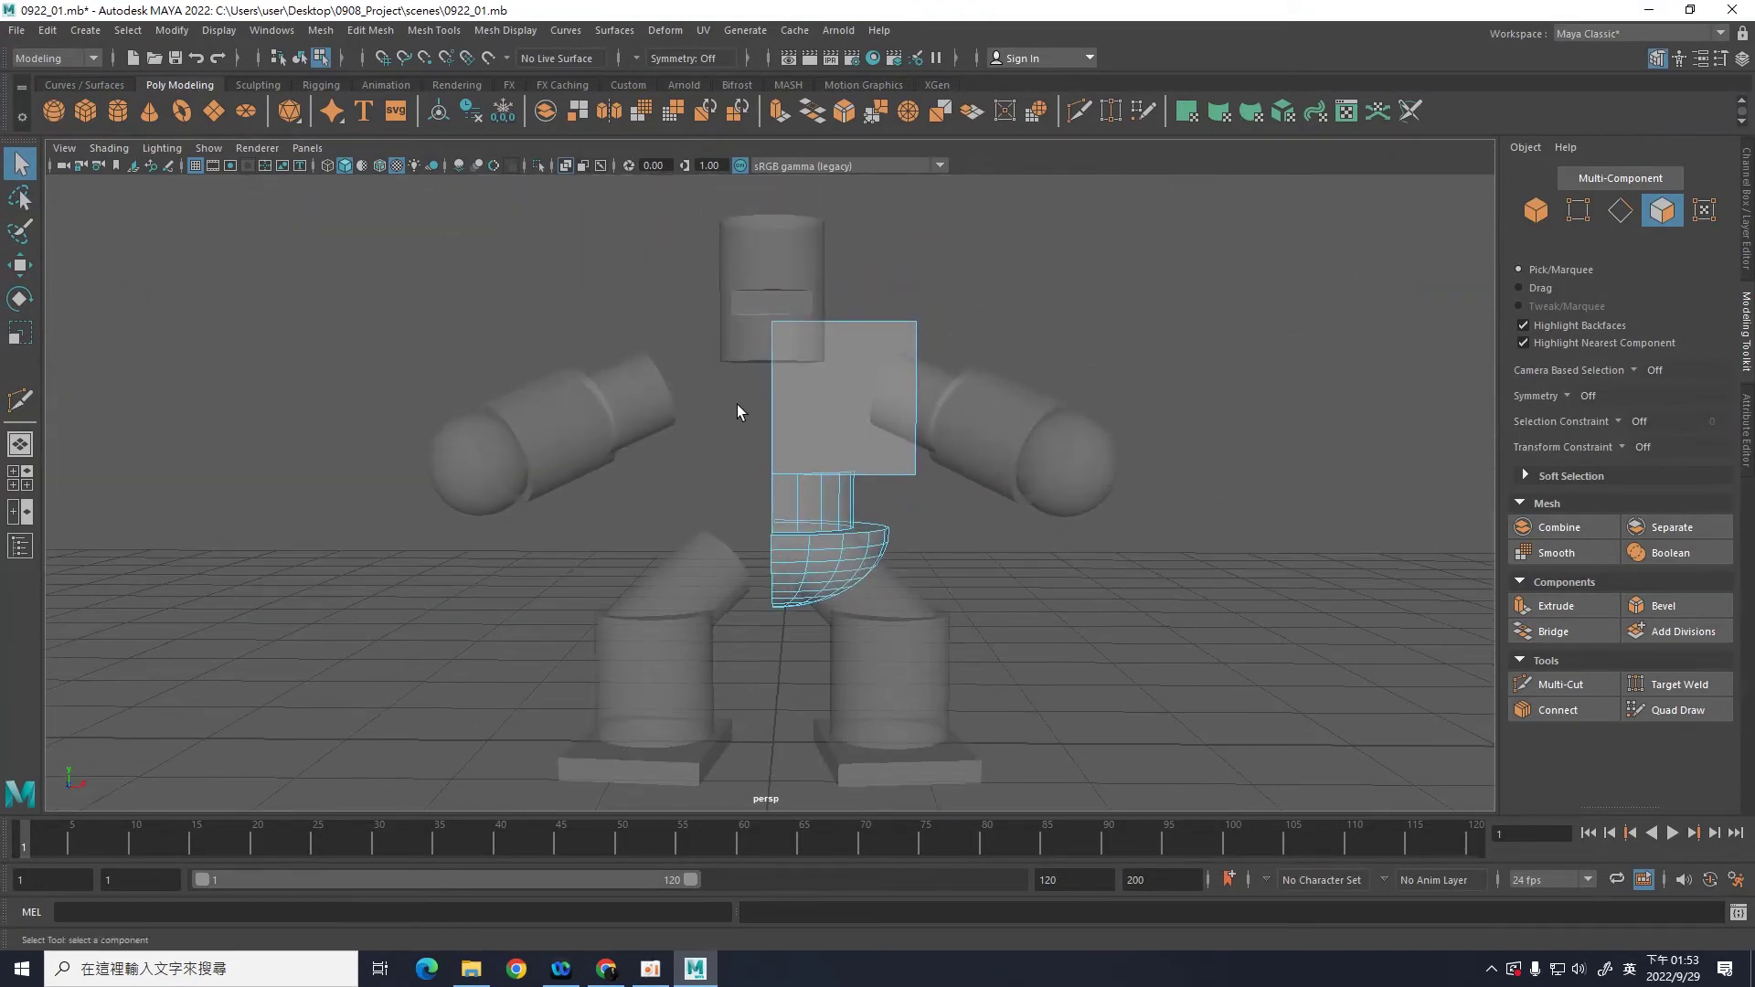
Step: Freeze and reset the half mesh's transformations so its pivot sits at the origin
click(1537, 212)
alt+drag(830, 422, 853, 421)
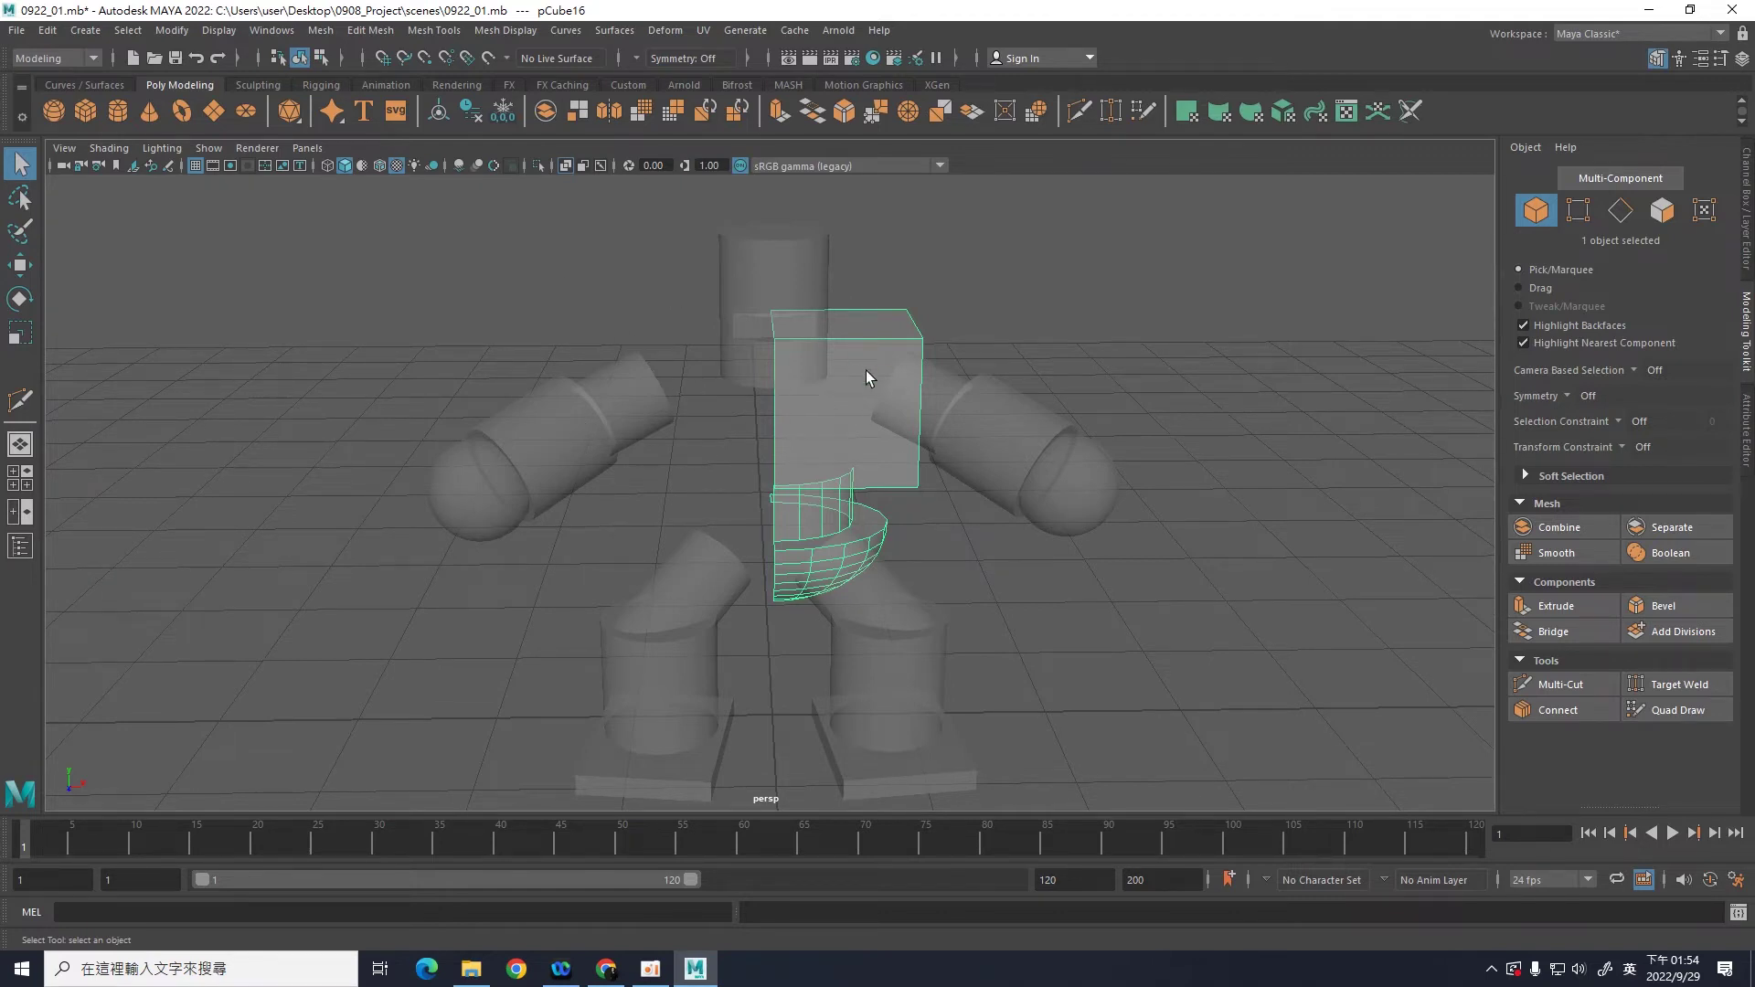
key(w)
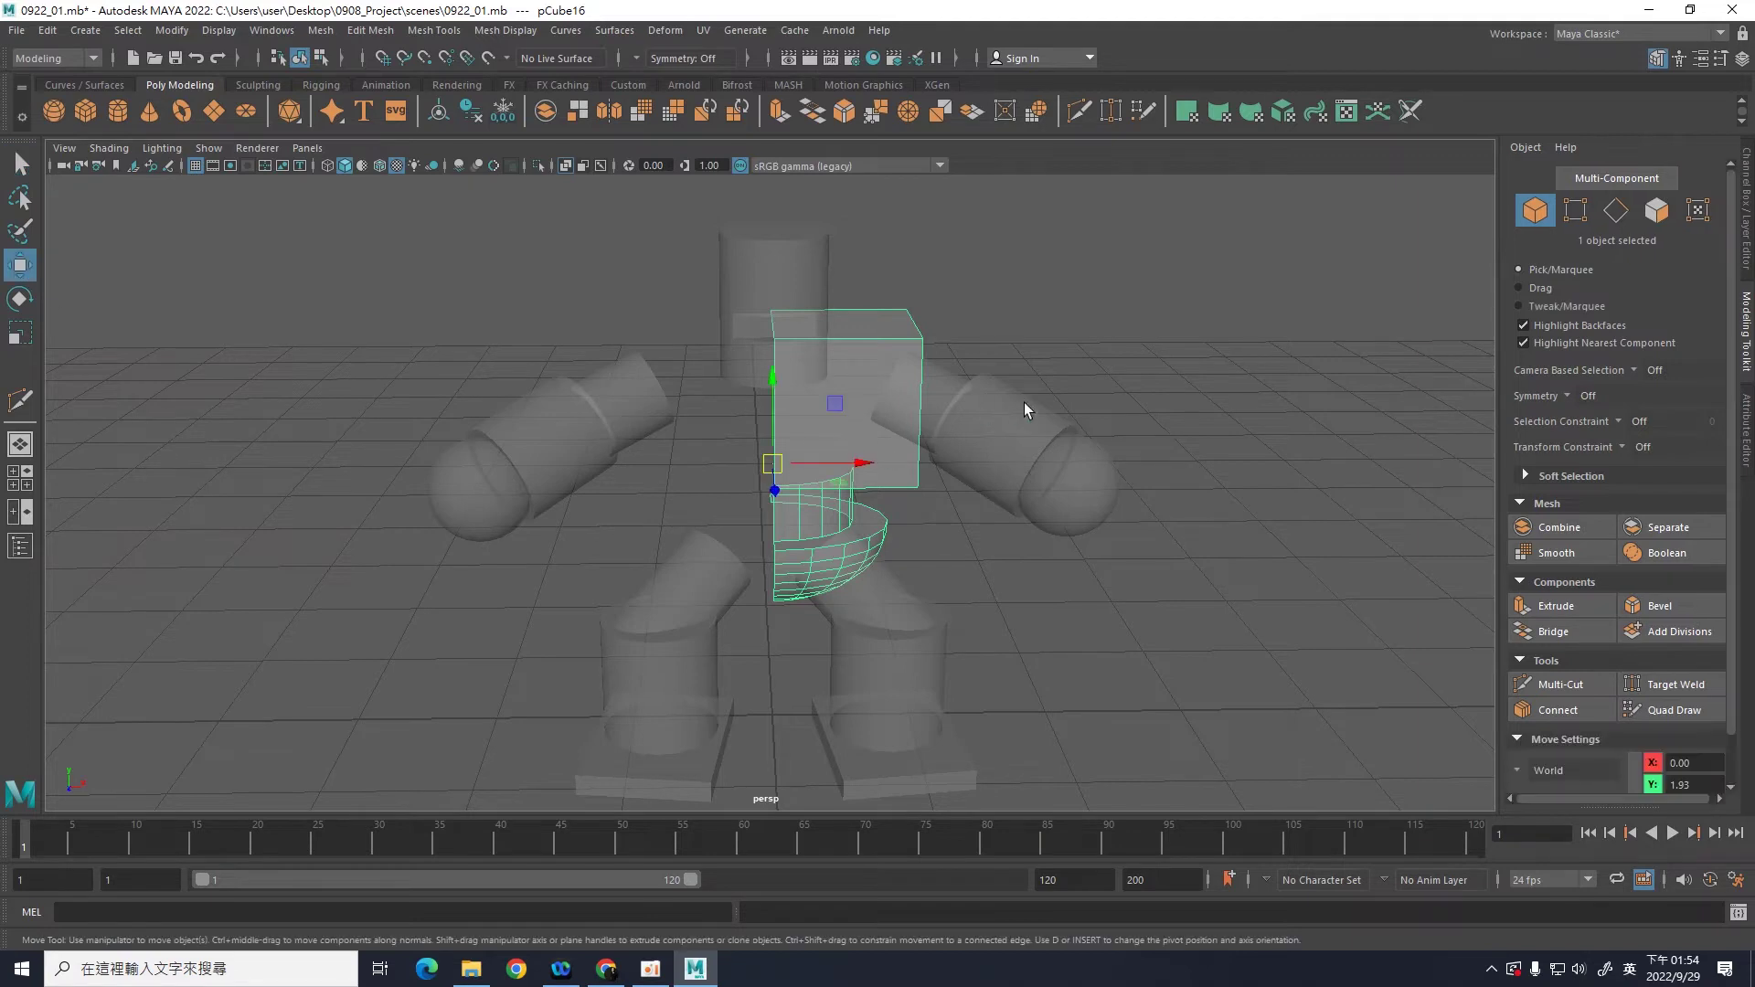
alt+drag(1024, 408, 956, 407)
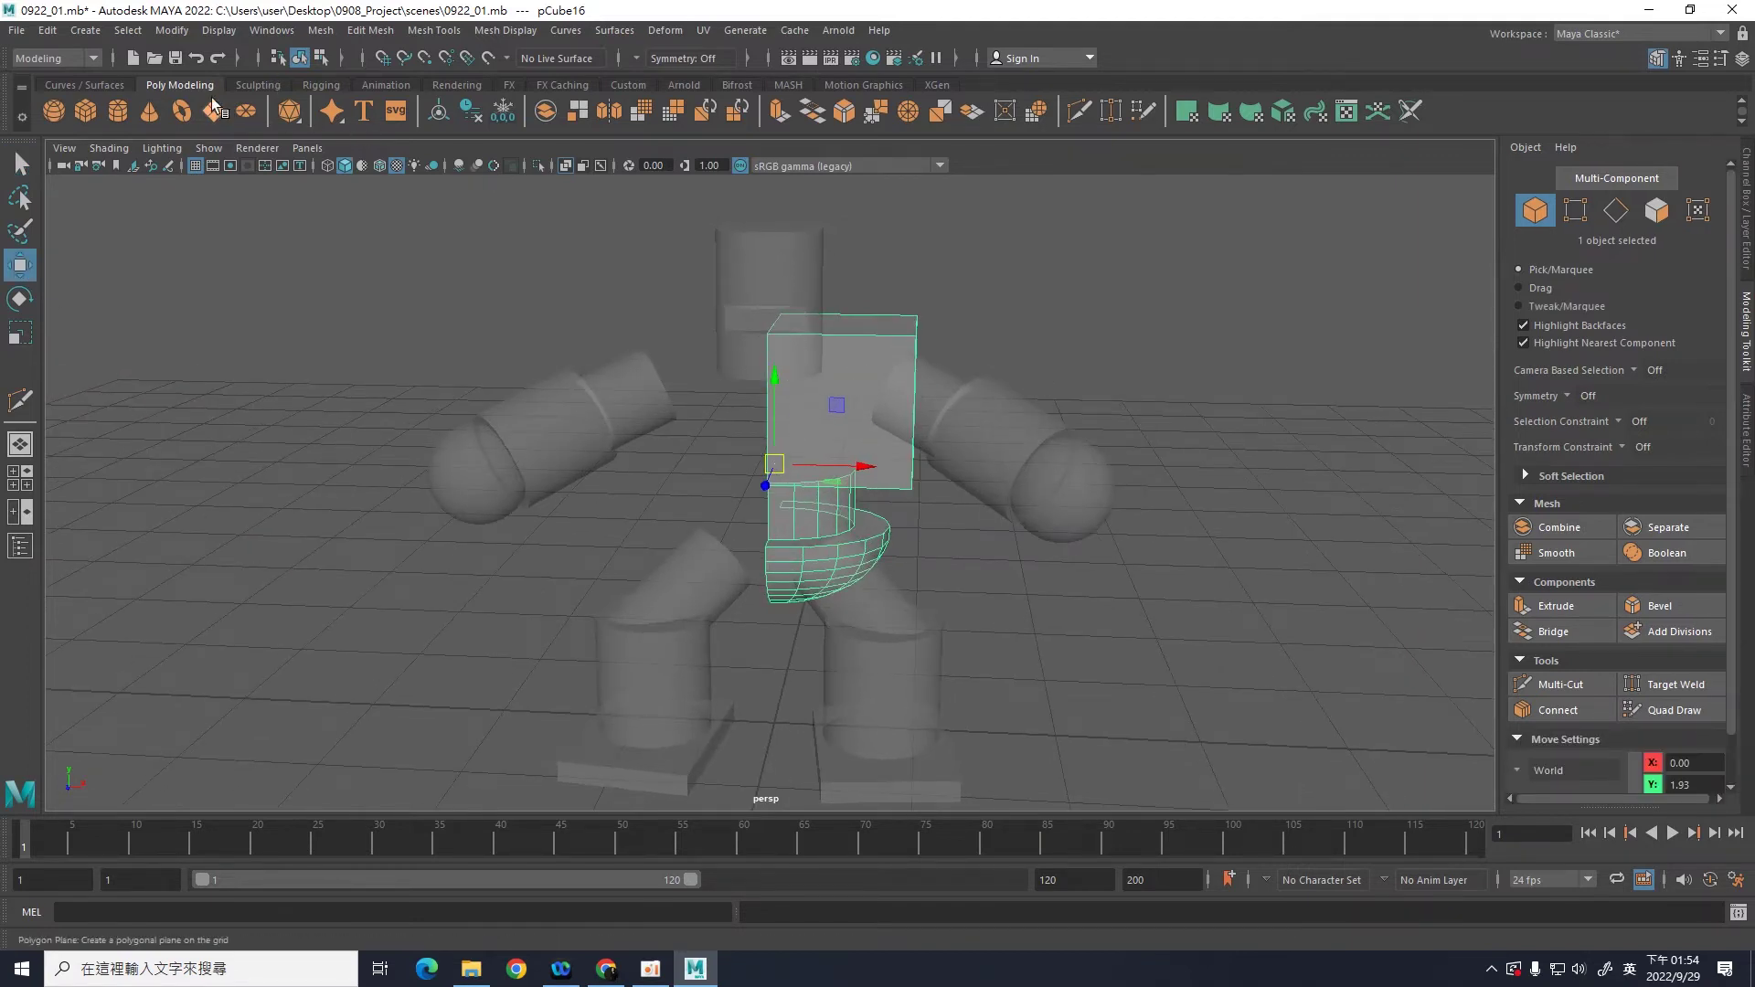
click(170, 32)
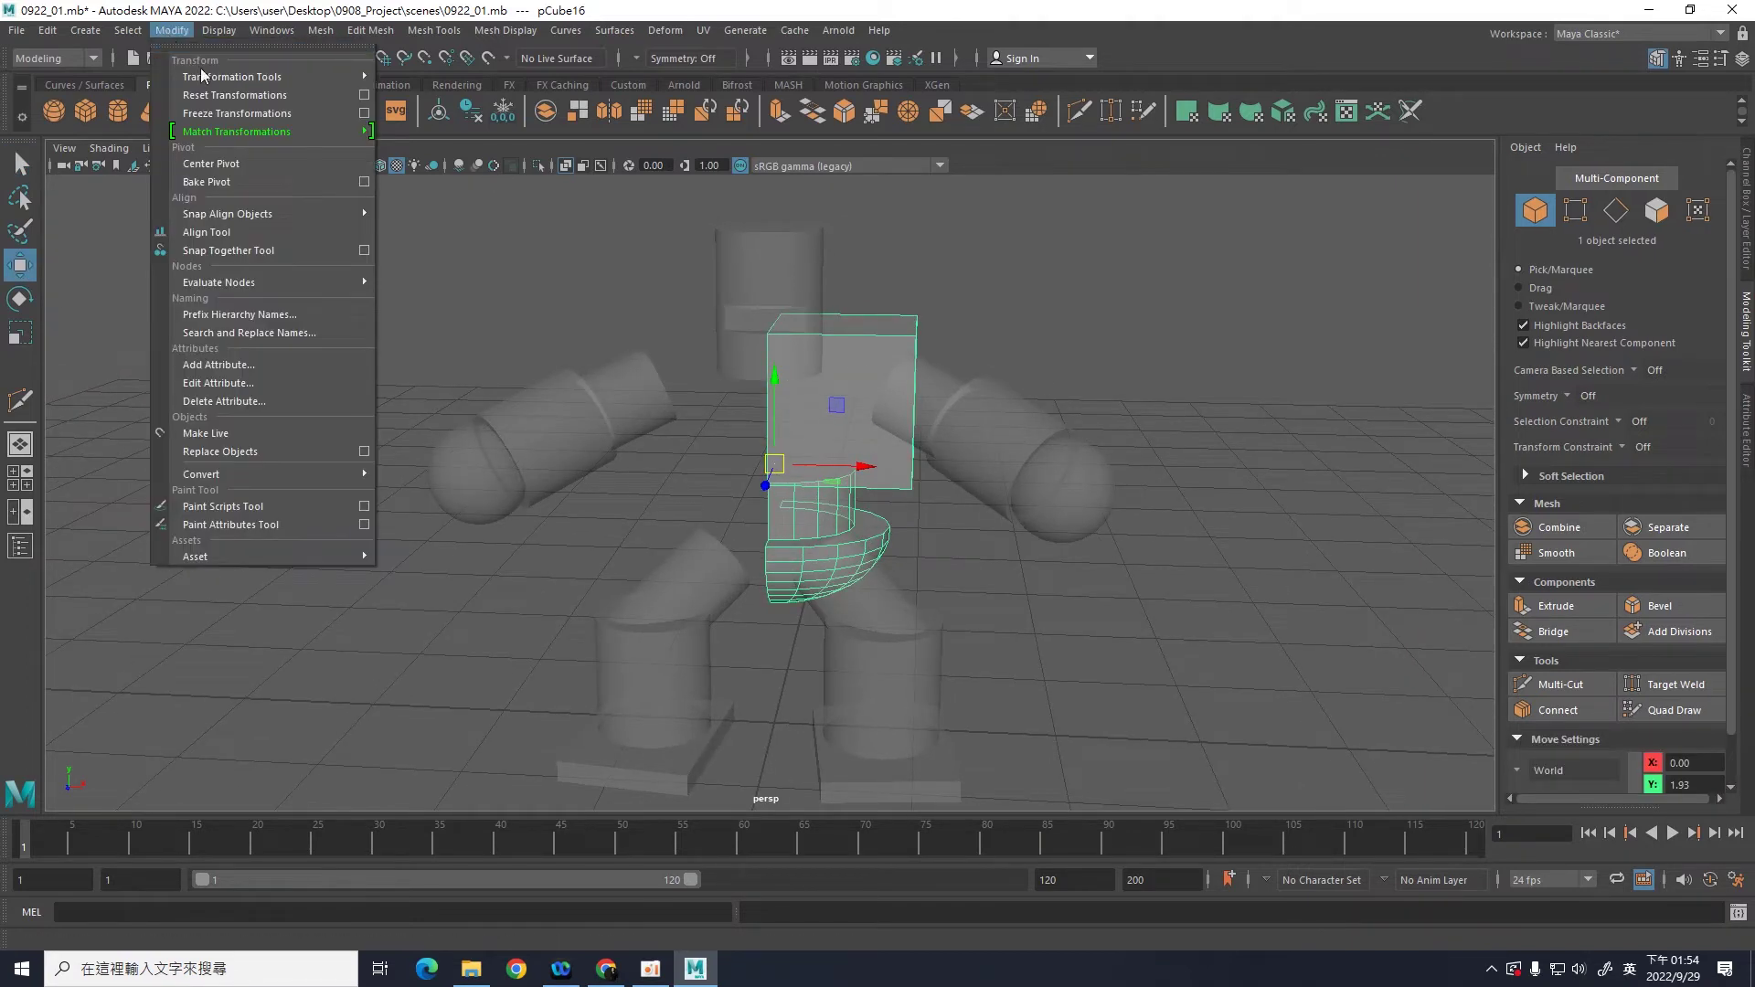
click(239, 113)
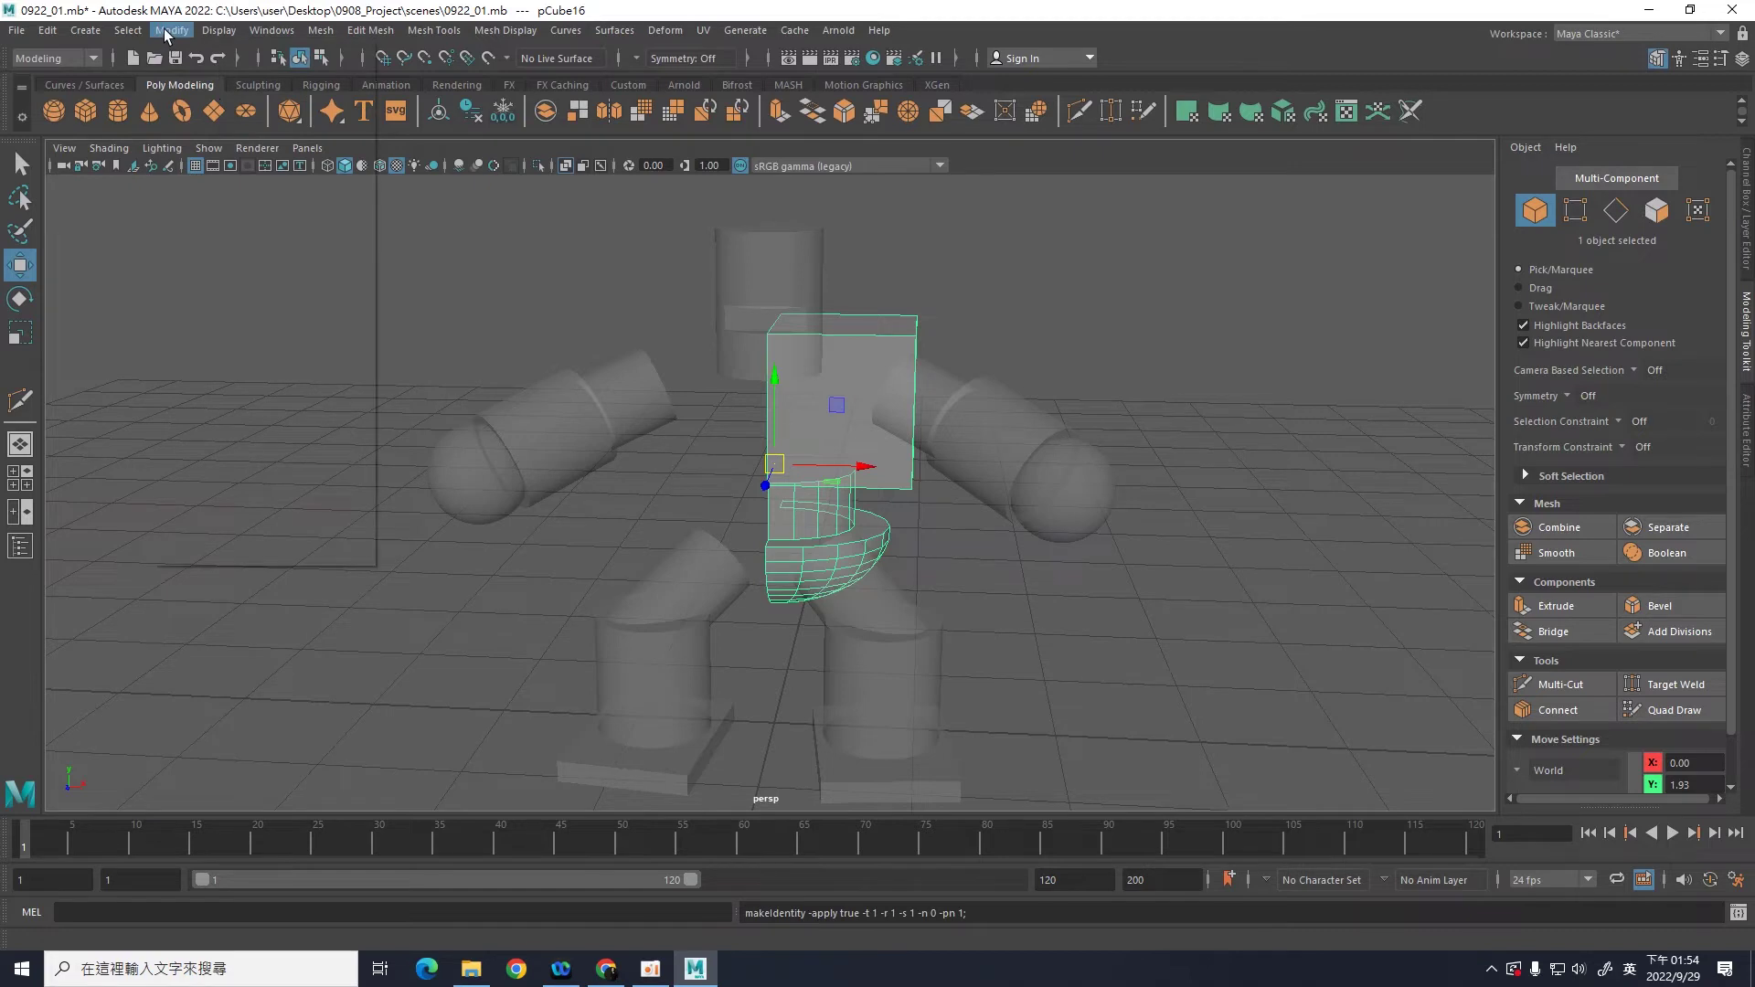
click(179, 31)
click(234, 95)
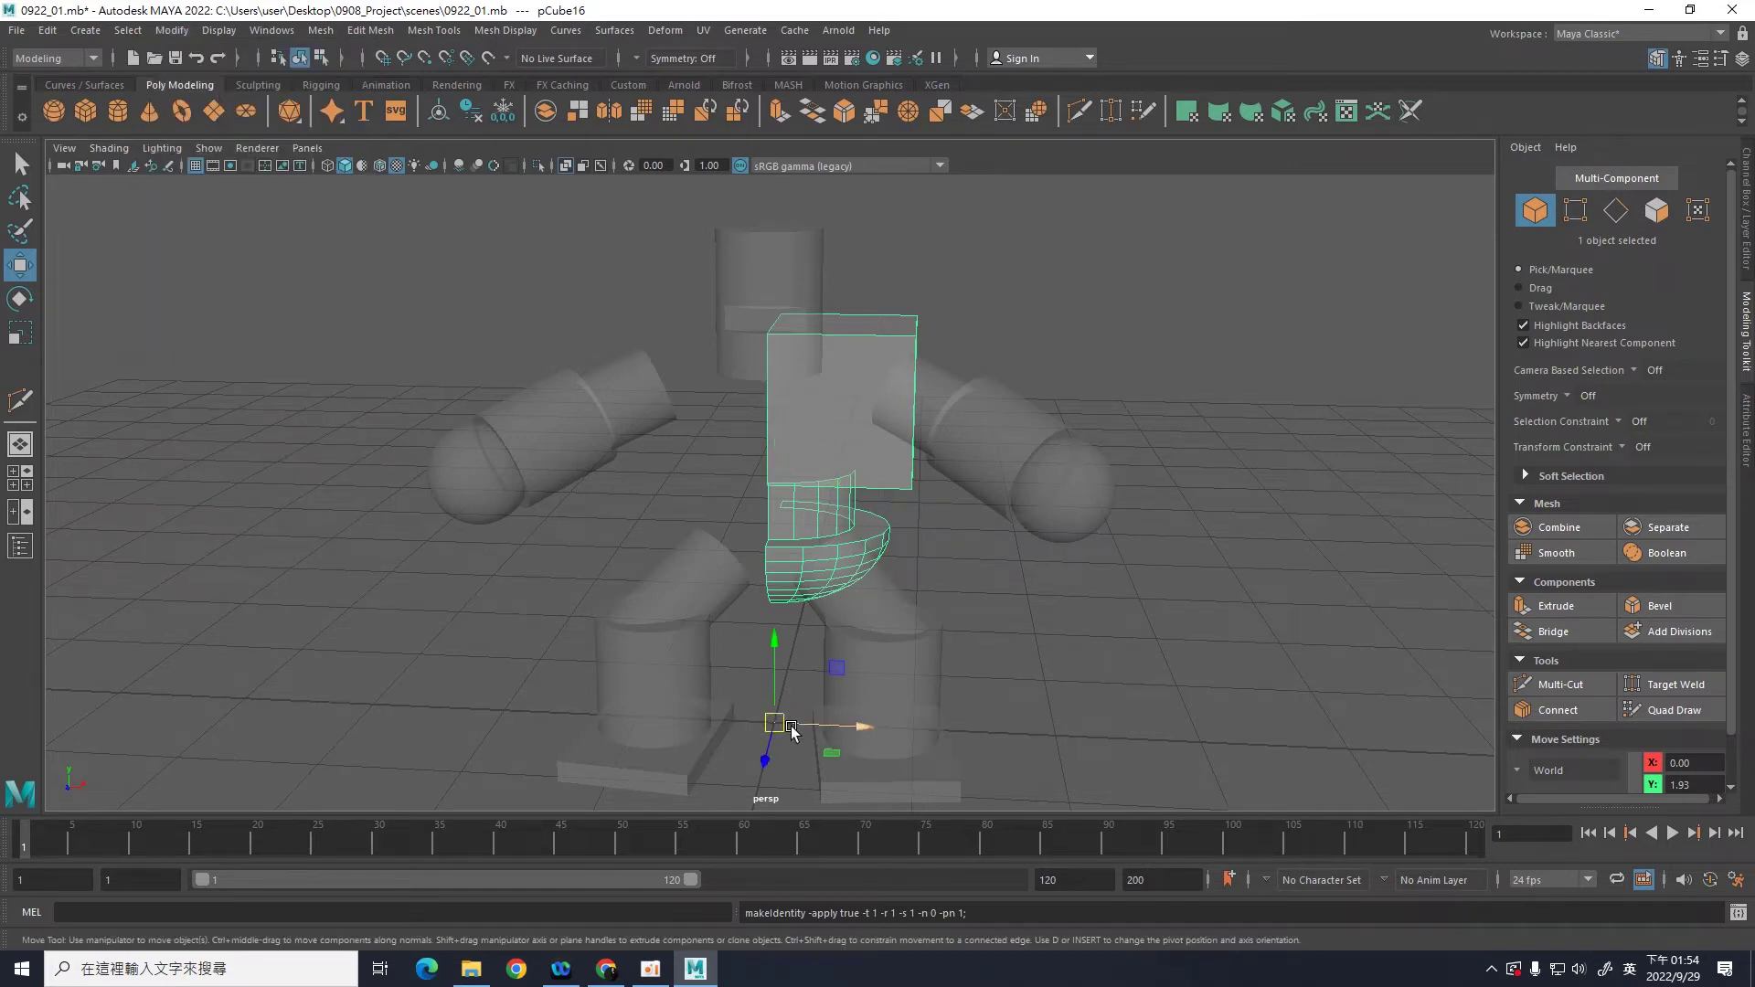
Step: Duplicate Special the half body as an Instance with Scale X -1, then reselect the original half
click(47, 30)
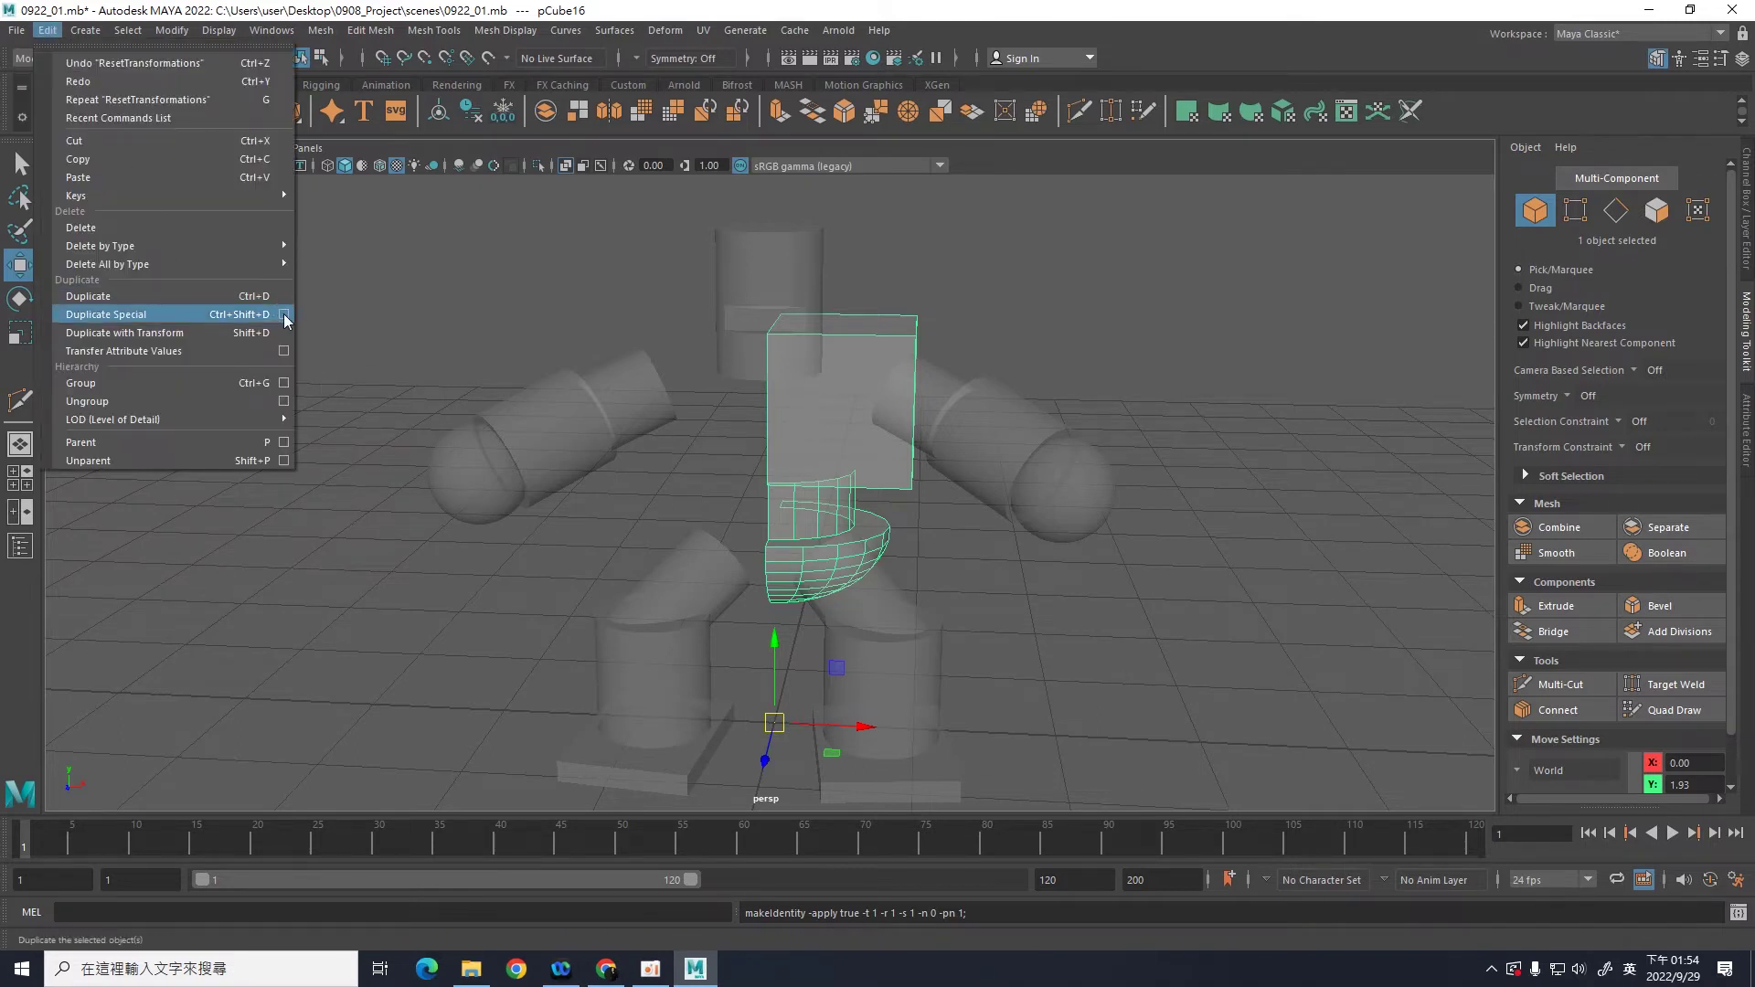
click(283, 314)
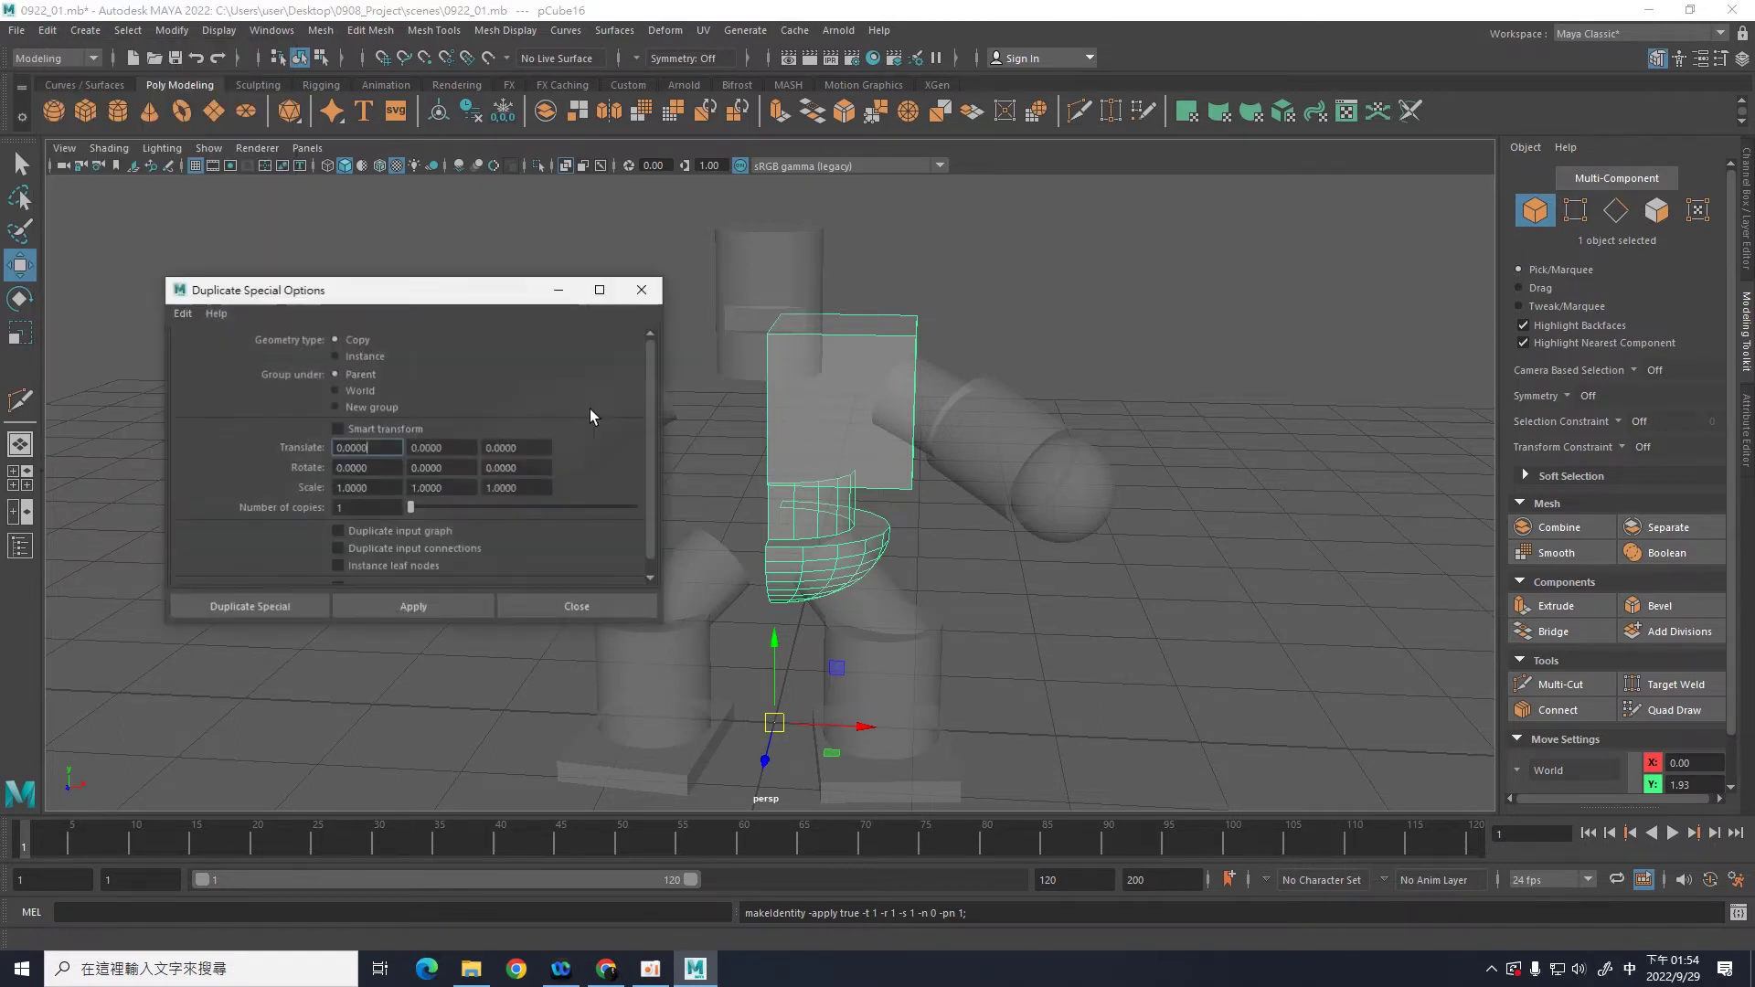
click(336, 355)
click(344, 487)
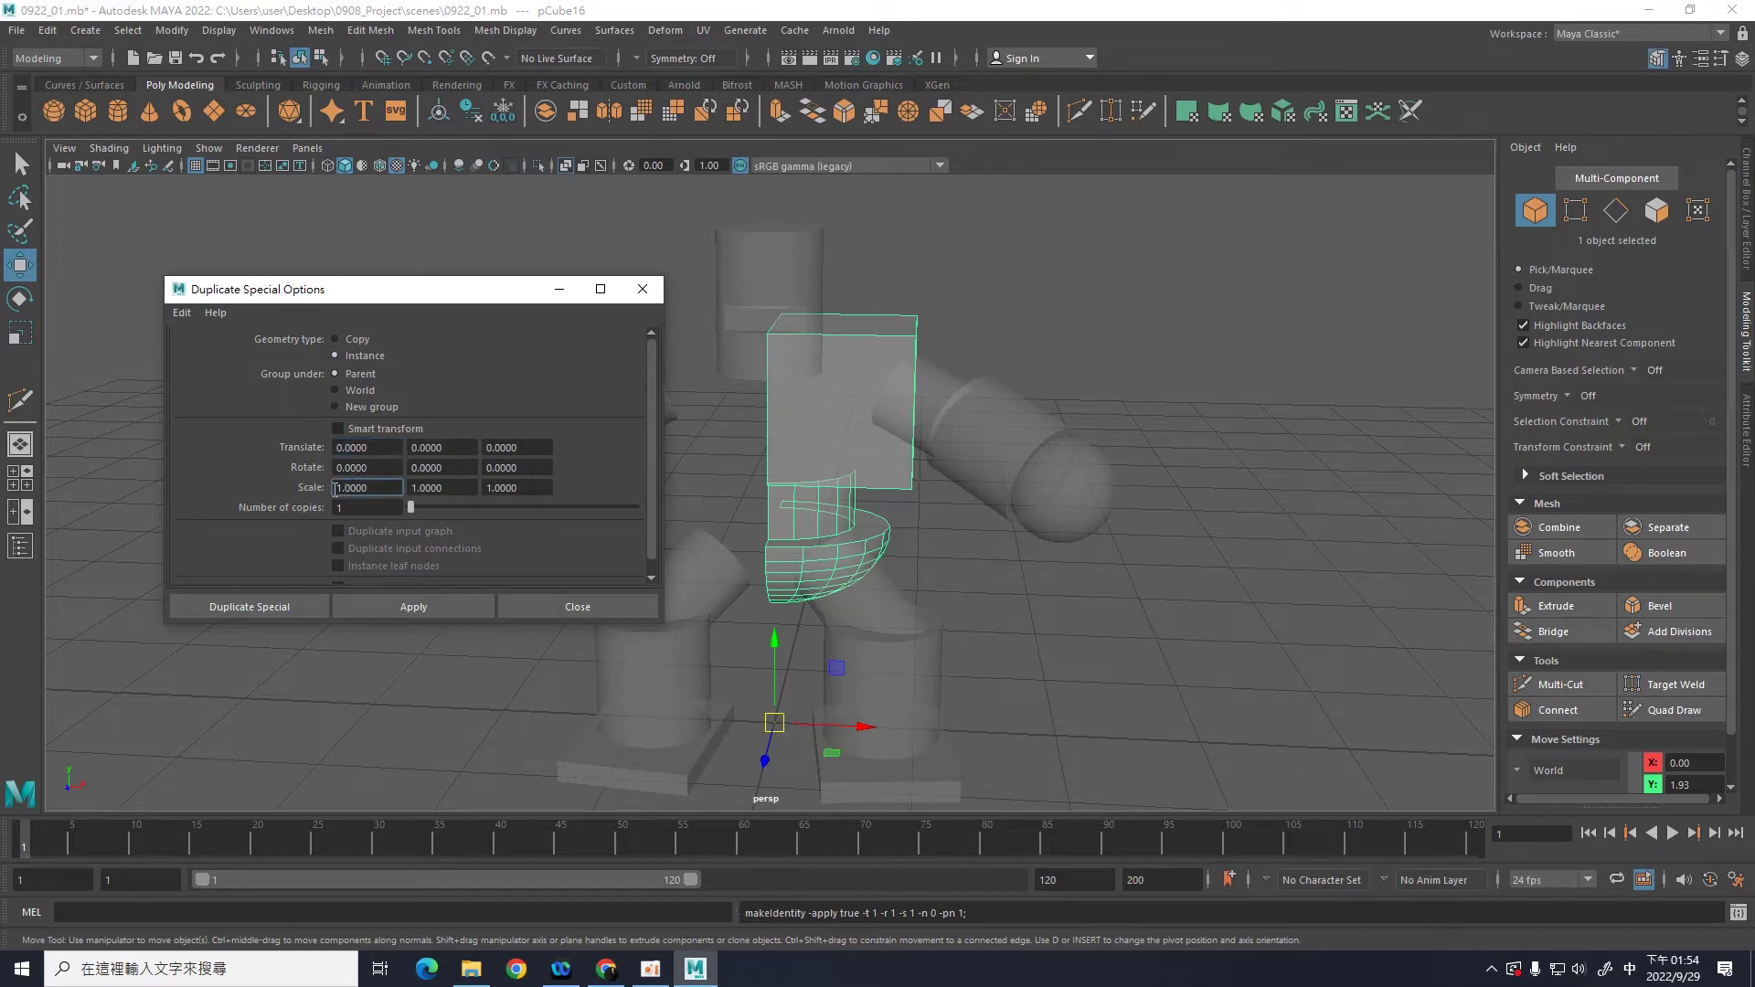
text(-)
click(413, 607)
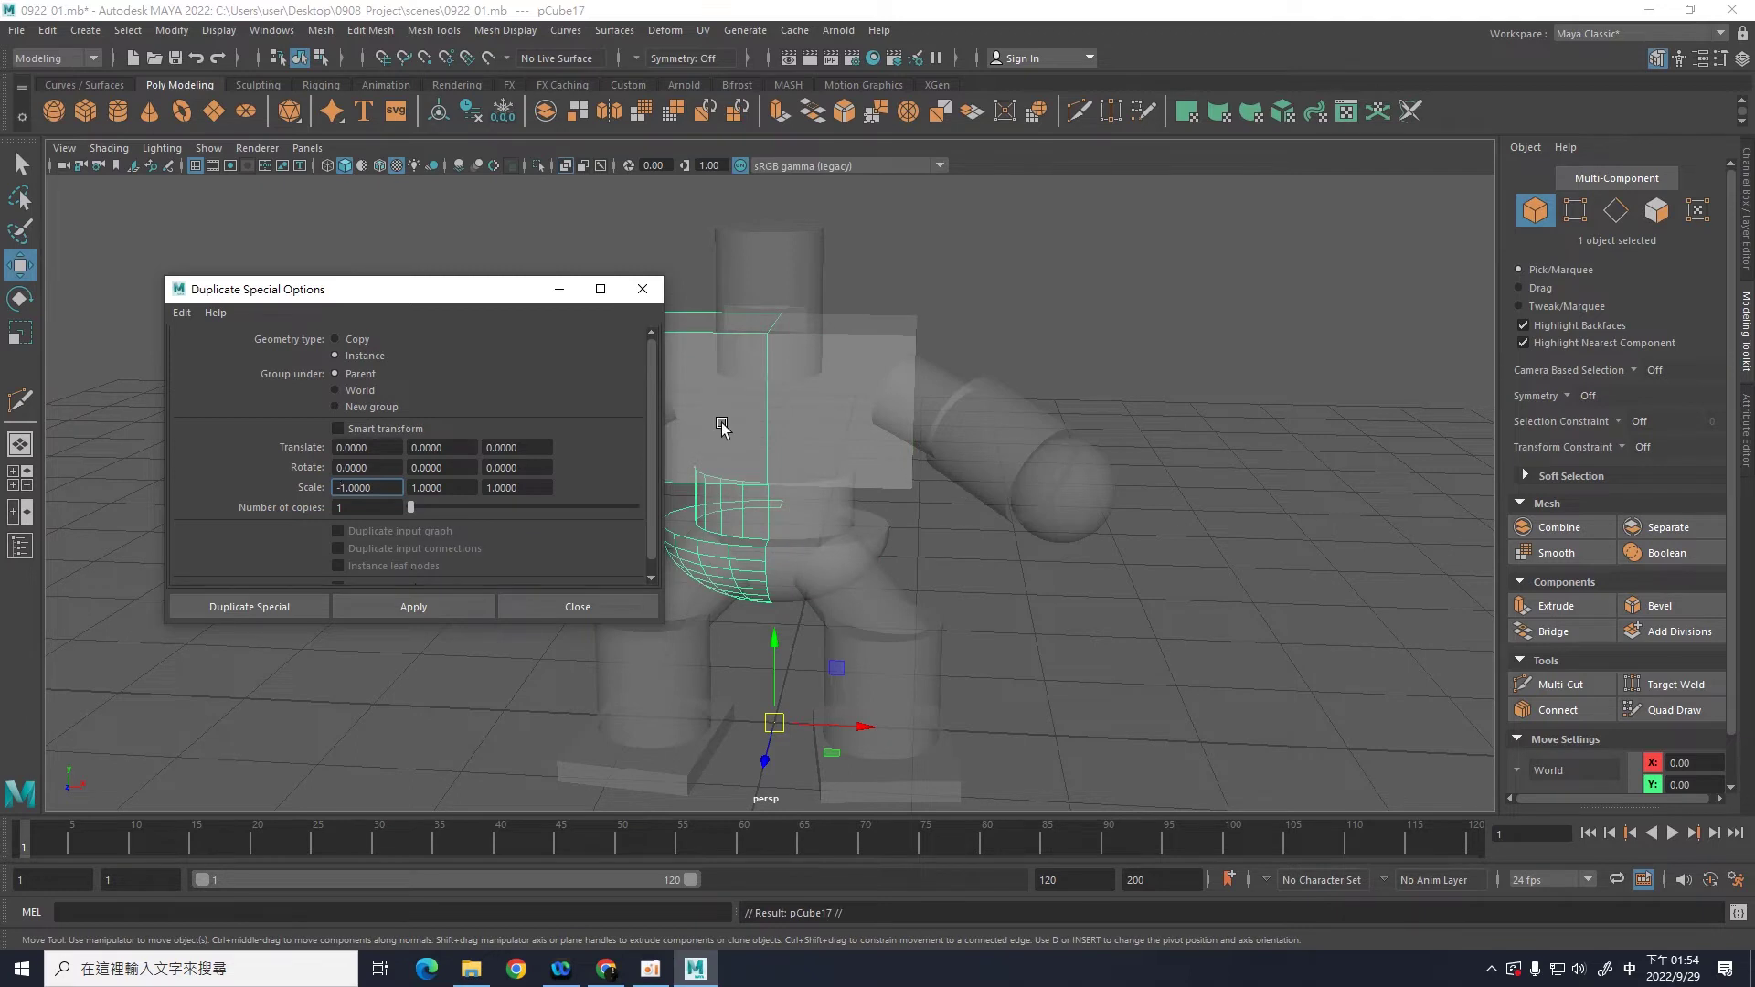
click(643, 293)
click(1100, 370)
click(857, 404)
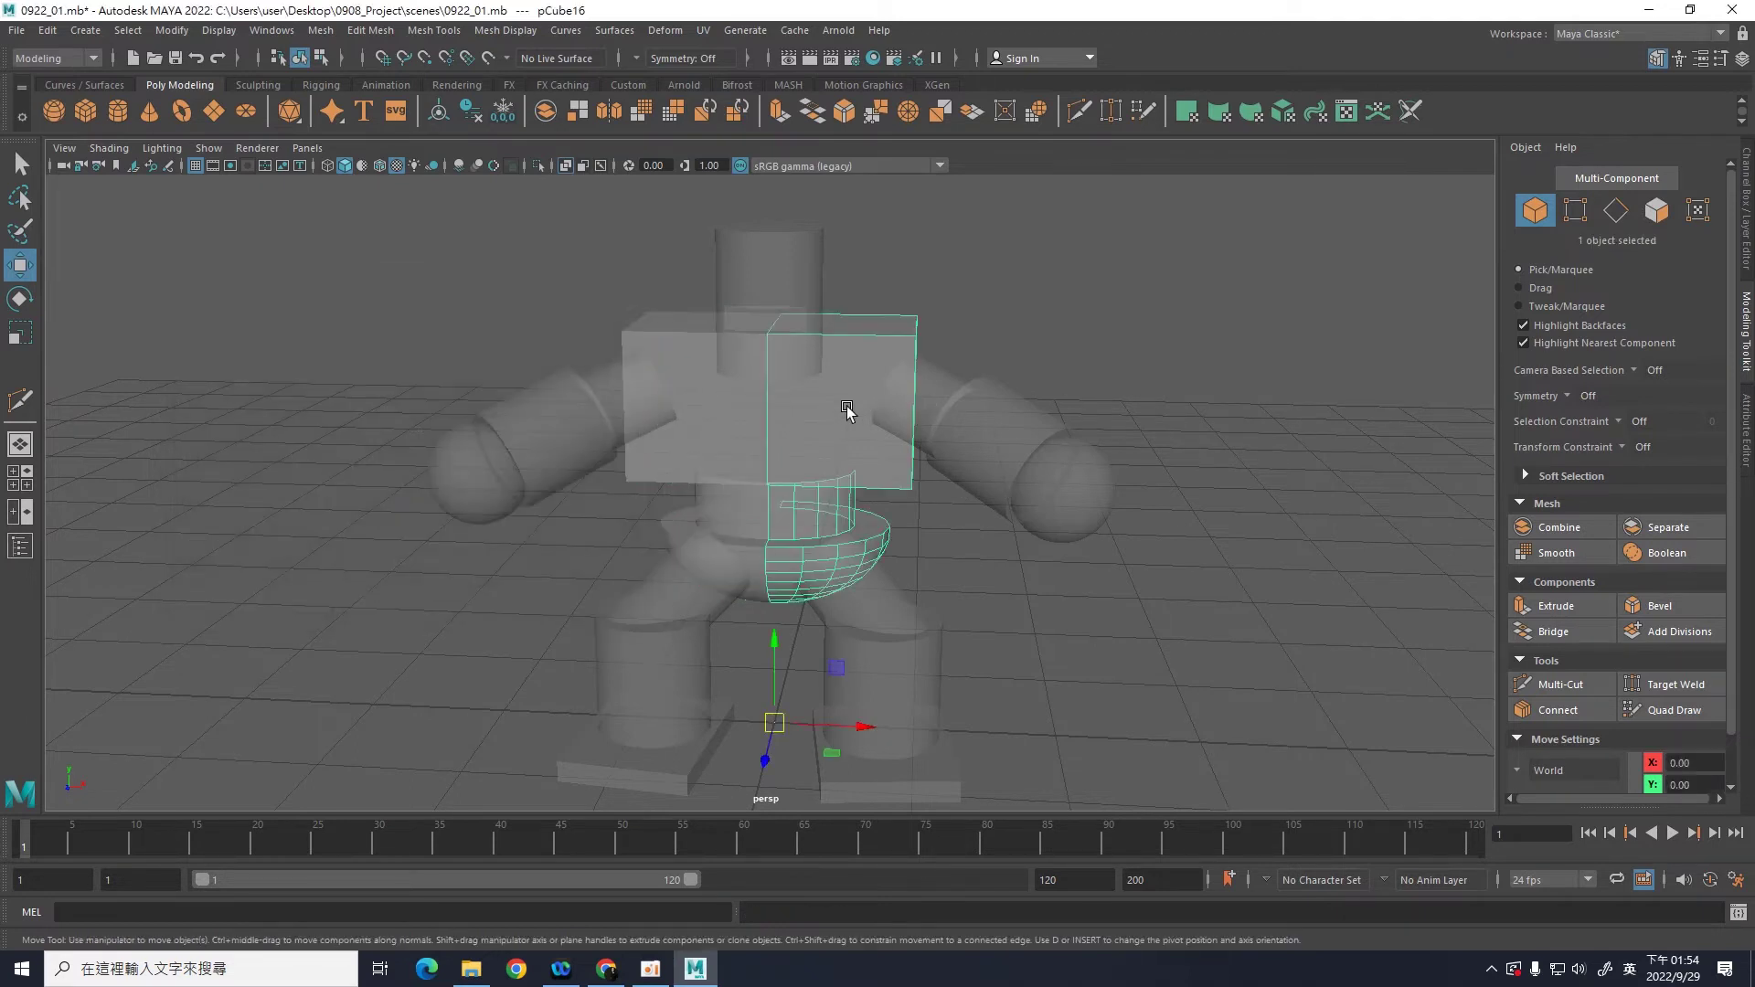
click(721, 418)
Step: Select the original right half and orbit close around its waist ring and pelvis bowl rim
alt+drag(1109, 400, 732, 420)
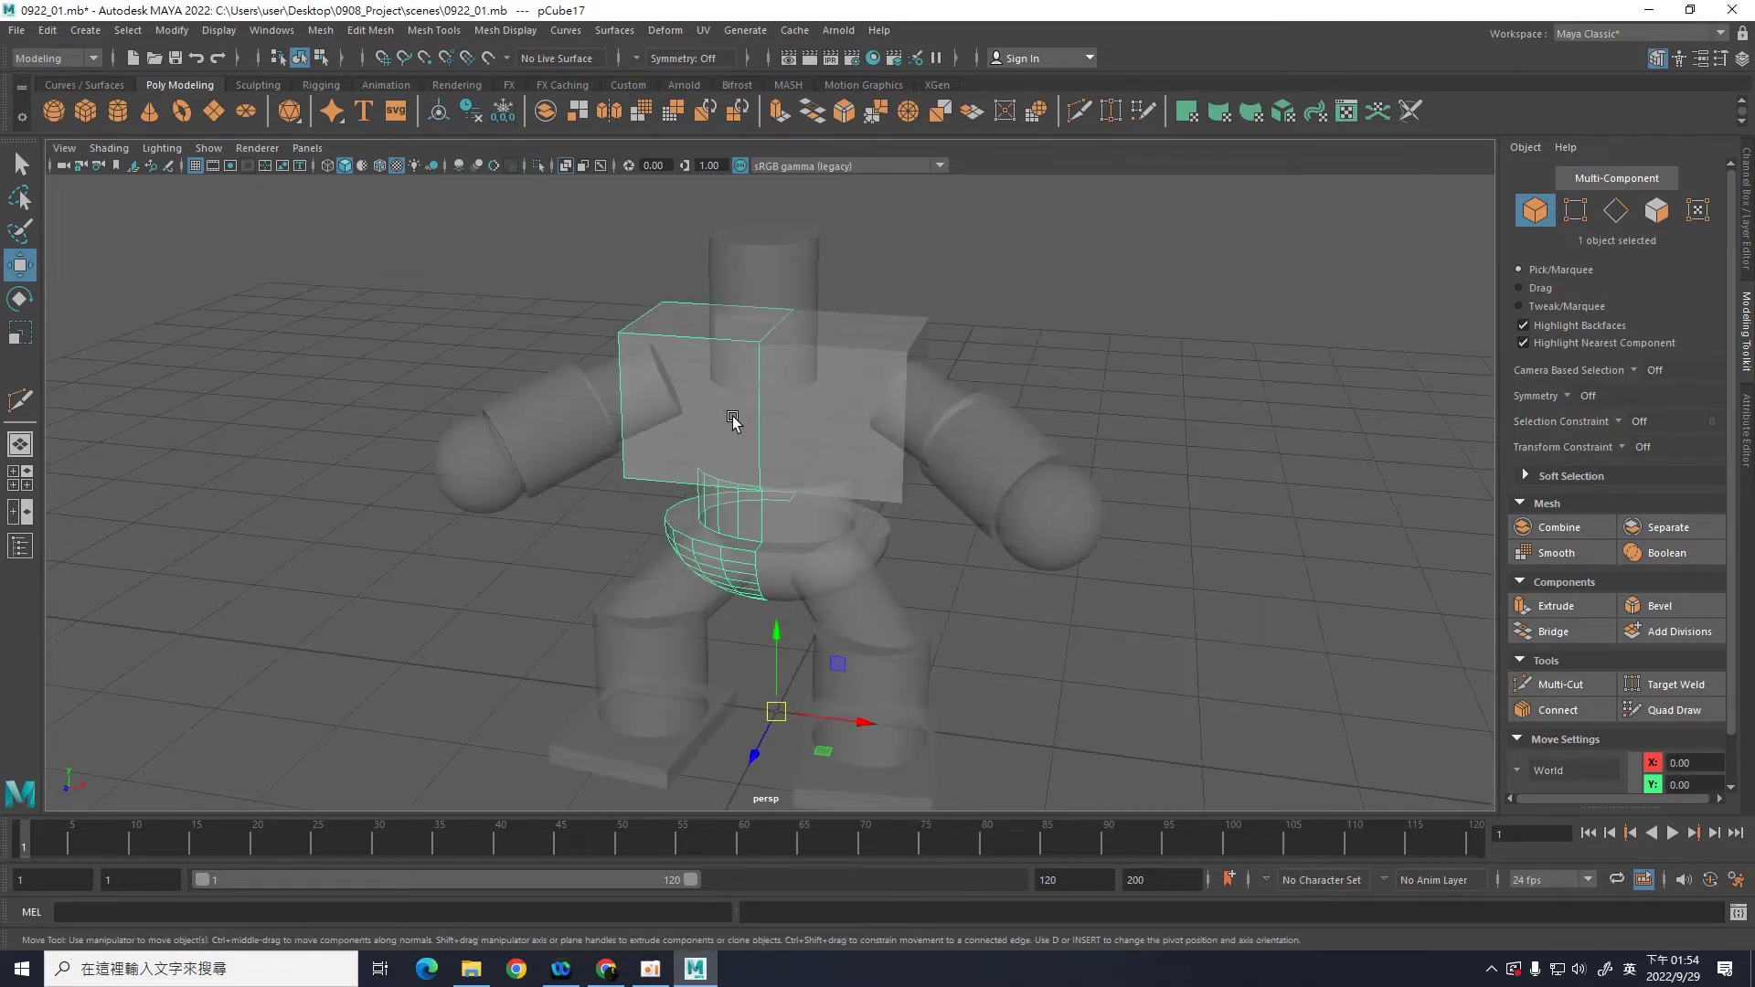
alt+drag(1082, 454, 1063, 471)
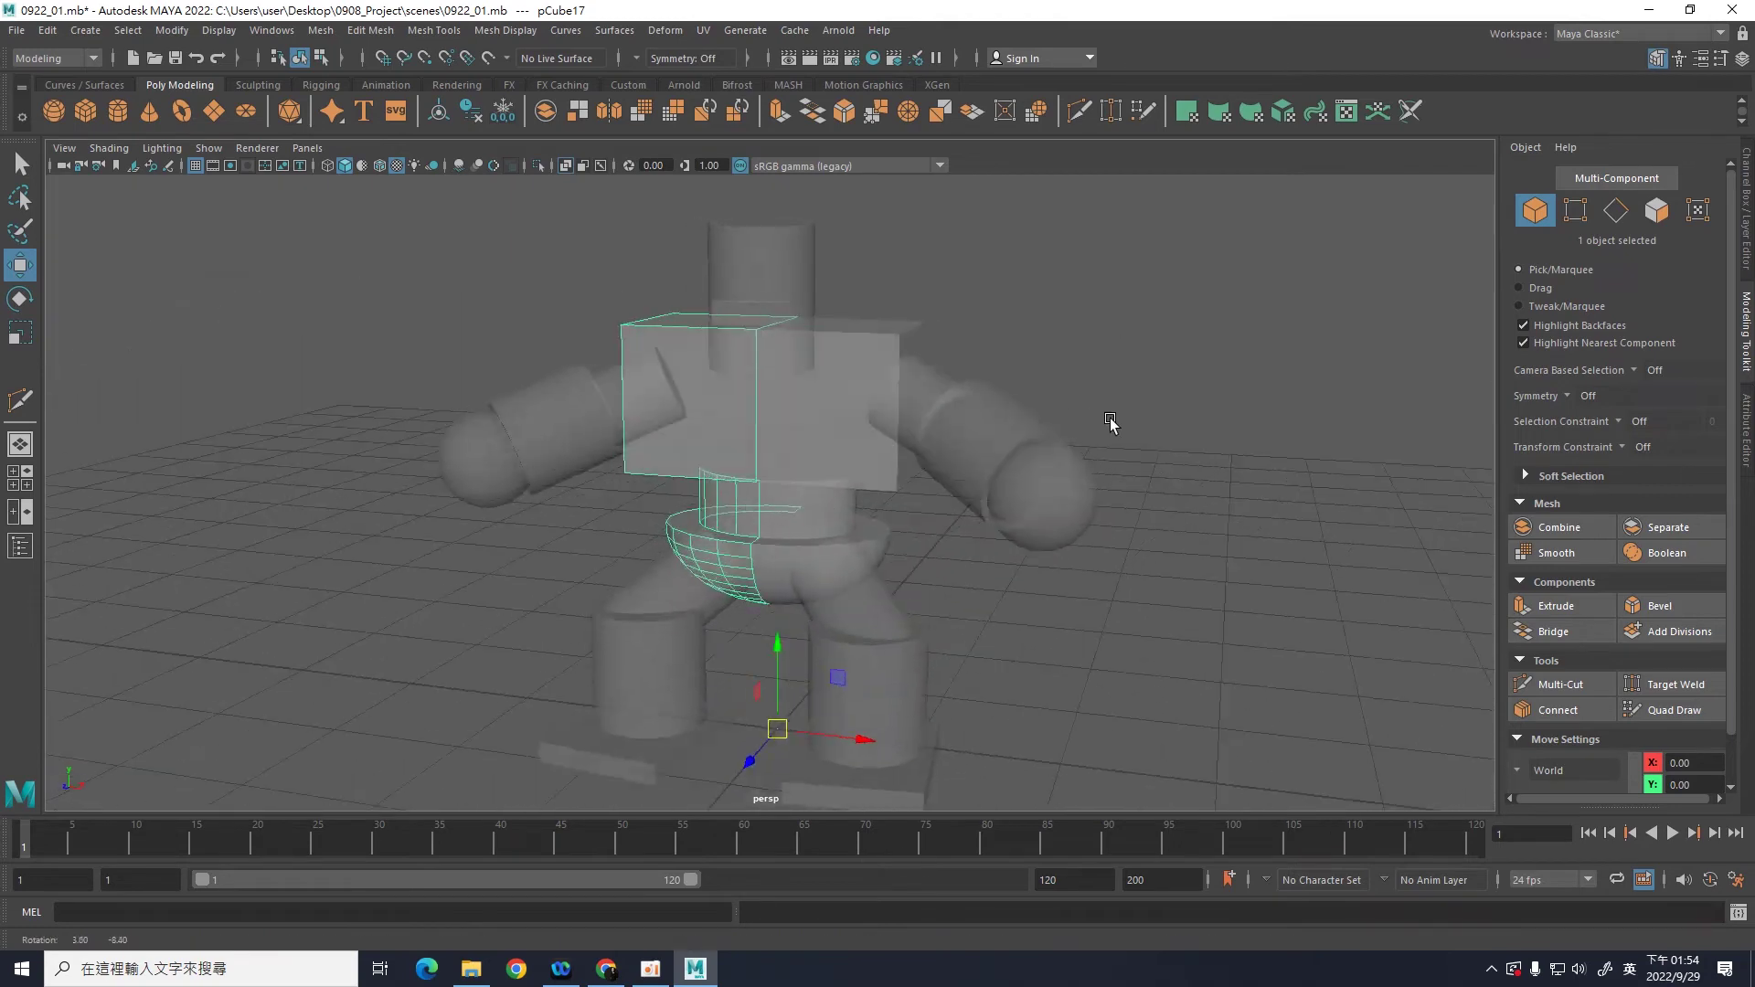
scroll(1172, 647, up, 2)
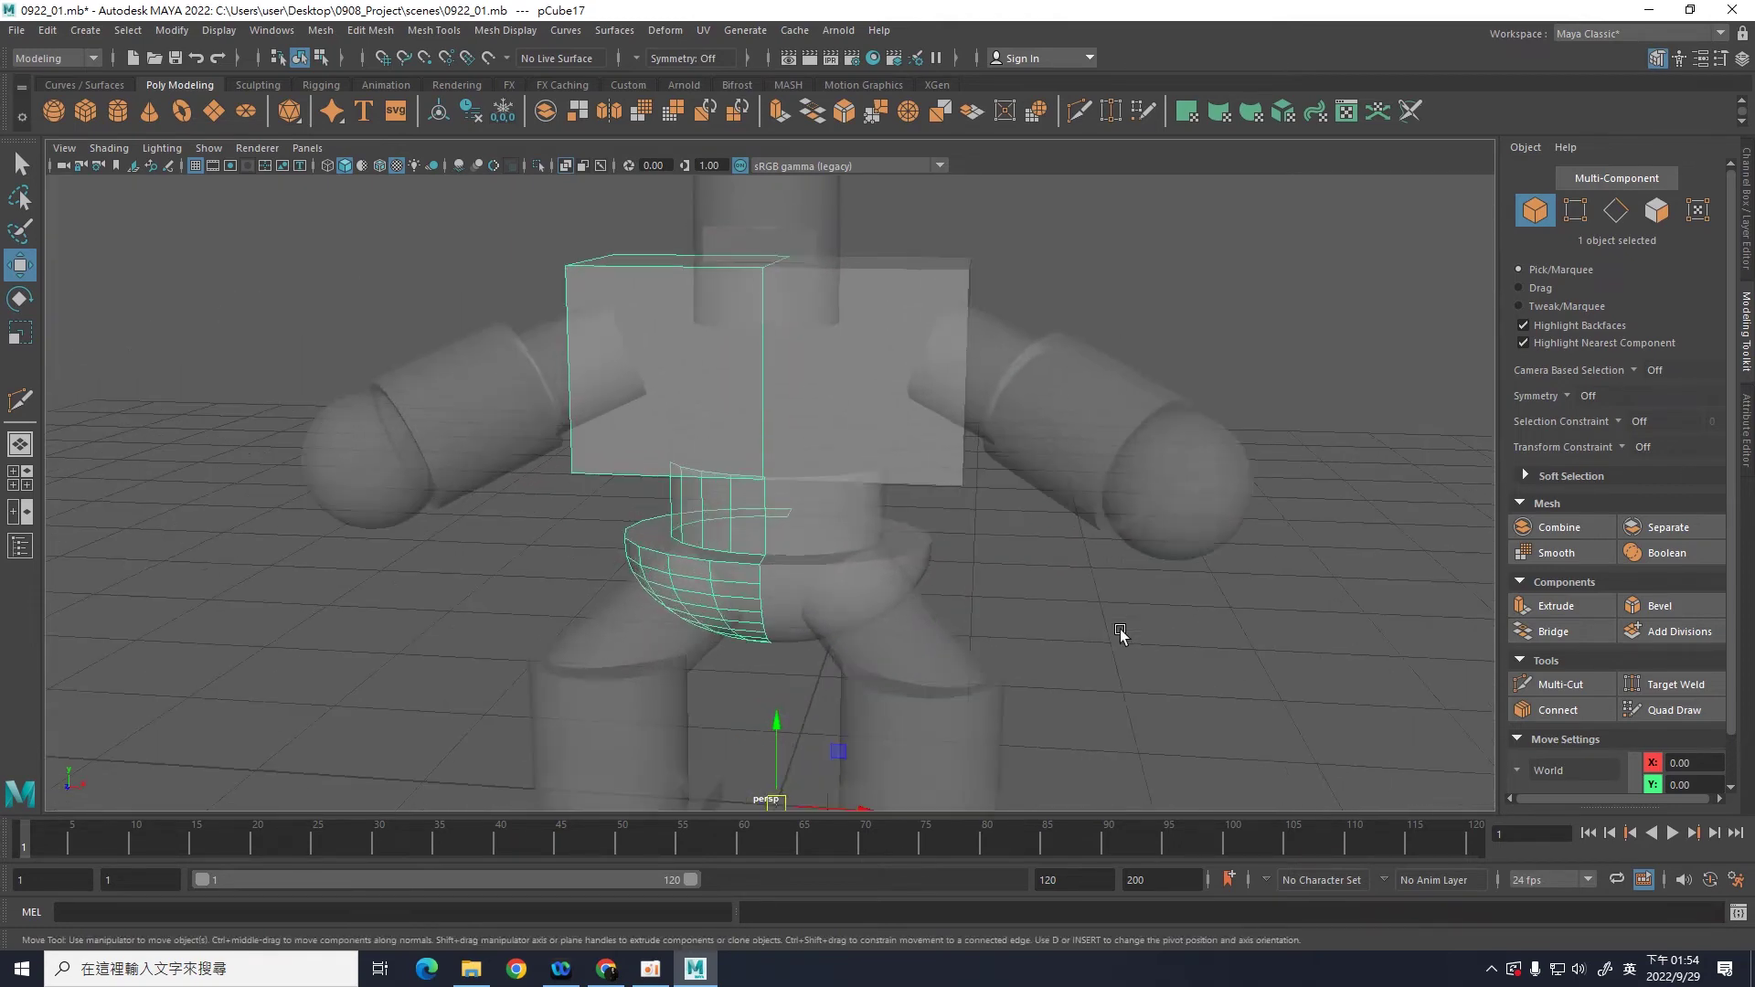
click(811, 524)
mouse_move(1060, 619)
alt+mouse_down()
mouse_move(1105, 587)
mouse_move(1089, 560)
alt+mouse_up()
scroll(1058, 621, up, 2)
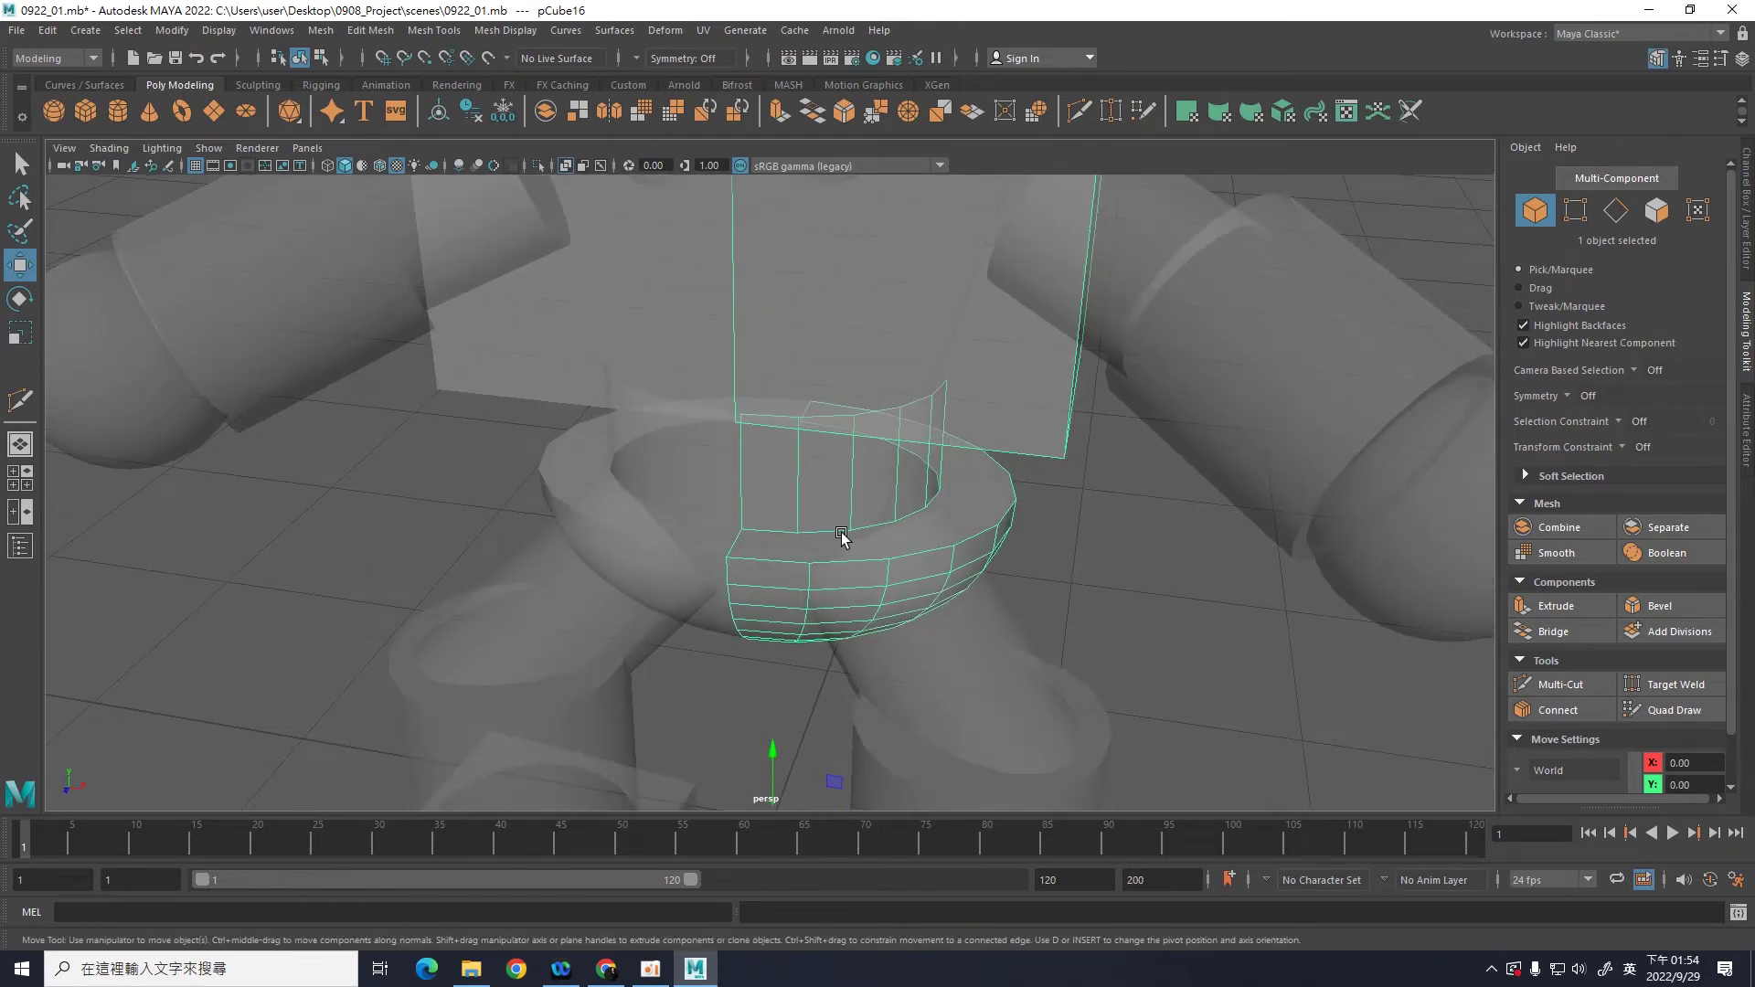
mouse_move(1122, 609)
alt+mouse_down()
mouse_move(893, 603)
mouse_move(1069, 615)
mouse_move(1050, 588)
alt+mouse_up()
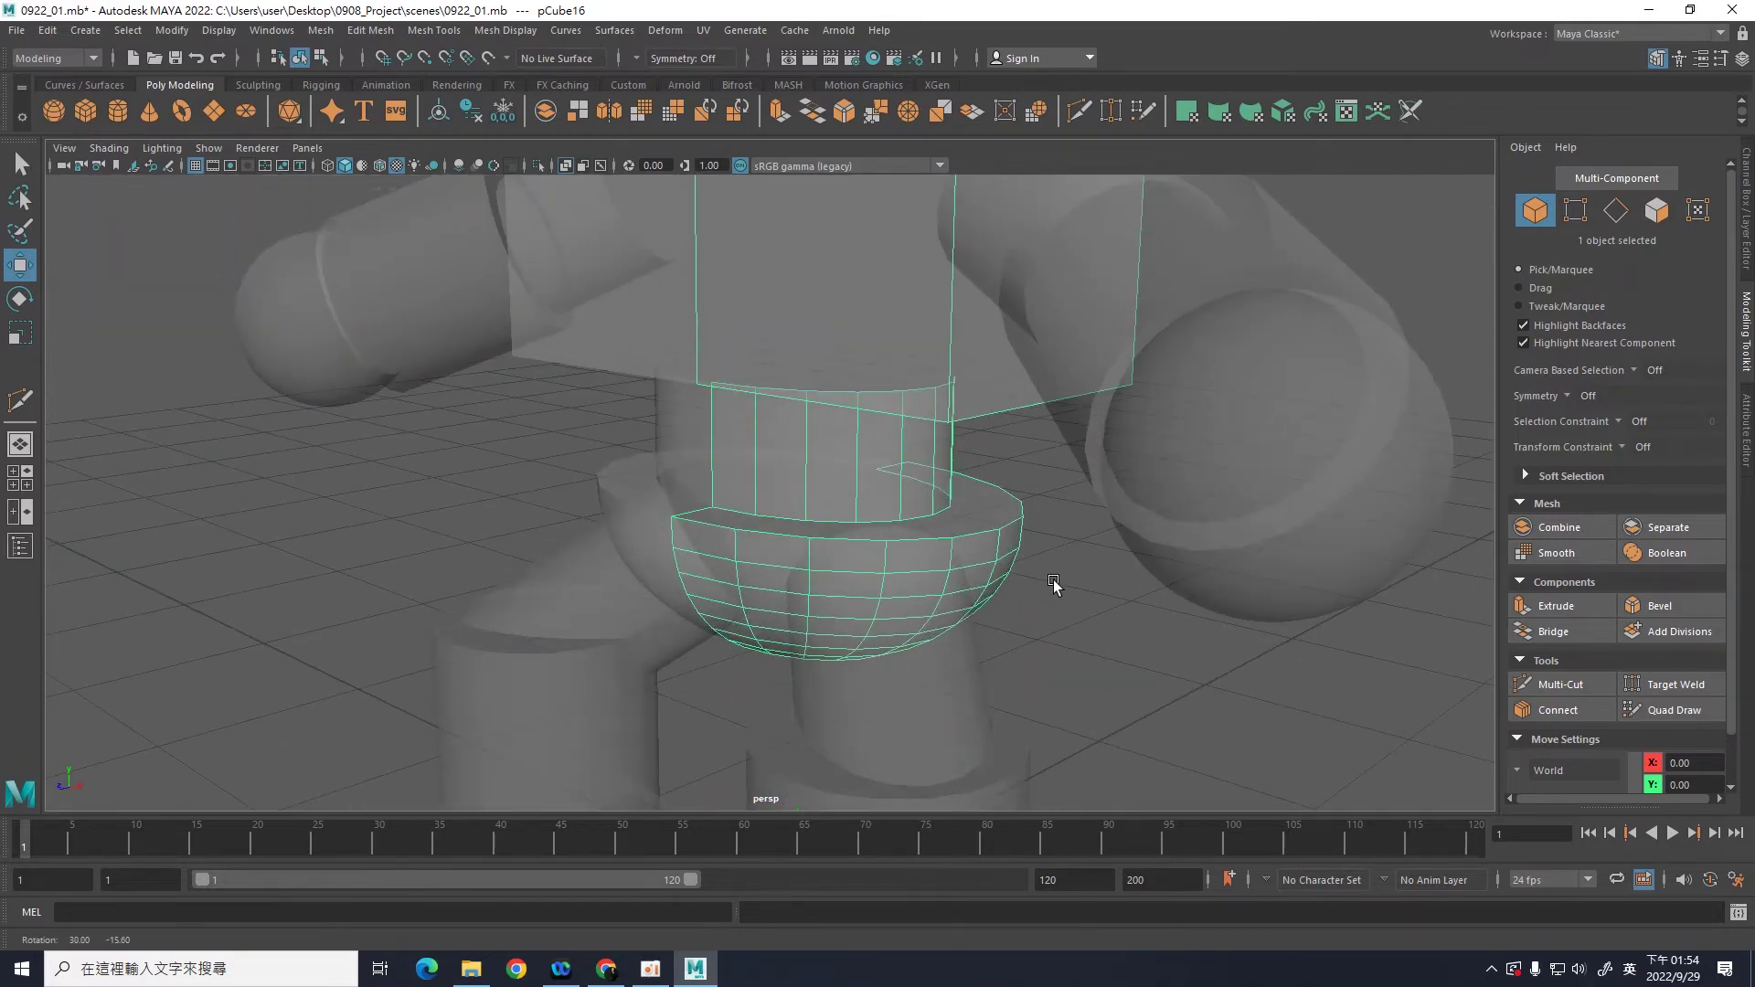
mouse_move(1139, 639)
alt+mouse_down()
mouse_move(1038, 576)
mouse_move(1029, 607)
mouse_move(960, 588)
mouse_move(1018, 607)
mouse_move(819, 474)
alt+mouse_up()
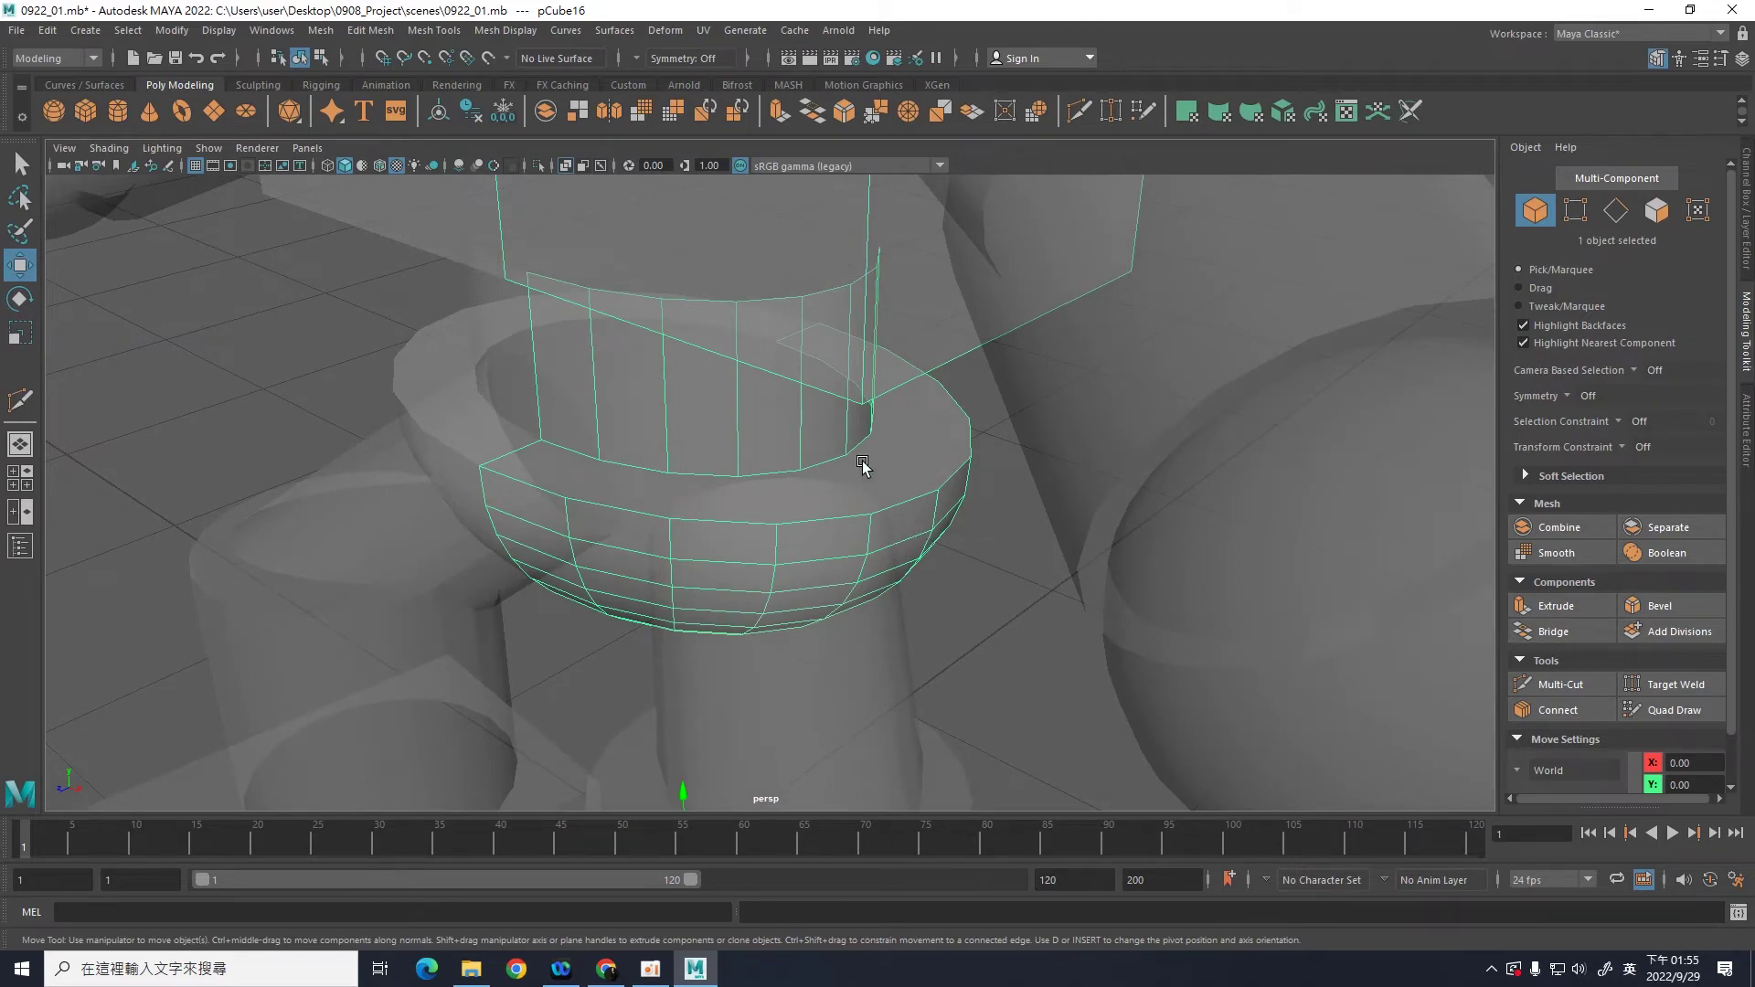
mouse_move(1026, 645)
alt+mouse_down()
mouse_move(874, 607)
mouse_move(924, 595)
mouse_move(979, 658)
mouse_move(863, 628)
alt+mouse_up()
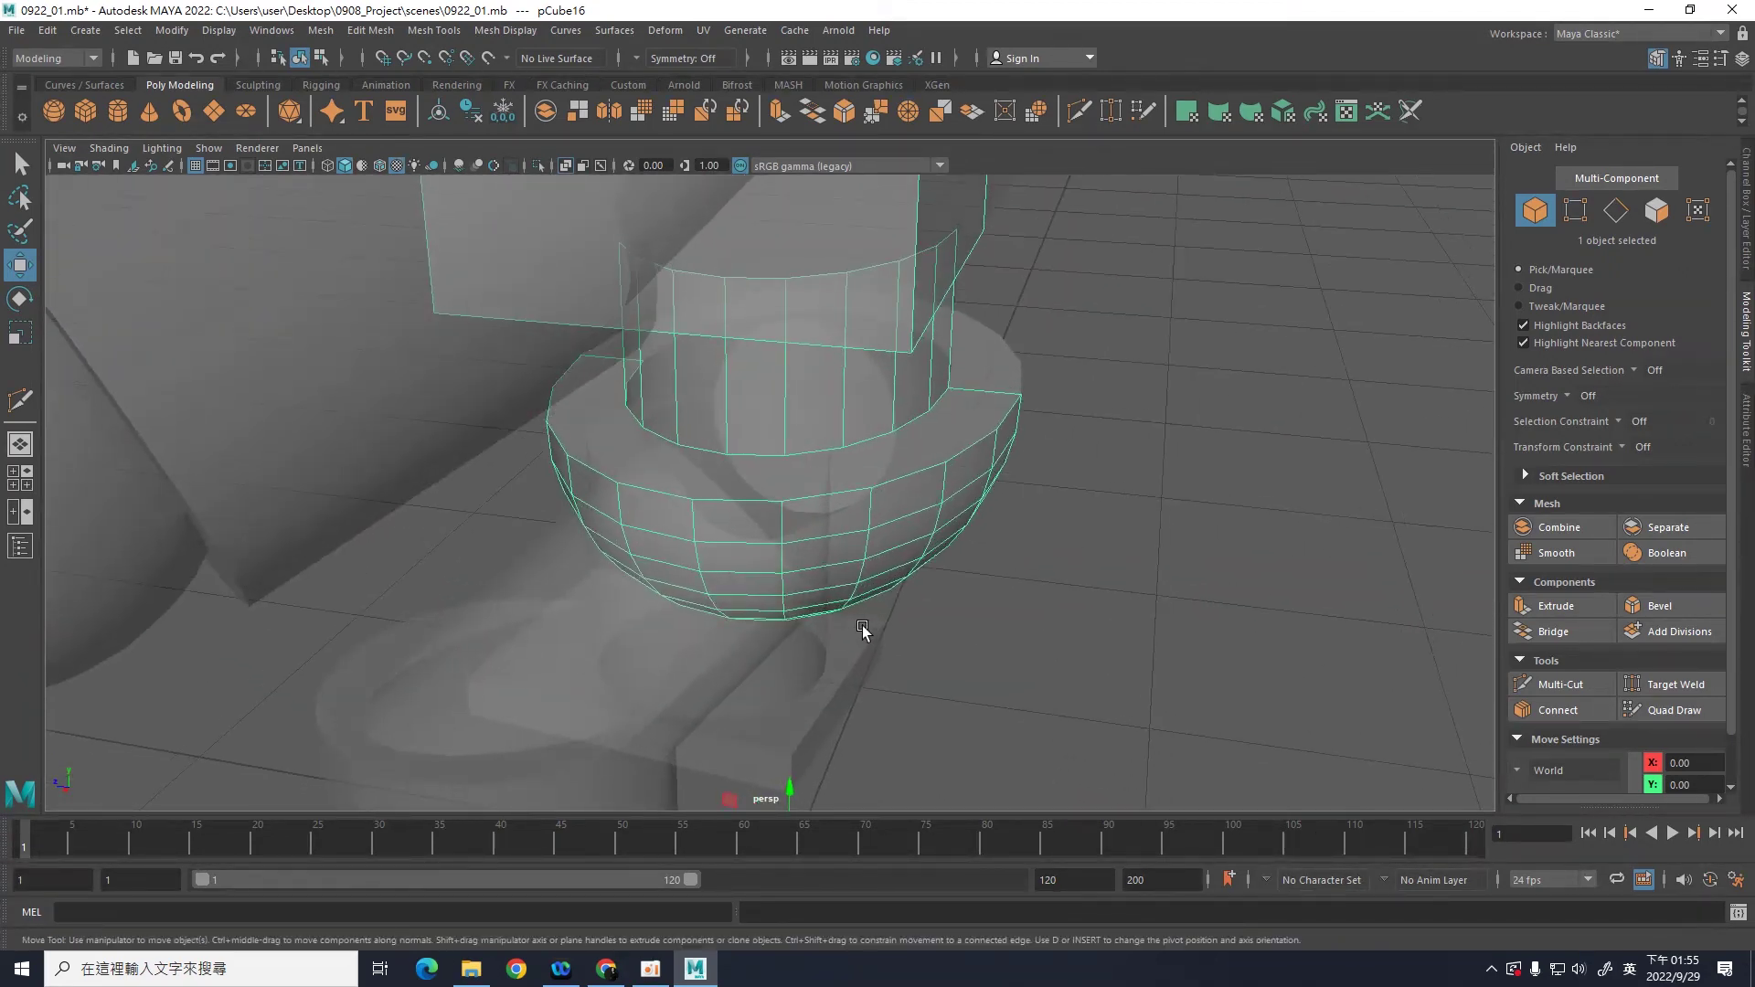
Step: In Vertex mode with Multi-Cut, add two edges from the waist rim to the bowl's rim
click(1576, 211)
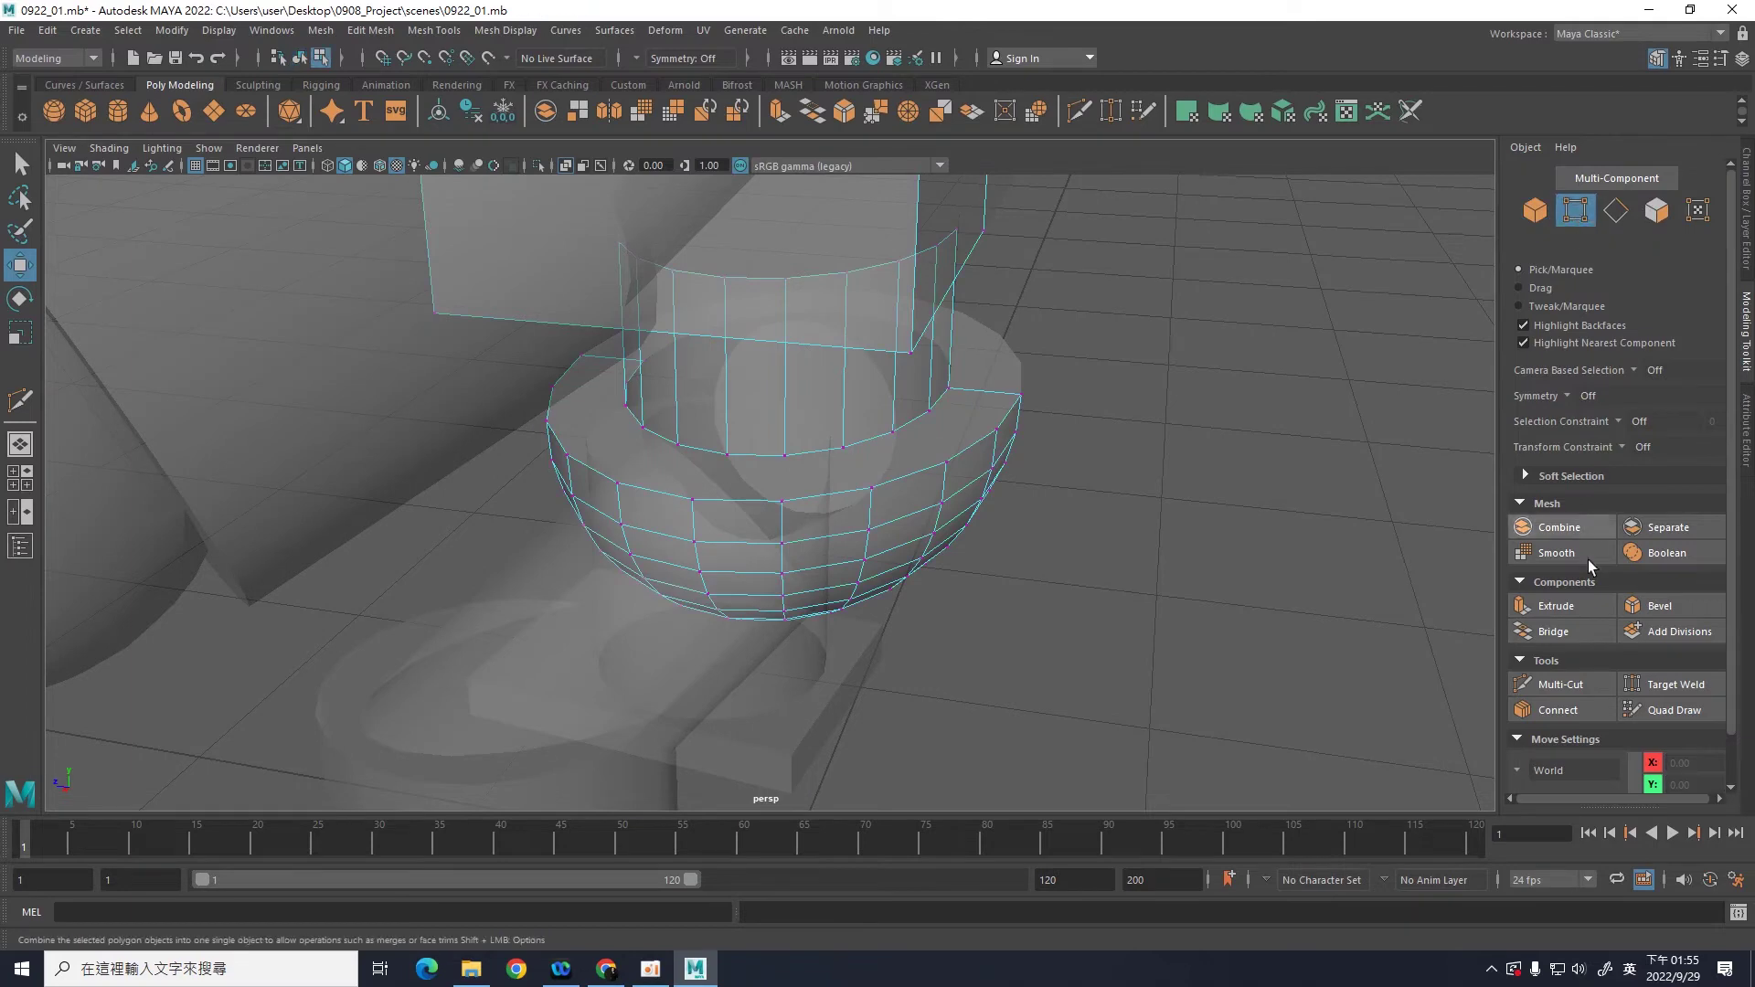
click(1569, 684)
mouse_move(1031, 683)
alt+mouse_down()
mouse_move(1088, 658)
mouse_move(1020, 652)
mouse_move(1041, 634)
alt+mouse_up()
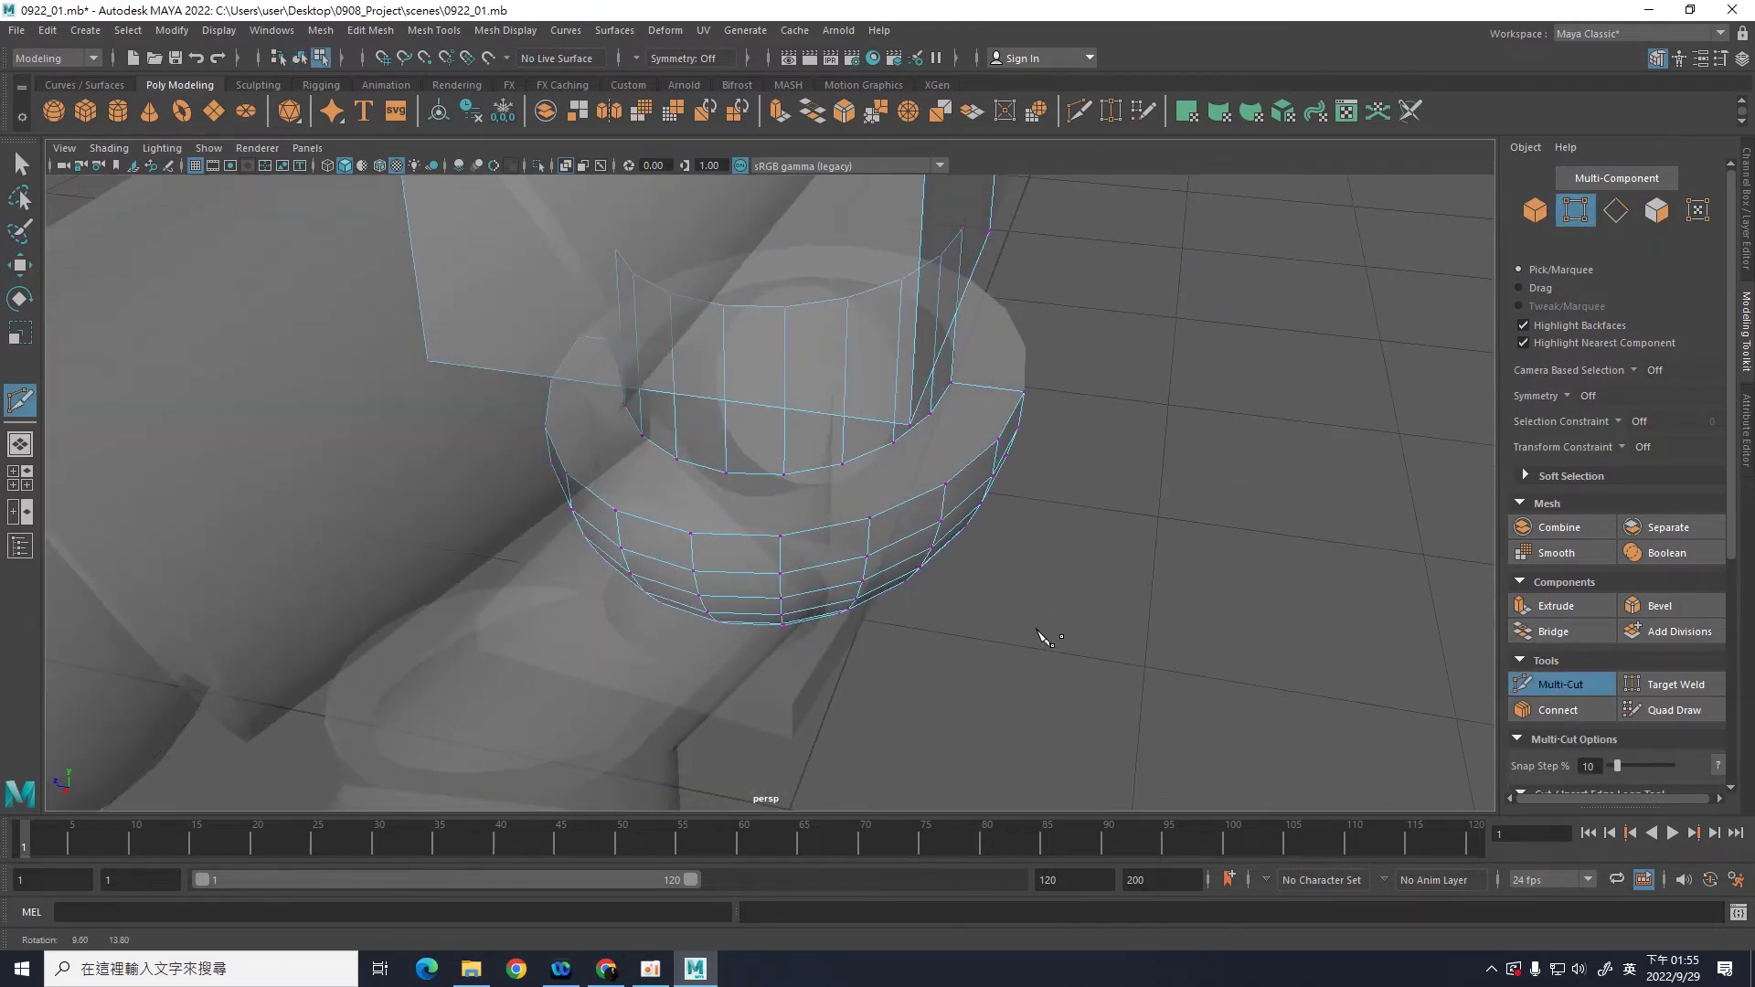
click(717, 513)
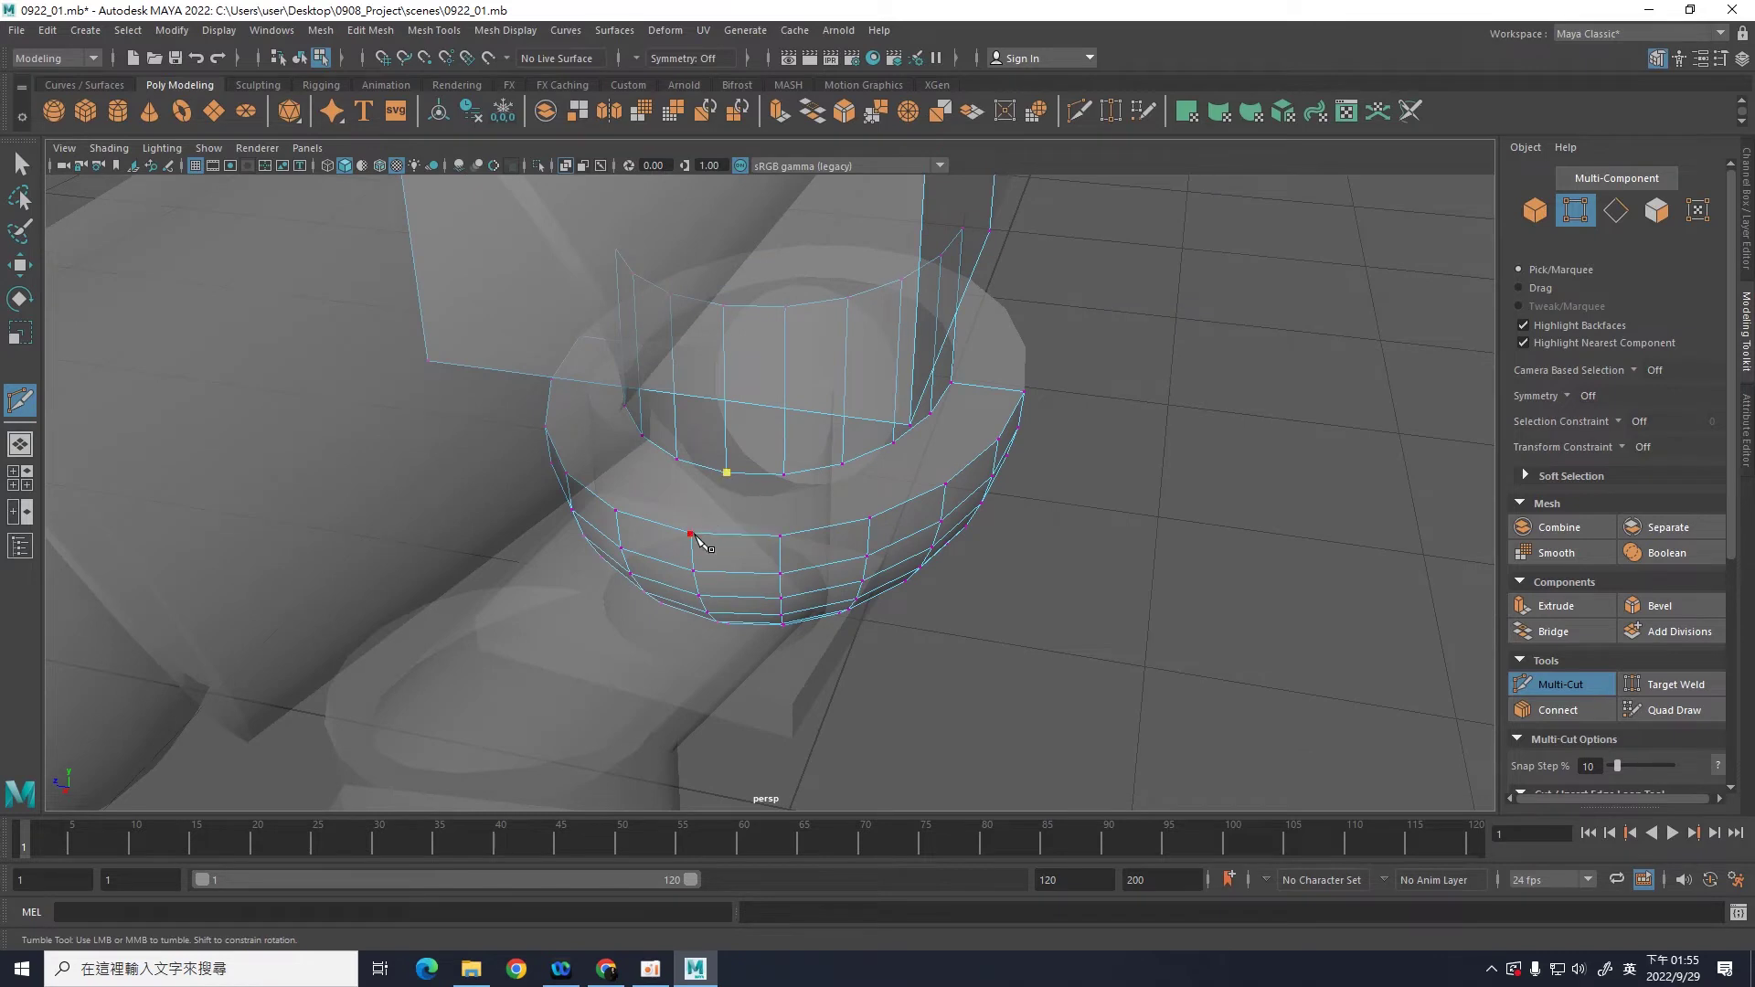
click(784, 475)
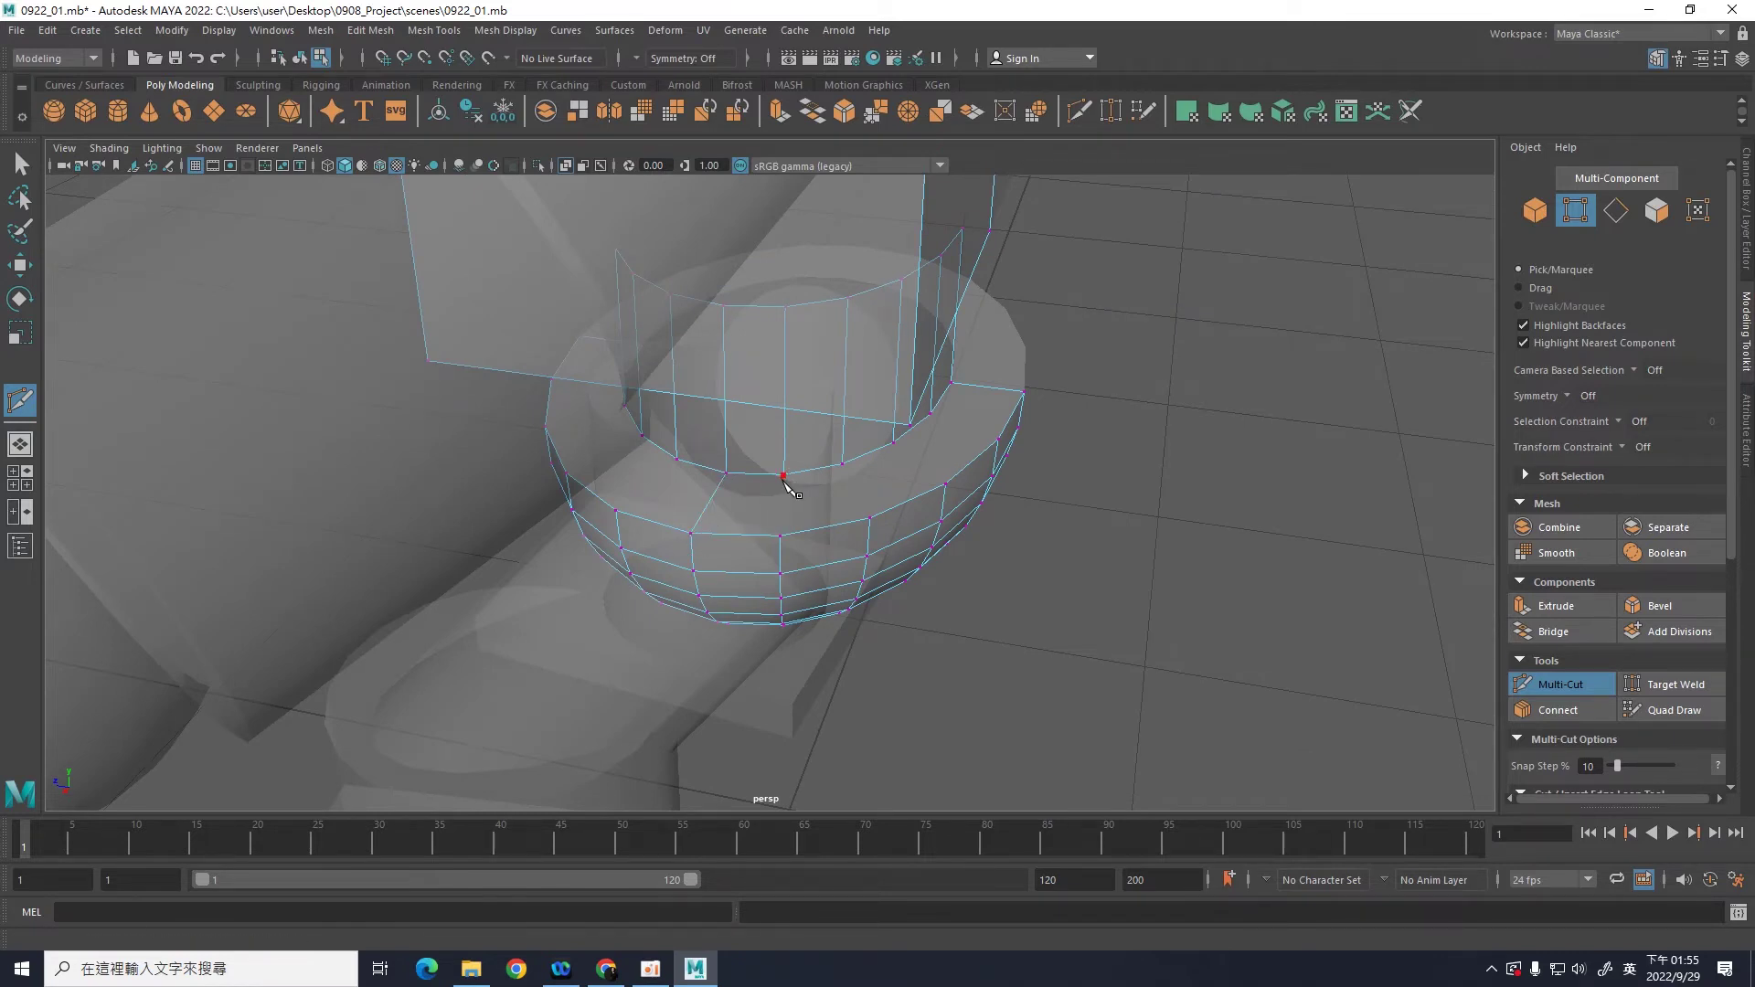
click(781, 535)
key(Return)
click(936, 417)
click(998, 440)
key(Return)
Step: Cut more edges from the remaining waist vertices down to the bowl's outer rim
mouse_move(1058, 603)
alt+mouse_down()
mouse_move(1204, 599)
mouse_move(1113, 615)
mouse_move(1152, 618)
alt+mouse_up()
scroll(1099, 619, up, 2)
click(891, 466)
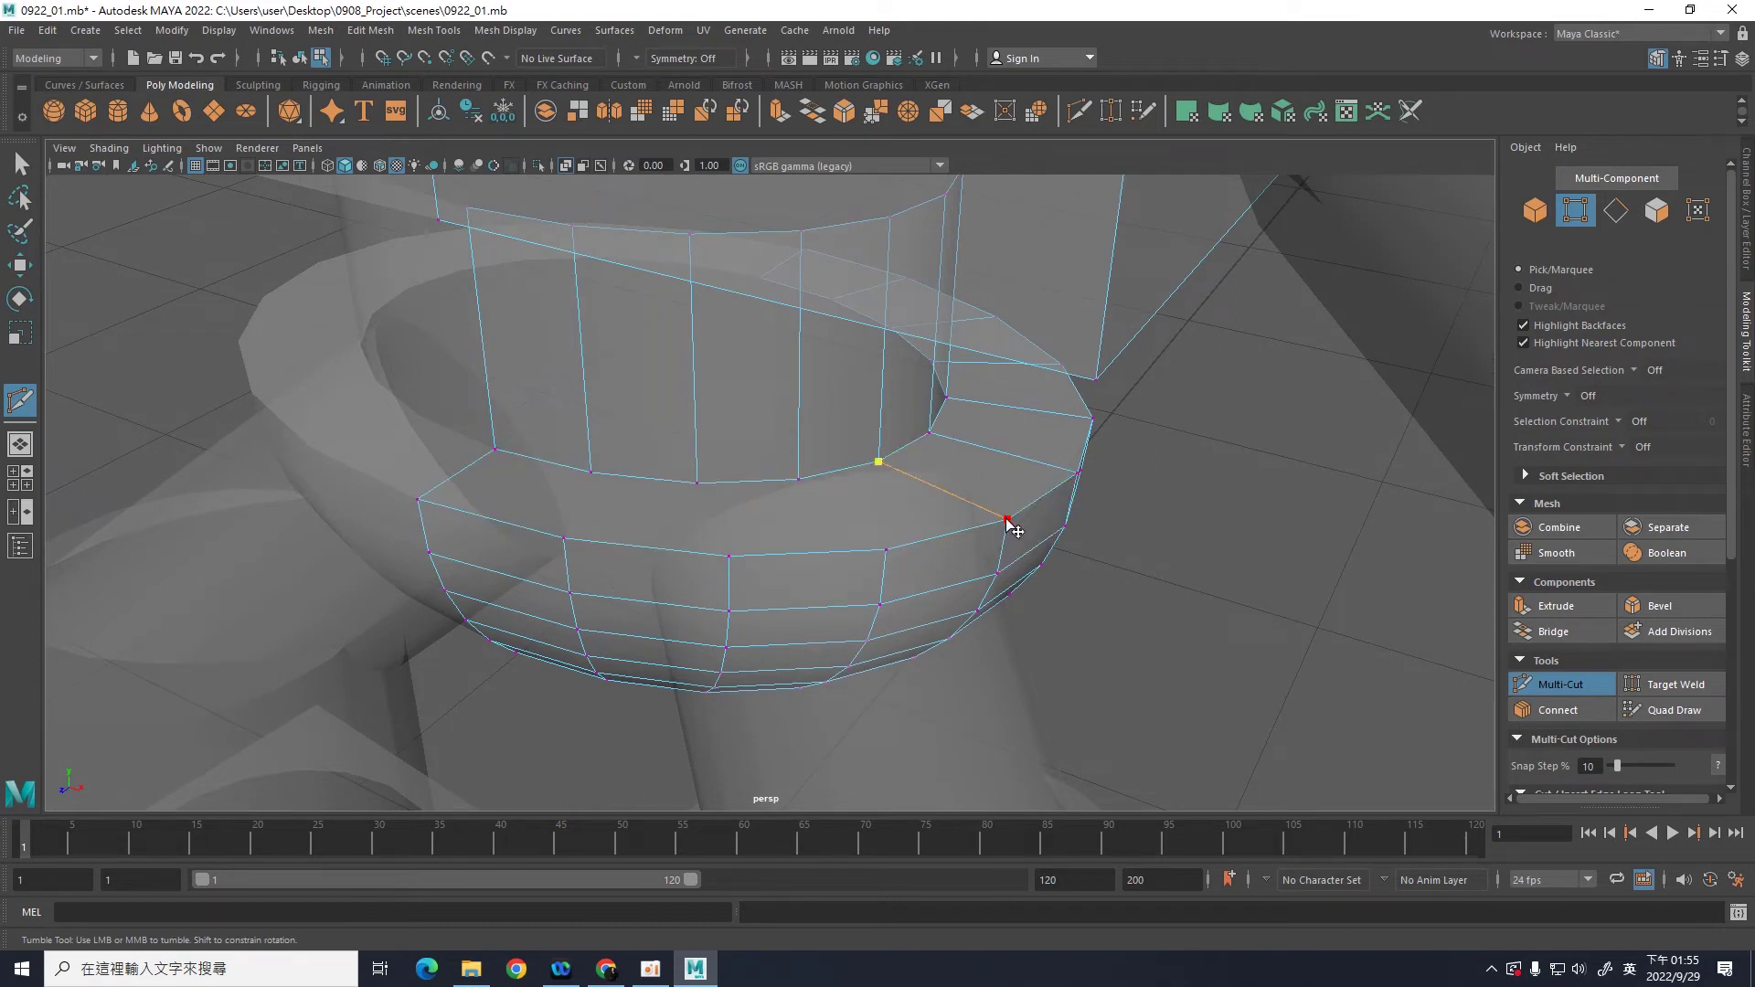
click(798, 478)
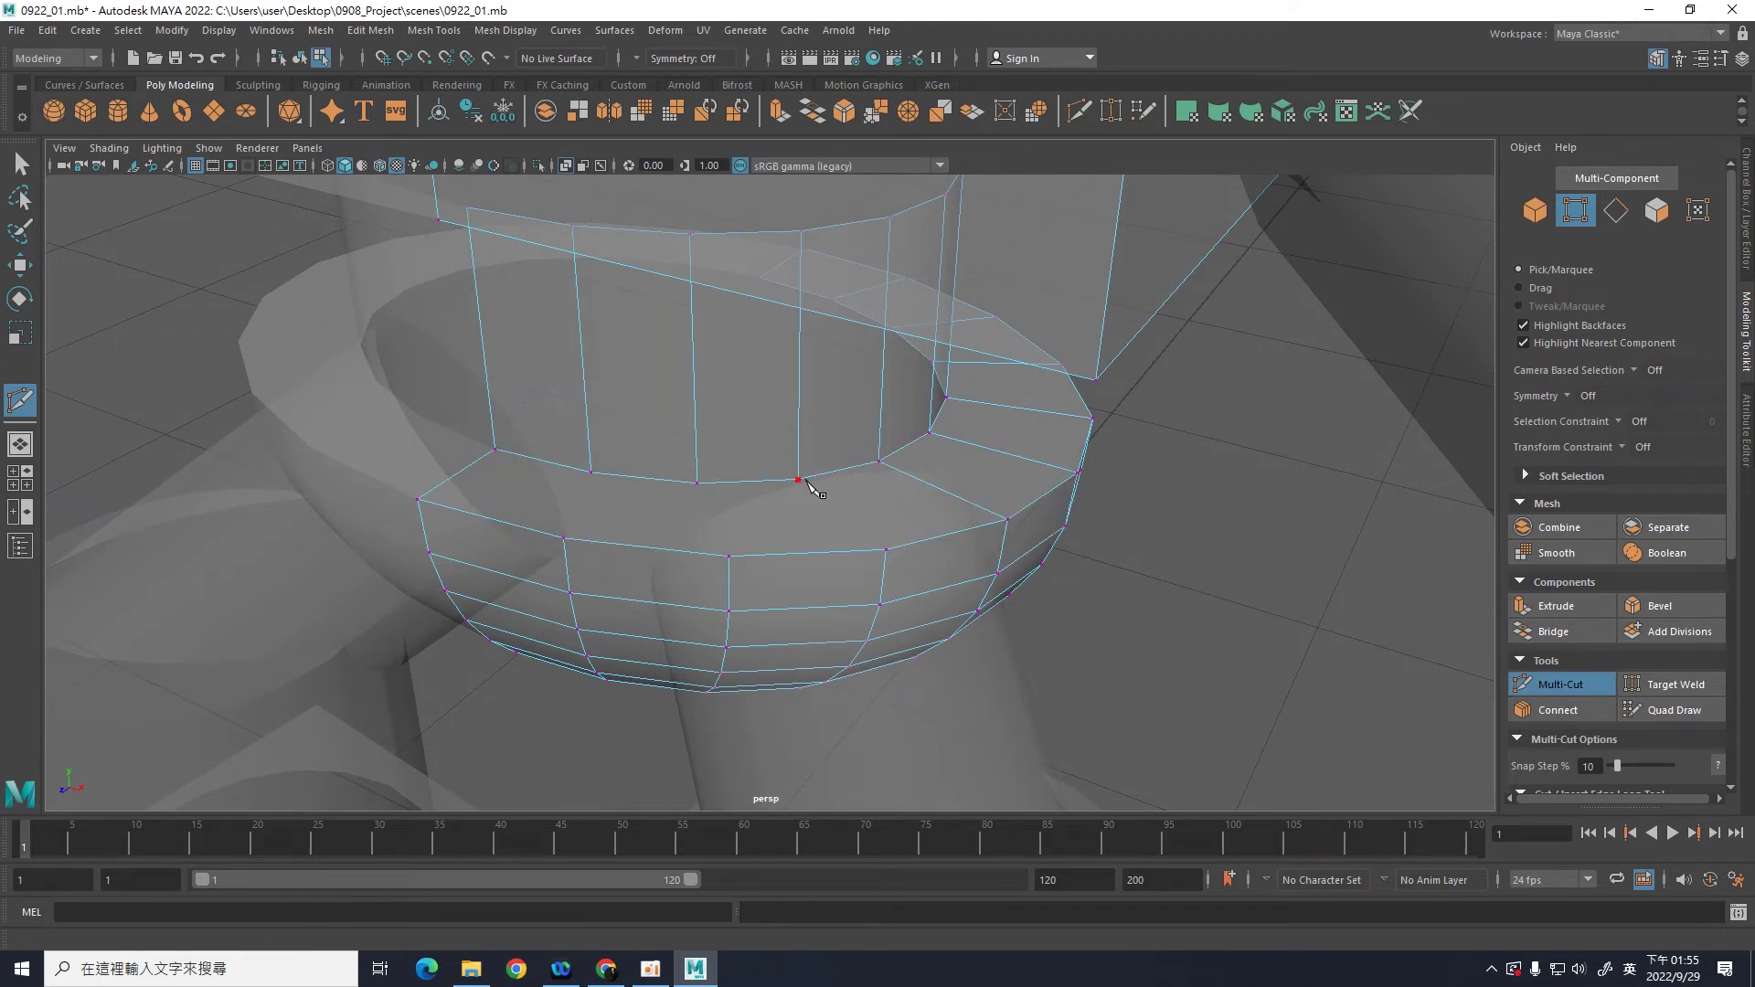
click(885, 548)
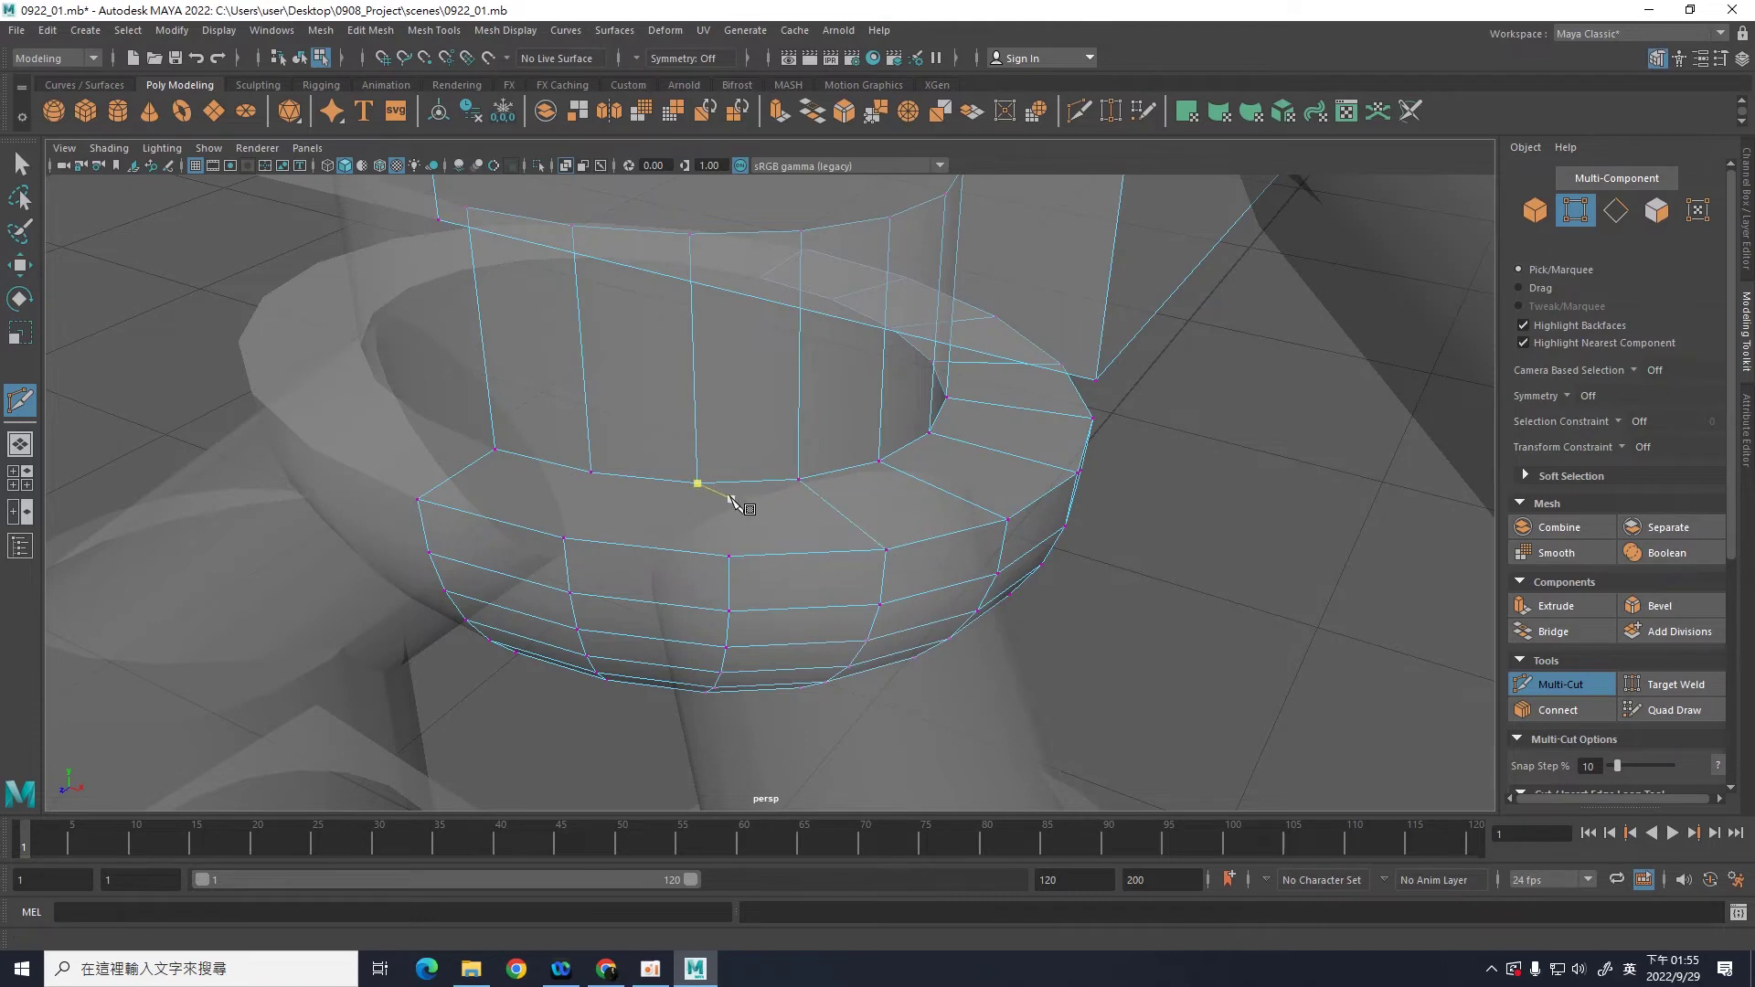
click(728, 555)
click(591, 473)
click(564, 539)
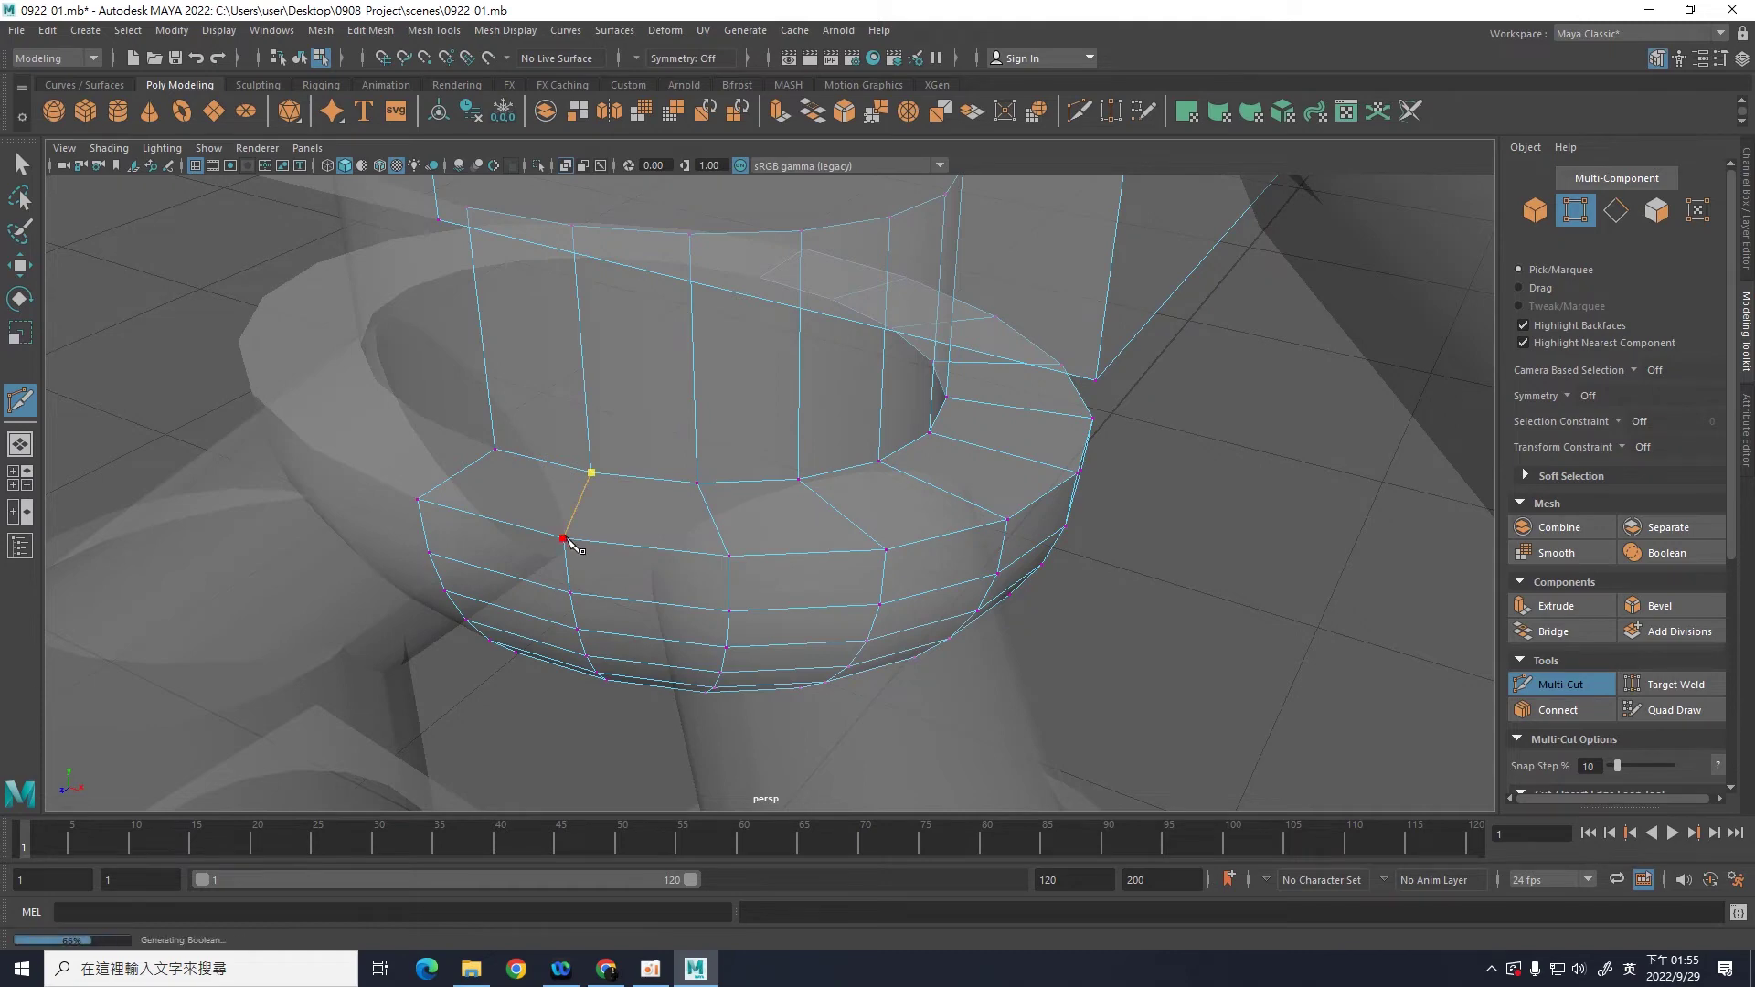
mouse_move(1190, 654)
alt+mouse_down()
mouse_move(1194, 513)
mouse_move(1216, 637)
alt+mouse_up()
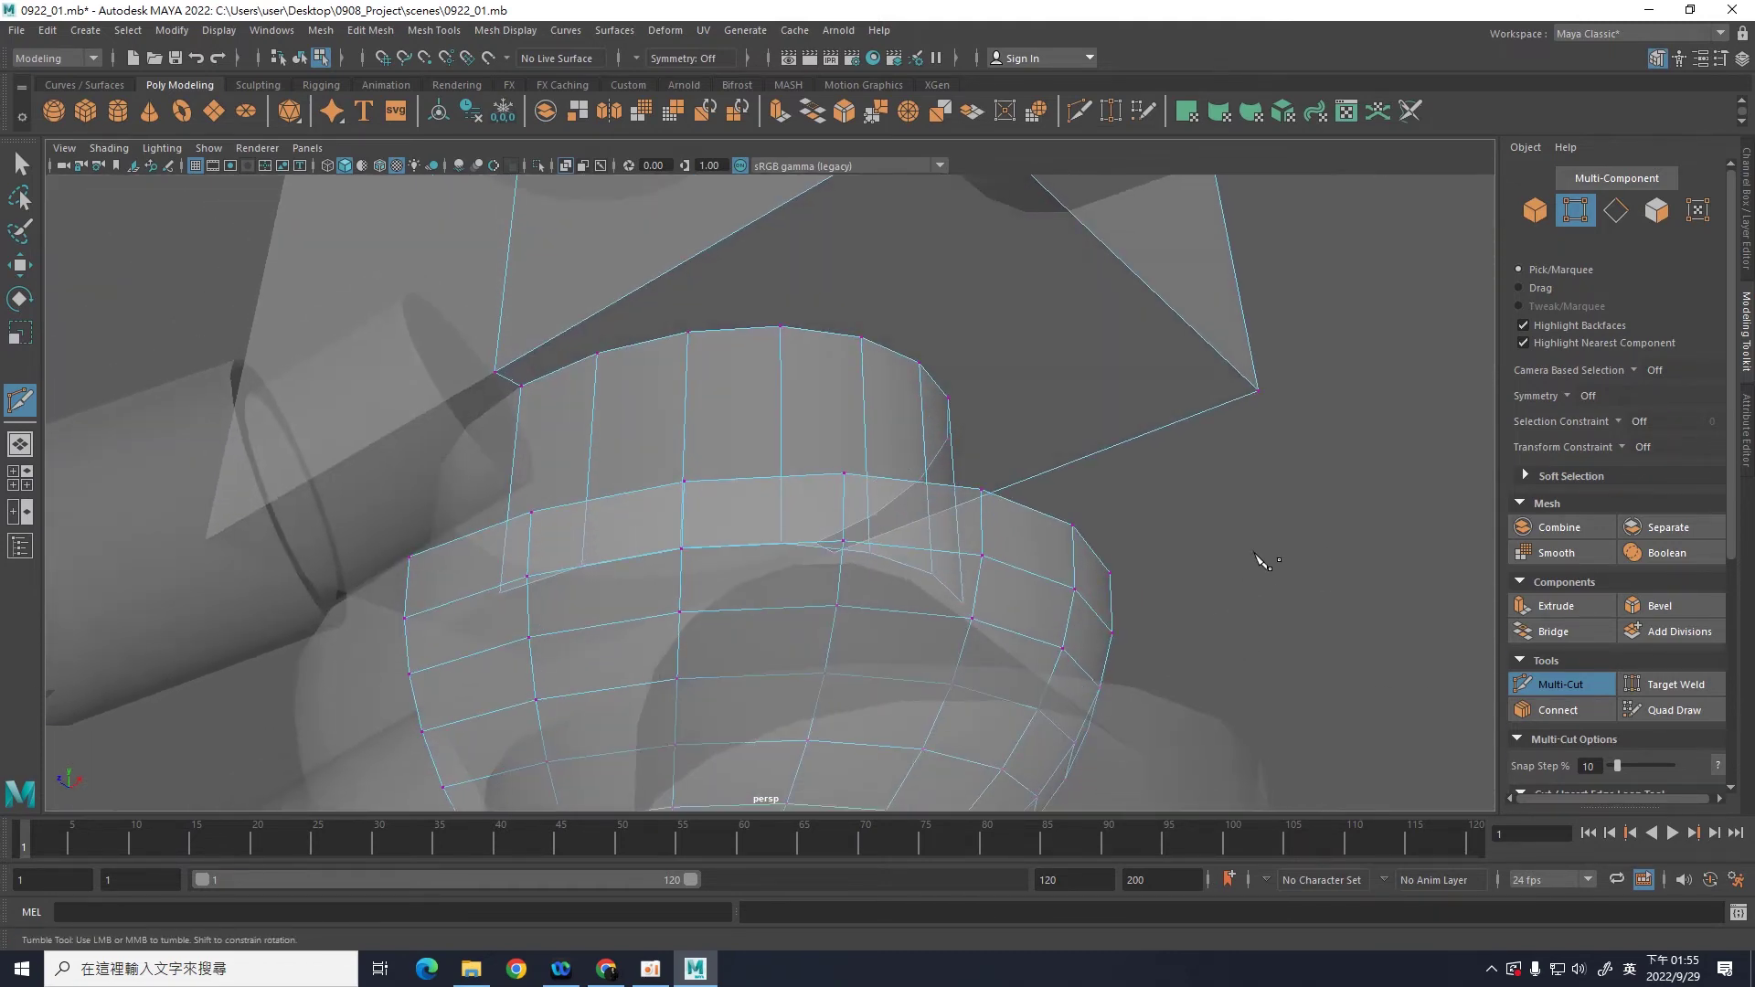
mouse_move(1258, 561)
alt+mouse_down()
mouse_move(1234, 666)
mouse_move(1167, 658)
mouse_move(1254, 589)
mouse_move(1238, 478)
alt+mouse_up()
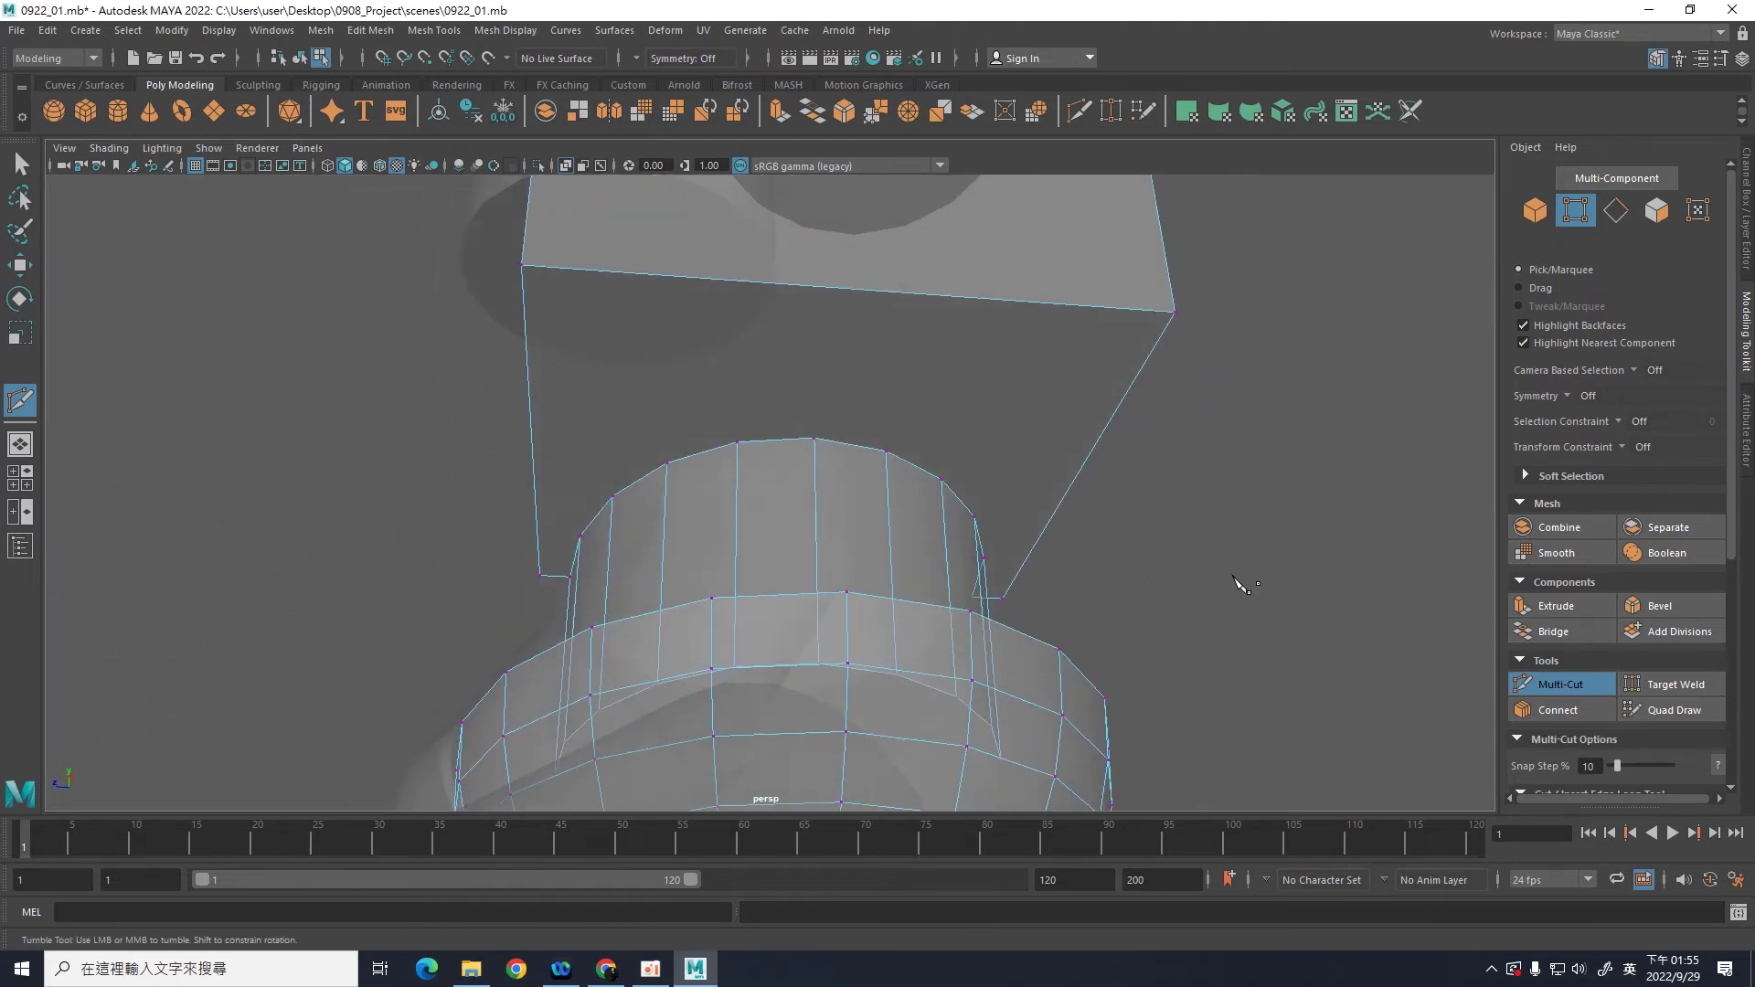
alt+middle_drag(1237, 478, 1198, 650)
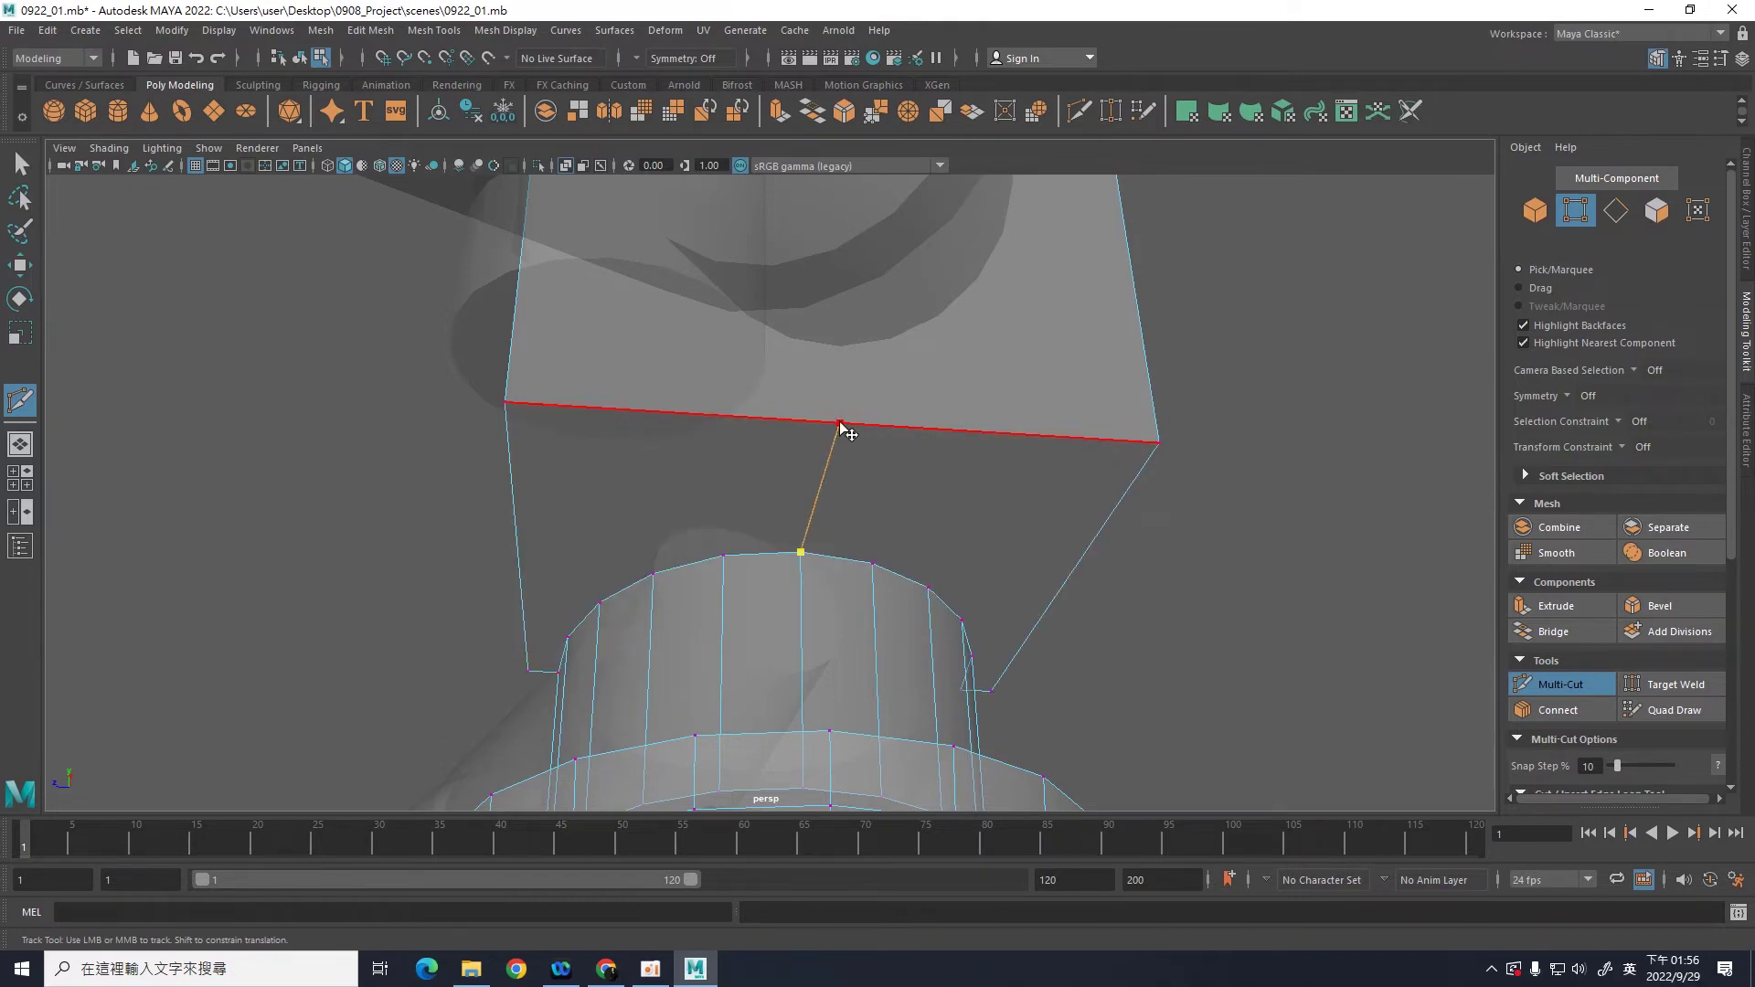
Step: Cut a vertical edge from the waist's top vertex up through the torso box's centre
mouse_move(1234, 458)
alt+mouse_down()
mouse_move(1234, 423)
mouse_move(1186, 513)
mouse_move(1172, 592)
alt+mouse_up()
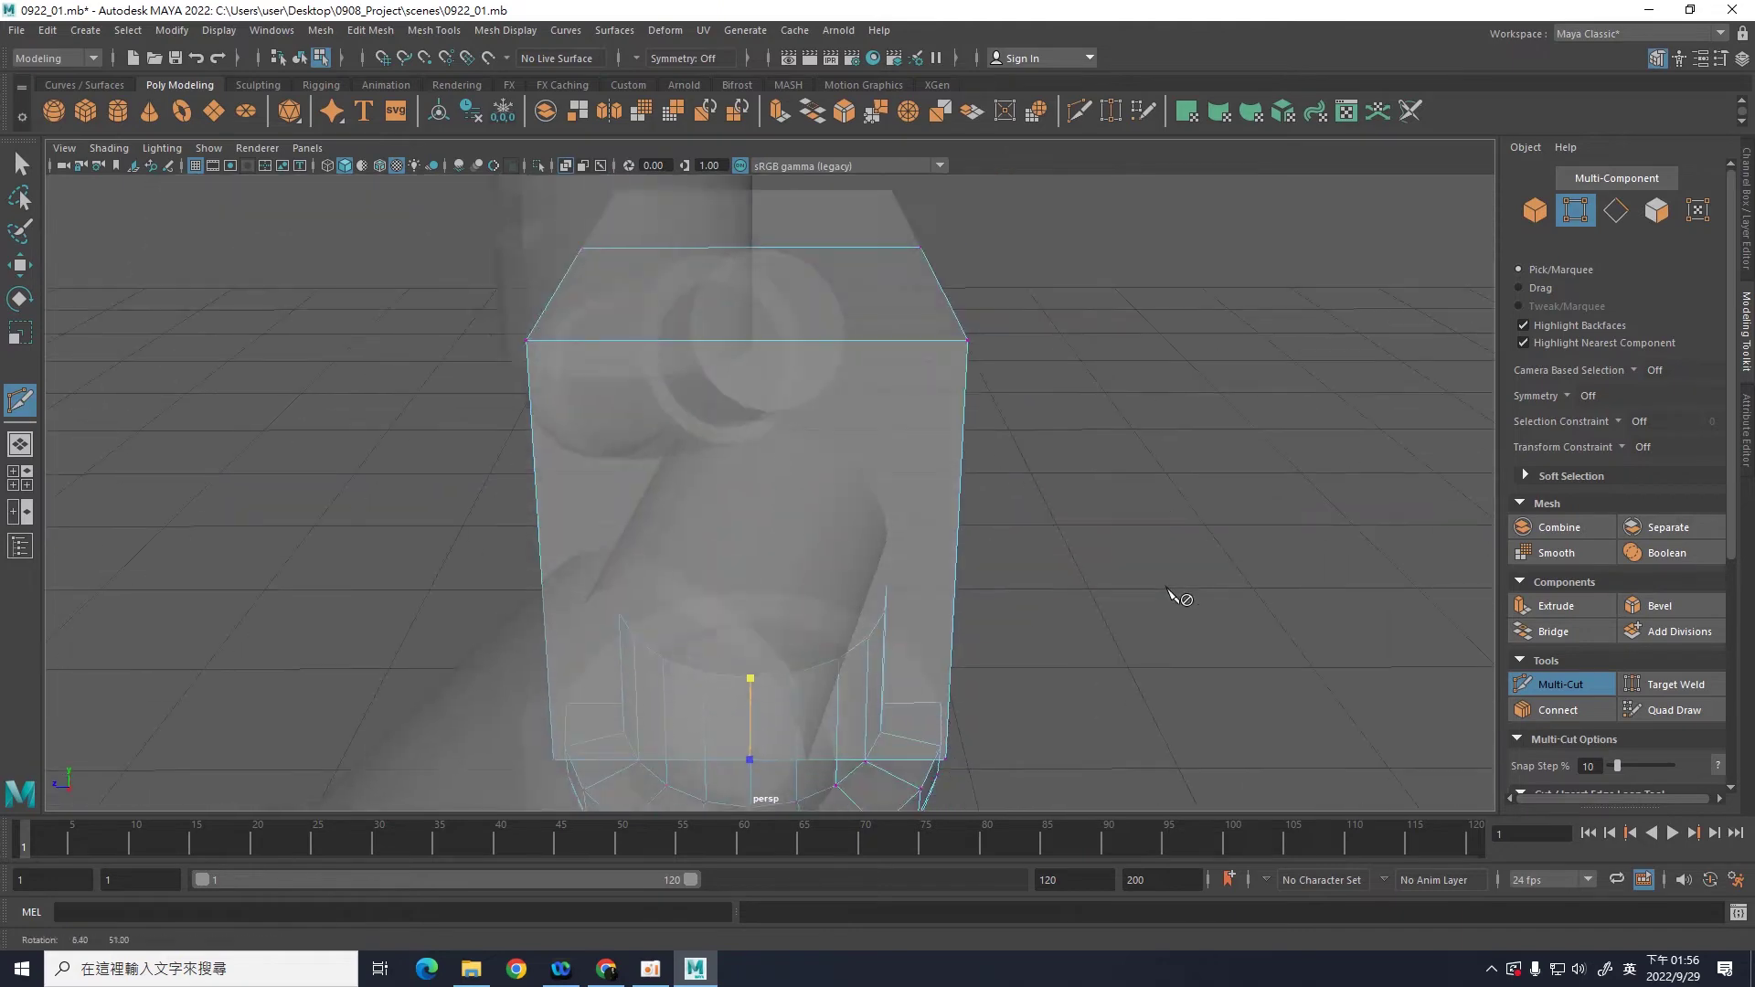
click(747, 340)
mouse_move(1188, 453)
alt+mouse_down()
mouse_move(1149, 475)
mouse_move(1155, 416)
alt+mouse_up()
alt+middle_drag(1155, 416, 795, 315)
click(735, 302)
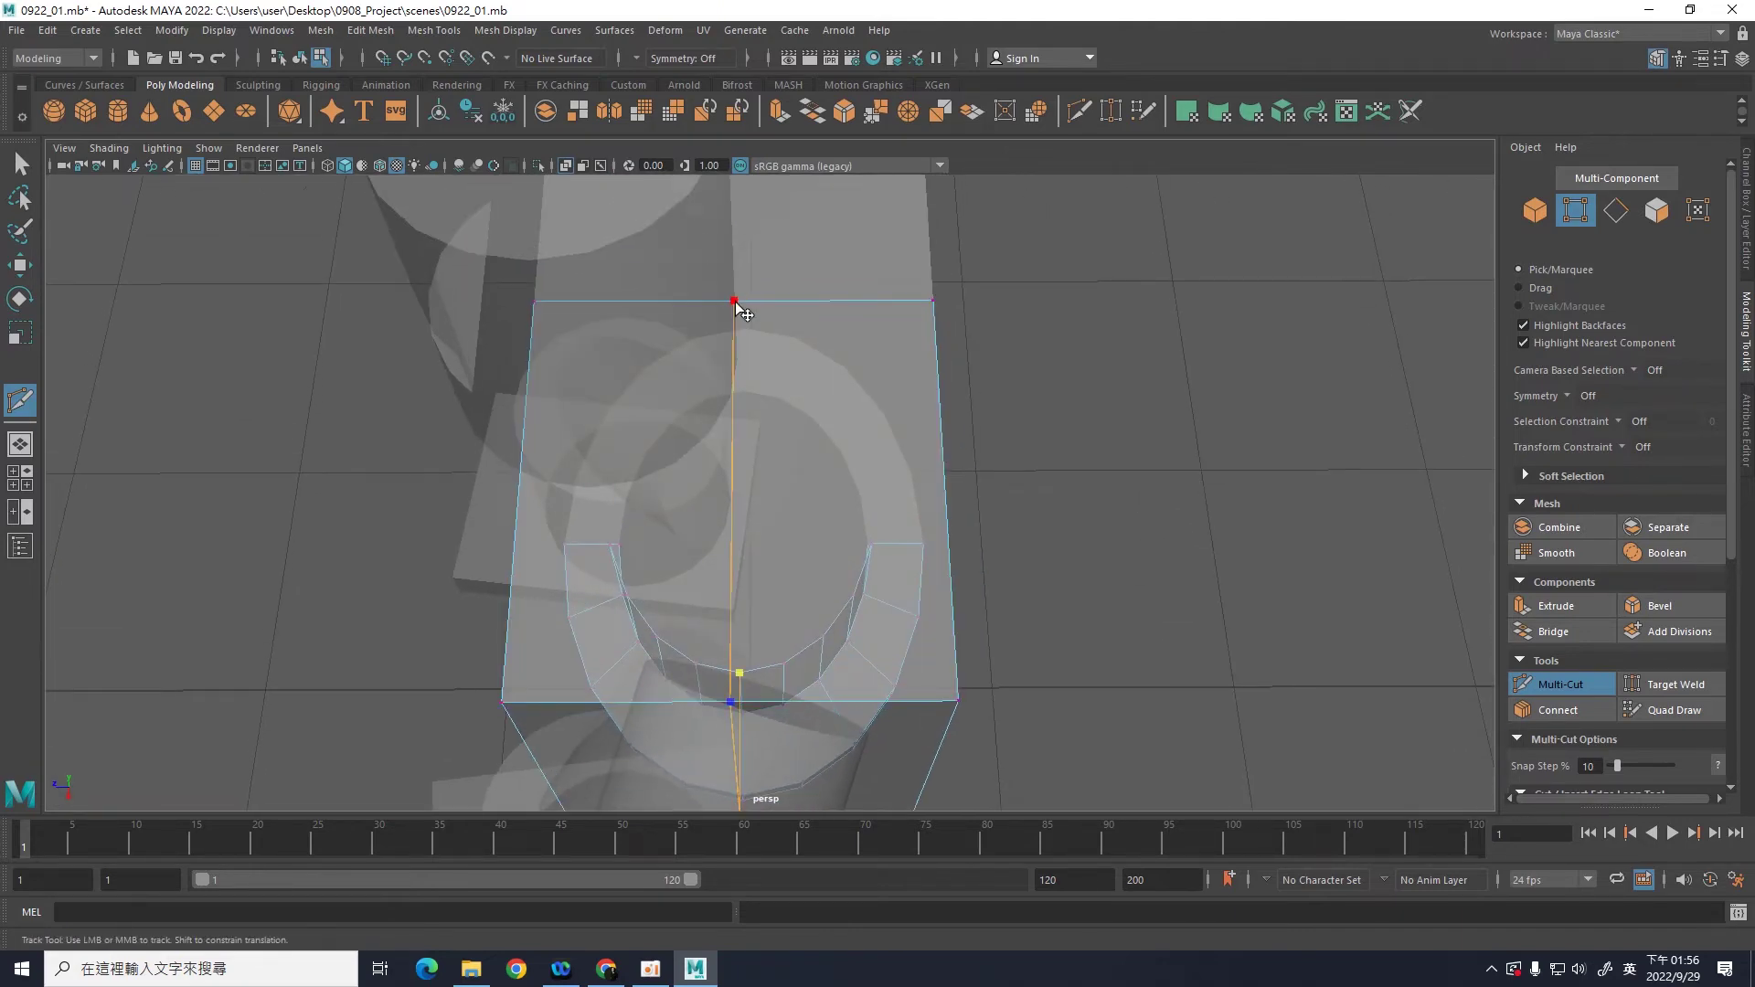
key(Return)
Step: Cut an edge across the torso's top face through the edge midpoint
mouse_move(1163, 531)
alt+mouse_down()
mouse_move(1140, 493)
mouse_move(1242, 369)
mouse_move(1239, 324)
mouse_move(1128, 713)
mouse_move(1139, 580)
mouse_move(1115, 634)
mouse_move(1088, 537)
mouse_move(1088, 654)
mouse_move(1108, 637)
alt+mouse_up()
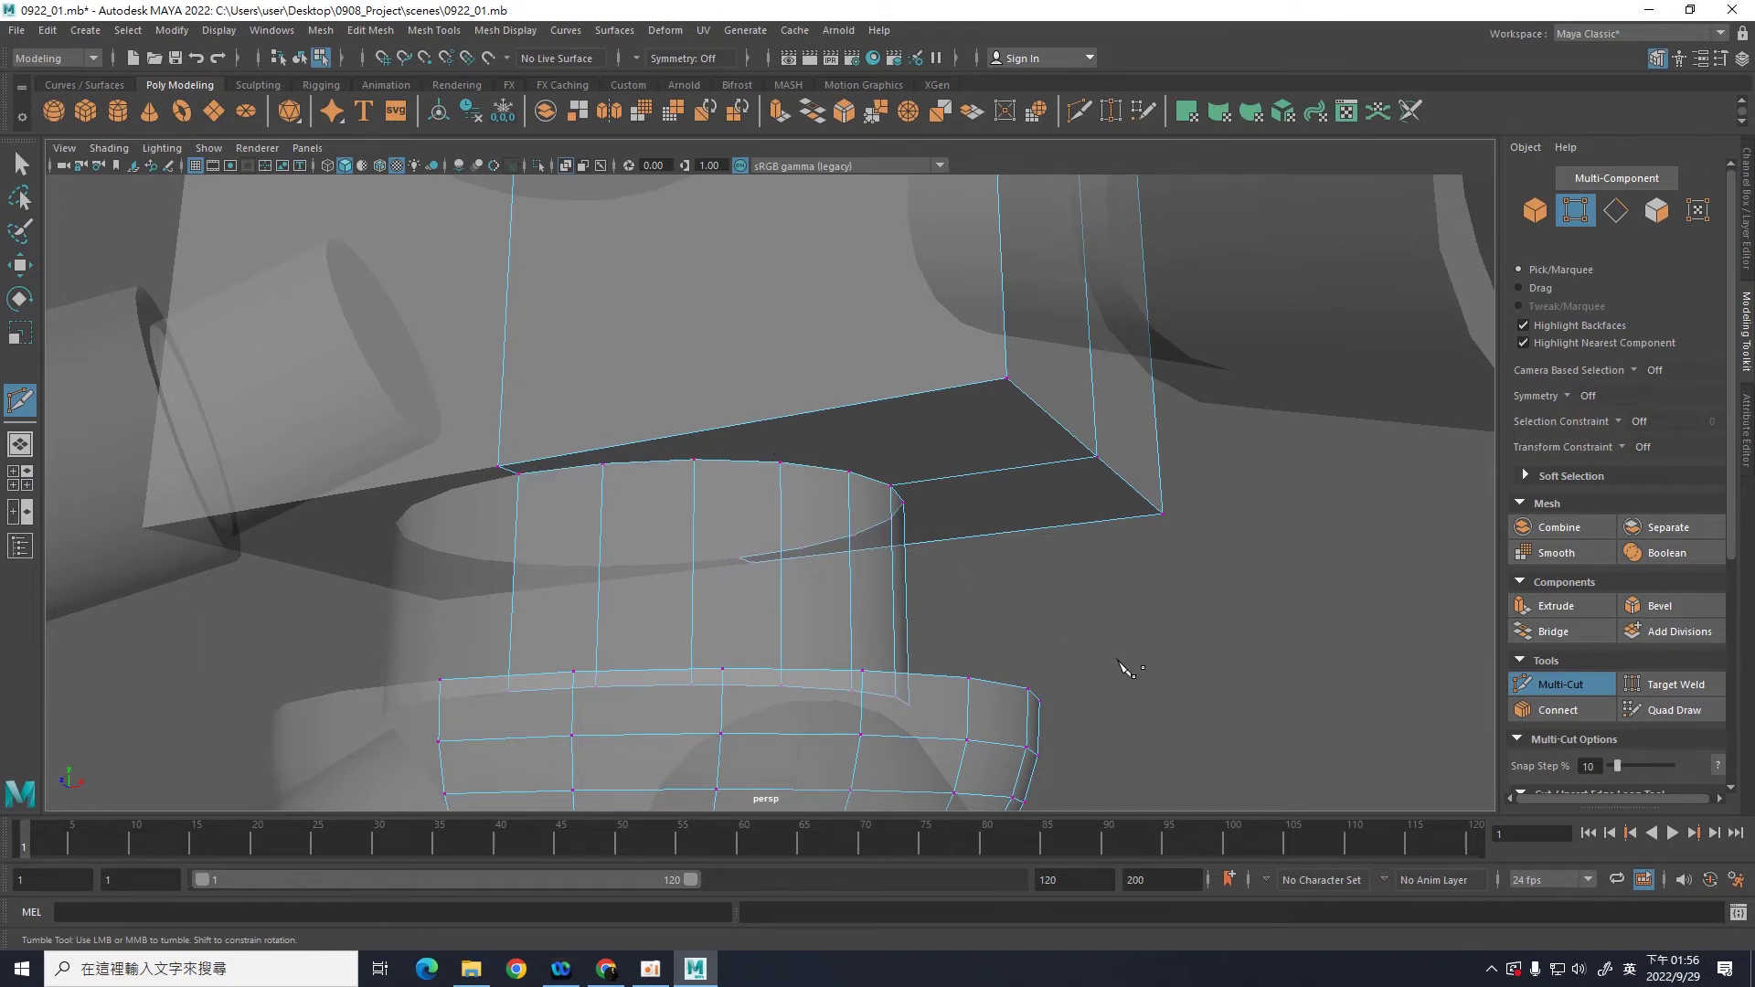
mouse_move(1127, 670)
alt+mouse_down()
mouse_move(1155, 654)
mouse_move(1153, 613)
alt+mouse_up()
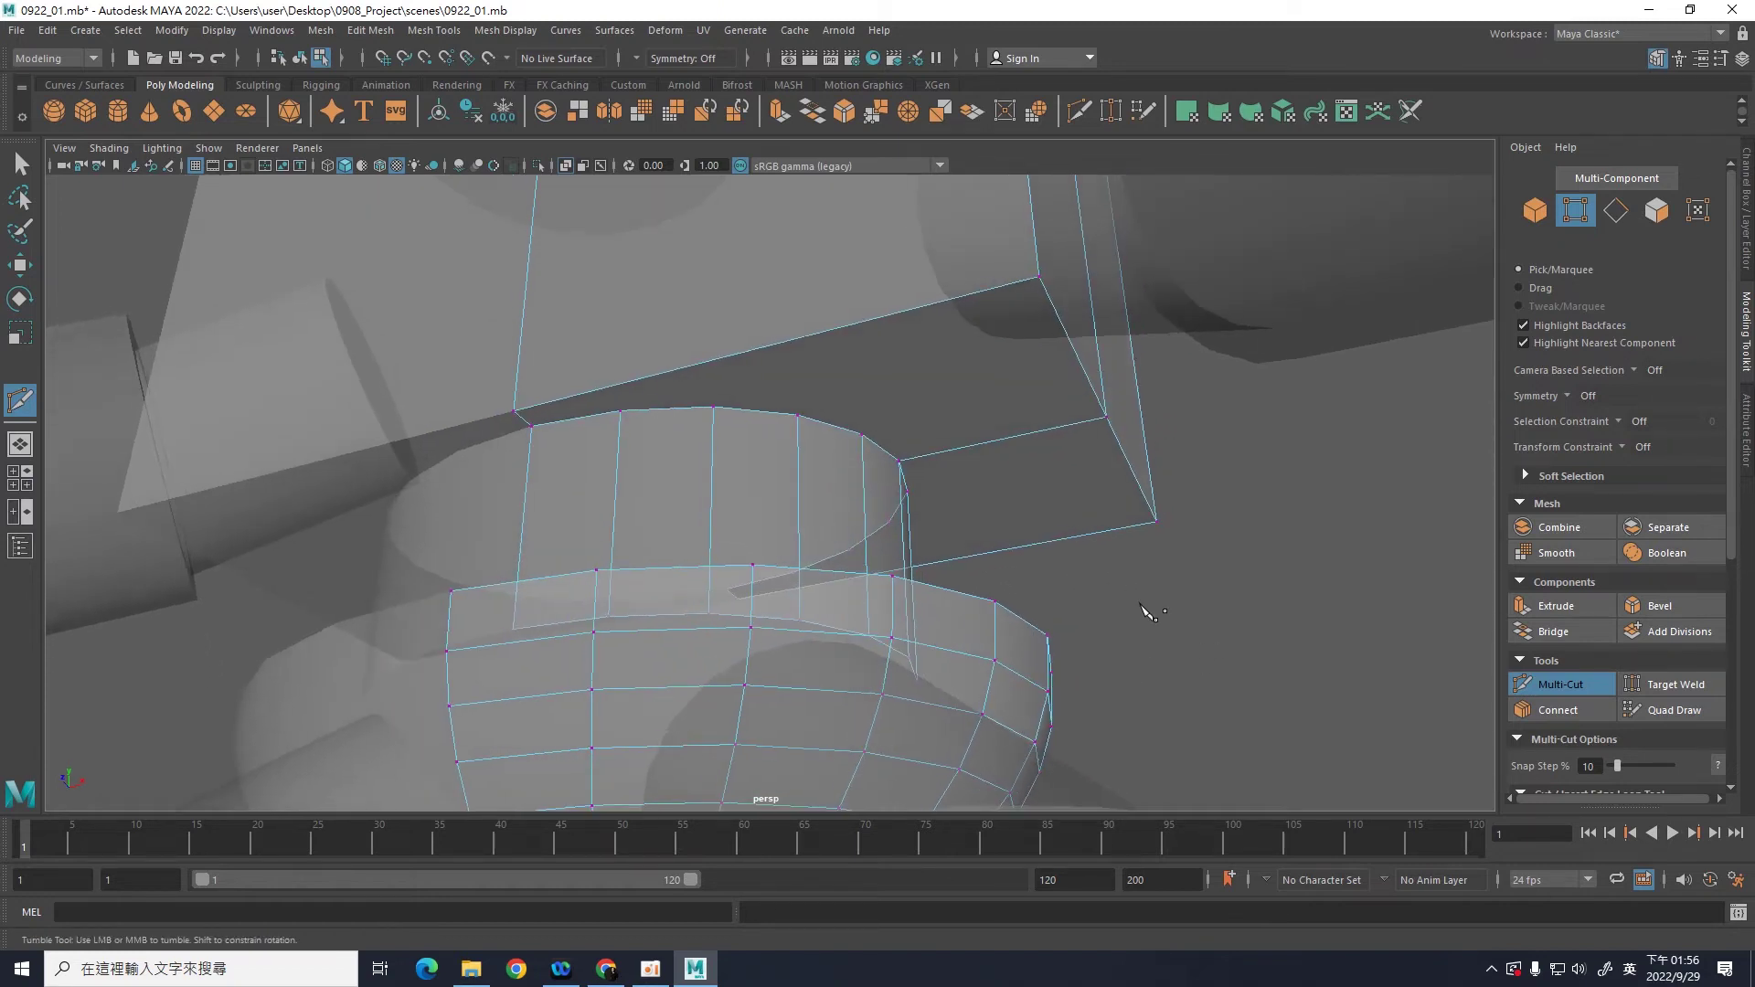
click(798, 416)
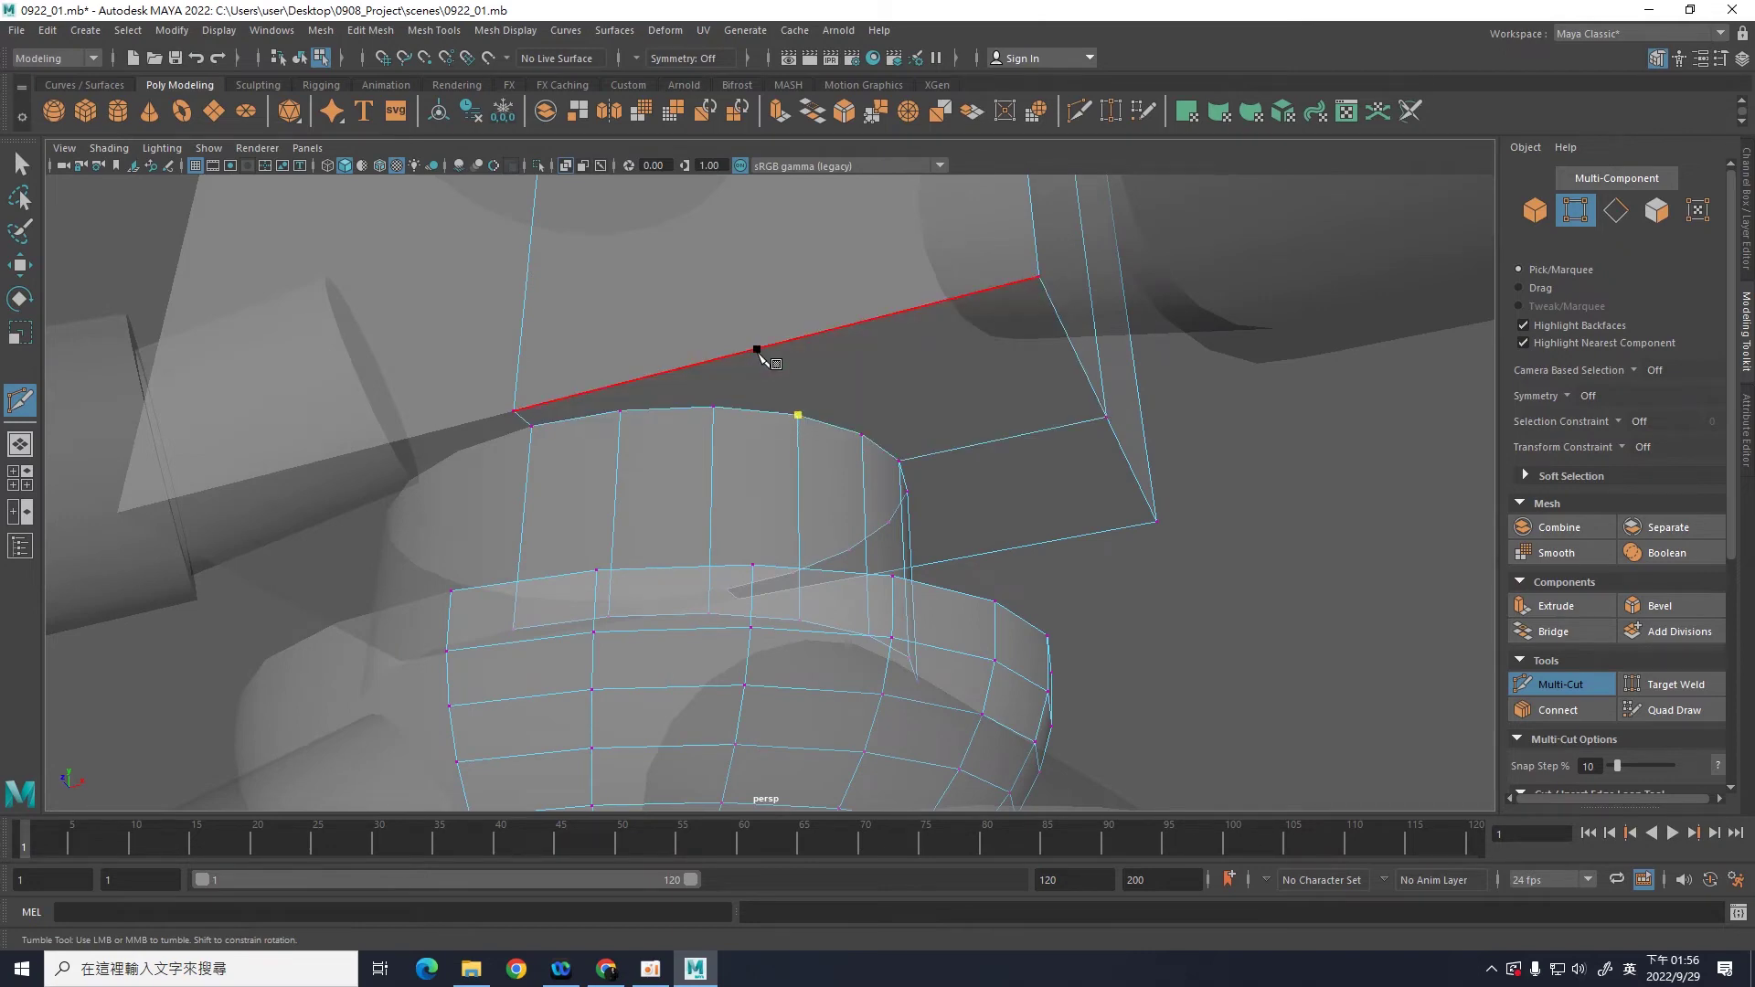
alt+drag(1292, 549, 1280, 536)
alt+right_drag(1281, 536, 1301, 682)
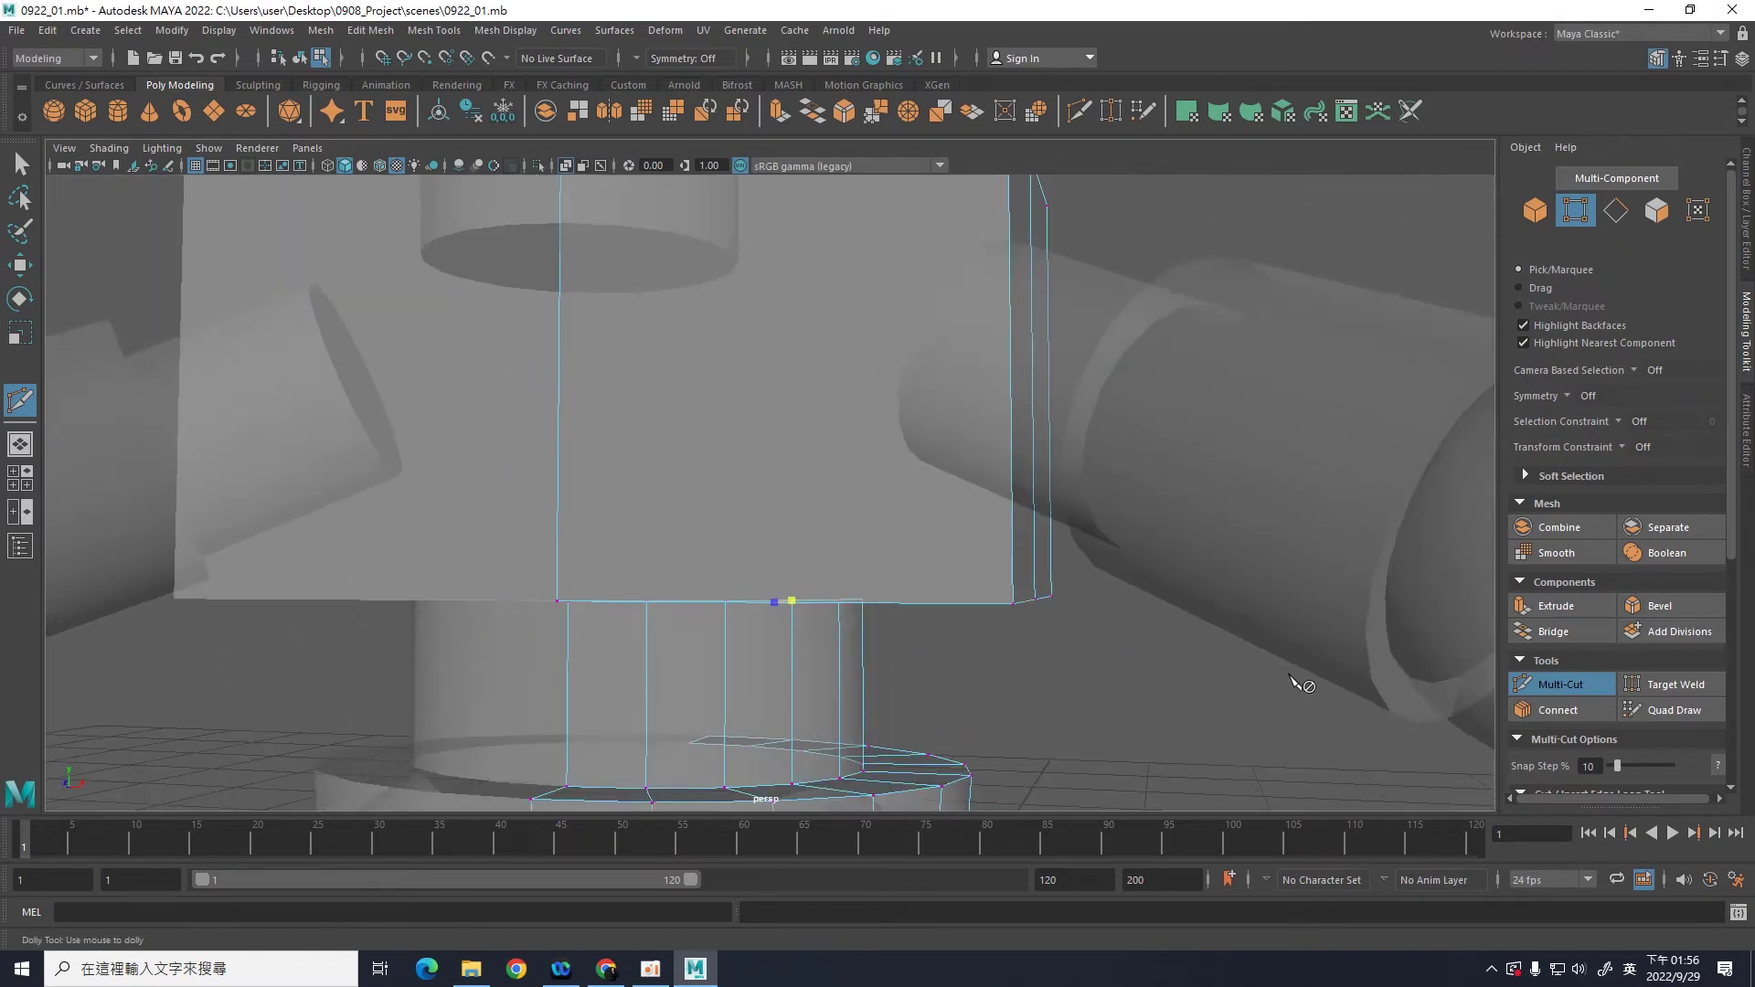
alt+drag(1179, 320, 842, 470)
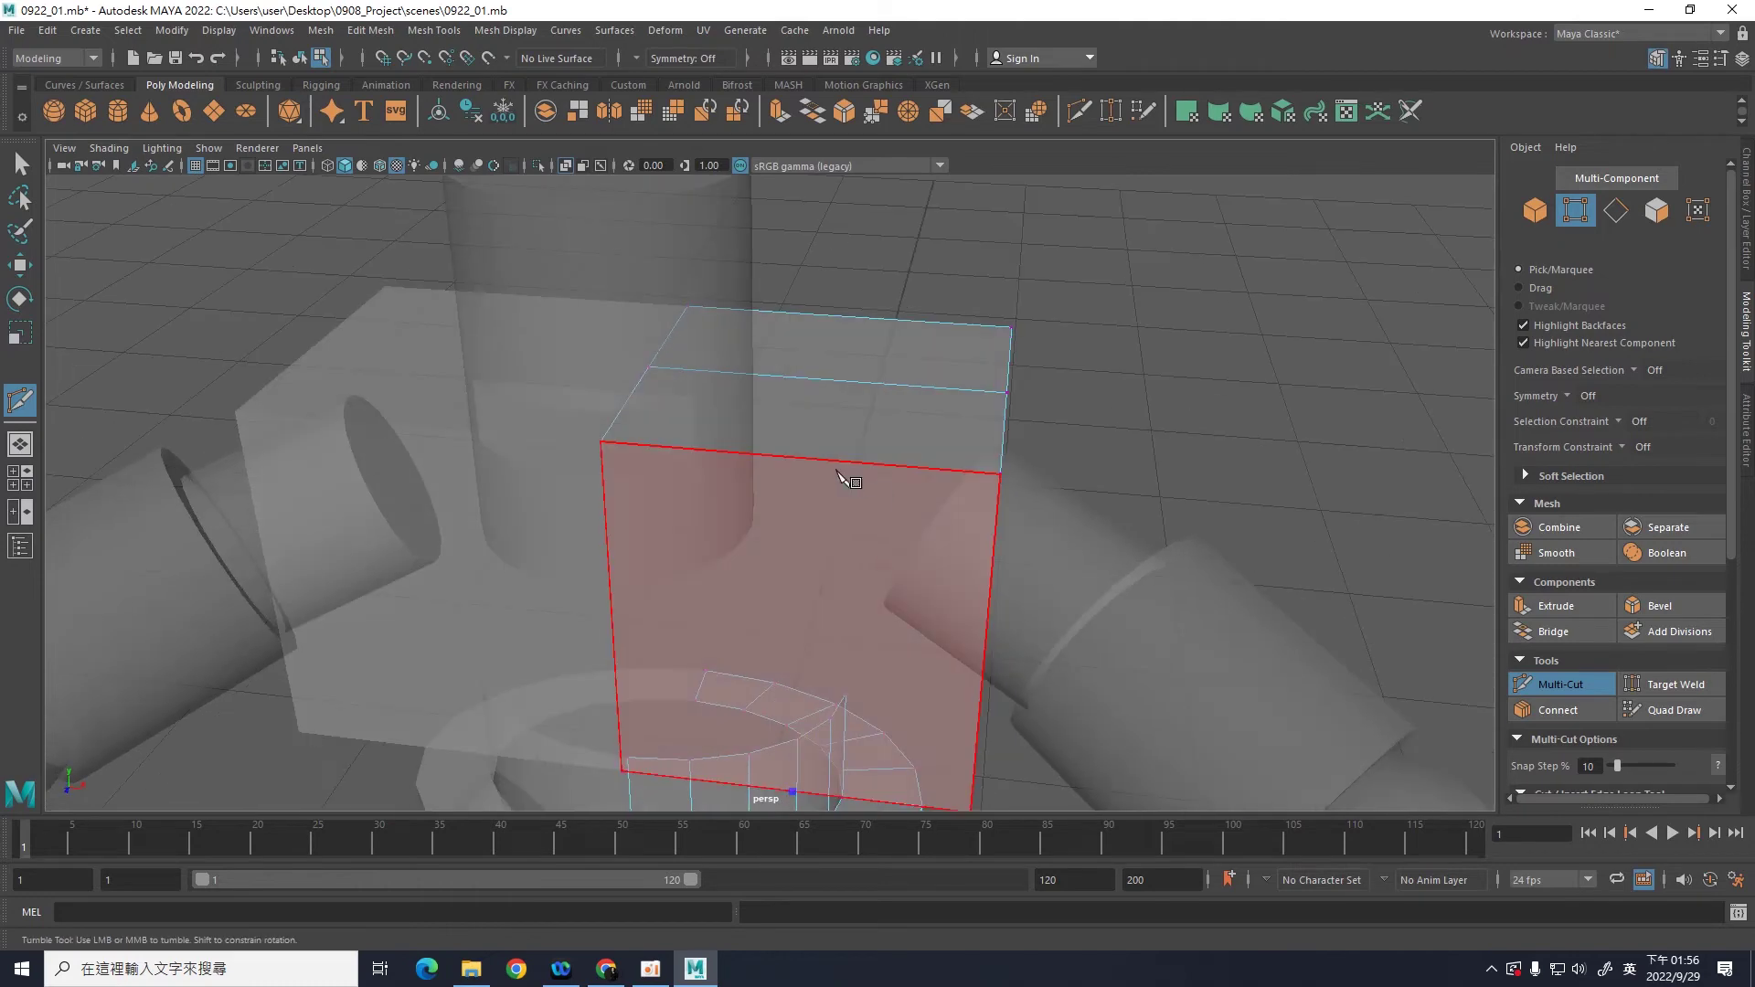
click(809, 457)
click(809, 395)
alt+drag(810, 395, 893, 329)
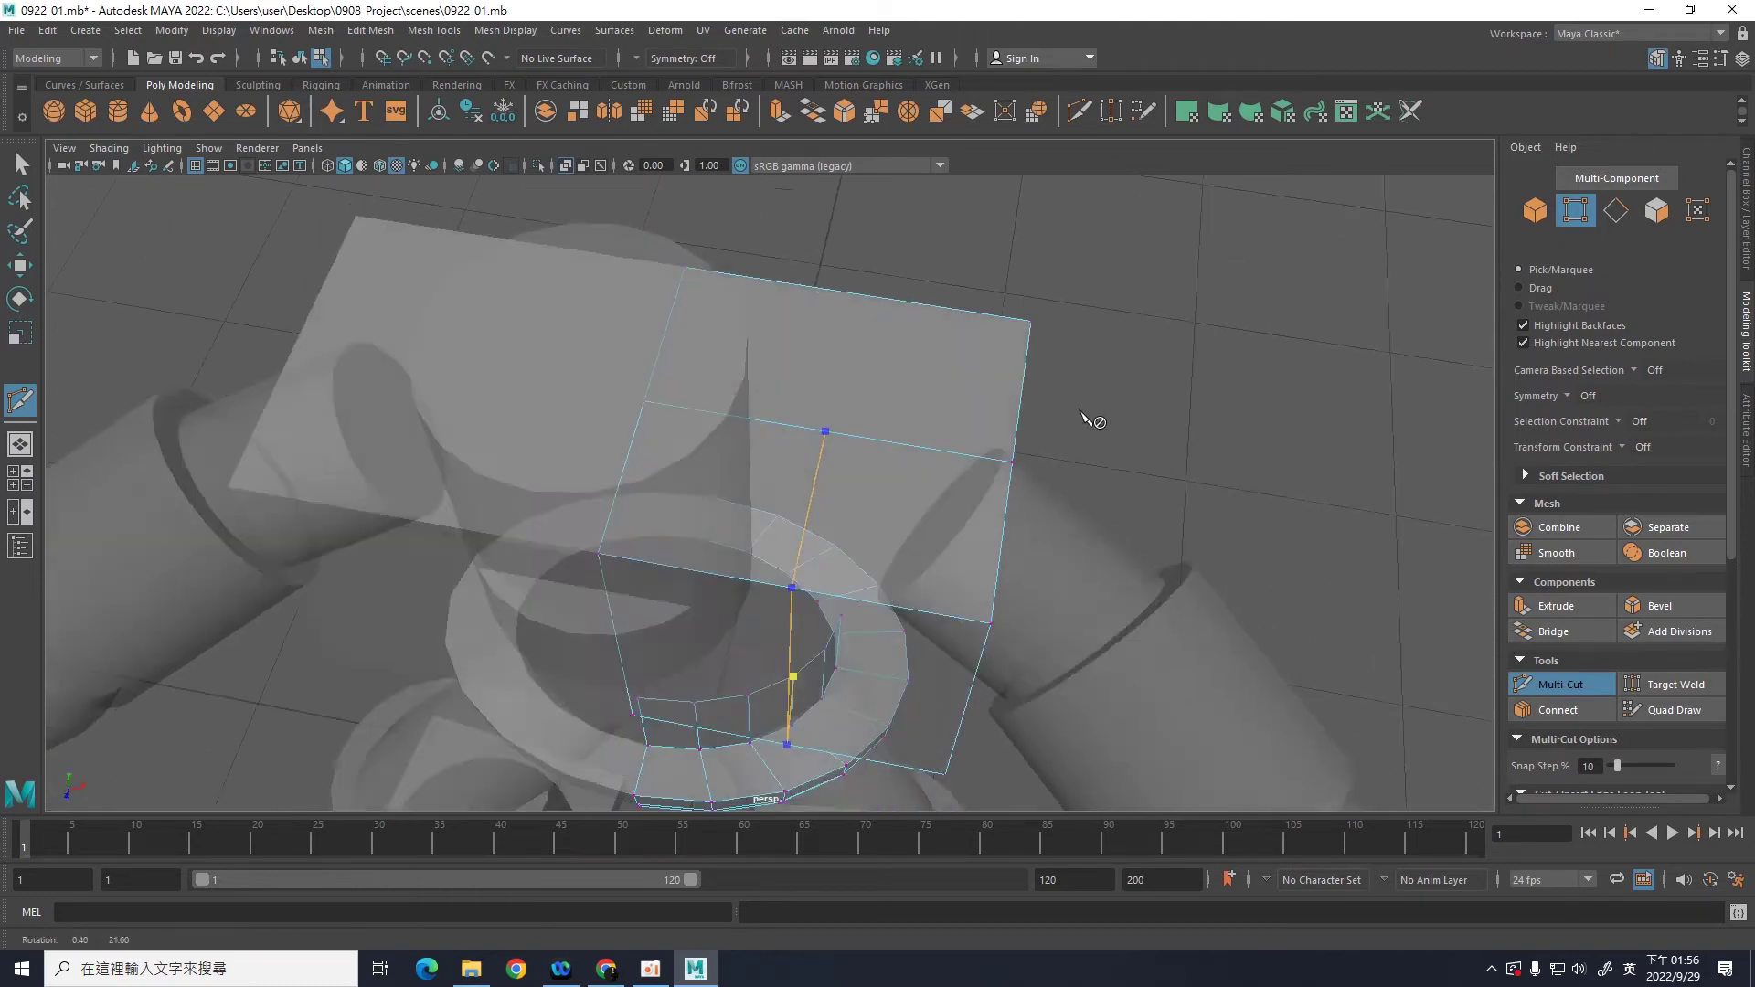
click(893, 329)
key(Return)
Step: Run a cut from the top-face edge down the torso's side into a waist collar vertex
mouse_move(1049, 379)
alt+mouse_down()
mouse_move(1257, 429)
mouse_move(1159, 462)
alt+mouse_up()
alt+middle_drag(1379, 462, 1371, 512)
alt+drag(1363, 699, 1175, 575)
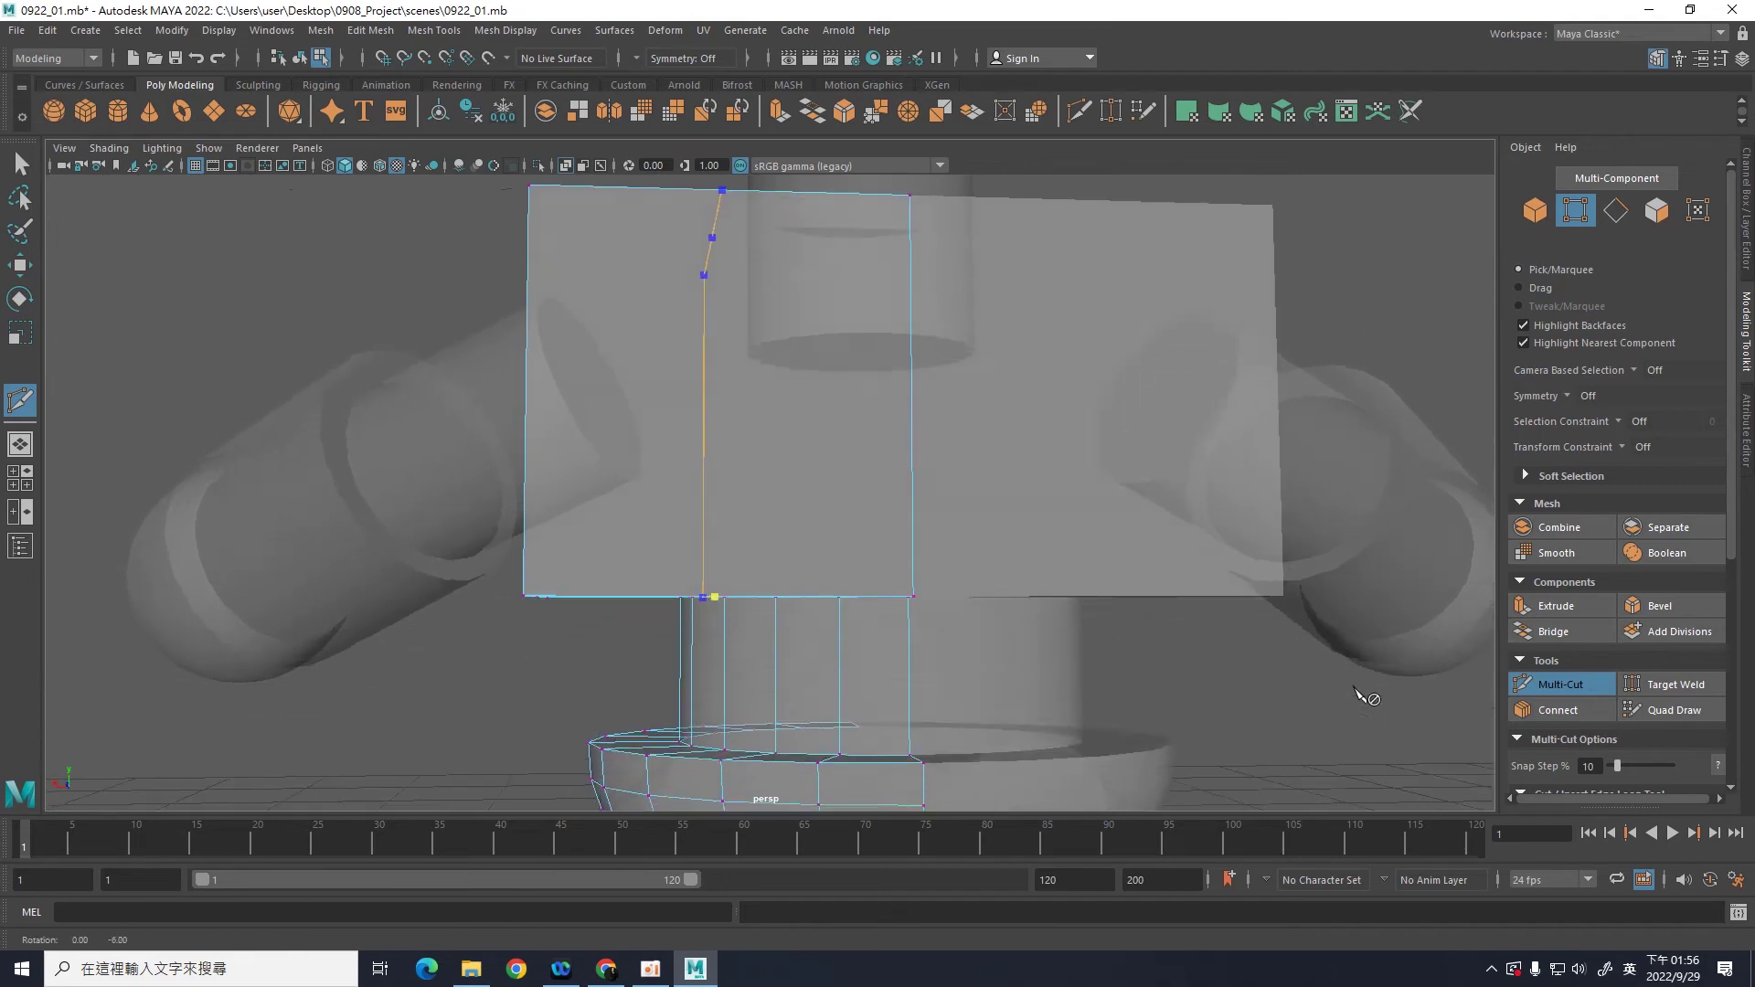
click(703, 472)
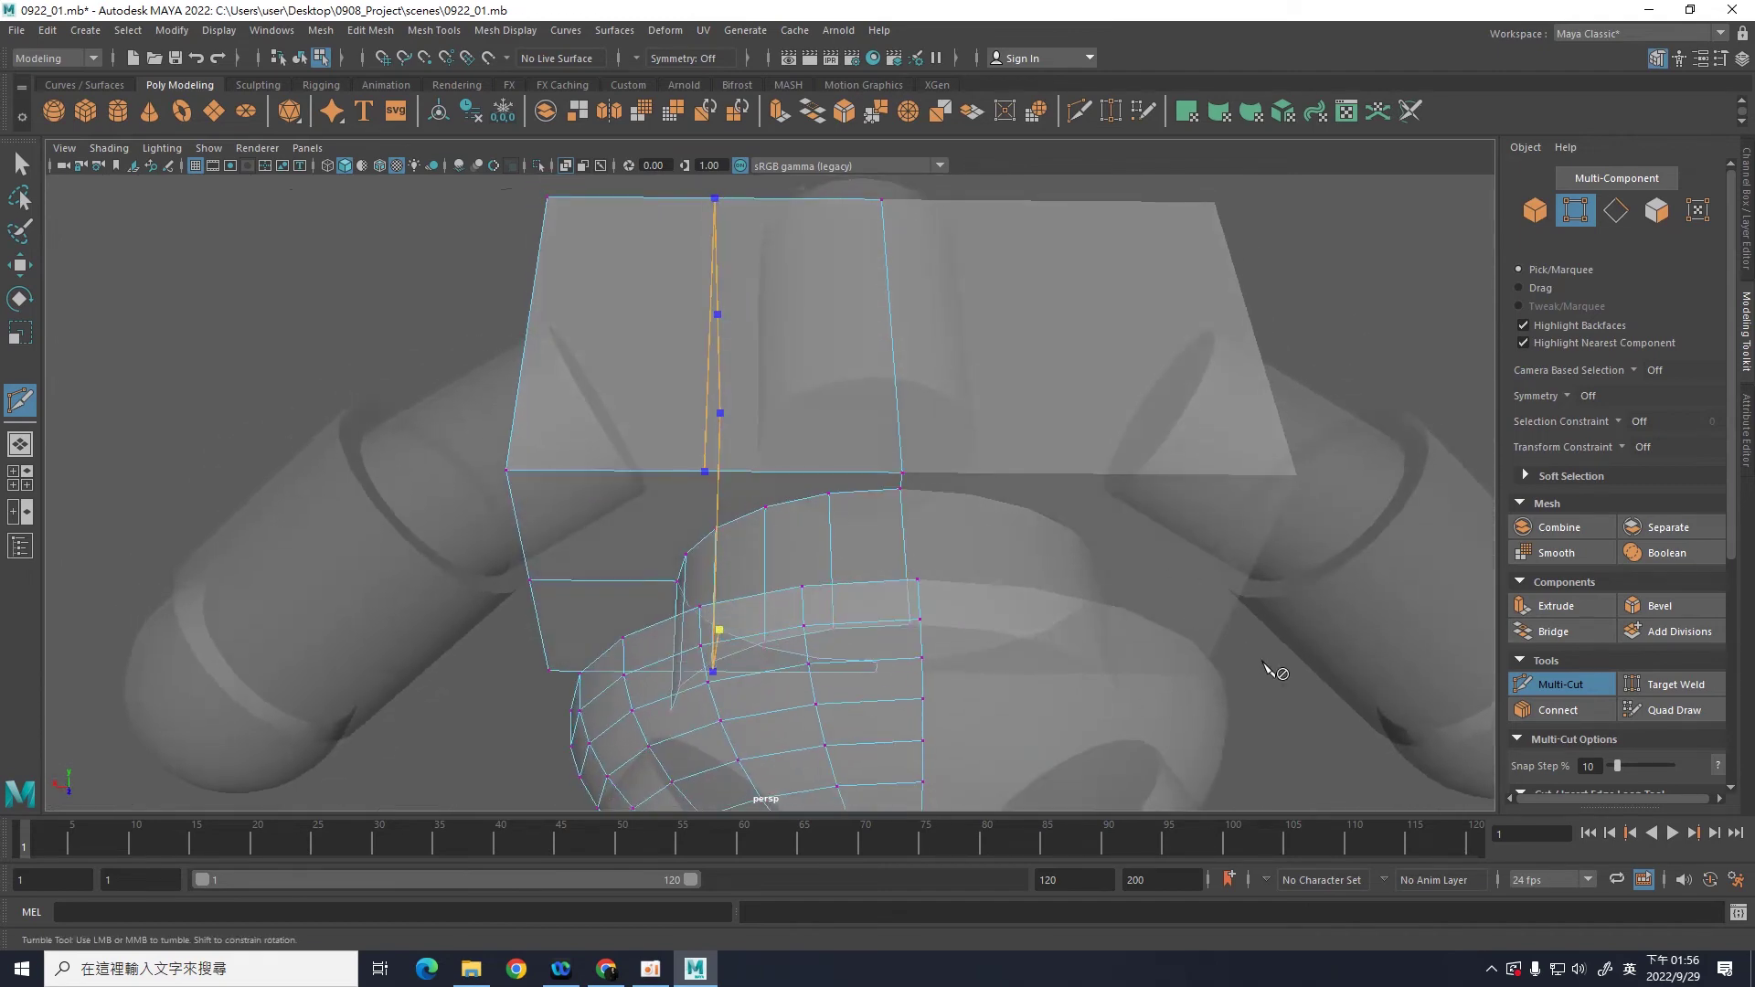
alt+drag(1265, 667, 1379, 728)
alt+right_drag(1379, 729, 1377, 727)
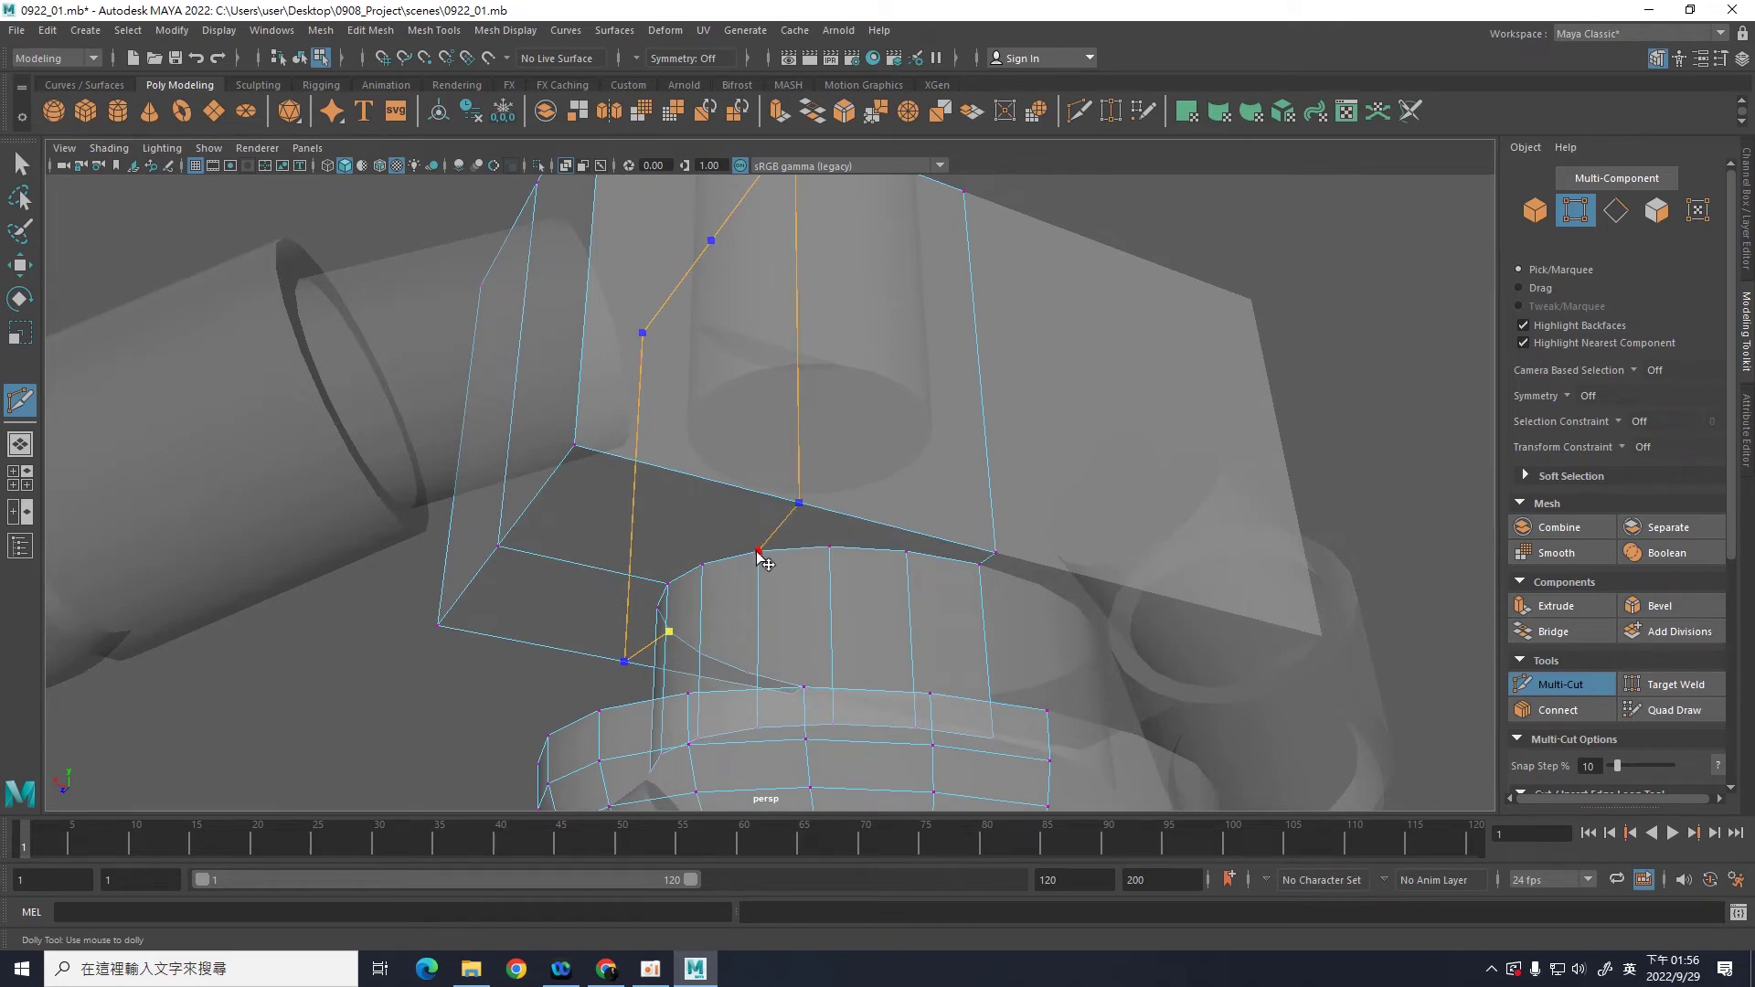
click(757, 551)
key(Return)
mouse_move(1266, 265)
alt+mouse_down()
mouse_move(1374, 337)
mouse_move(1387, 486)
mouse_move(1257, 637)
mouse_move(1187, 638)
mouse_move(1175, 615)
mouse_move(1231, 629)
mouse_move(1155, 513)
mouse_move(1207, 576)
alt+mouse_up()
alt+right_drag(1206, 576, 1208, 567)
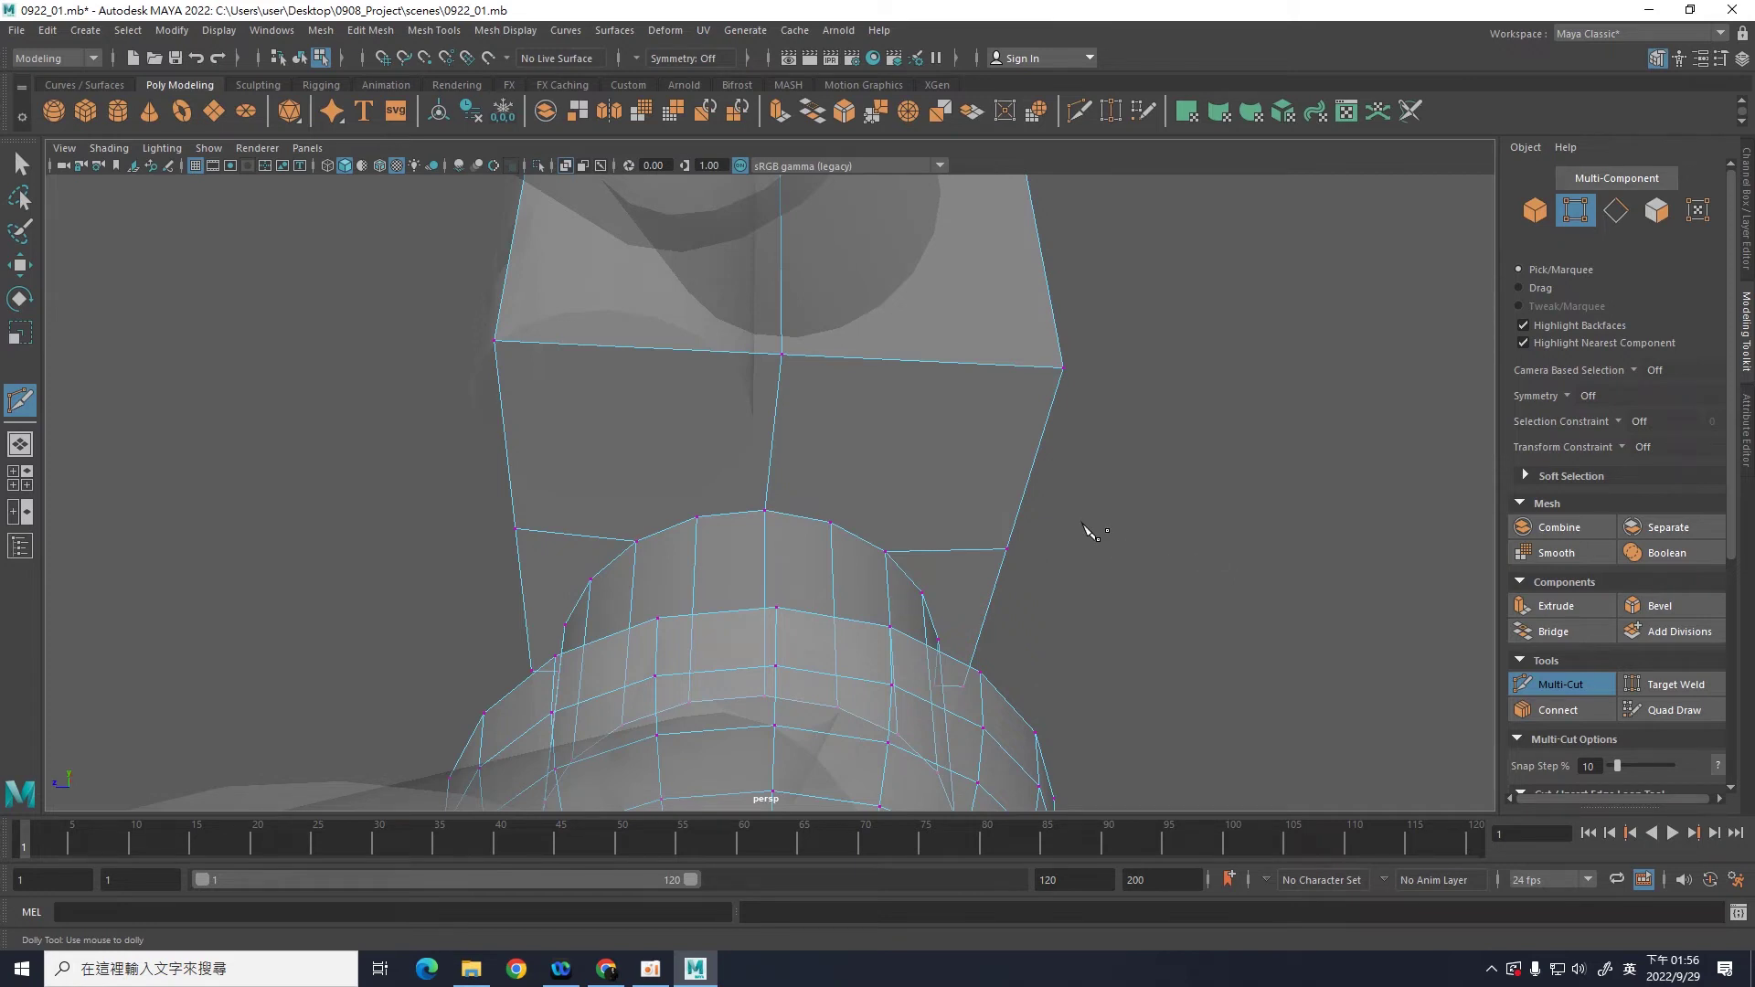
Step: Cut an edge from a collar vertex up the torso front and across its top face
alt+middle_drag(1212, 504, 1226, 548)
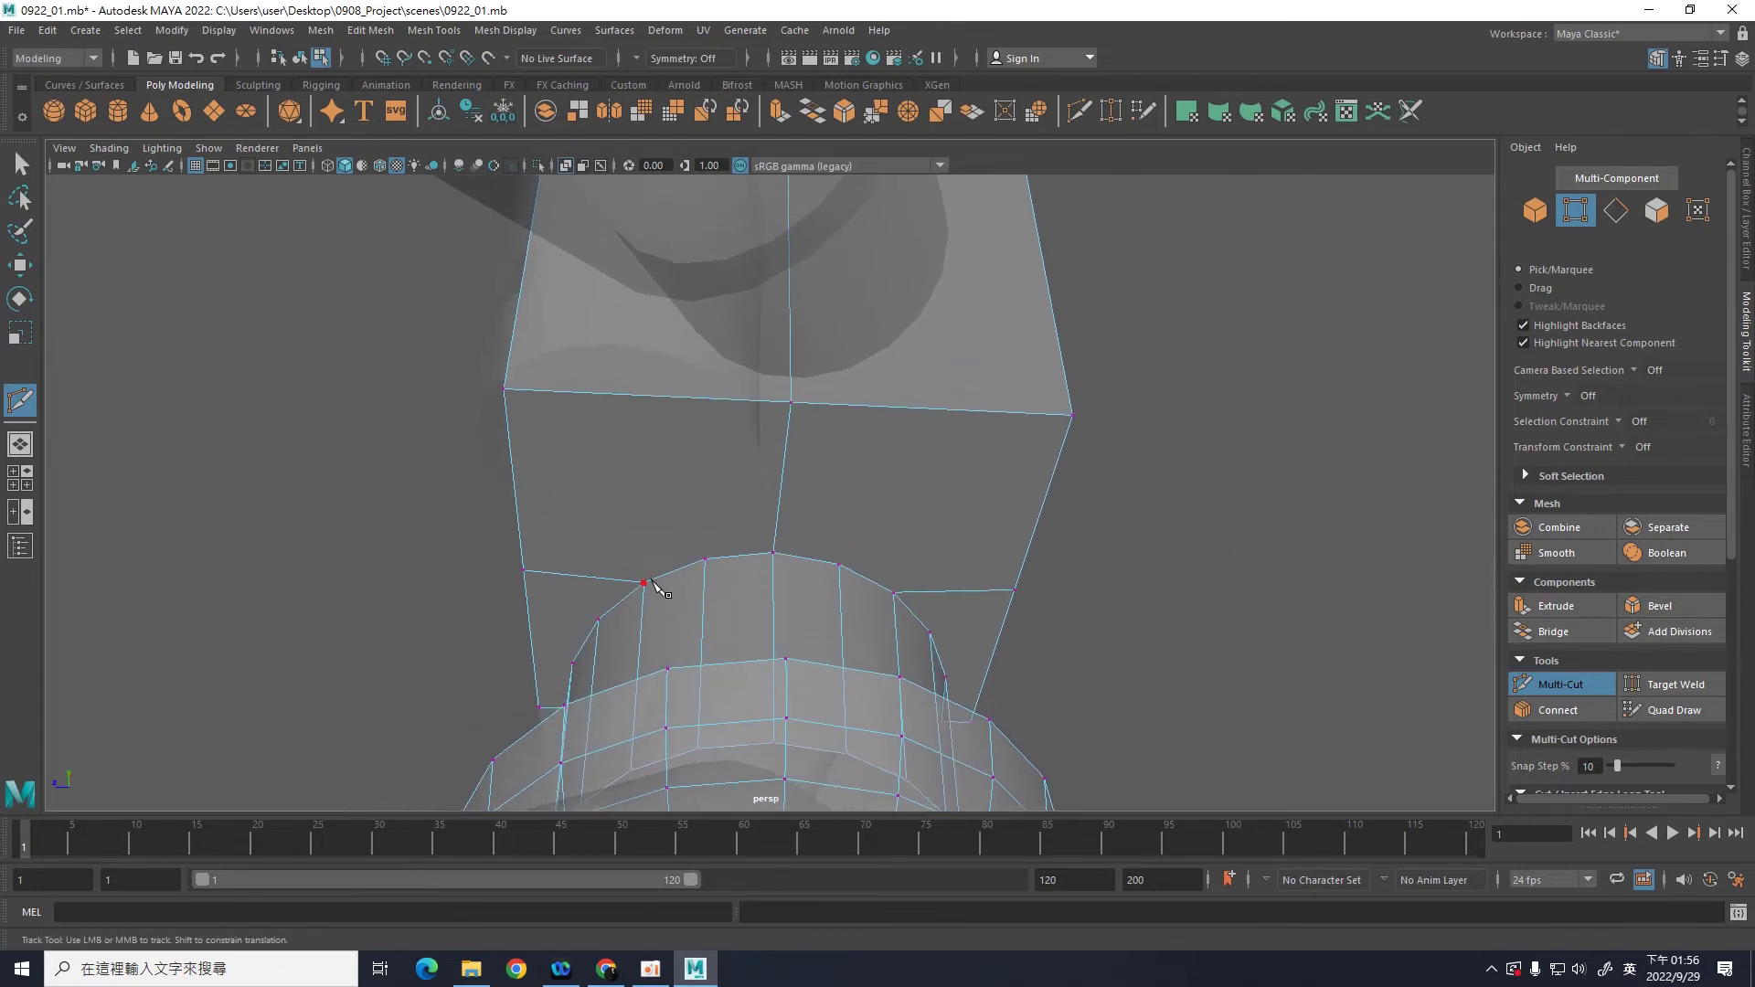
click(789, 402)
click(705, 558)
click(645, 582)
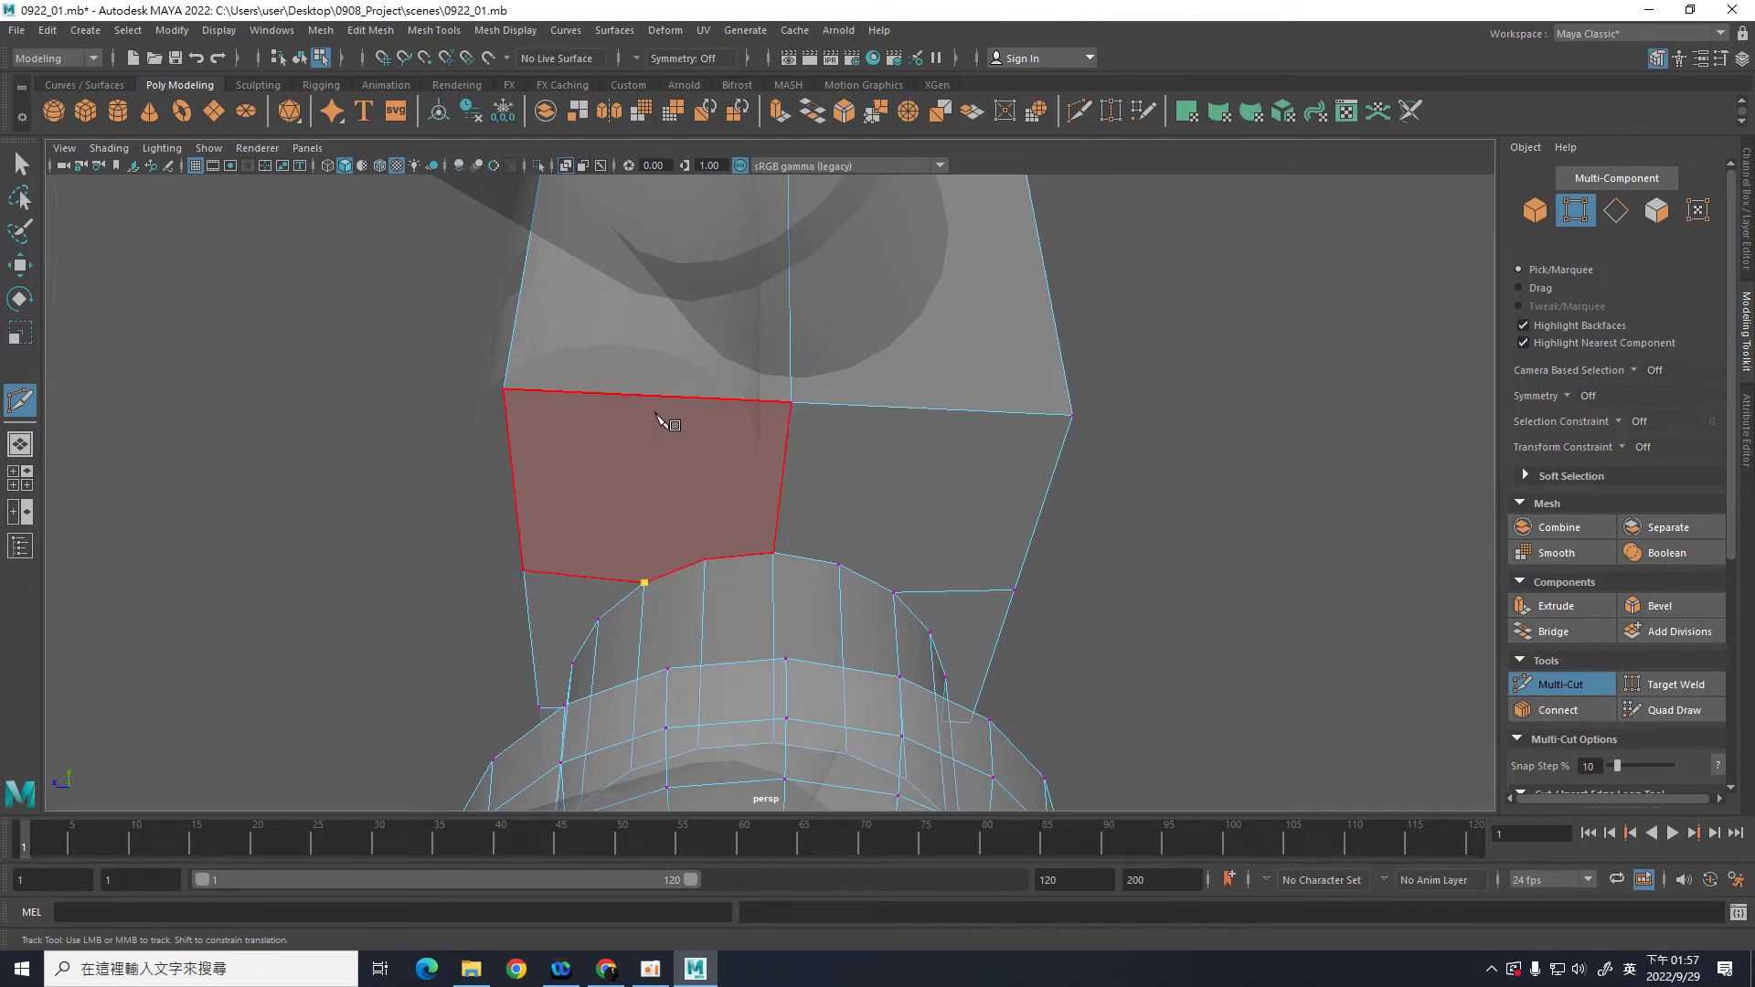
click(648, 395)
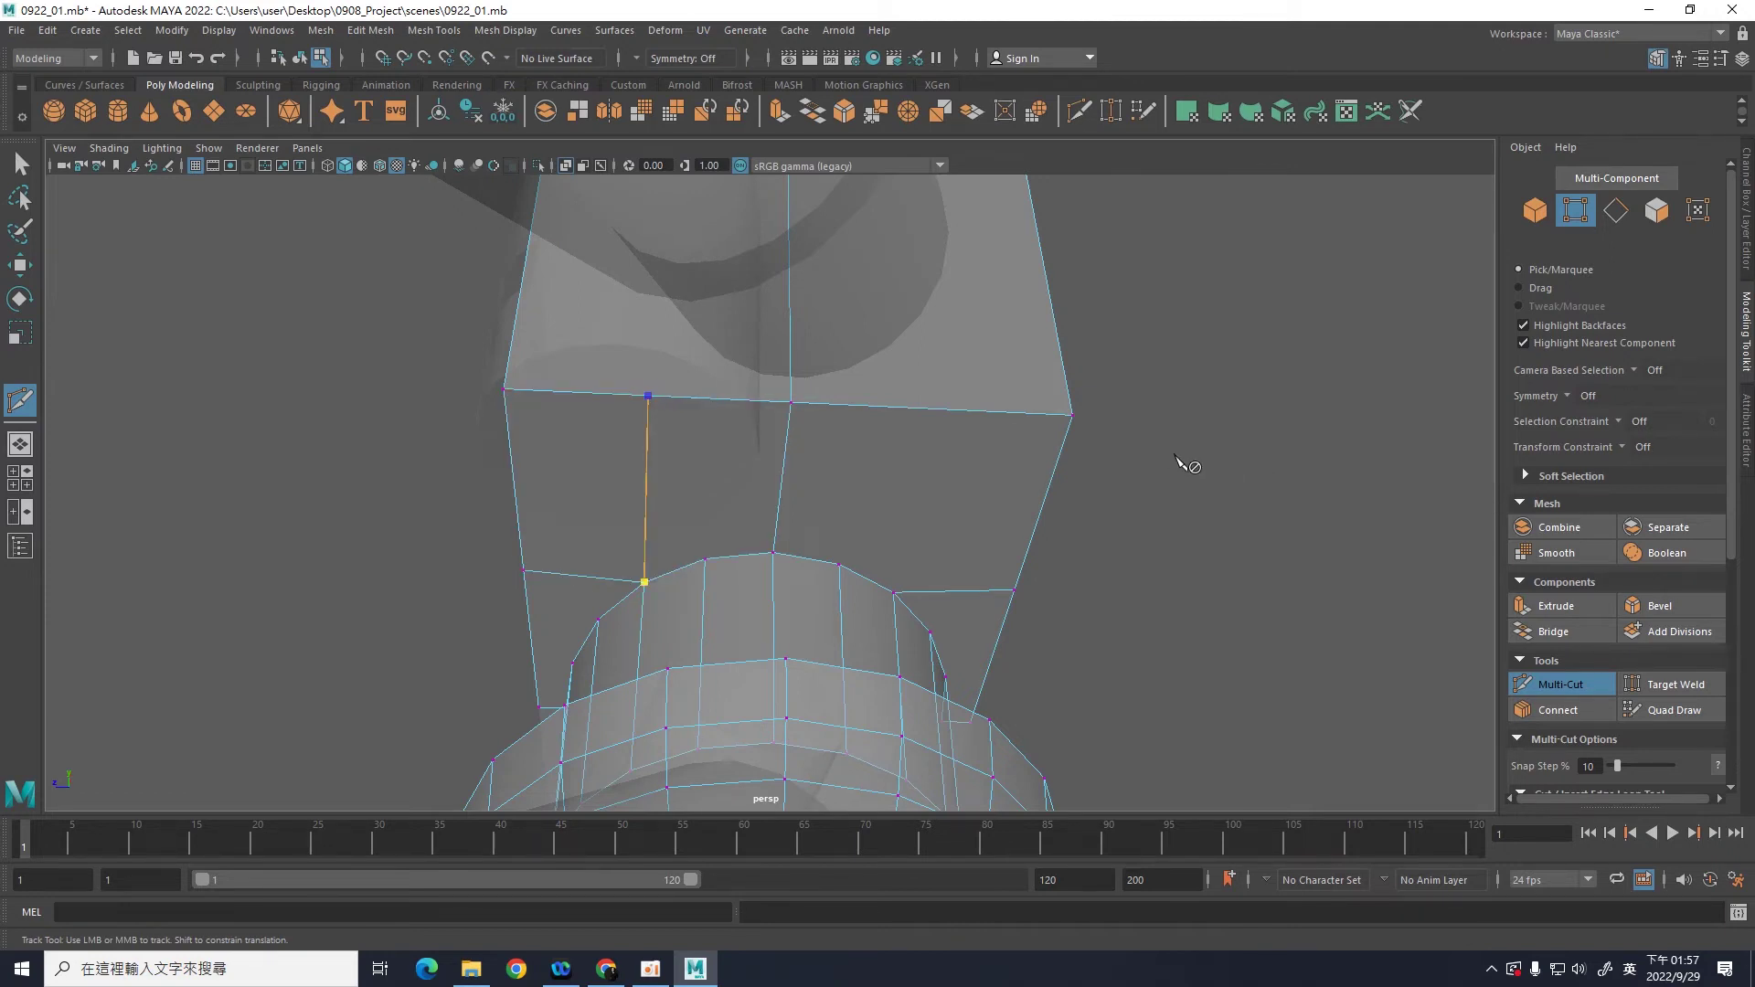
mouse_move(1187, 464)
alt+mouse_down()
mouse_move(1167, 541)
mouse_move(1113, 521)
alt+mouse_up()
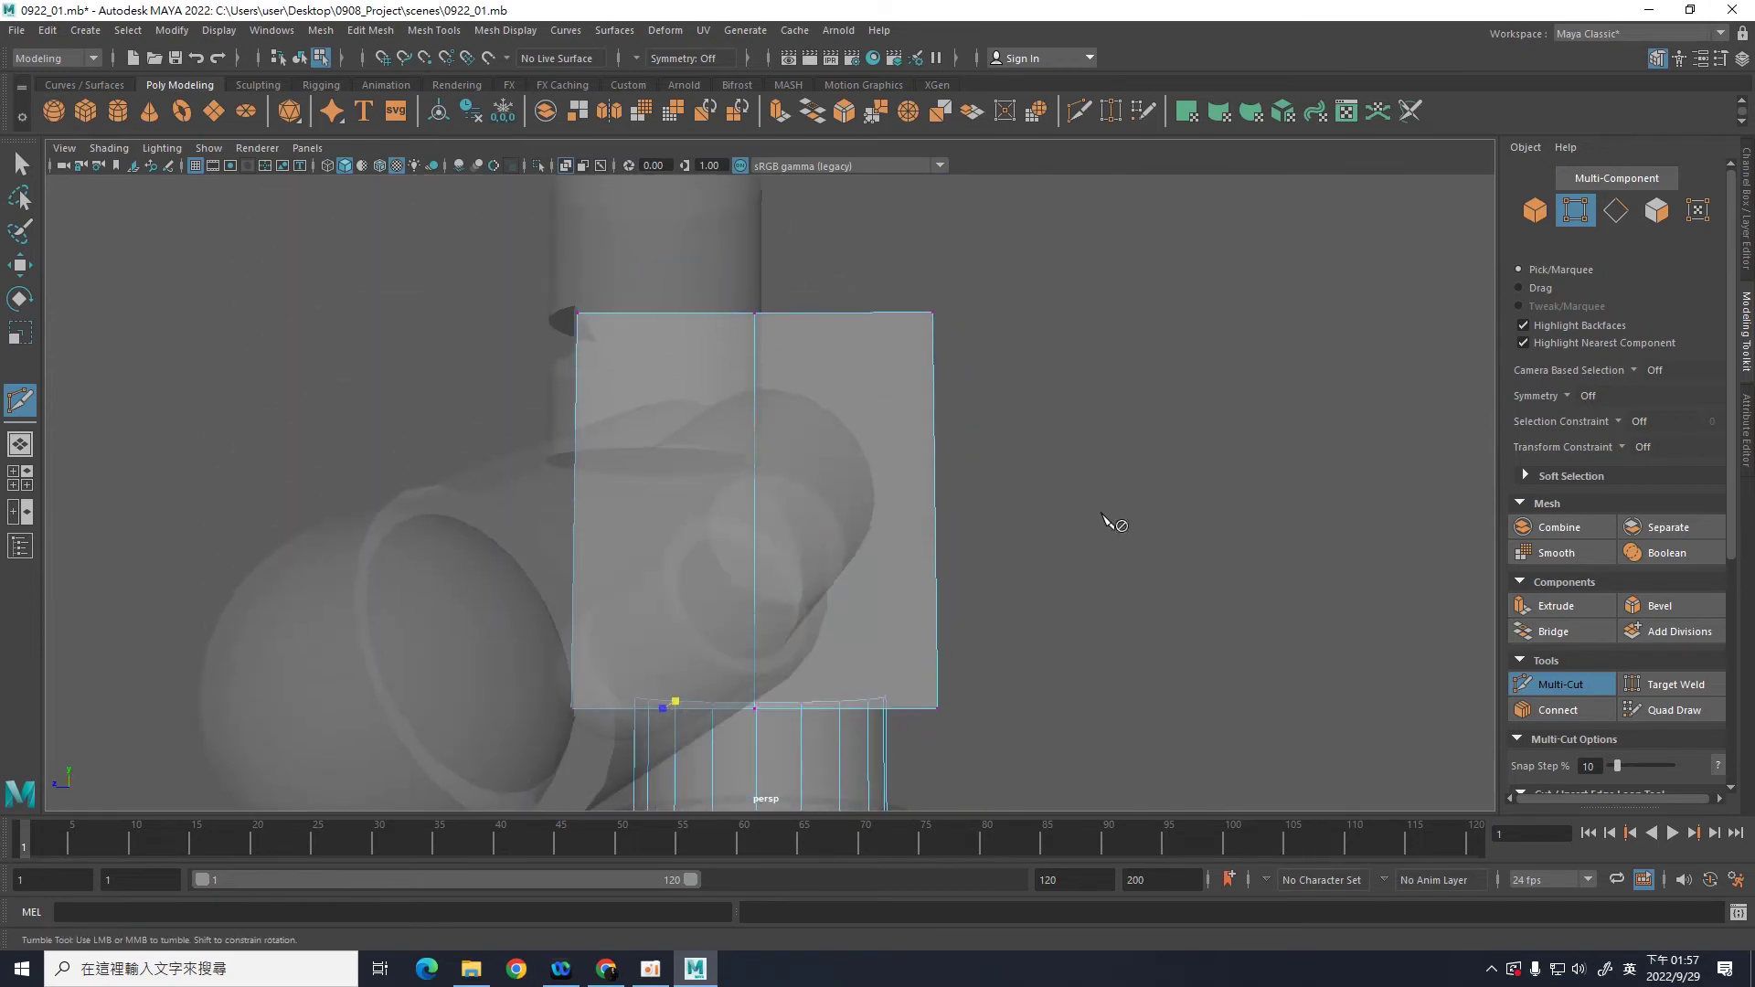
click(688, 333)
mouse_move(1124, 357)
alt+mouse_down()
mouse_move(1109, 463)
mouse_move(808, 326)
alt+mouse_up()
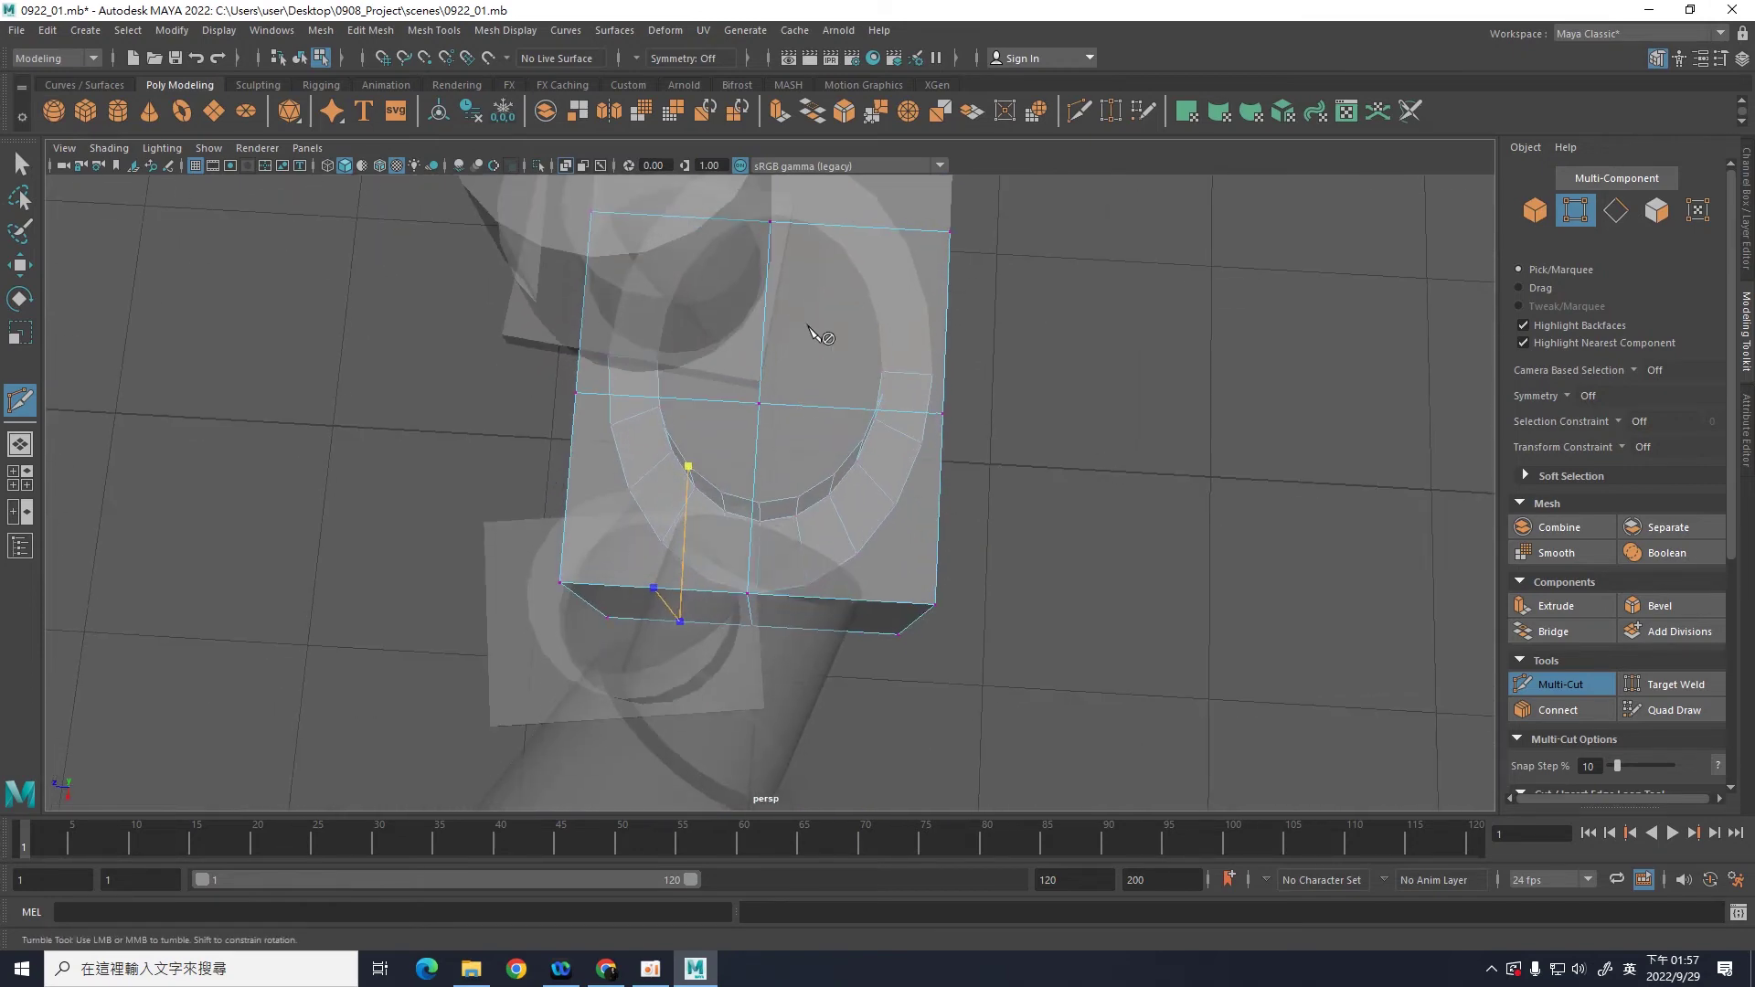
click(682, 217)
right_click(692, 231)
Step: Add another cut from the torso's lower edge up to its top edge
mouse_move(1186, 574)
alt+mouse_down()
mouse_move(1167, 427)
mouse_move(1155, 548)
mouse_move(1112, 509)
alt+mouse_up()
scroll(1111, 509, up, 2)
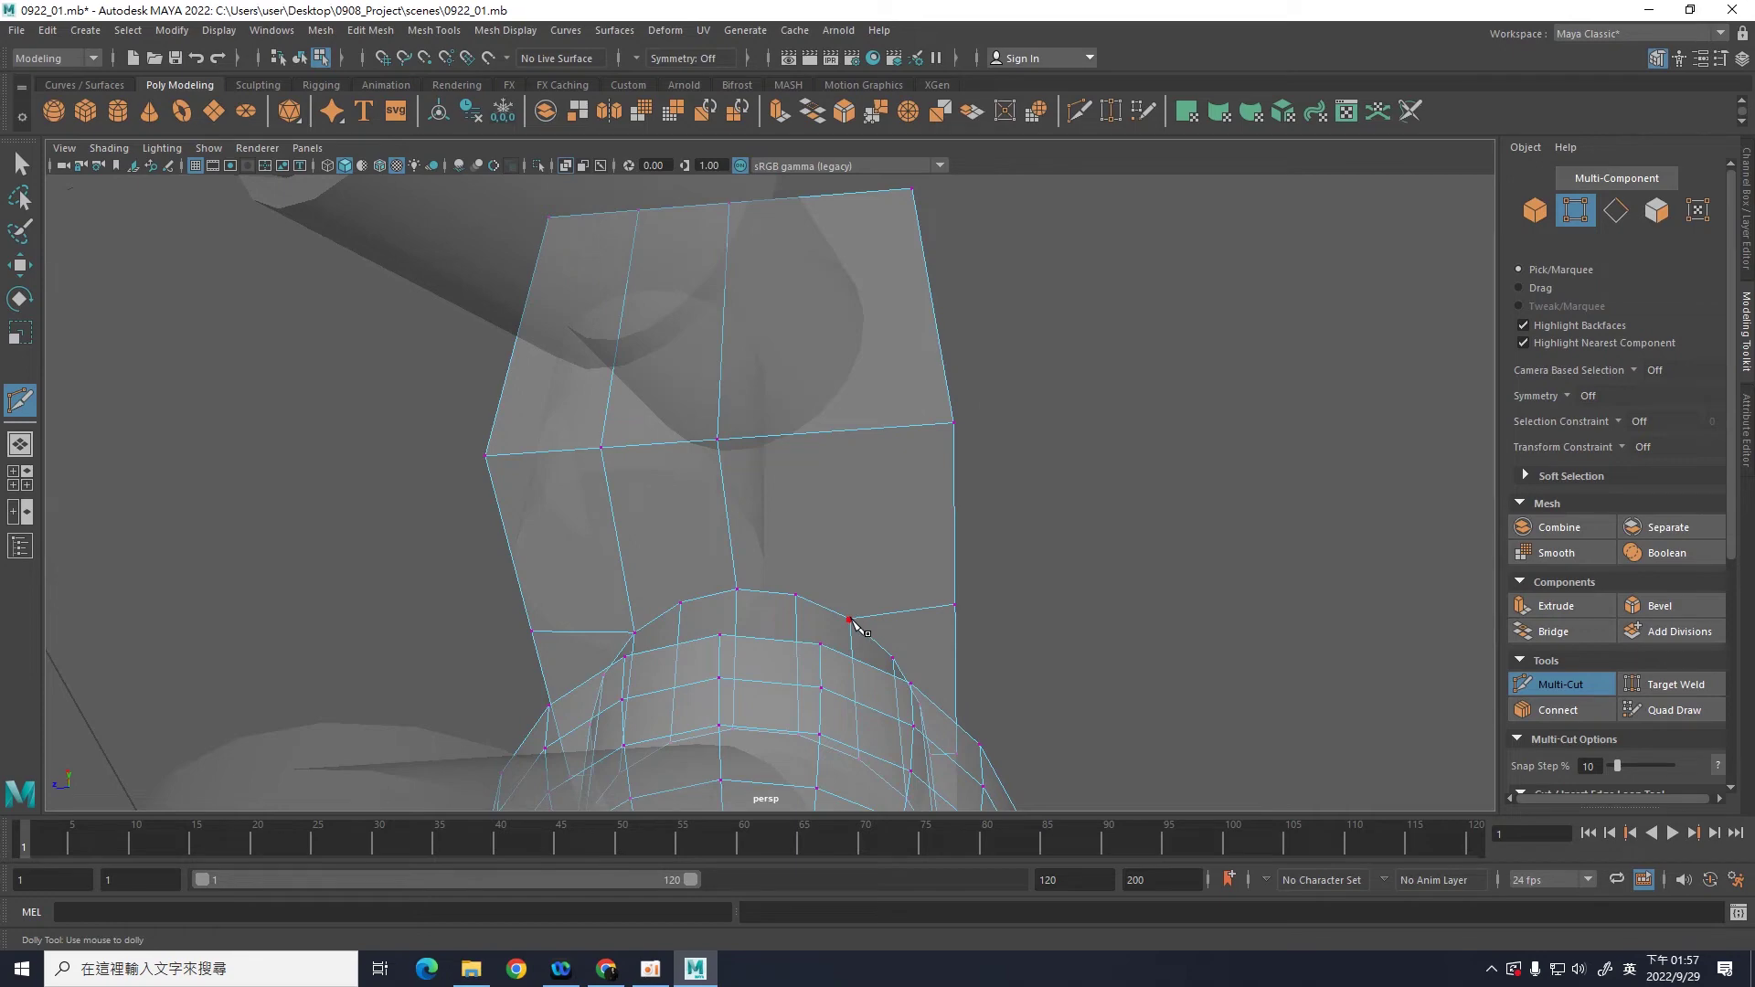
click(838, 532)
mouse_move(1120, 387)
alt+mouse_down()
mouse_move(1124, 418)
mouse_move(1092, 423)
mouse_move(1121, 505)
mouse_move(1092, 525)
alt+mouse_up()
click(850, 202)
scroll(1143, 423, down, 1)
scroll(1142, 406, down, 1)
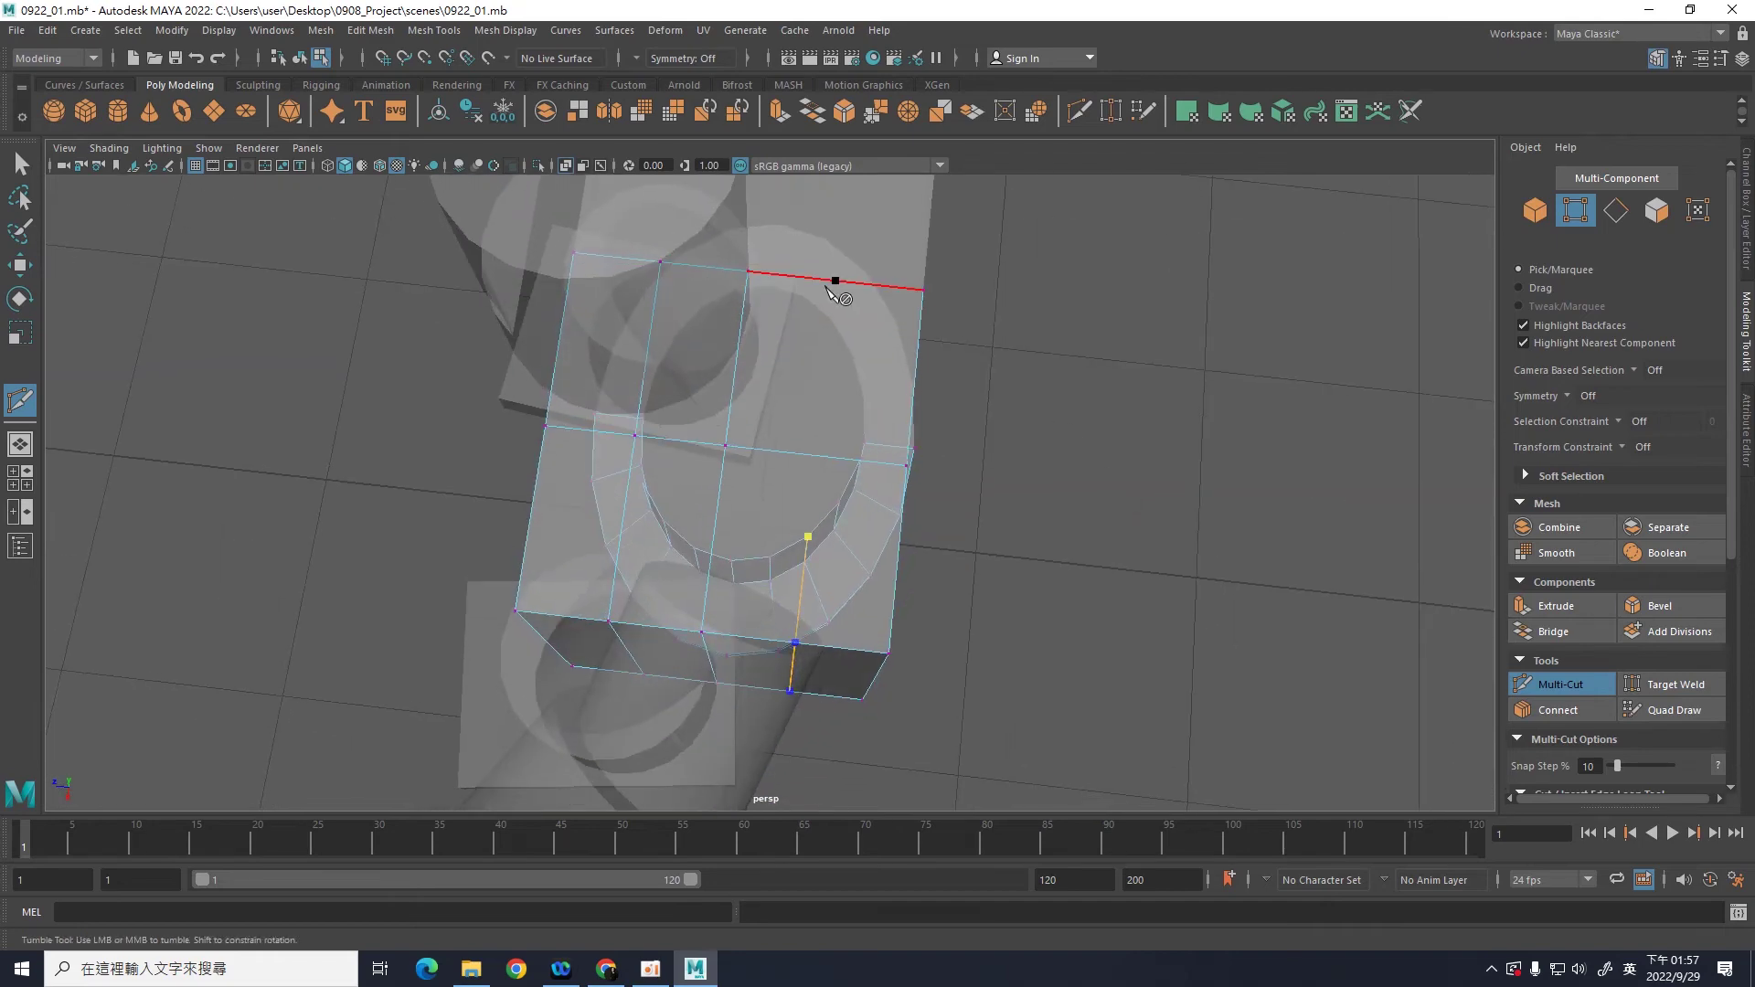
key(Return)
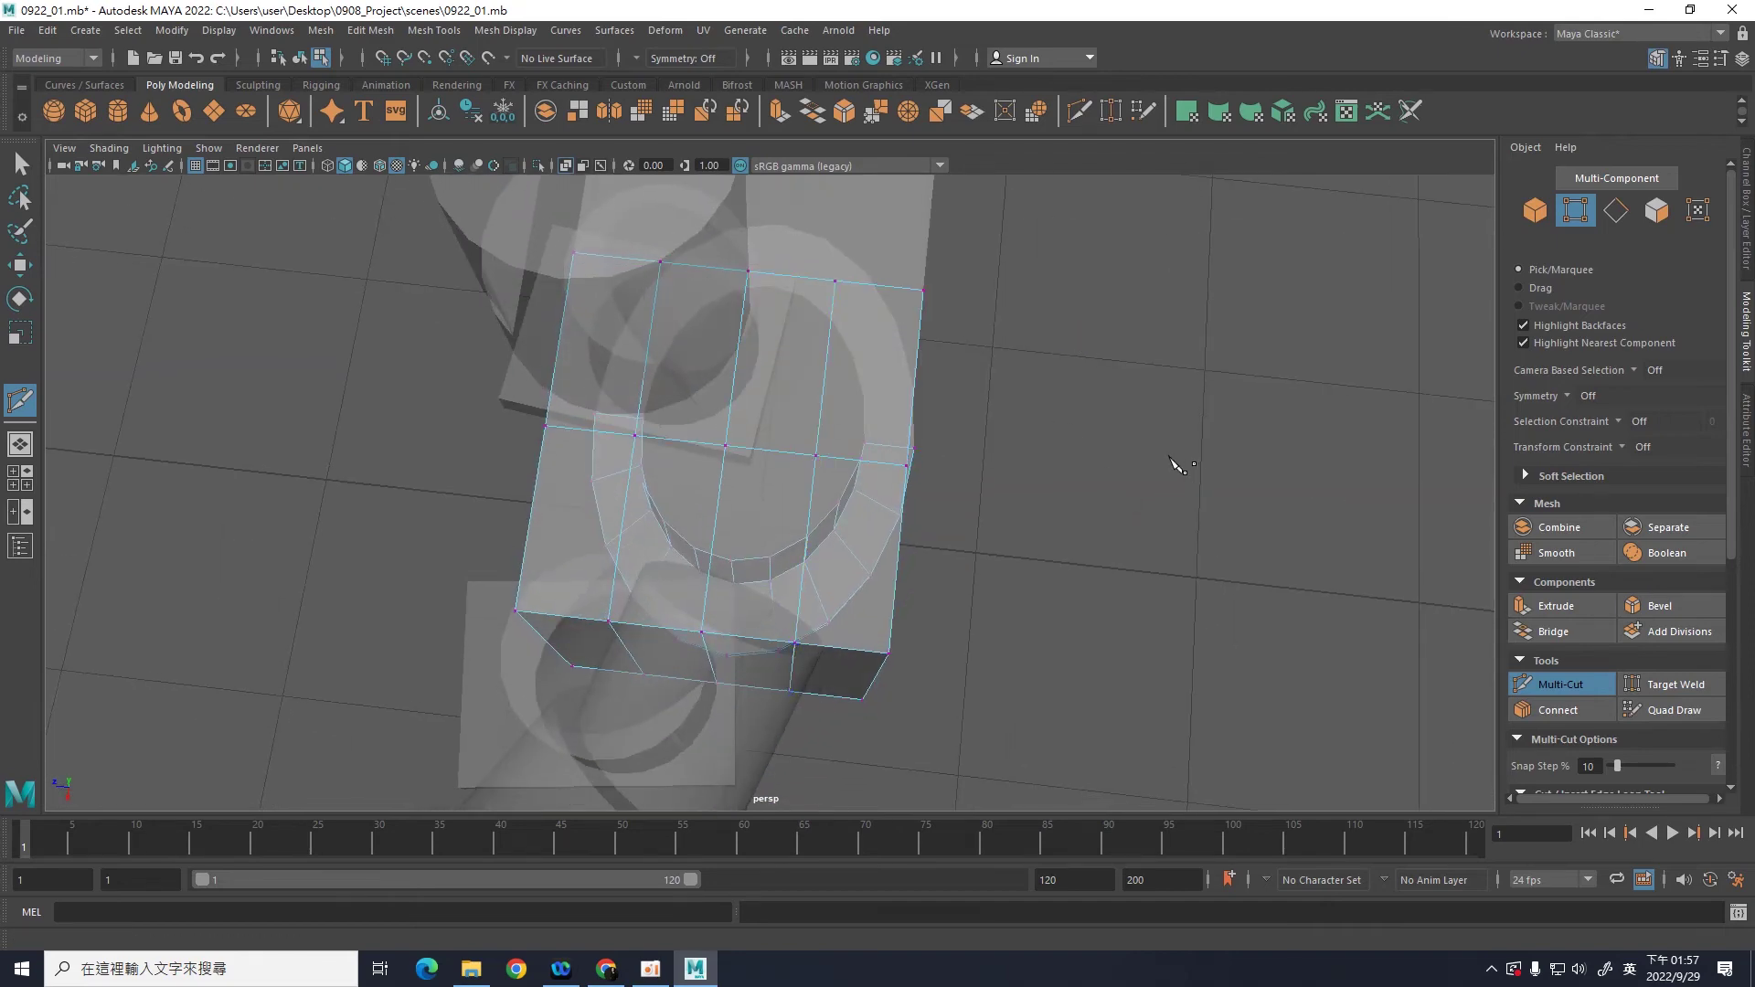
Step: Start the small central quad's left side, from a collar vertex to the vertical centre edge
mouse_move(1177, 466)
alt+mouse_down()
mouse_move(1193, 512)
mouse_move(1200, 413)
alt+mouse_up()
alt+drag(1142, 567, 1116, 540)
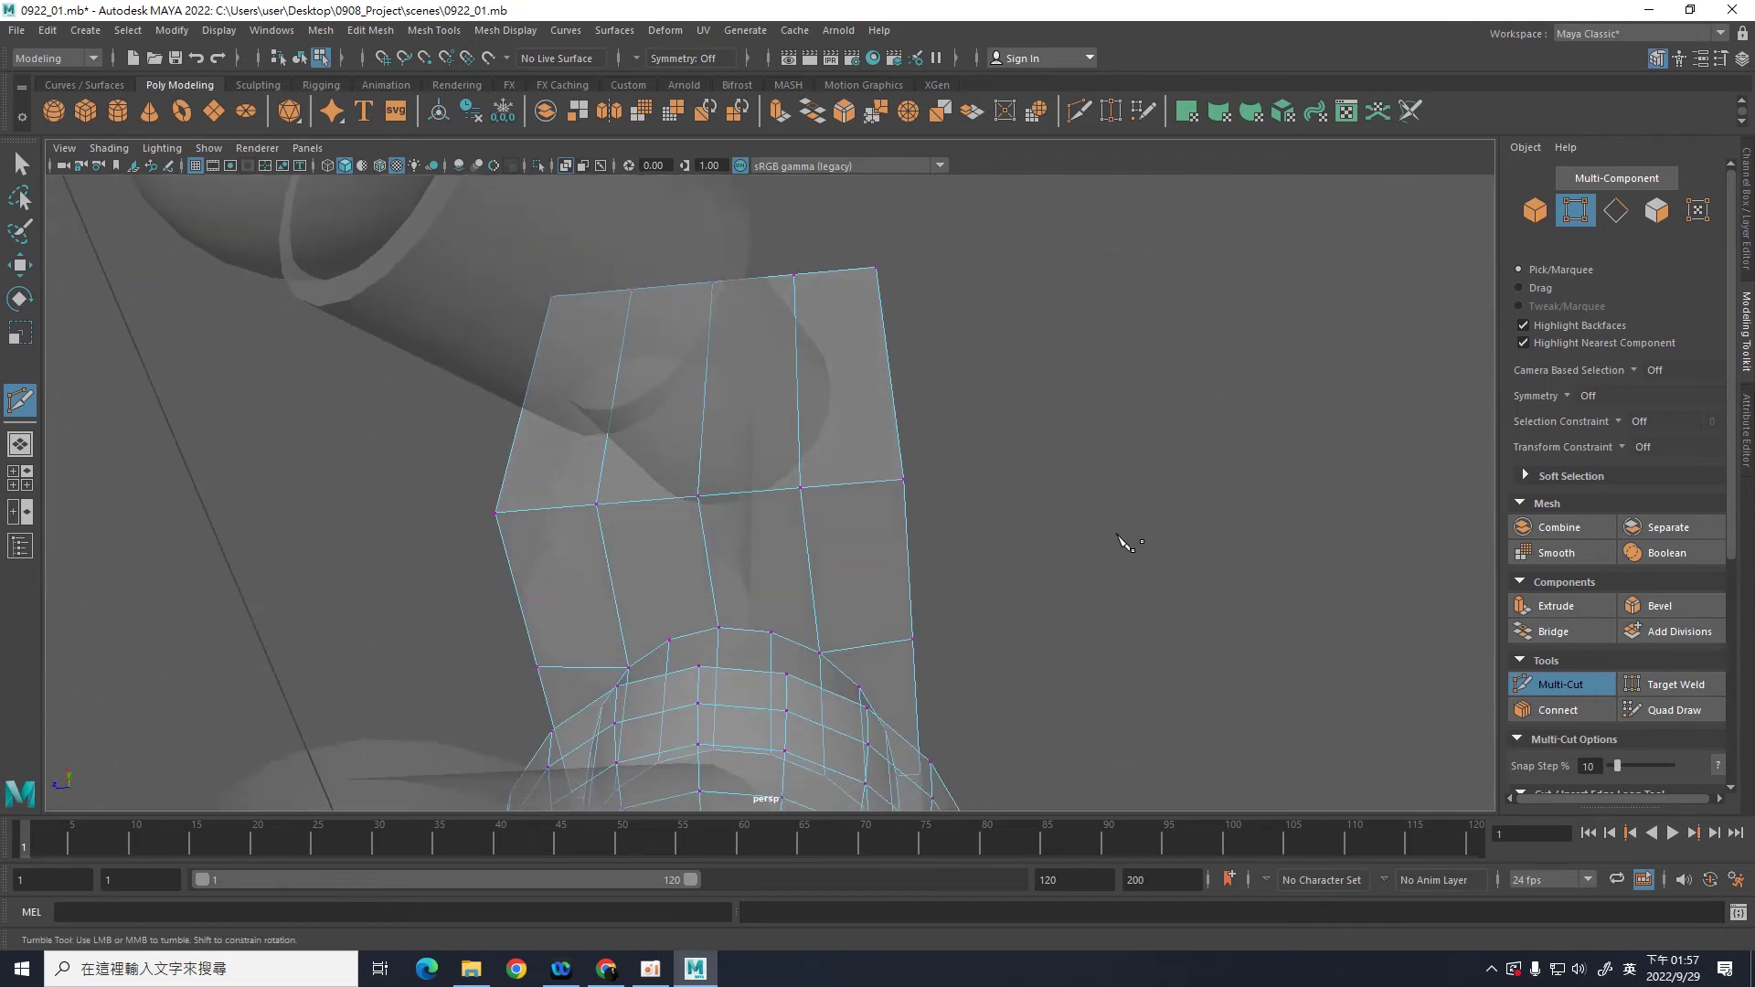
mouse_move(1116, 540)
alt+right_down()
mouse_move(1188, 425)
mouse_move(1187, 463)
mouse_move(1269, 423)
alt+right_up()
alt+middle_drag(1270, 423, 1221, 477)
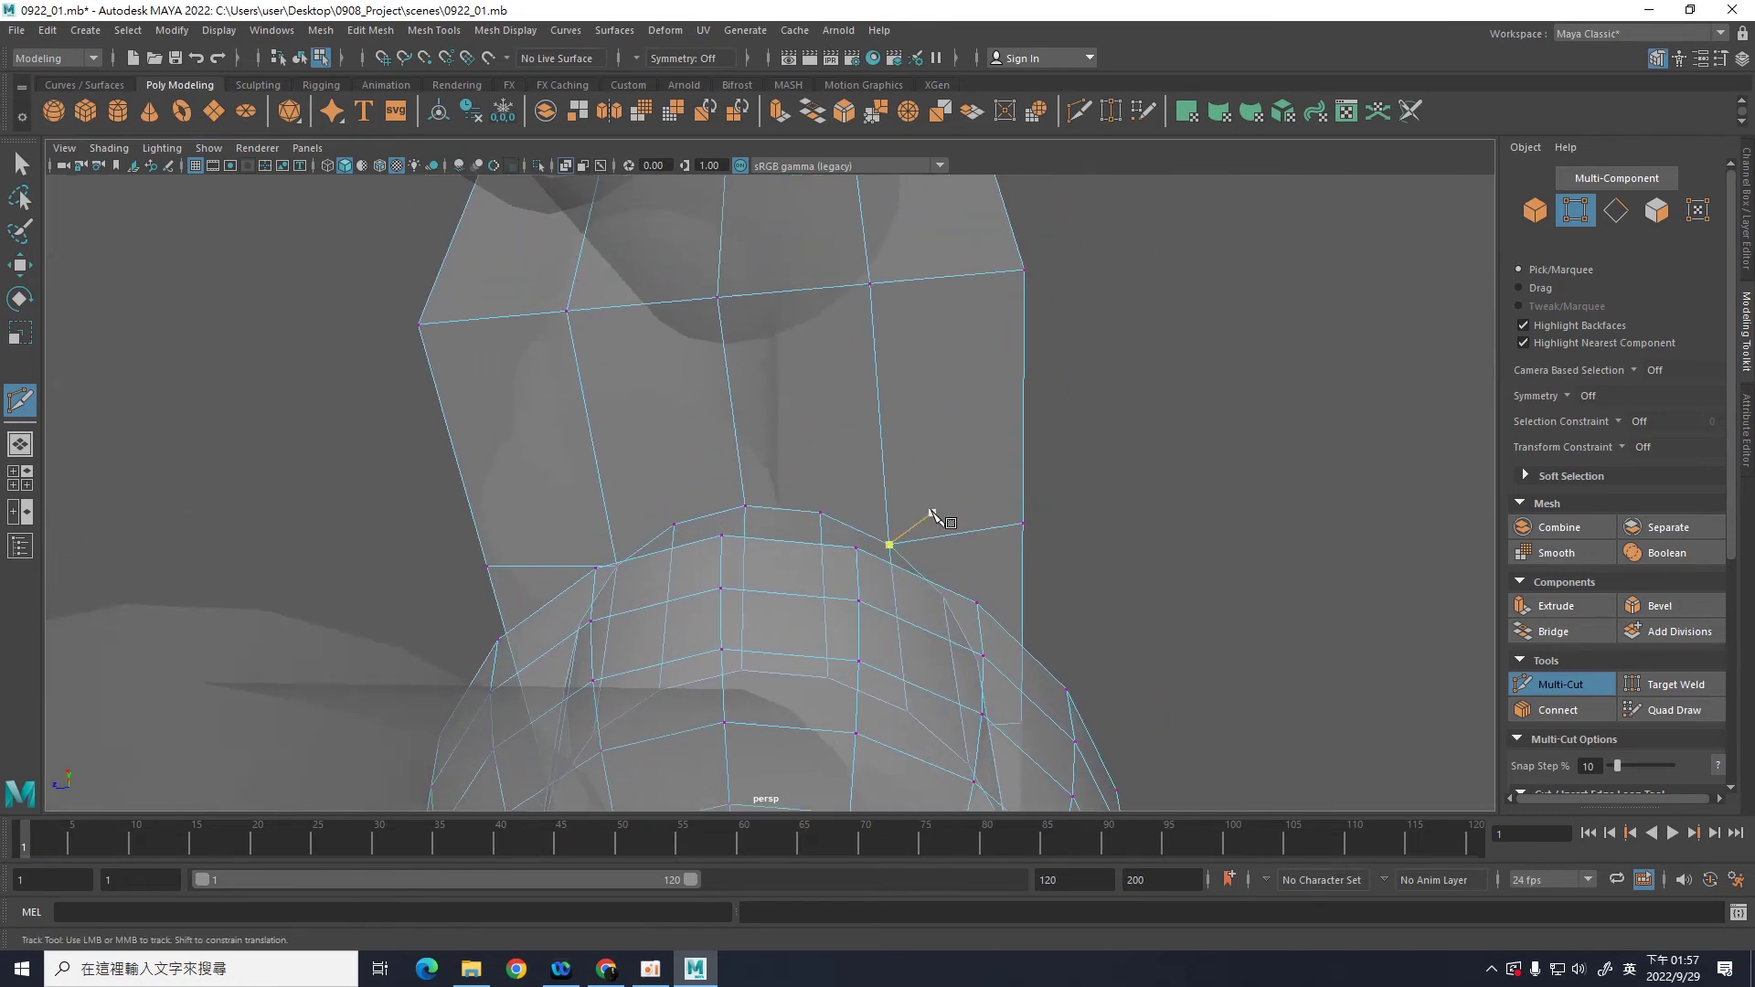
click(717, 297)
key(Escape)
mouse_move(1185, 486)
alt+mouse_down()
mouse_move(1167, 502)
mouse_move(1186, 500)
mouse_move(1115, 512)
alt+mouse_up()
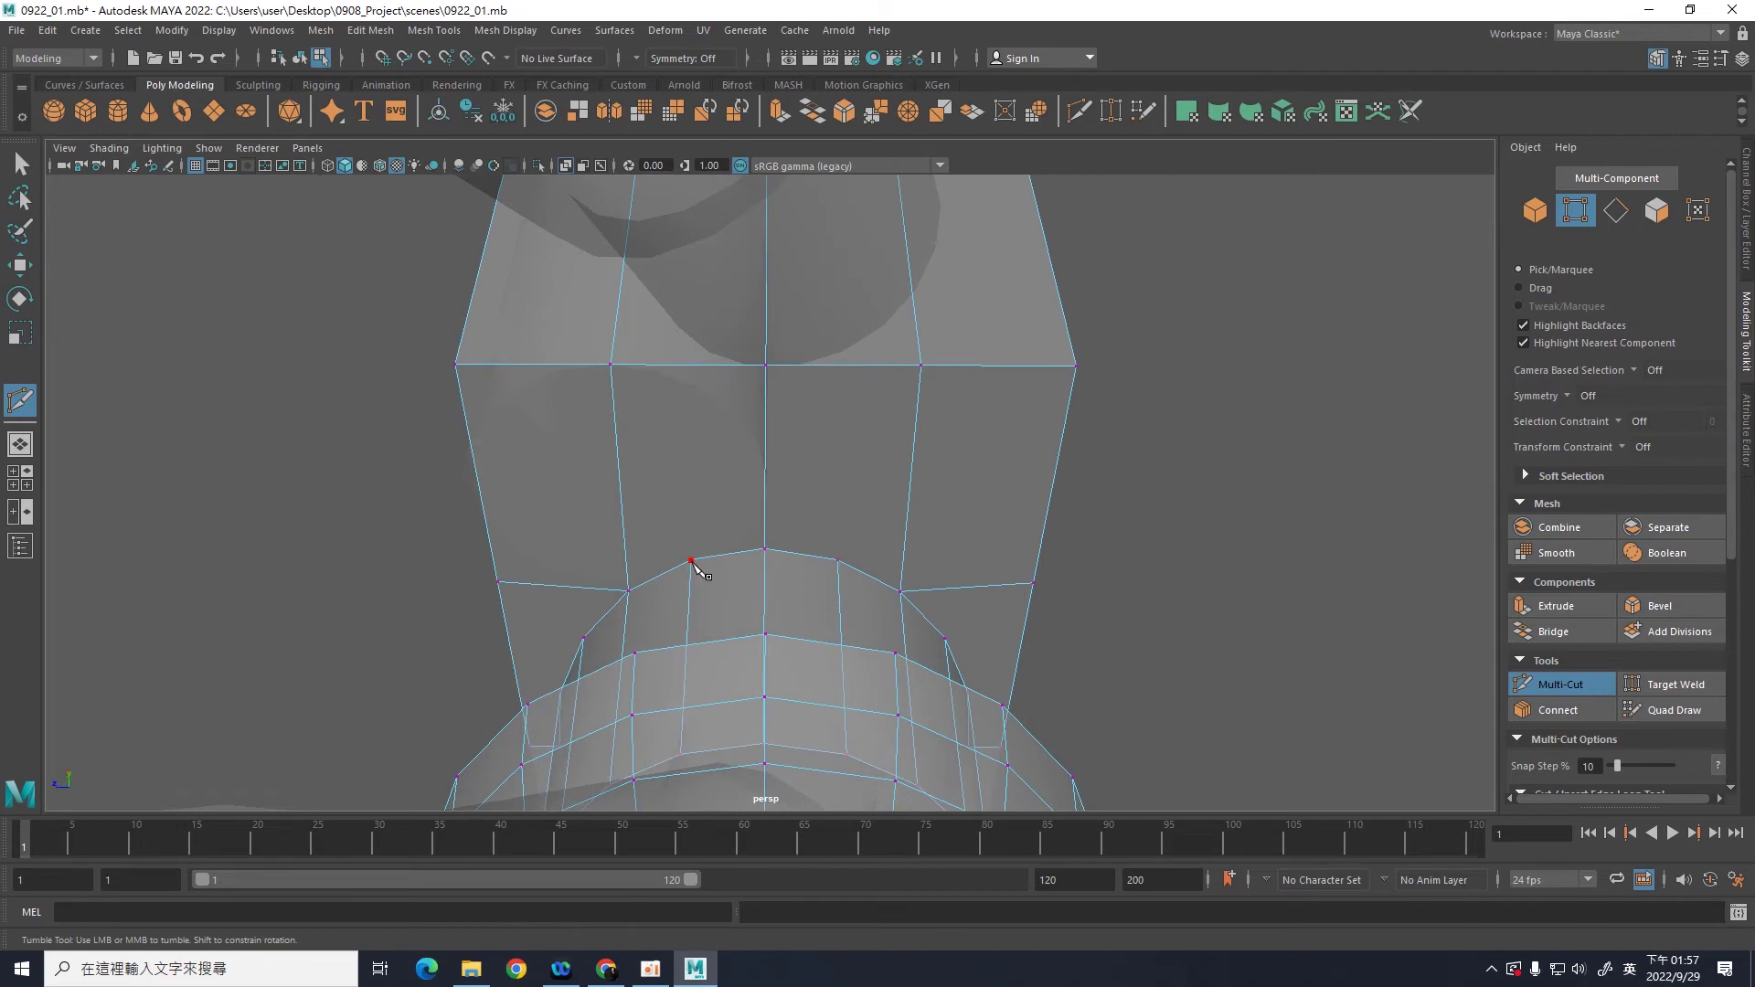
click(692, 503)
click(688, 471)
click(773, 456)
click(839, 562)
key(ctrl+z)
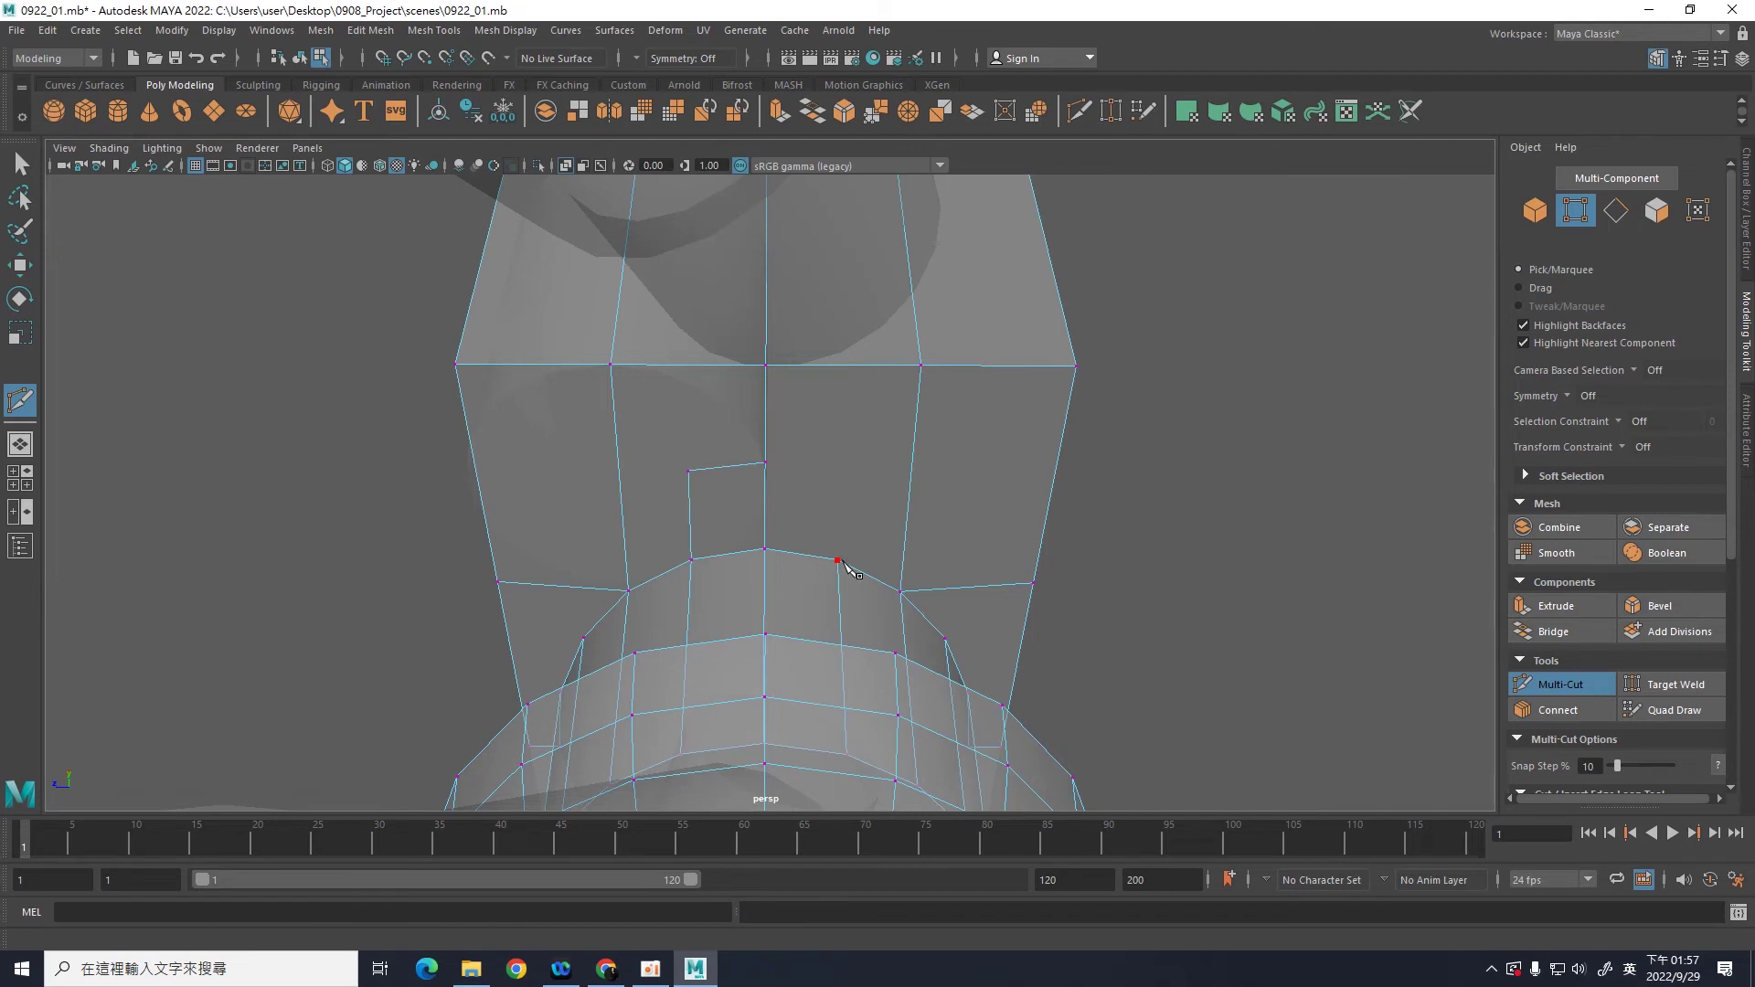
Step: Close the small central quad with a cut from the right collar vertex to the centre edge
click(837, 560)
click(841, 483)
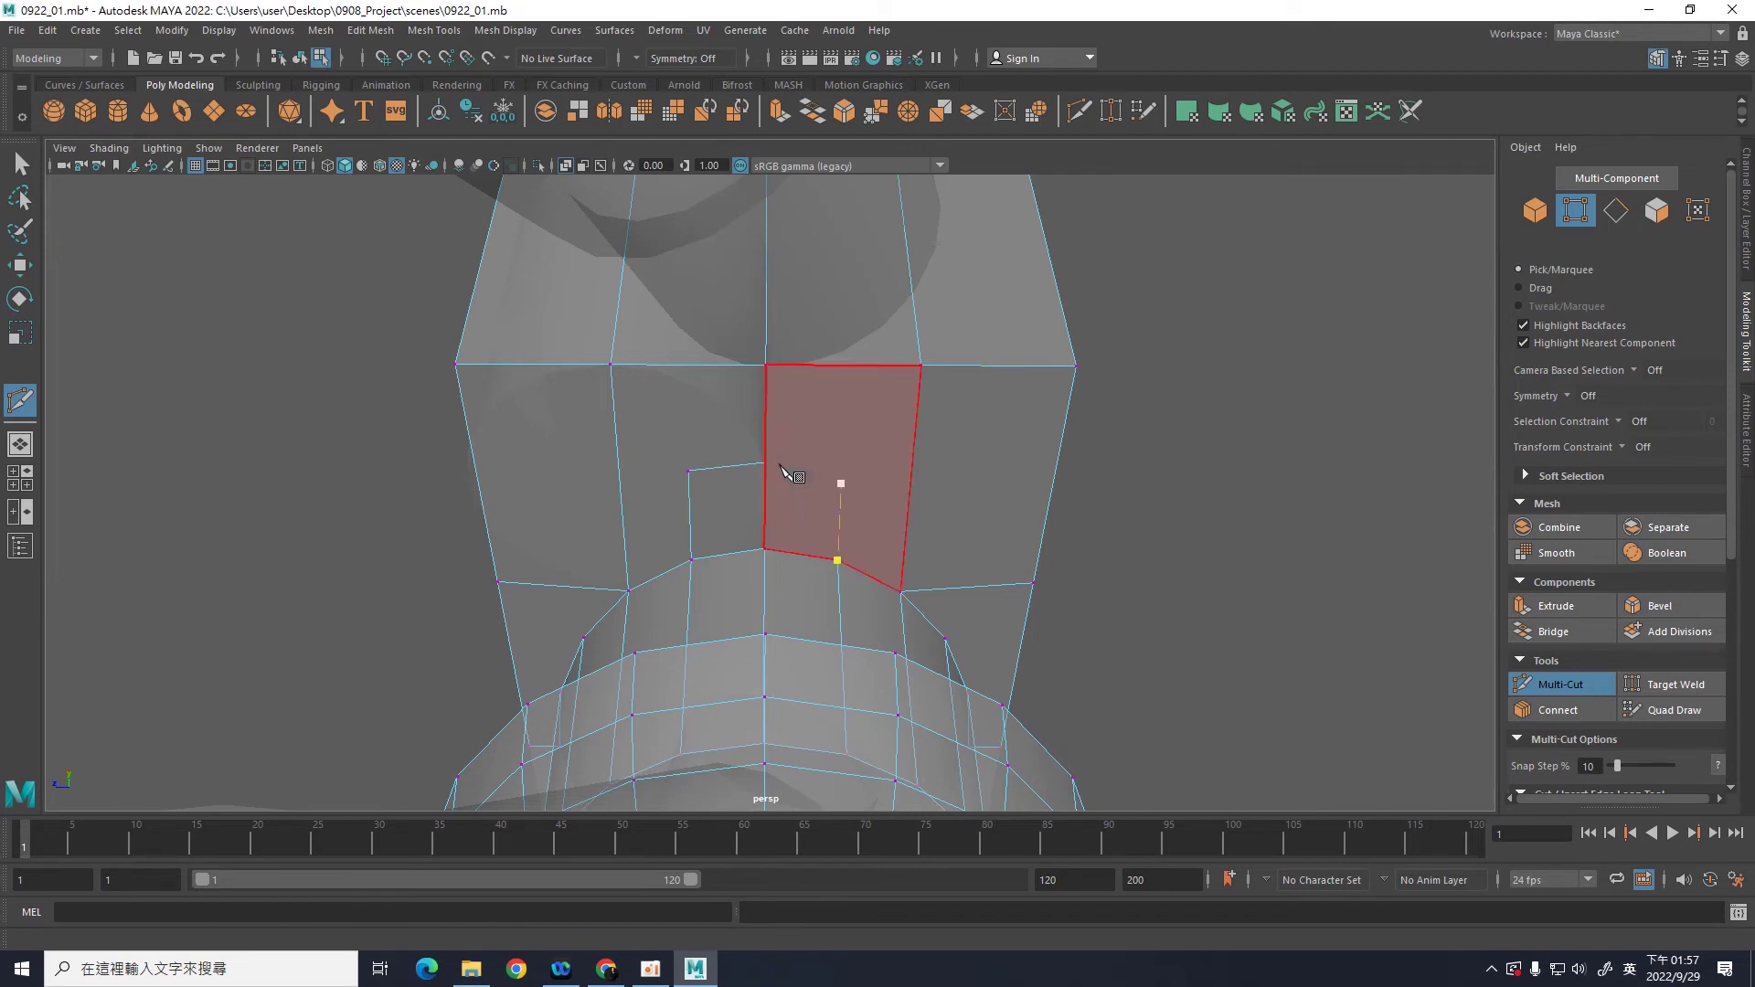
click(765, 463)
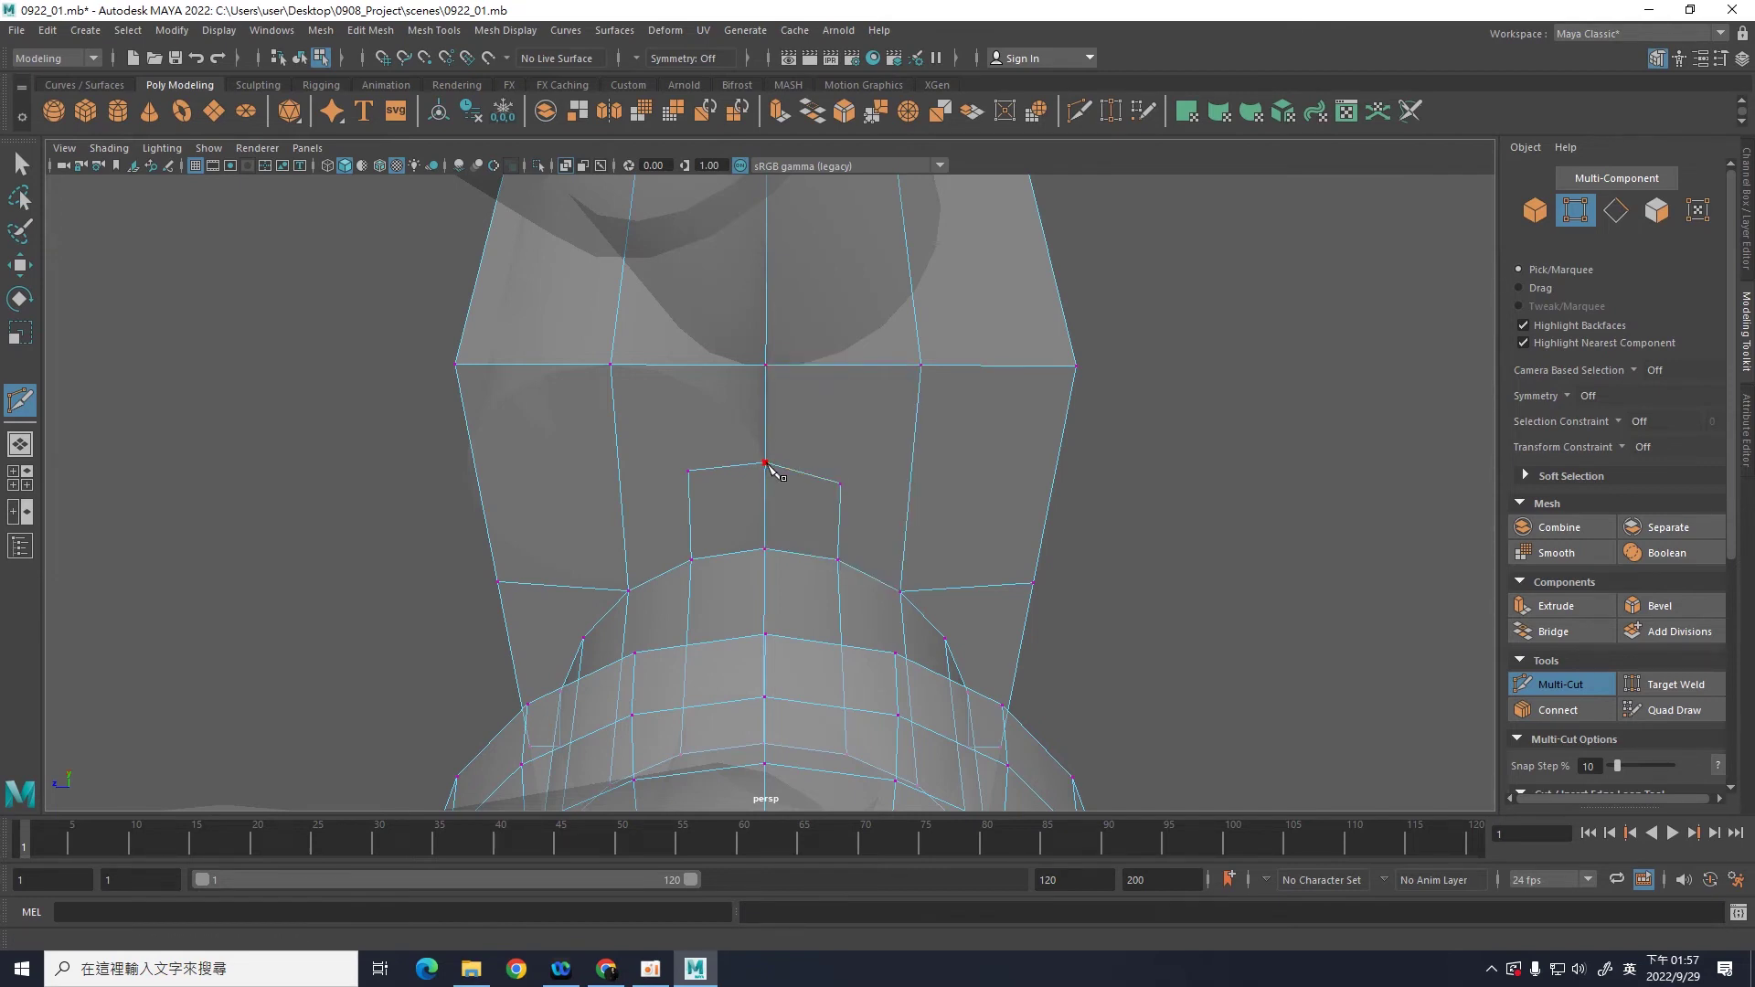
key(Return)
Step: Add diagonal edges from the torso's right and left corners to the quad's corners
click(863, 449)
click(841, 483)
key(Return)
click(640, 400)
click(688, 471)
key(Return)
Step: Start a cut at a side collar vertex, discard it with Esc, and tumble around the torso
mouse_move(1179, 546)
alt+mouse_down()
mouse_move(1206, 489)
mouse_move(1182, 529)
mouse_move(1045, 576)
mouse_move(1234, 542)
alt+mouse_up()
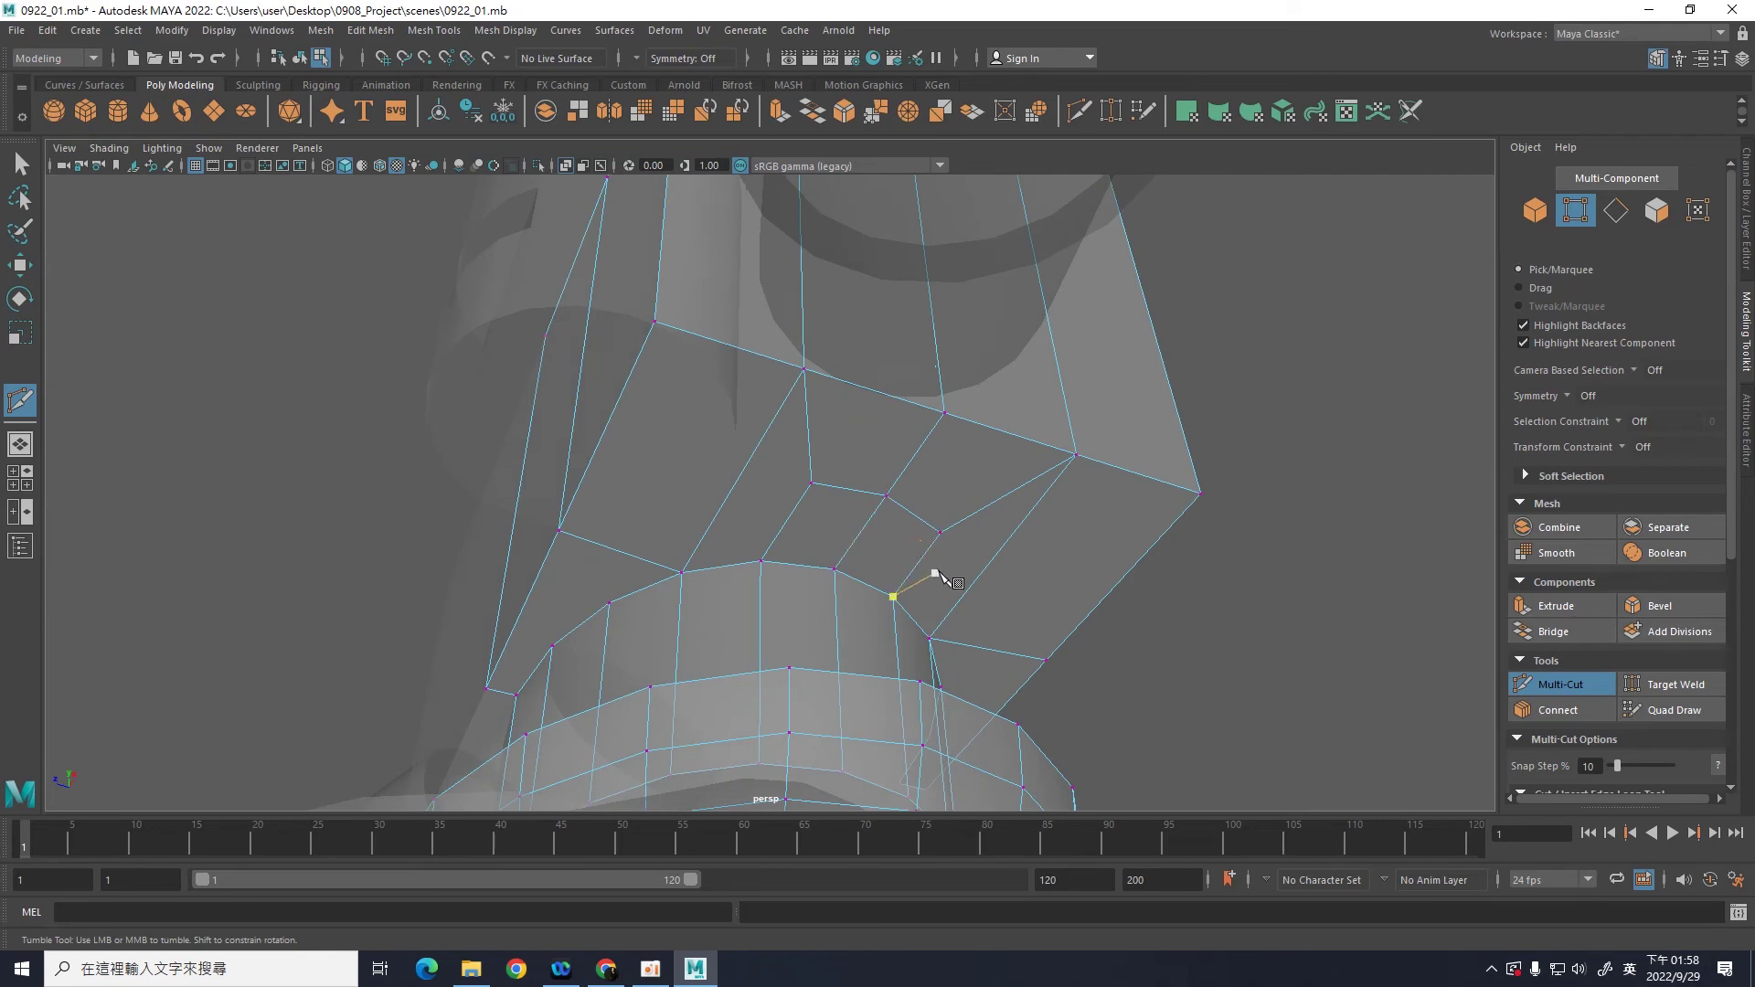
mouse_move(1305, 490)
alt+mouse_down()
mouse_move(965, 506)
mouse_move(1375, 501)
alt+mouse_up()
alt+middle_drag(1269, 684, 1203, 645)
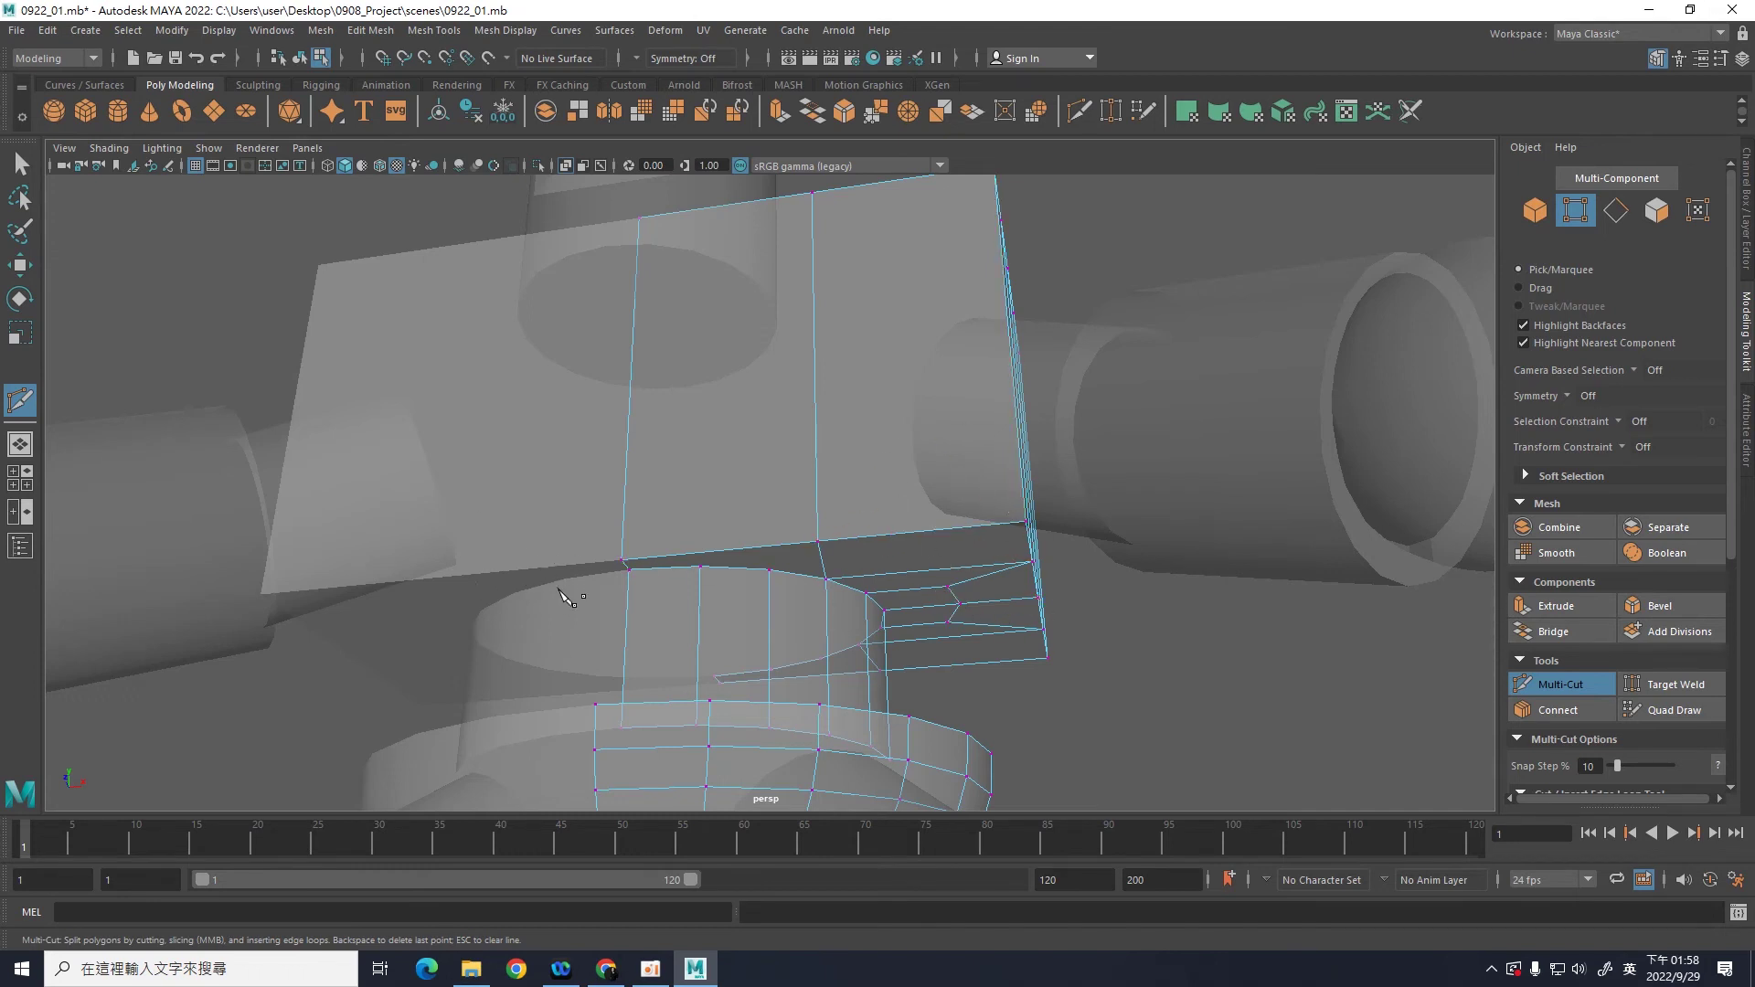
scroll(1197, 699, up, 2)
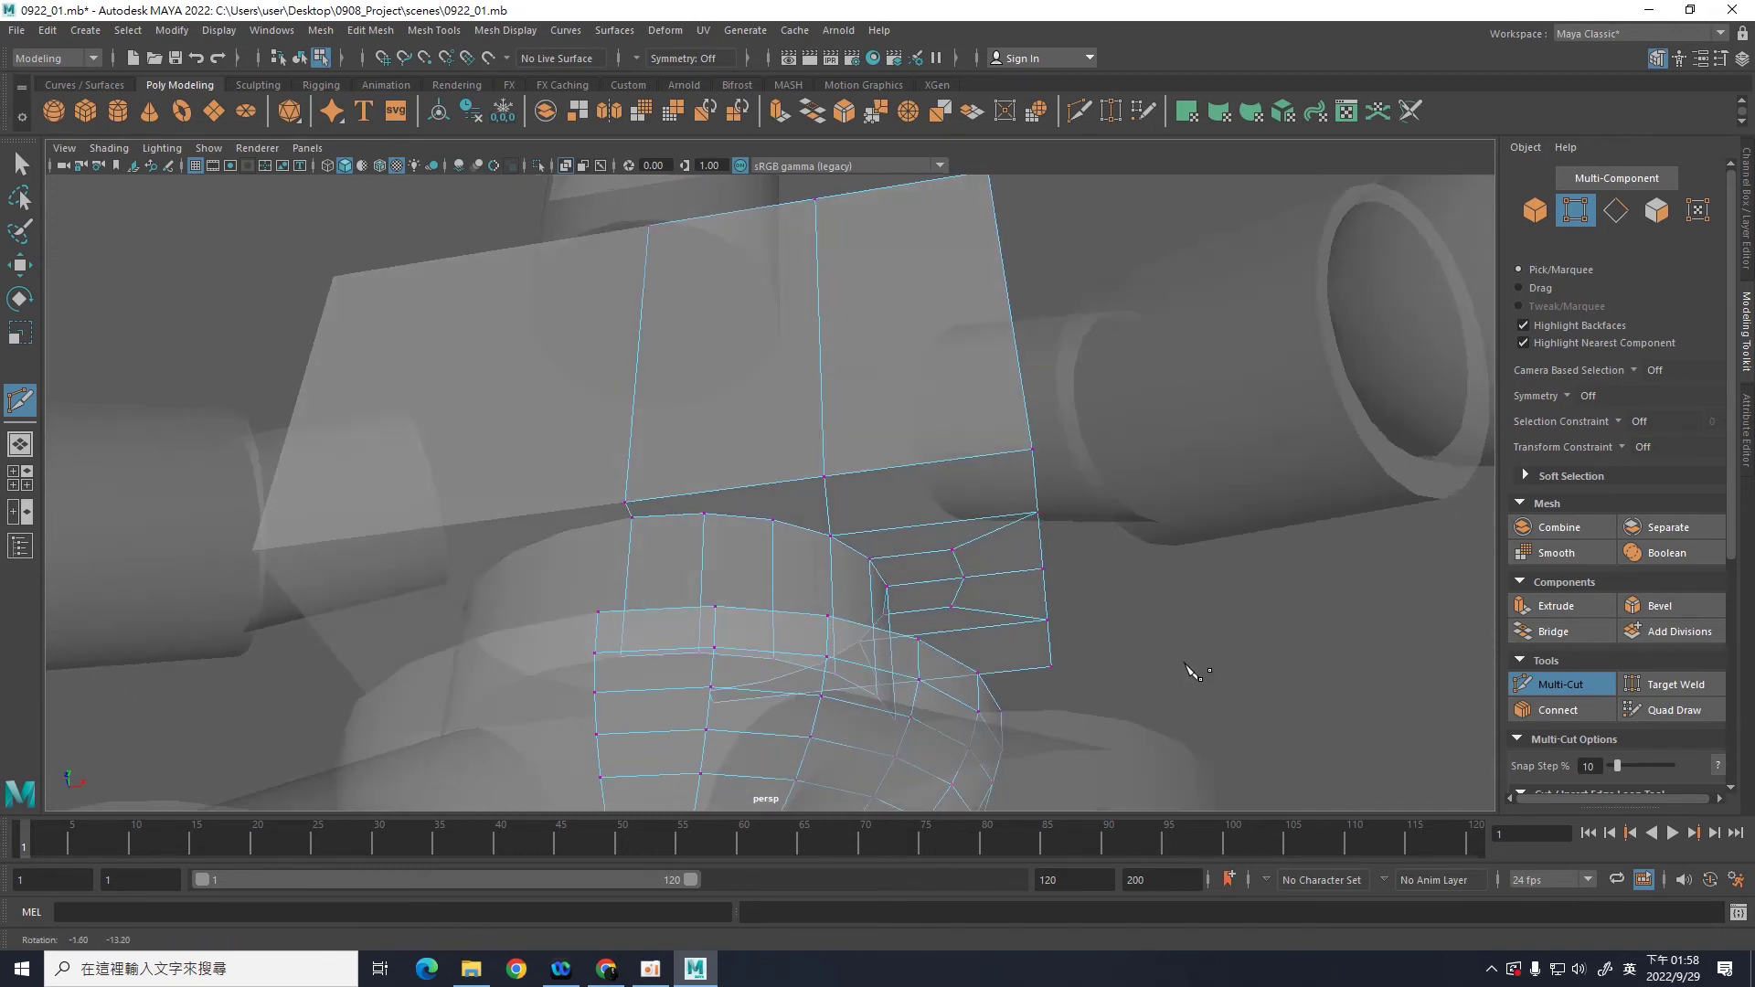
scroll(1194, 654, up, 1)
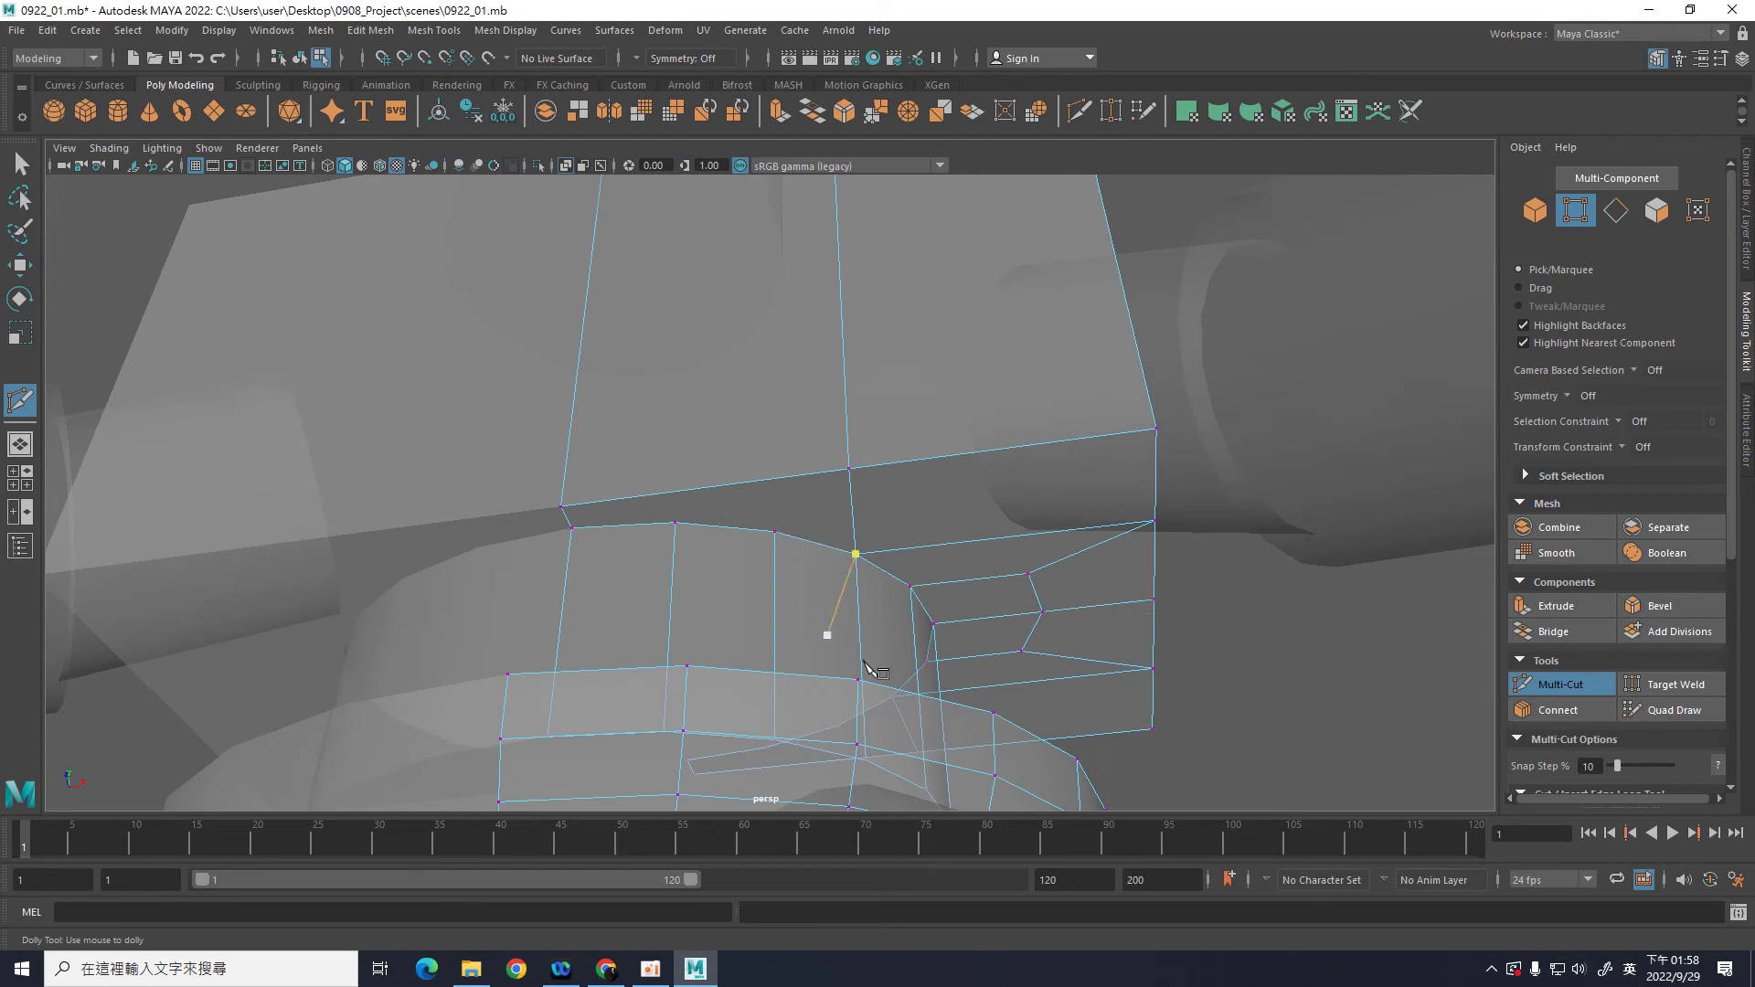
click(774, 531)
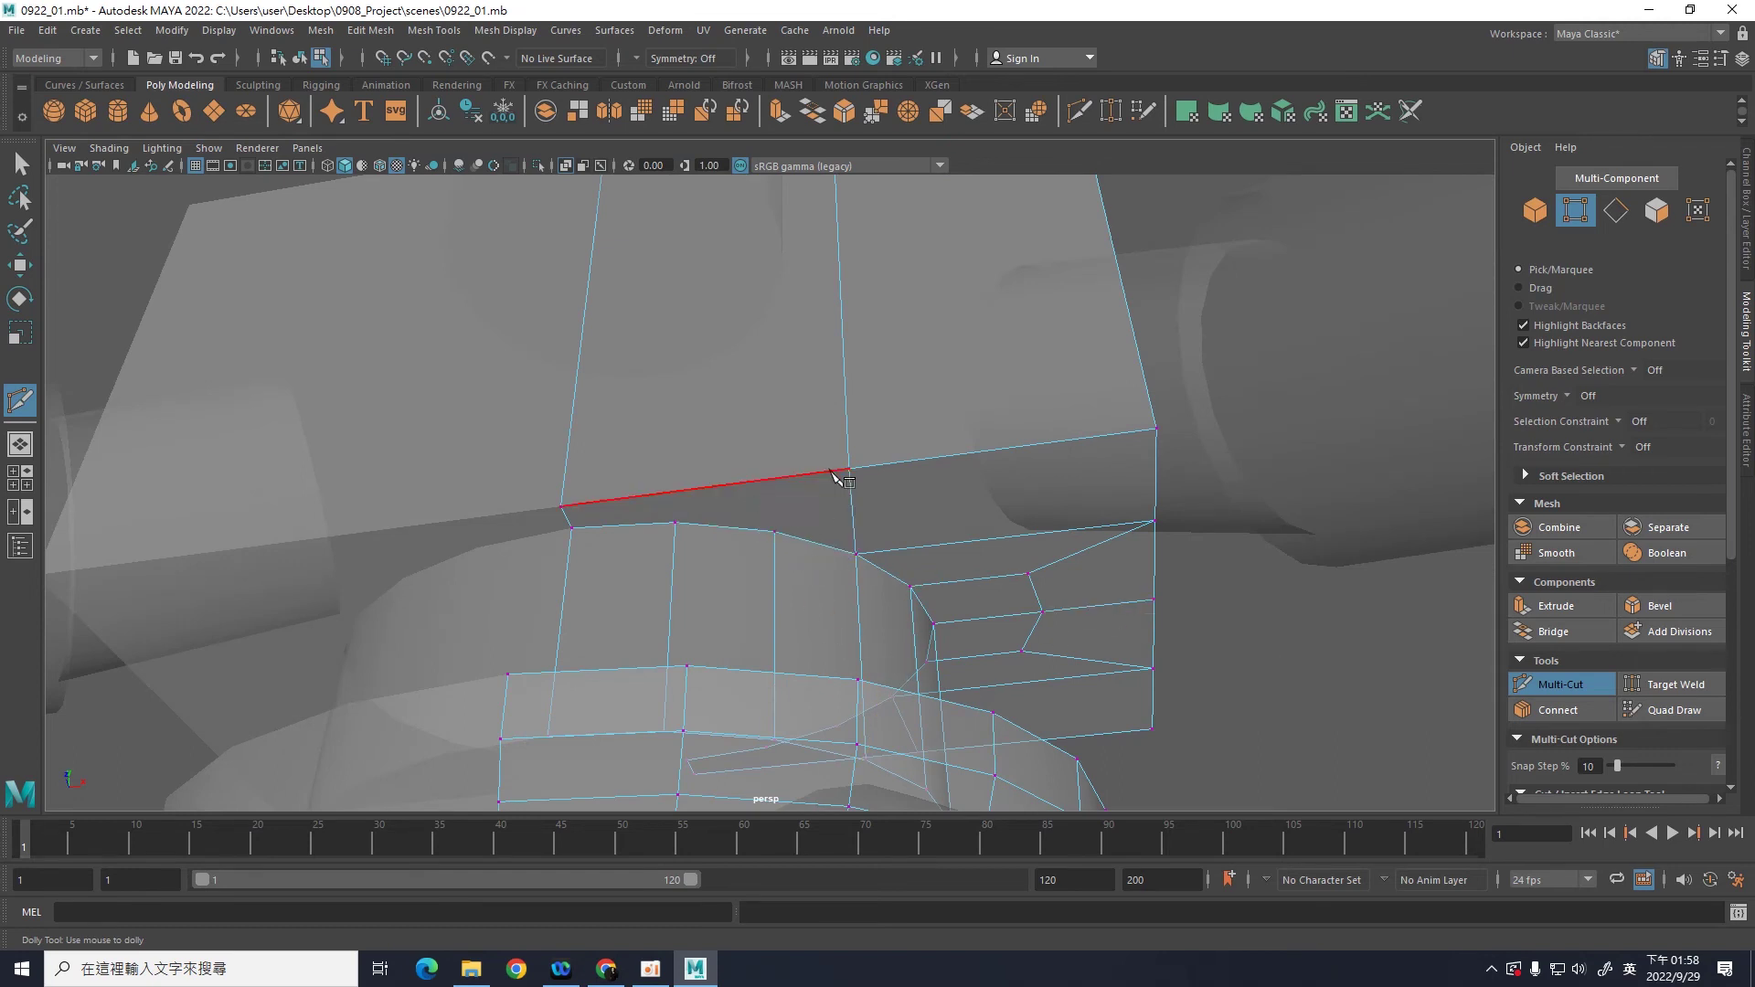
key(Escape)
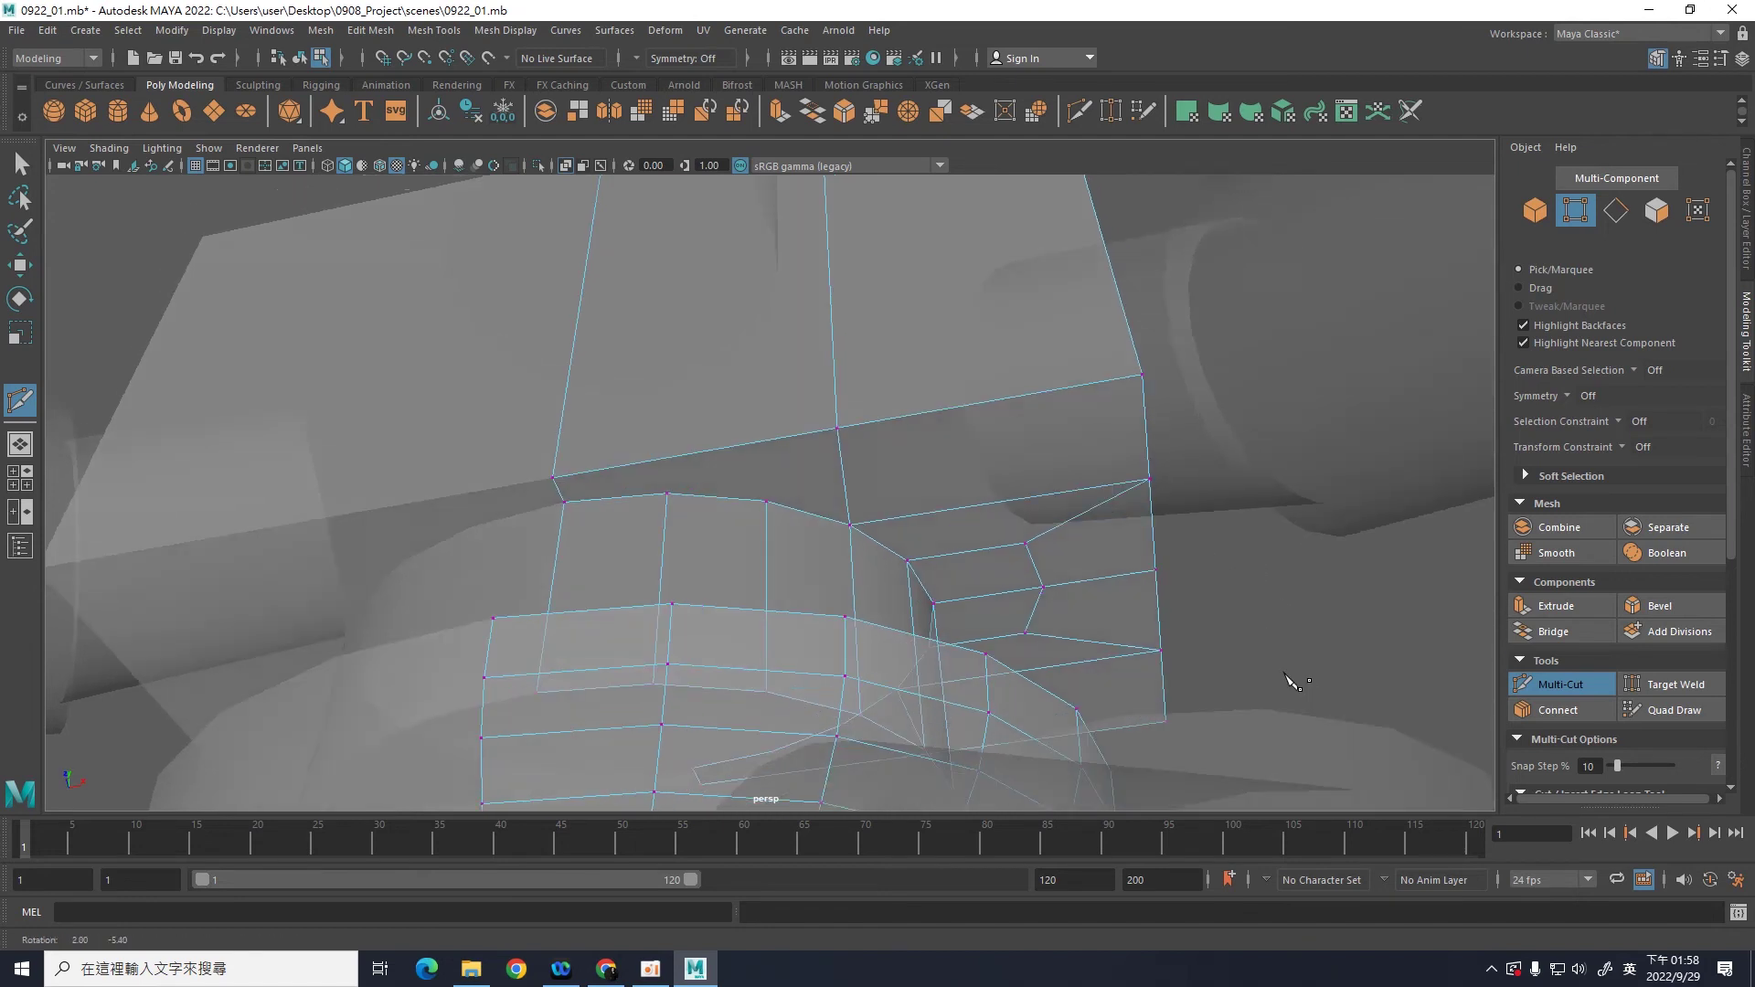
alt+drag(1298, 690, 1287, 704)
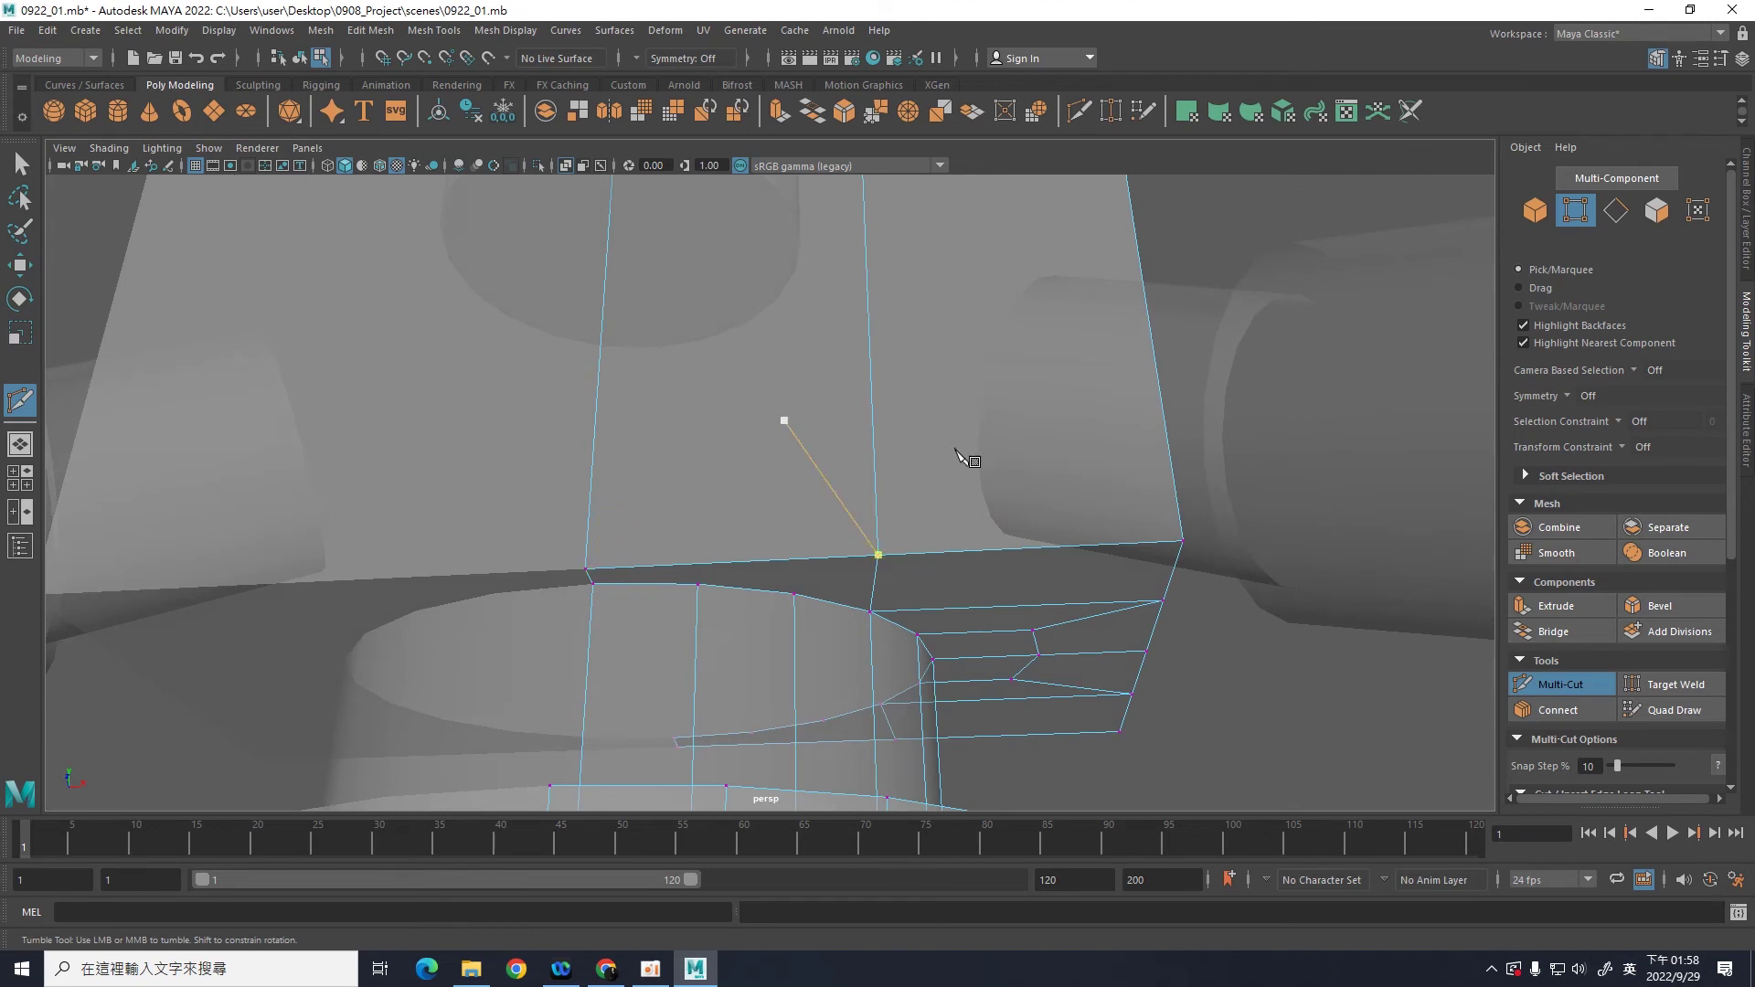
alt+drag(968, 459, 850, 471)
Step: Add a horizontal edge loop across the torso's middle, splitting its front faces into quads
ctrl+click(837, 463)
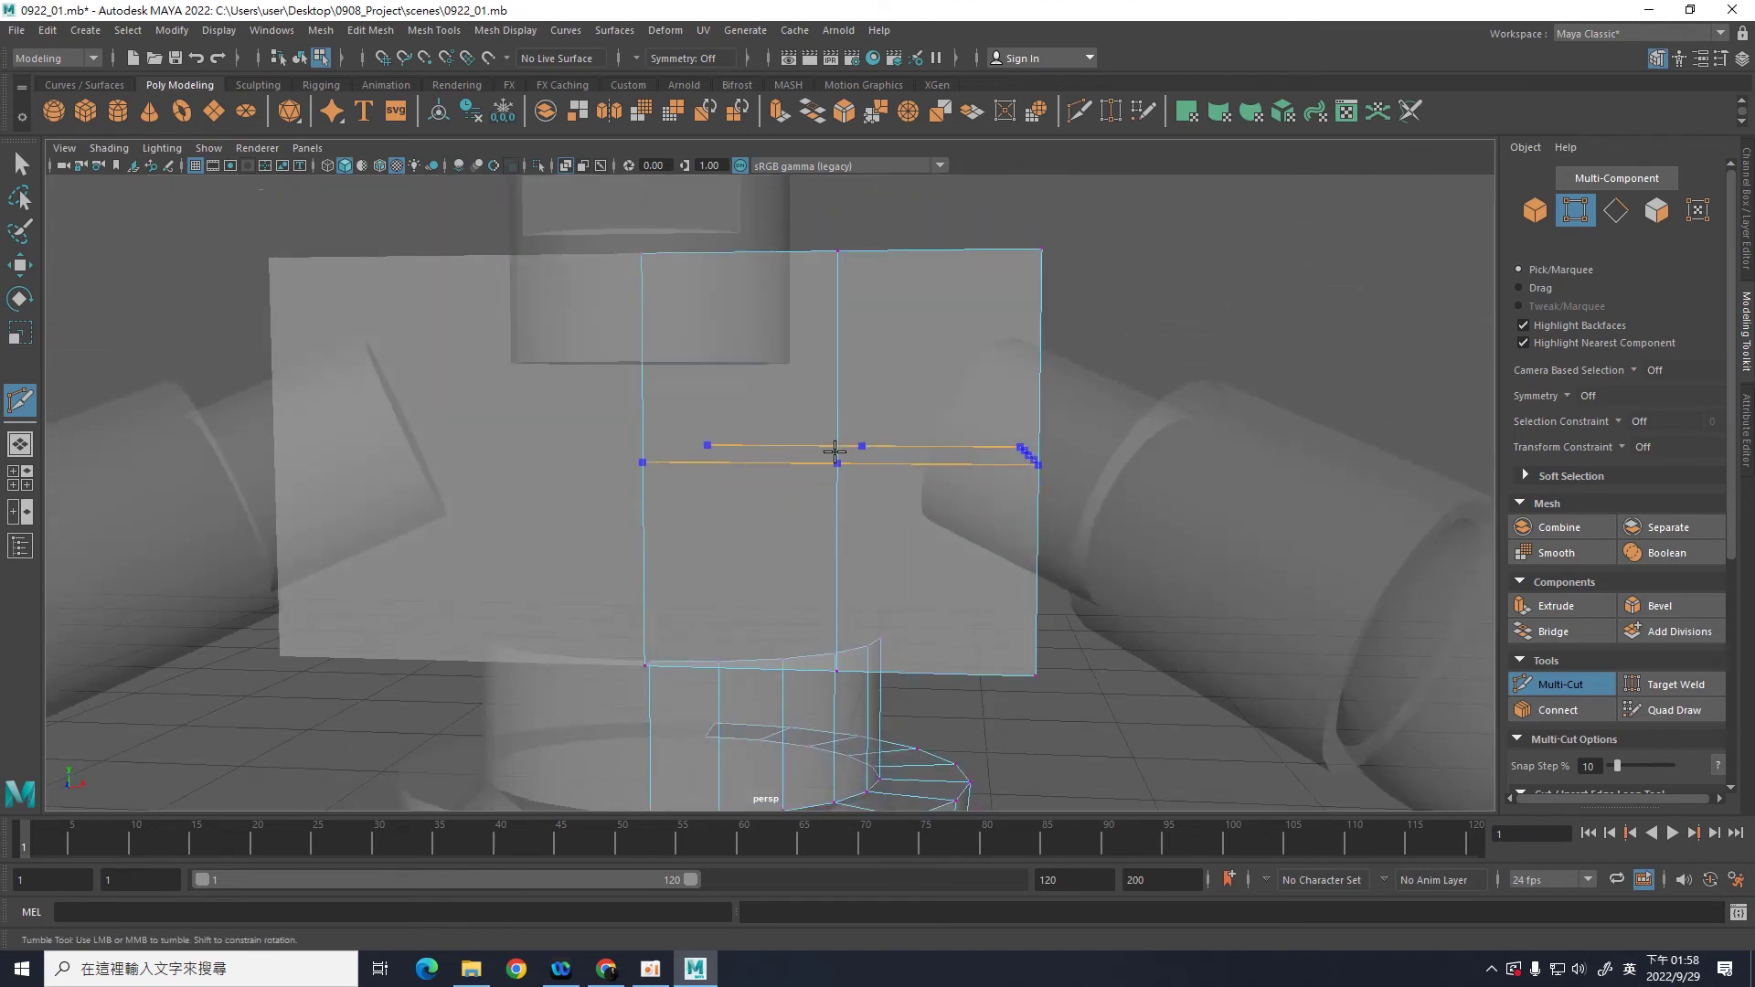
alt+drag(1242, 340, 1179, 399)
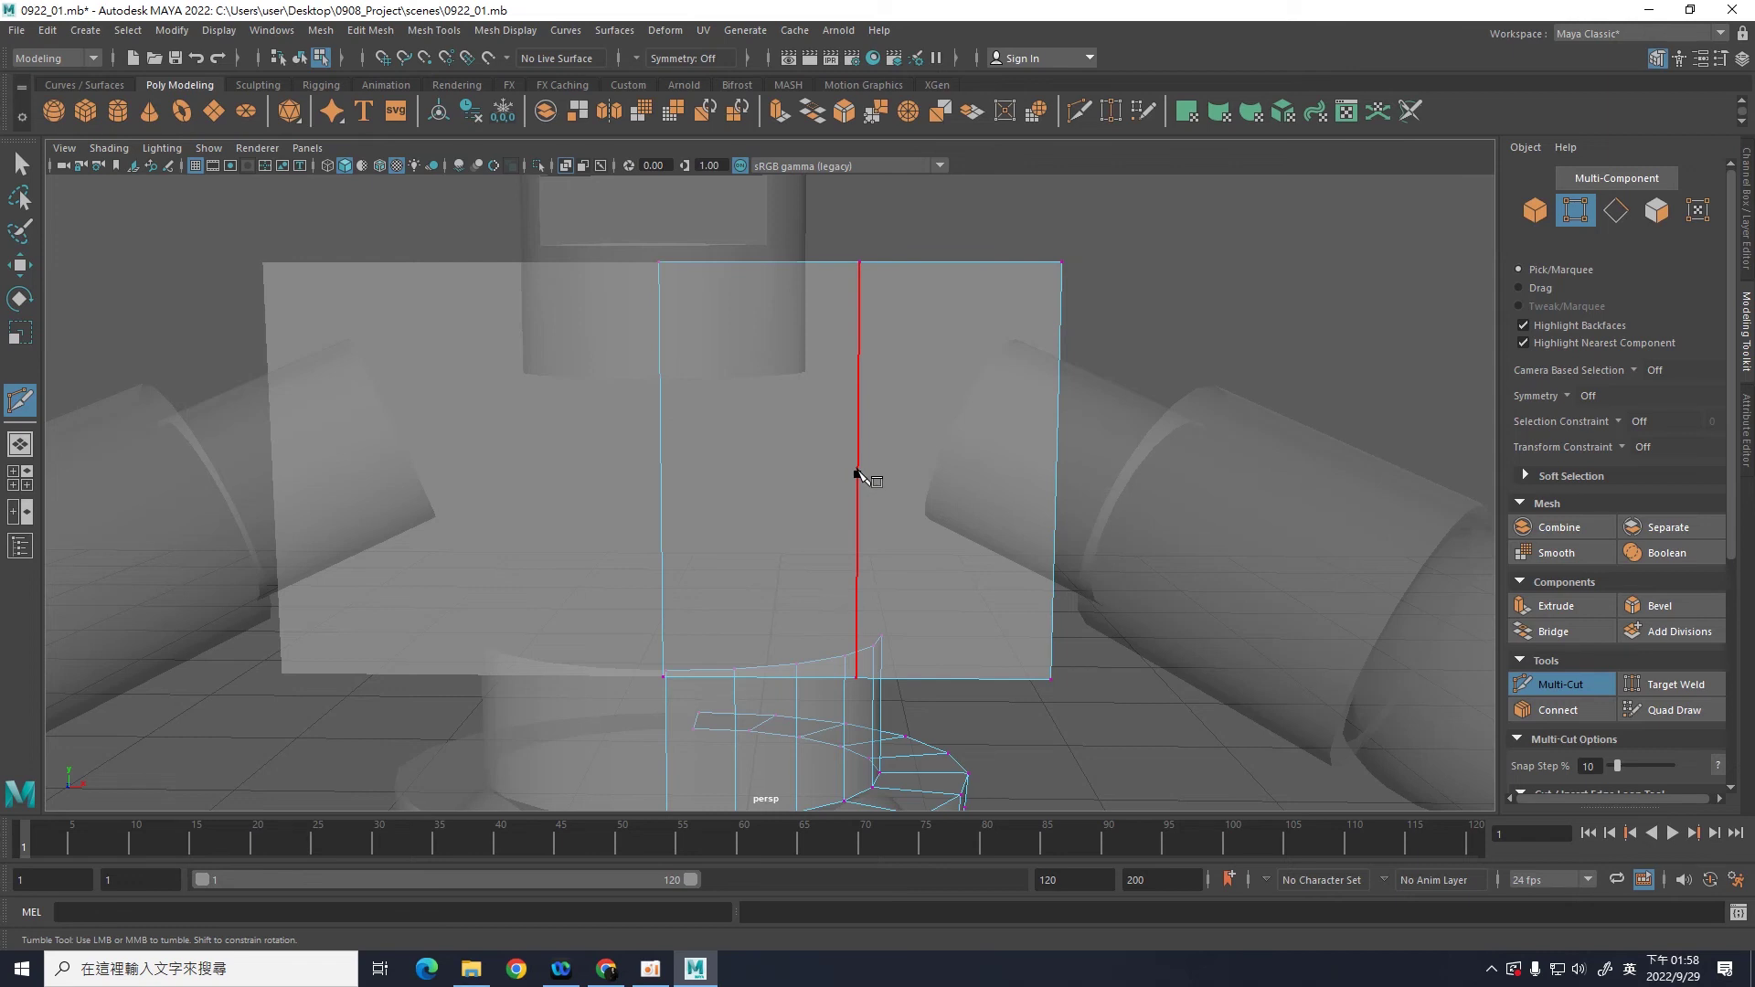
ctrl+click(856, 473)
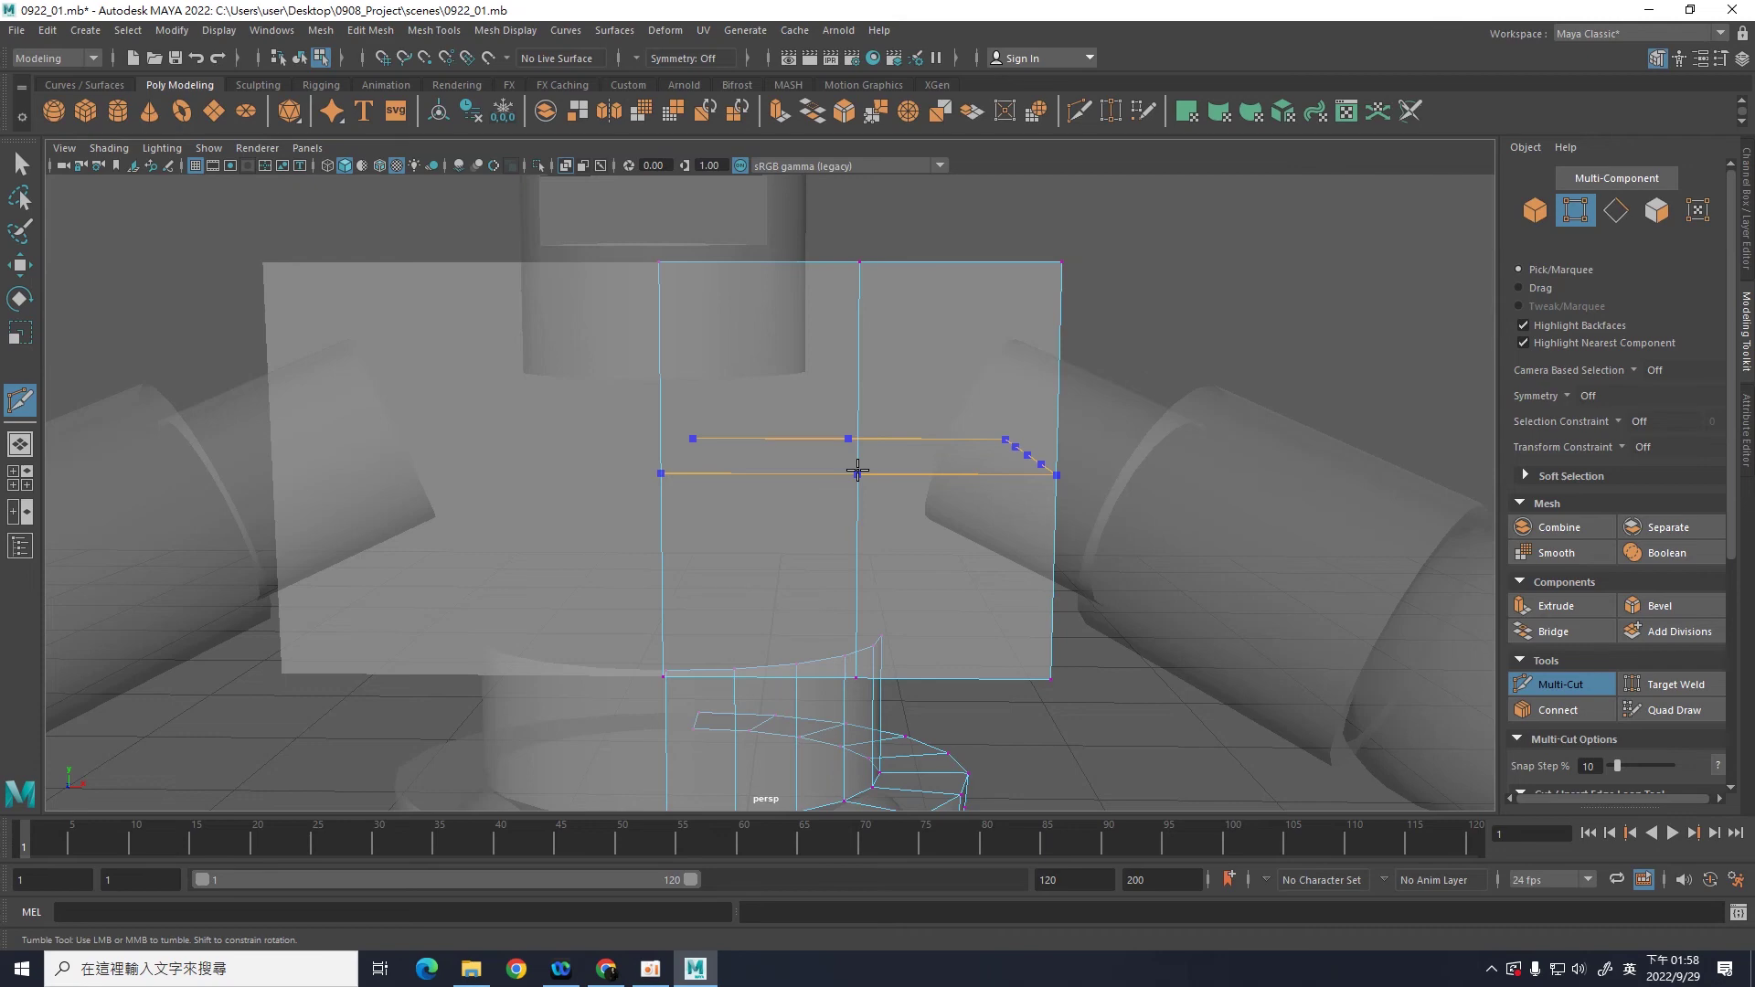
key(Return)
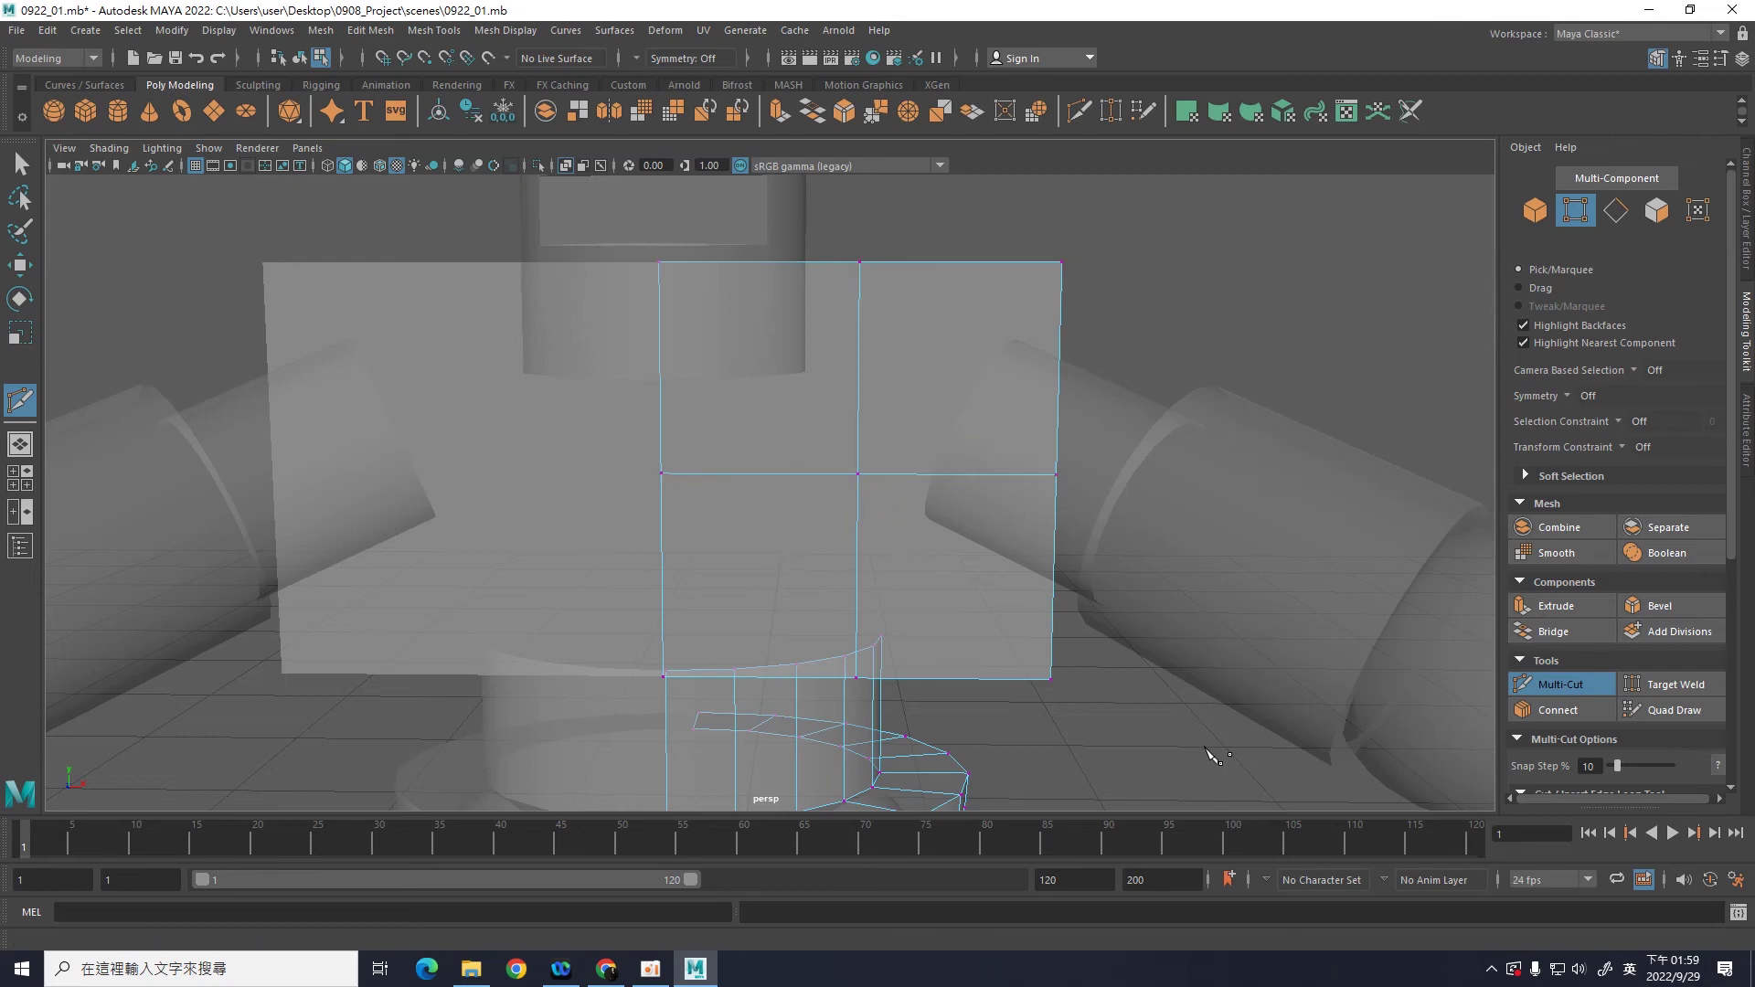
mouse_move(1200, 739)
alt+mouse_down()
mouse_move(1078, 705)
mouse_move(1112, 673)
mouse_move(1192, 748)
mouse_move(1129, 667)
mouse_move(1116, 588)
alt+mouse_up()
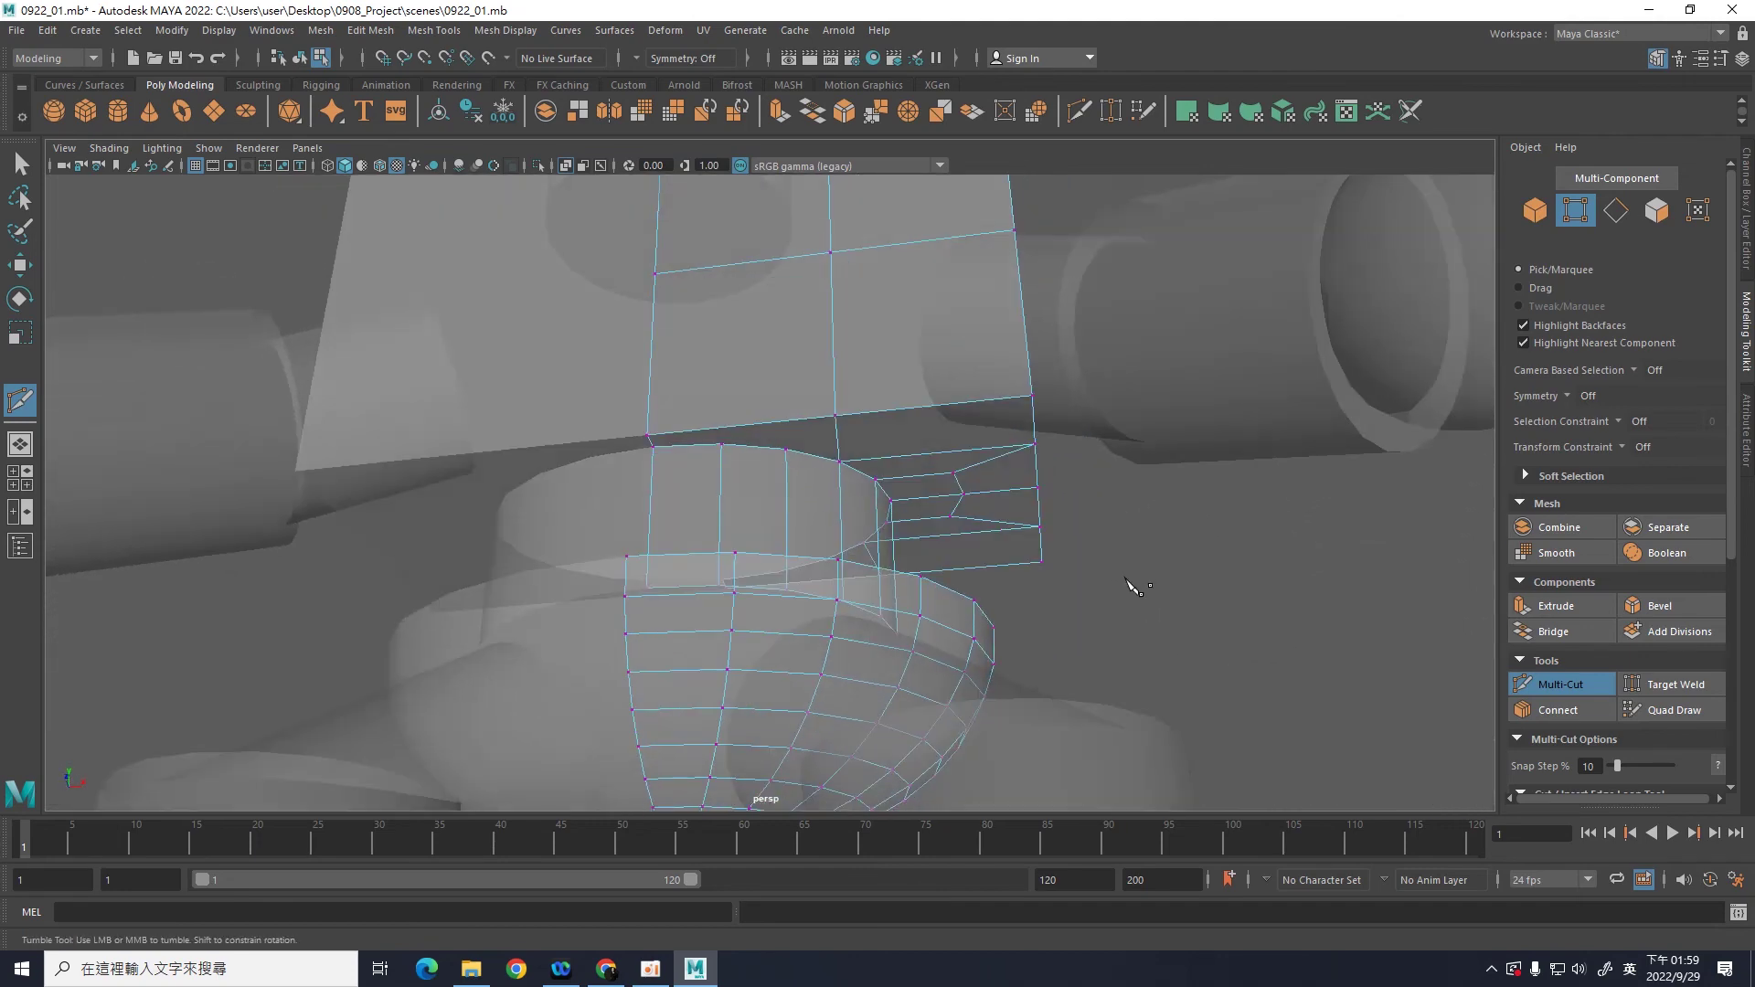
Step: Cut a bent edge from the waist's top edge into the lower torso face, ending on its left edge
alt+middle_drag(1136, 595, 1192, 649)
alt+drag(1193, 649, 1226, 658)
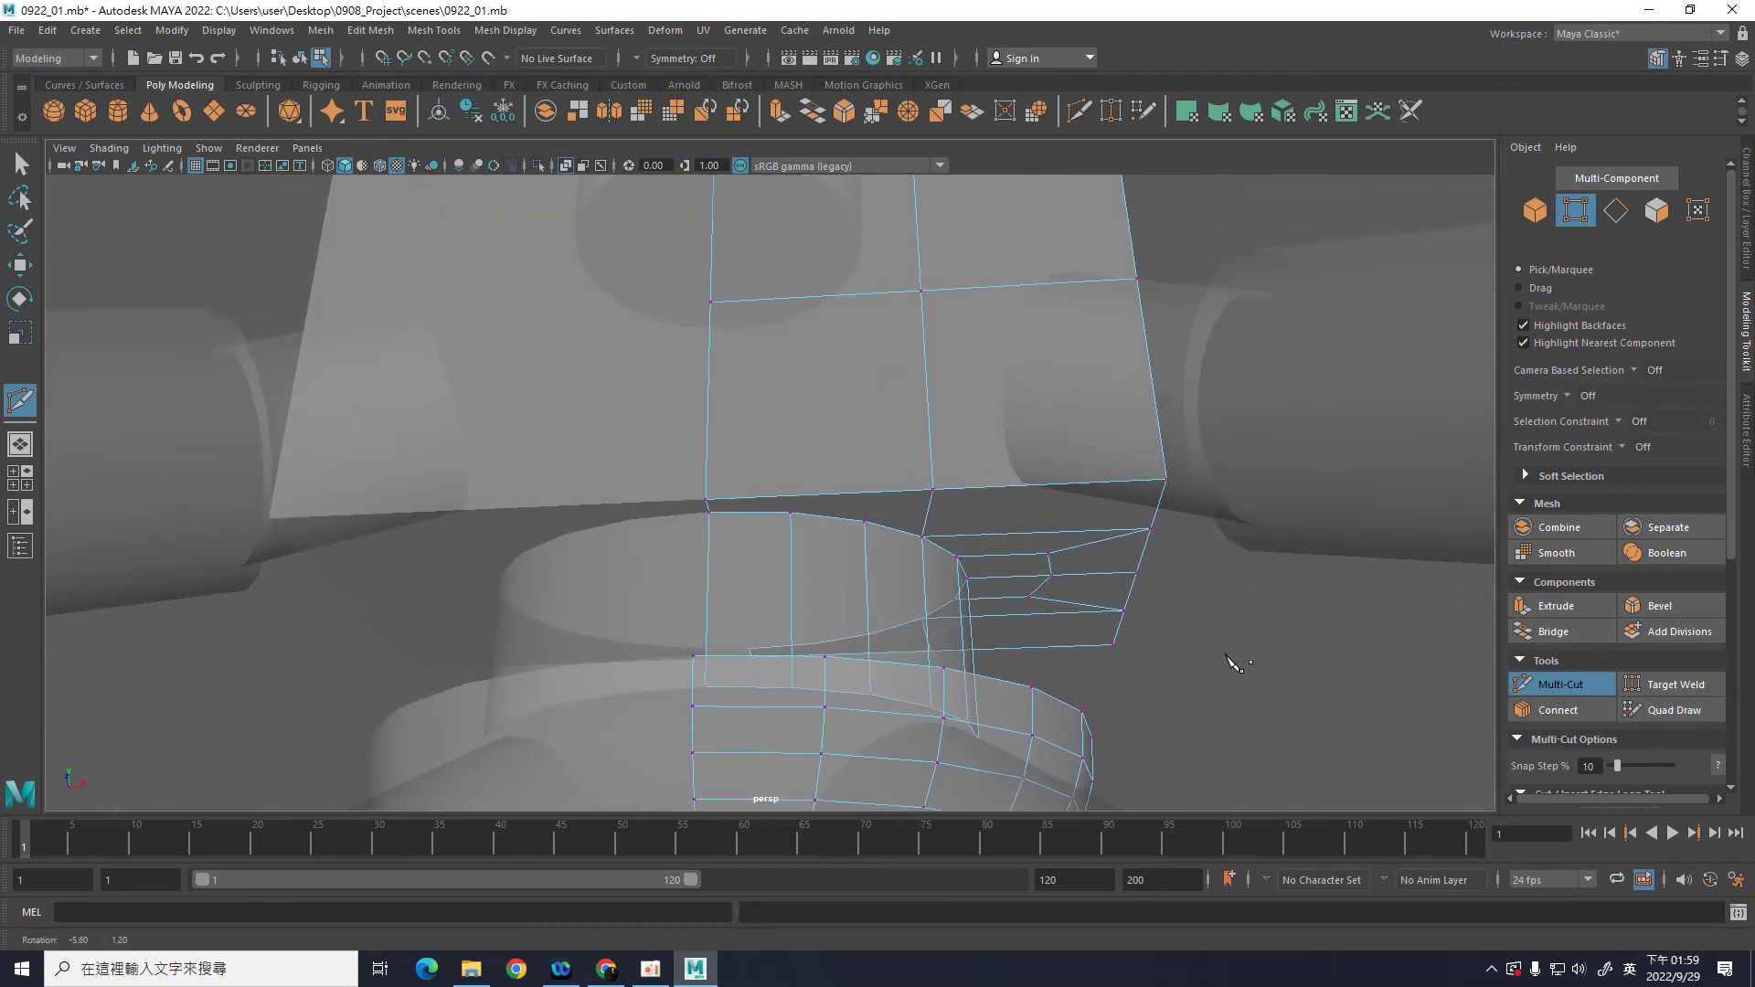
click(791, 513)
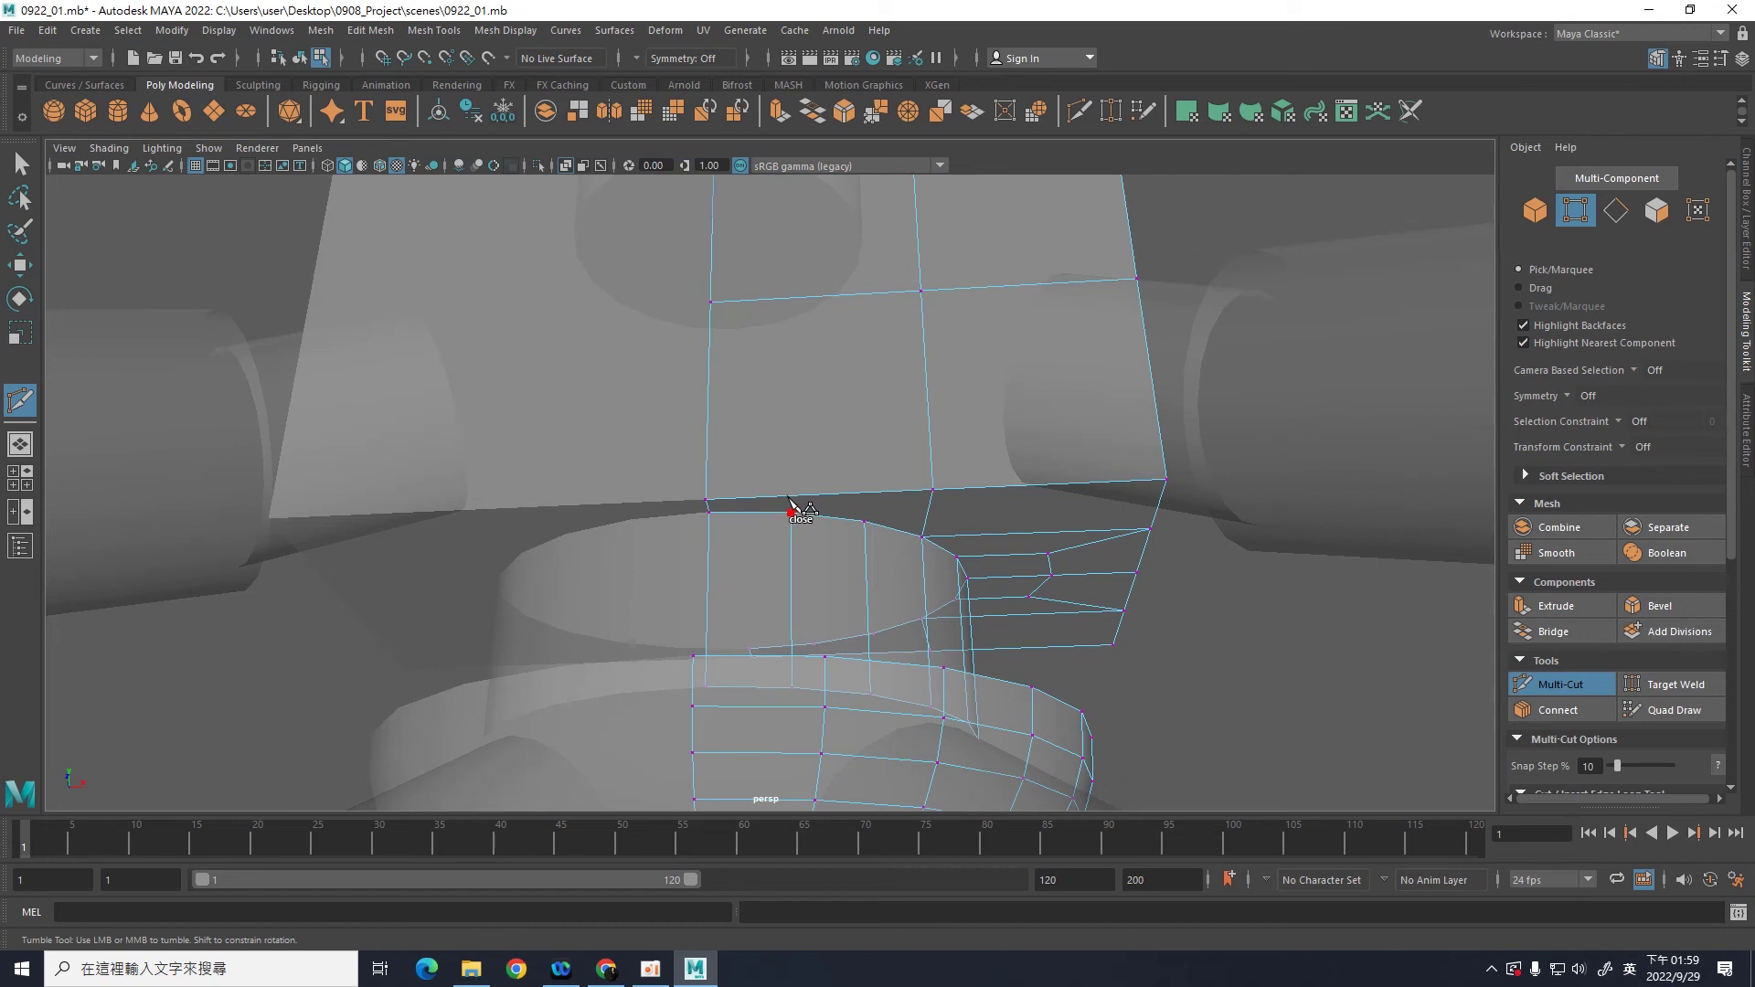
click(780, 421)
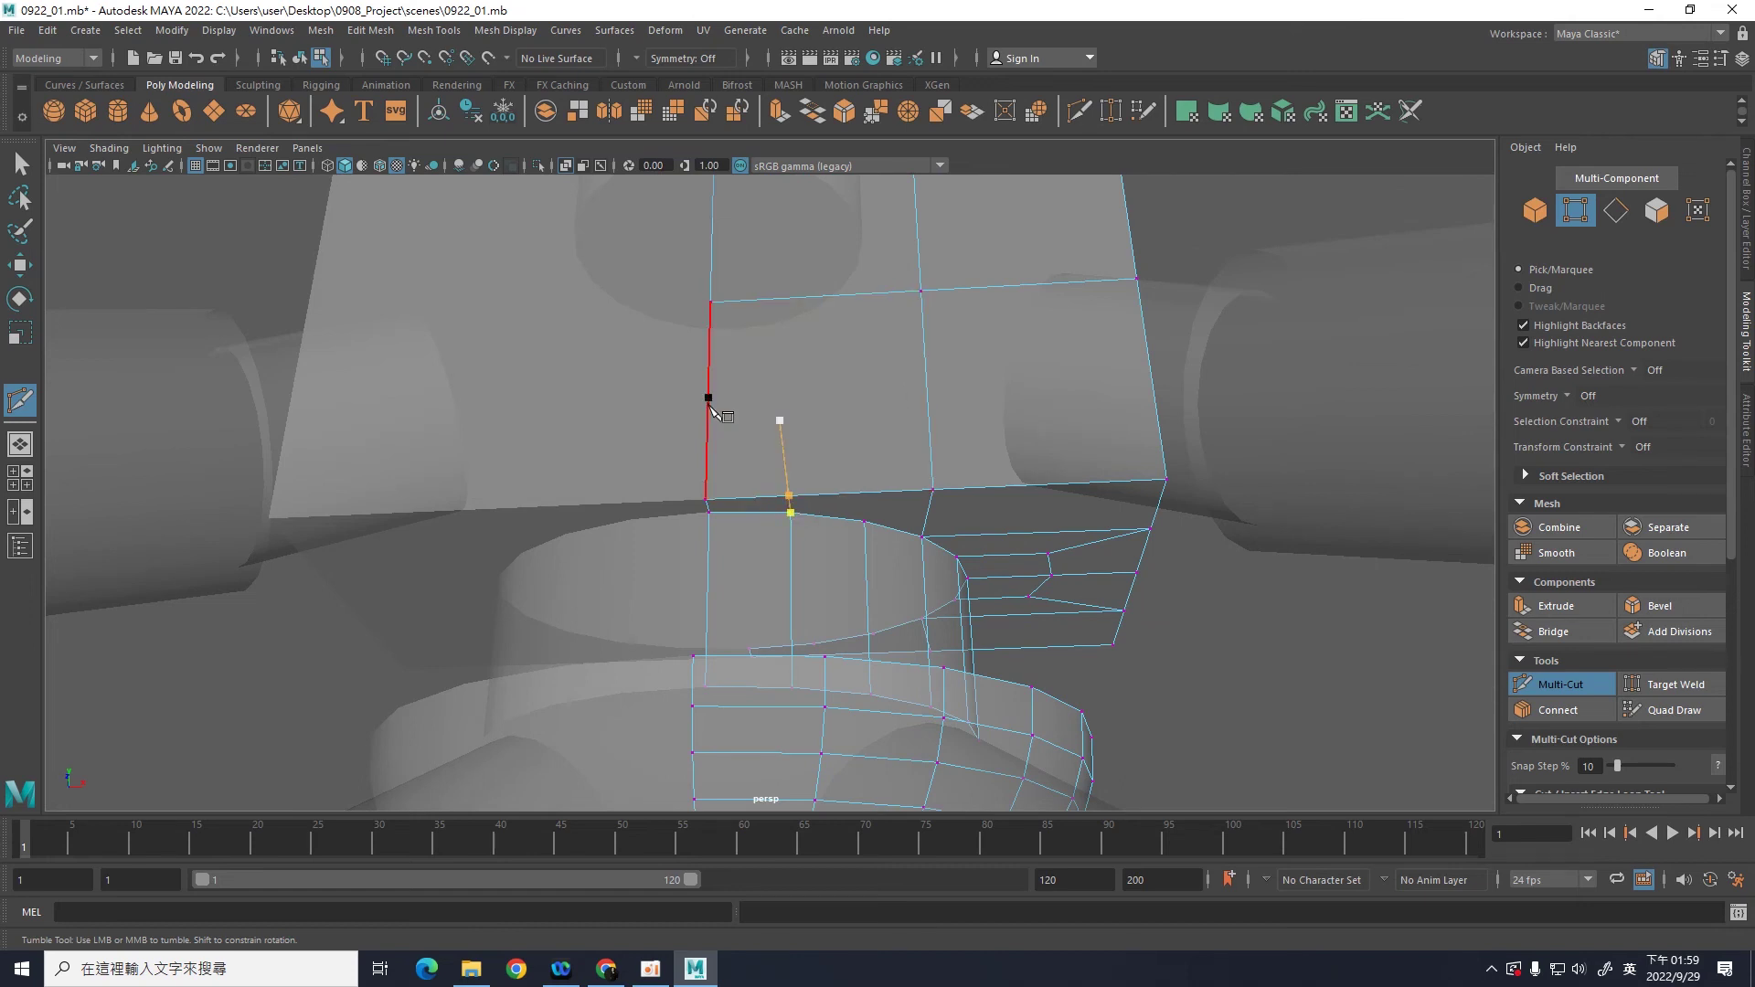
click(708, 398)
right_click(711, 402)
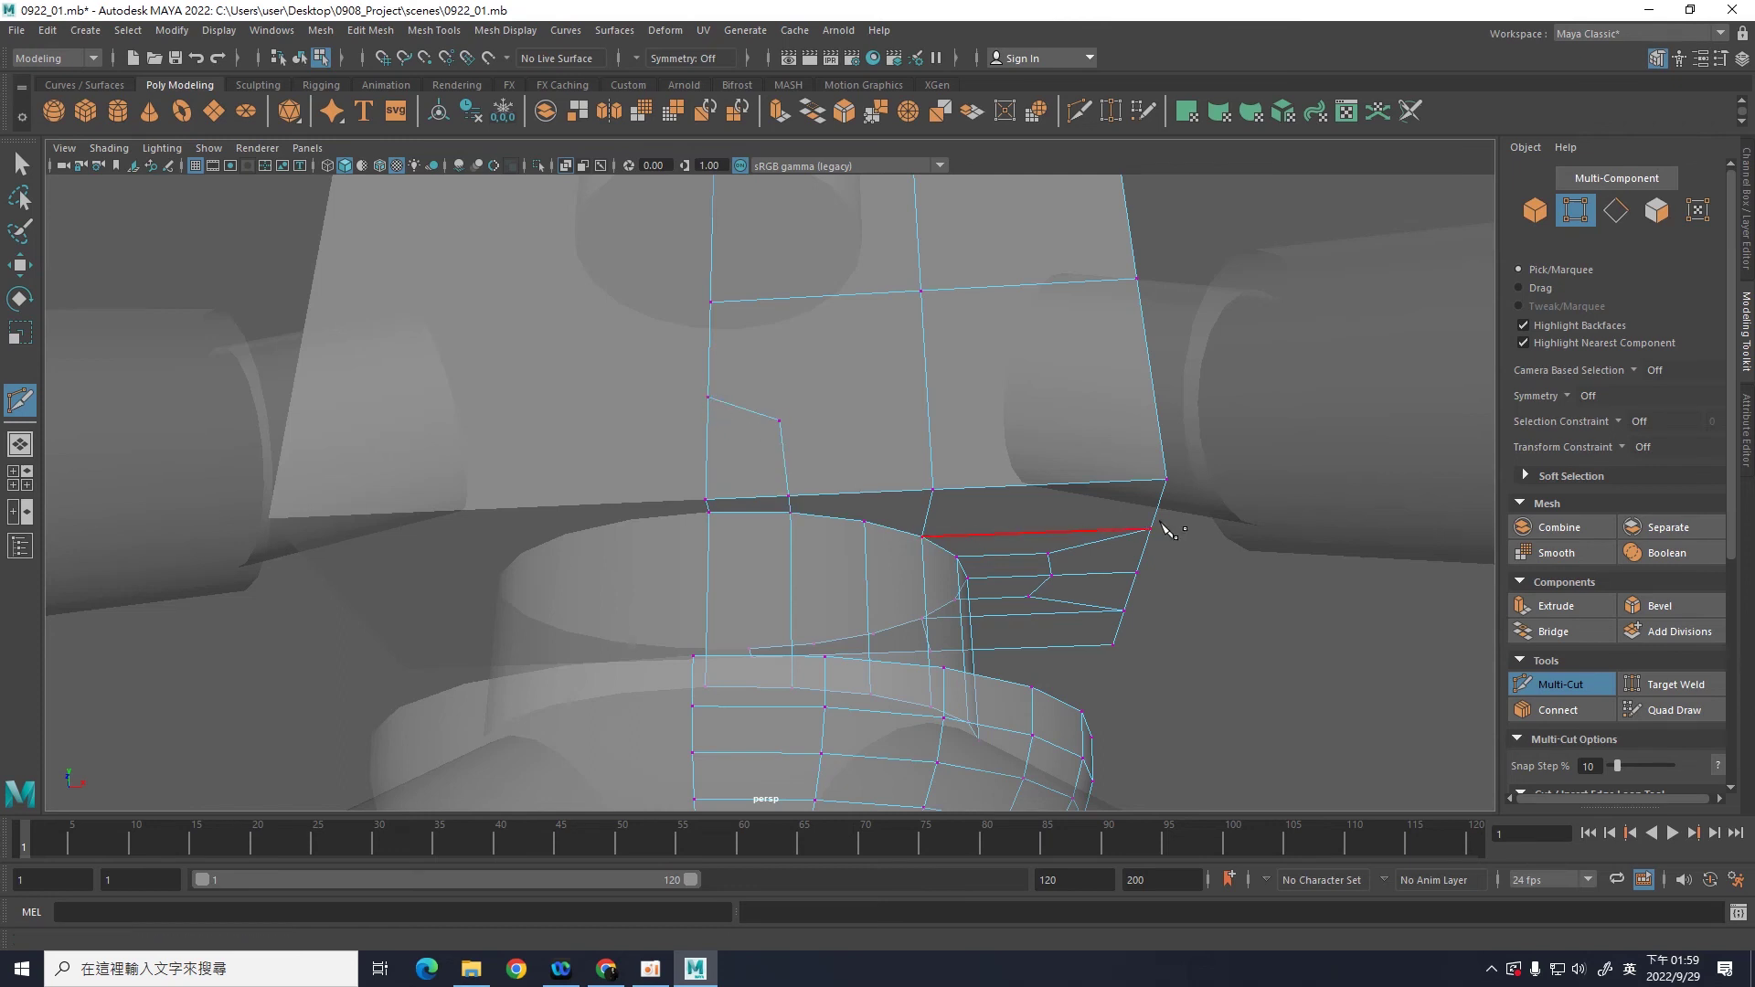
Step: Start a second Multi-Cut from a waist vertex running up through the torso face
click(864, 521)
click(859, 493)
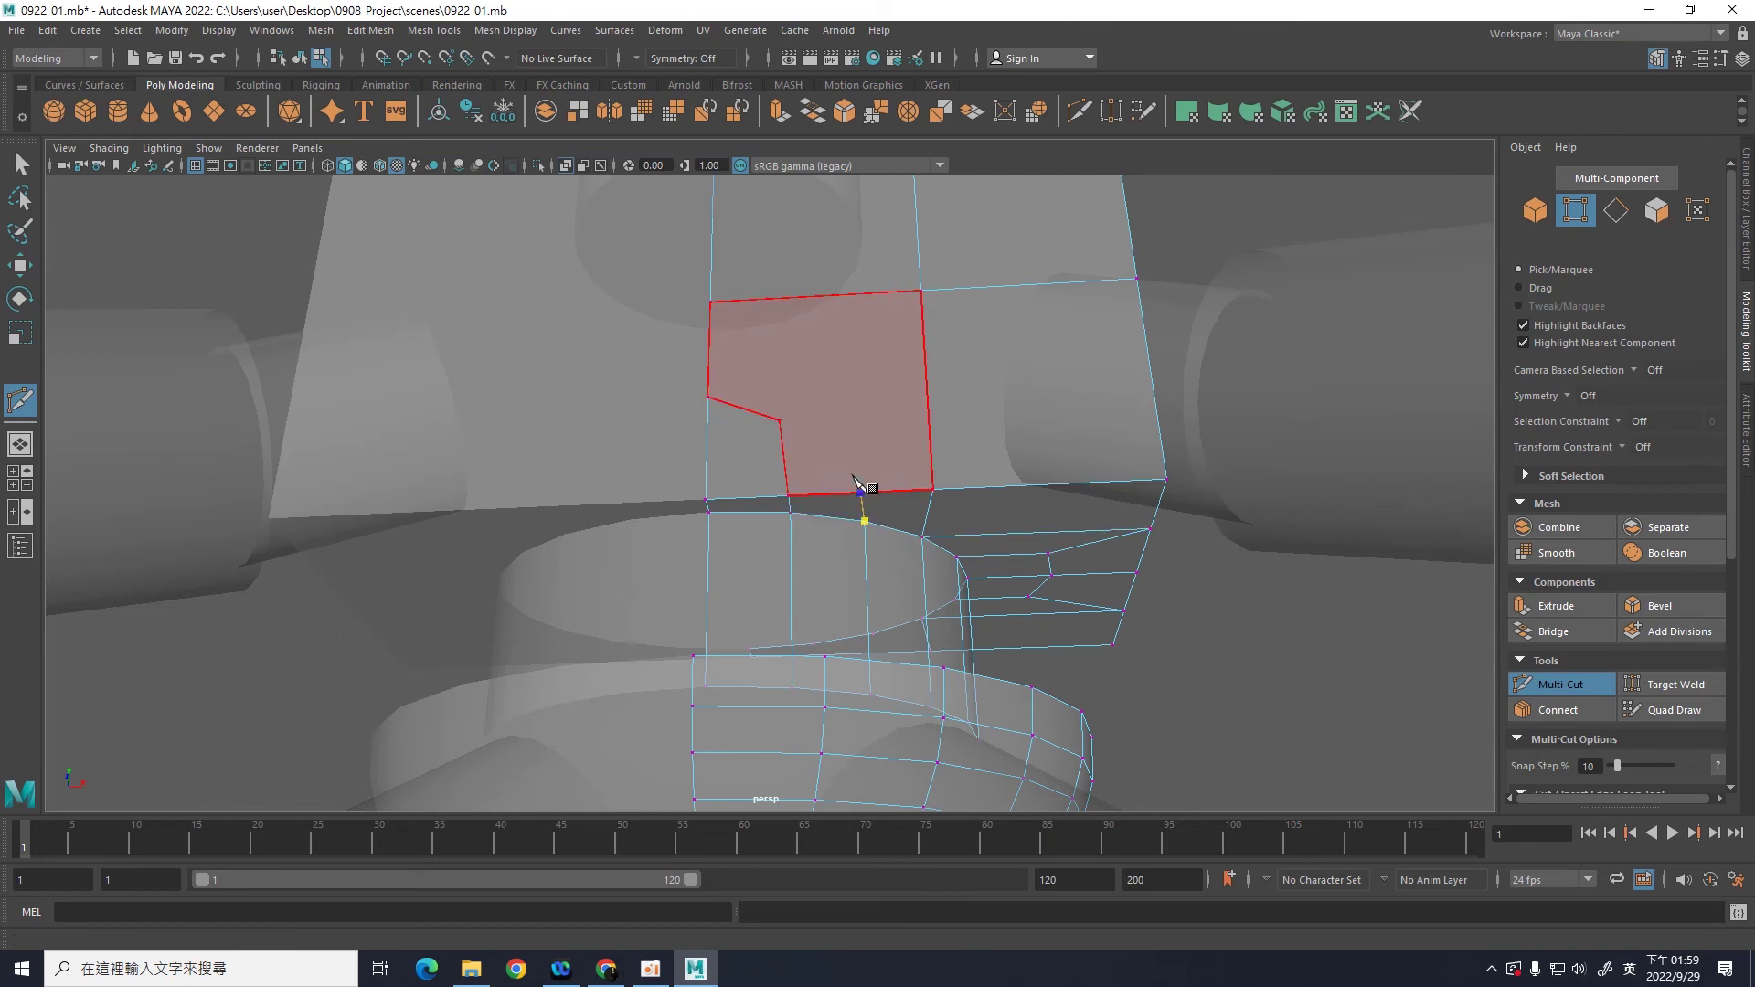
click(815, 296)
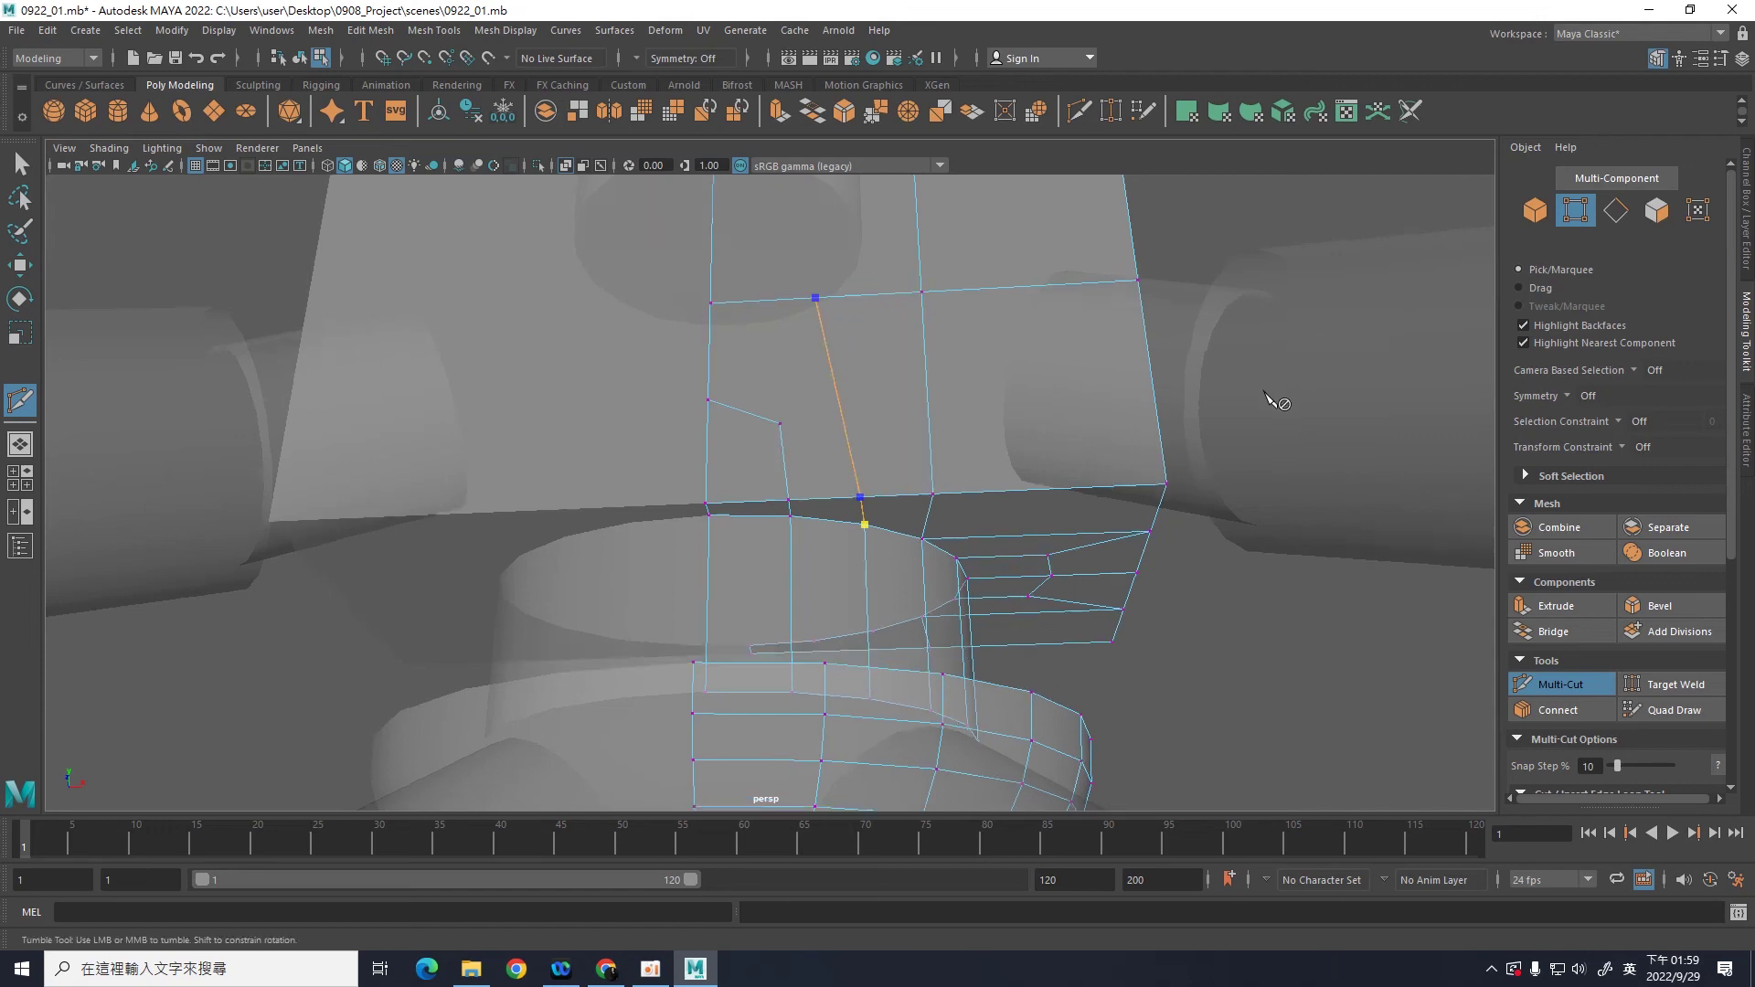
alt+drag(1263, 385, 917, 376)
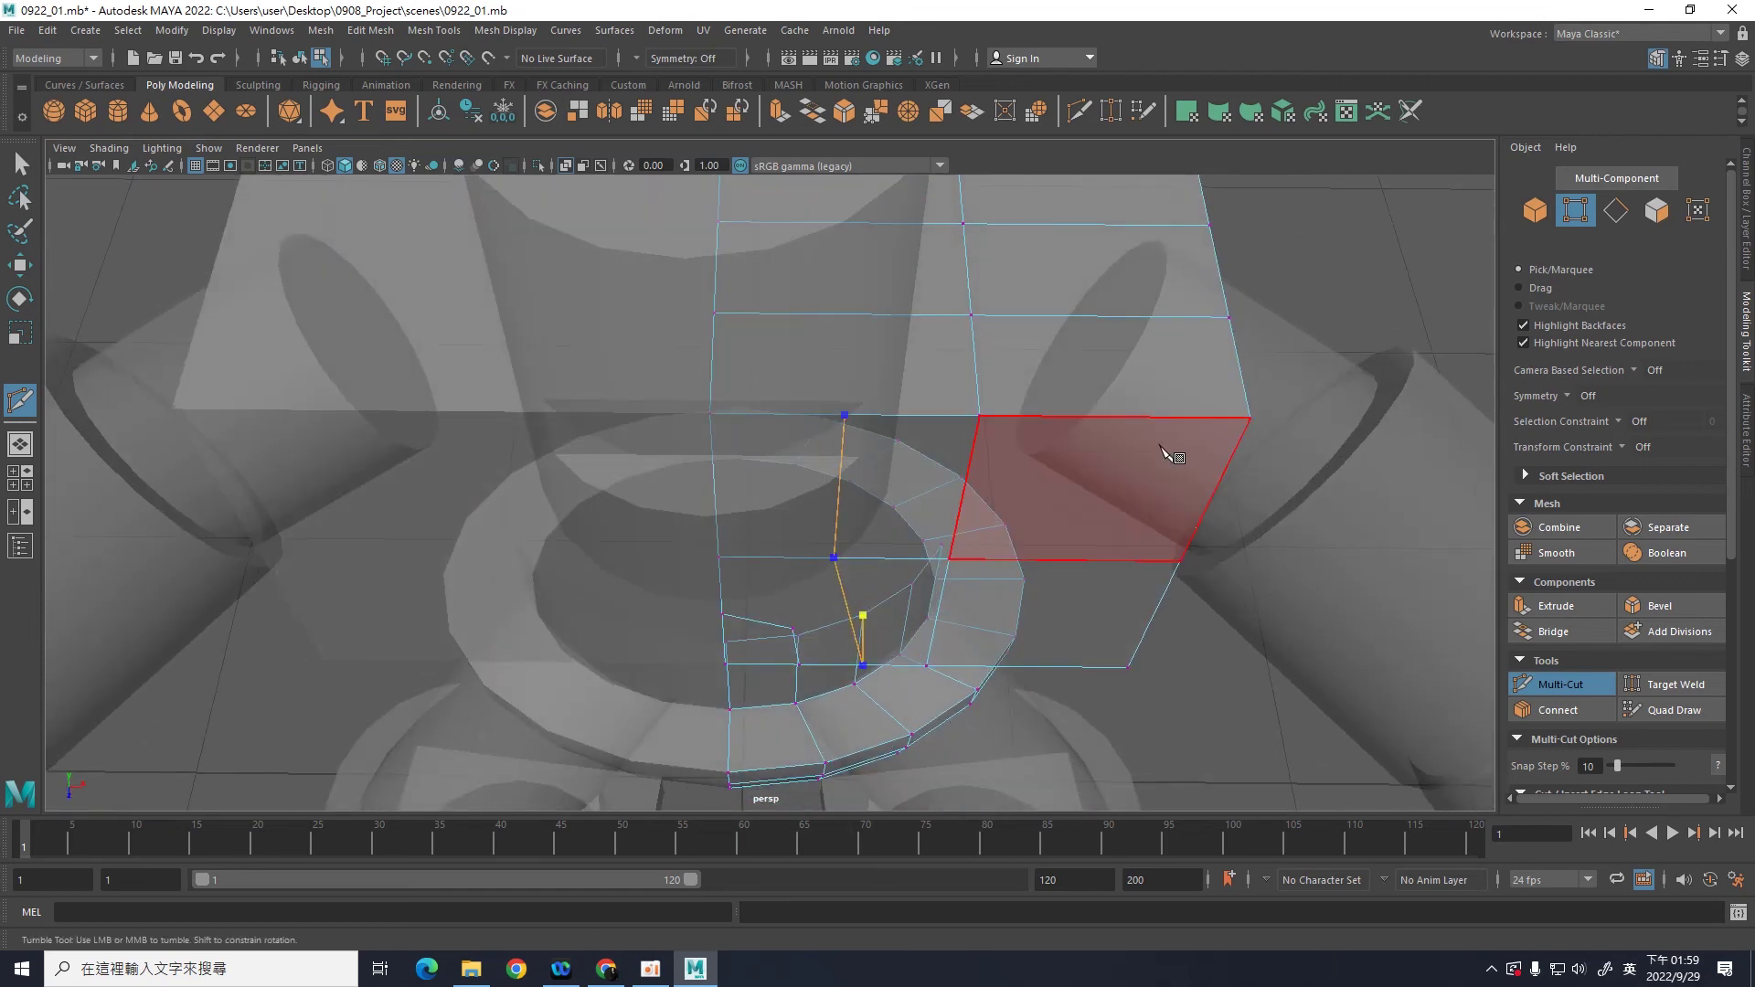
mouse_move(1167, 451)
alt+middle_down()
mouse_move(1265, 544)
mouse_move(1143, 384)
alt+middle_up()
Step: Carry the vertical cut to the torso's top edge and commit the pending cuts
click(795, 258)
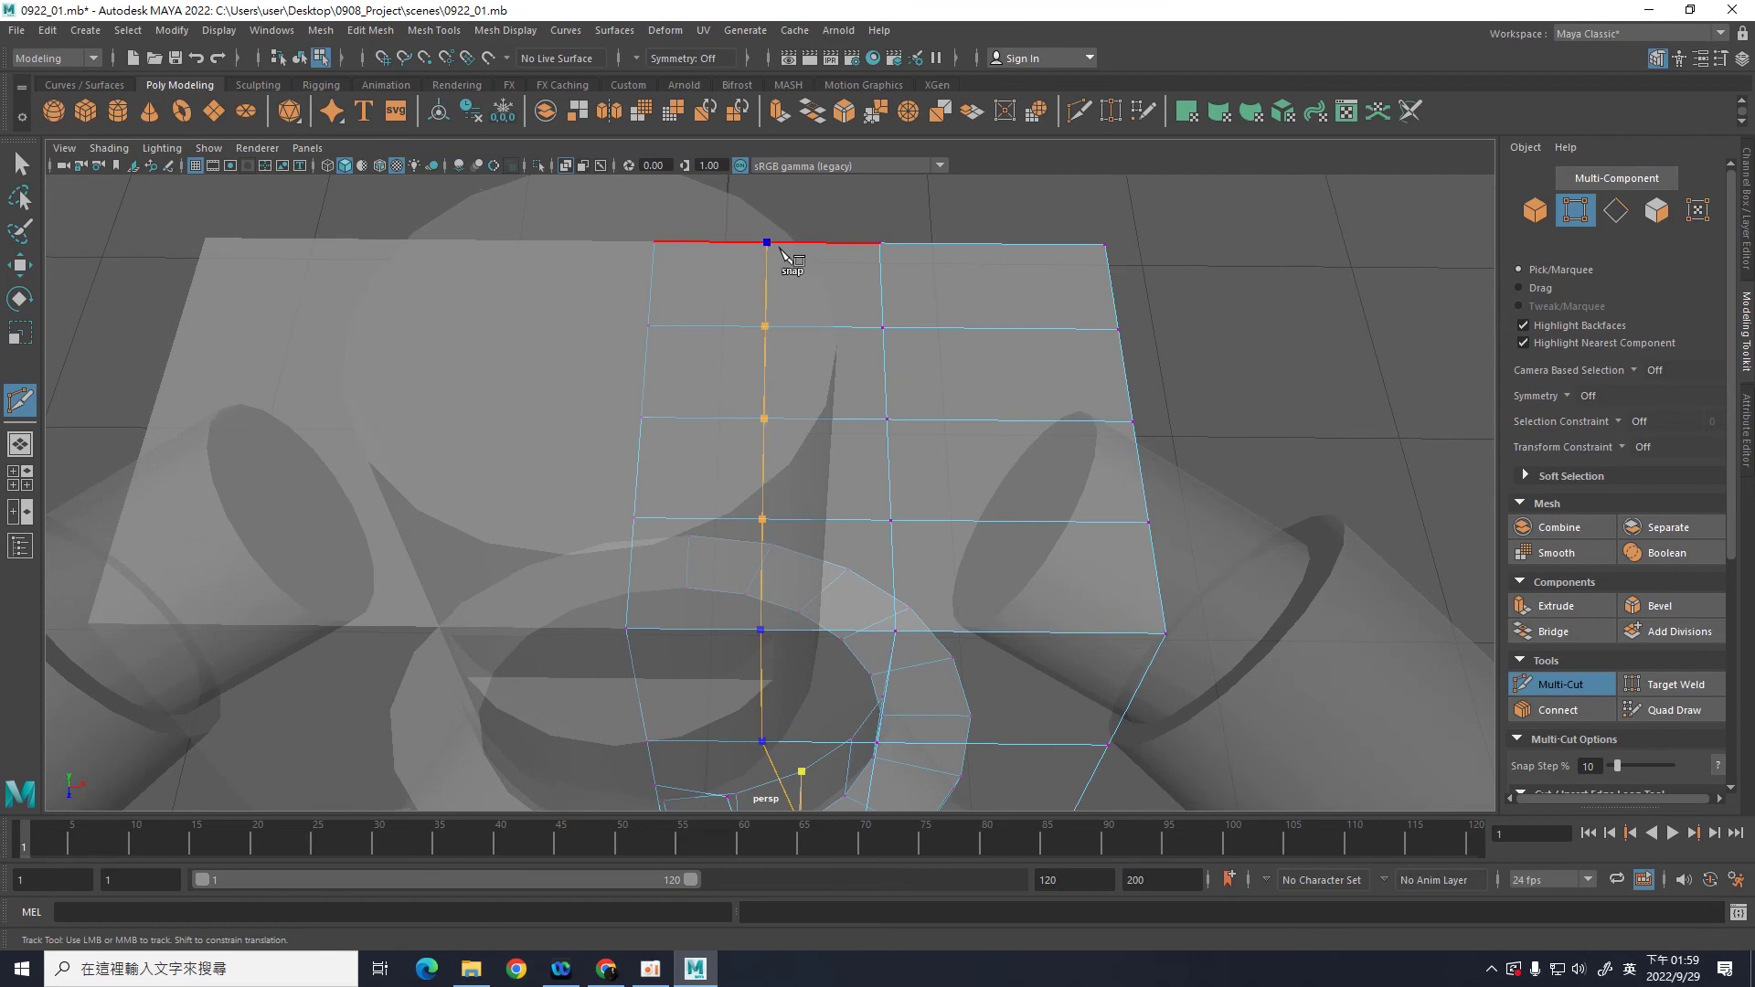
mouse_move(796, 262)
alt+mouse_down()
mouse_move(1306, 435)
mouse_move(970, 437)
mouse_move(1065, 471)
alt+mouse_up()
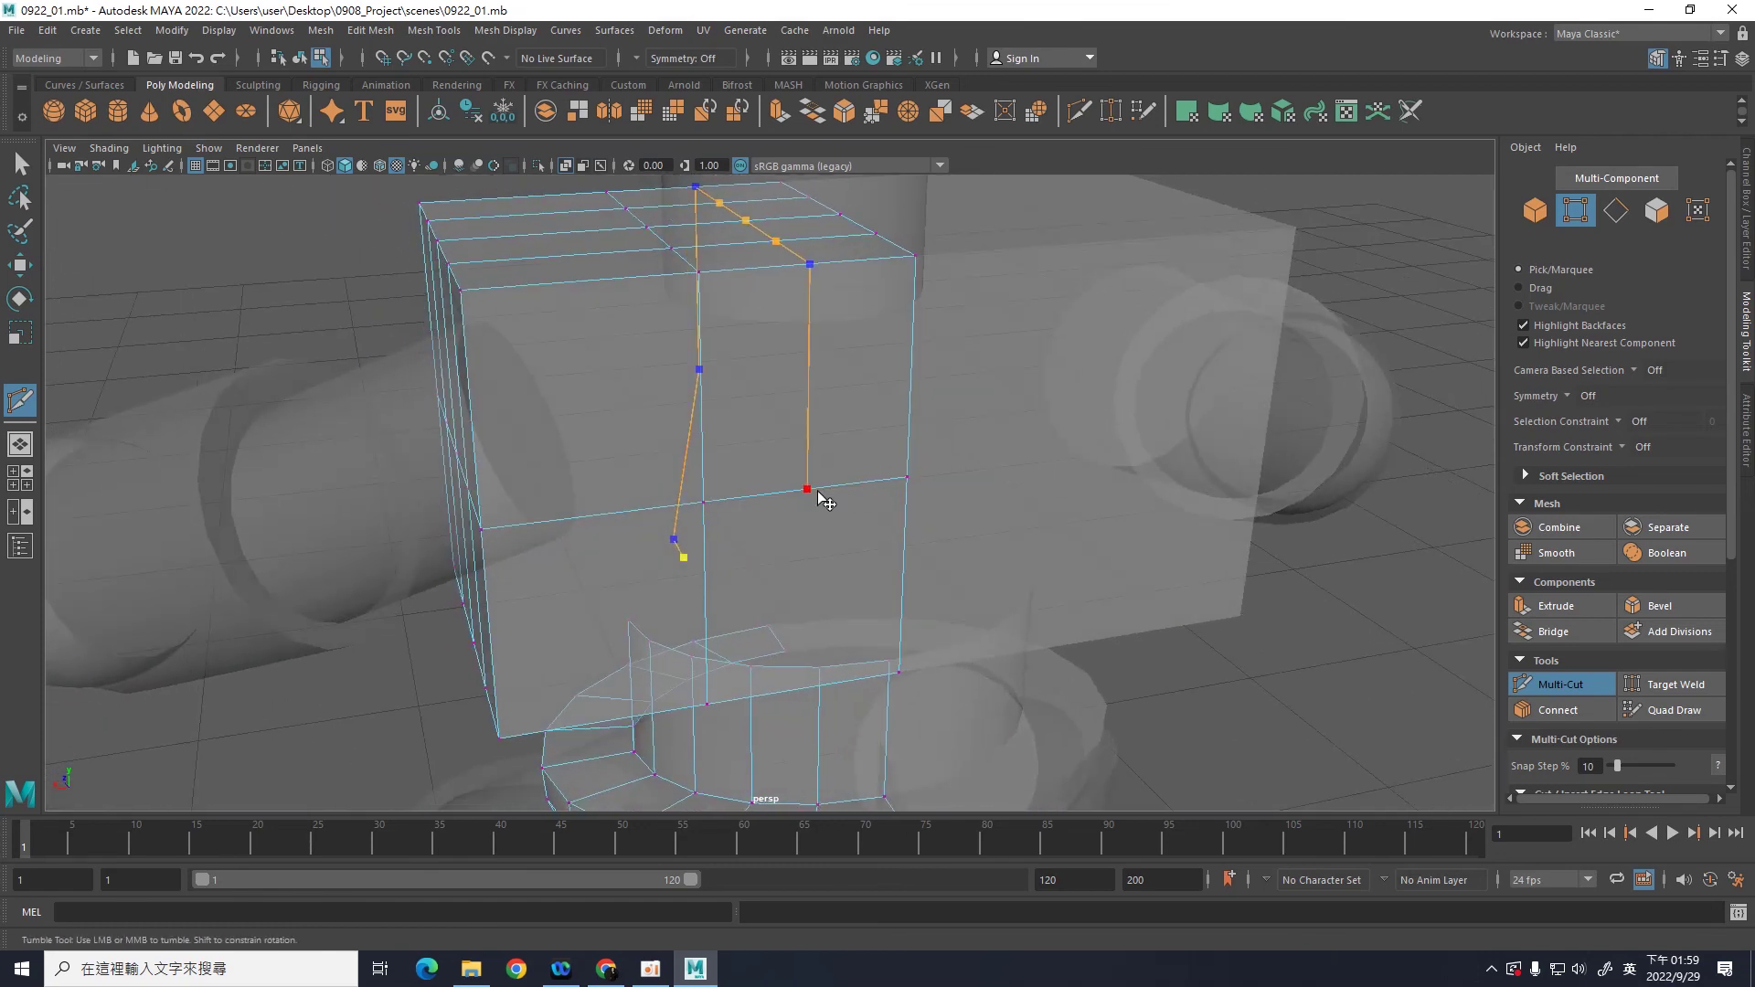
click(807, 489)
key(Return)
Step: Connect the inner torso vertex to the middle-loop vertex with a new Multi-Cut edge
mouse_move(427, 654)
alt+mouse_down()
mouse_move(537, 686)
mouse_move(795, 654)
mouse_move(1143, 512)
mouse_move(1256, 331)
alt+mouse_up()
alt+middle_drag(1257, 331, 1257, 259)
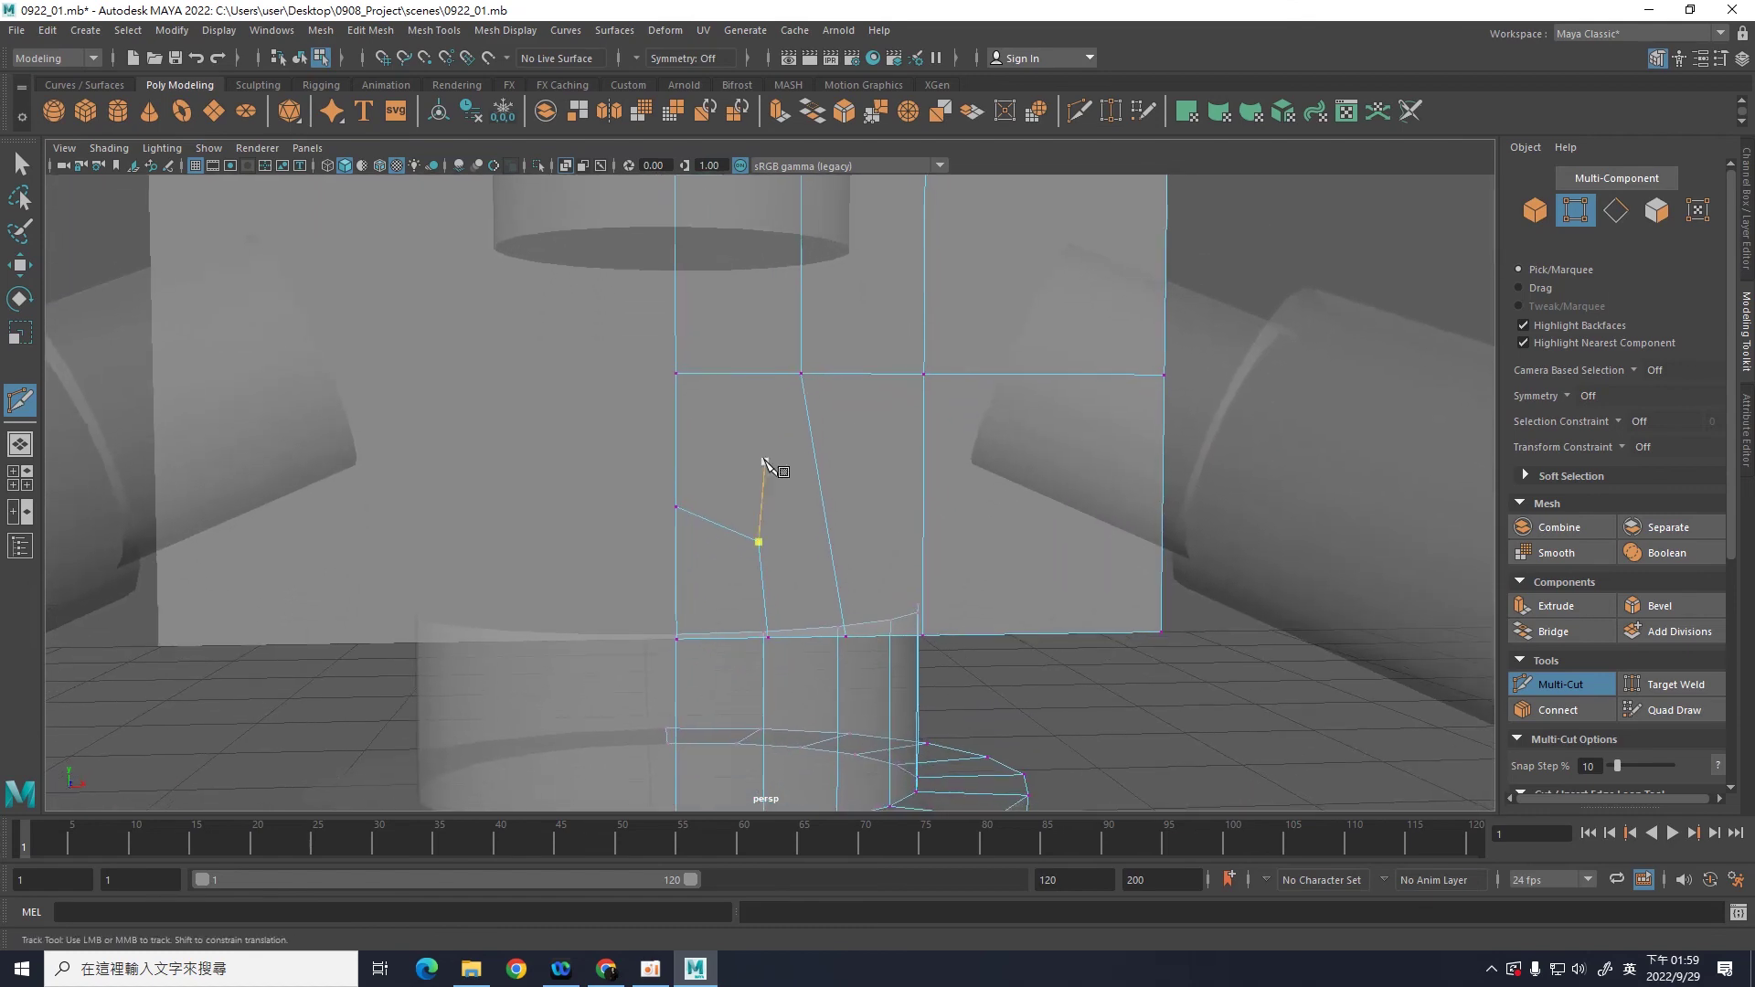
click(800, 374)
click(760, 541)
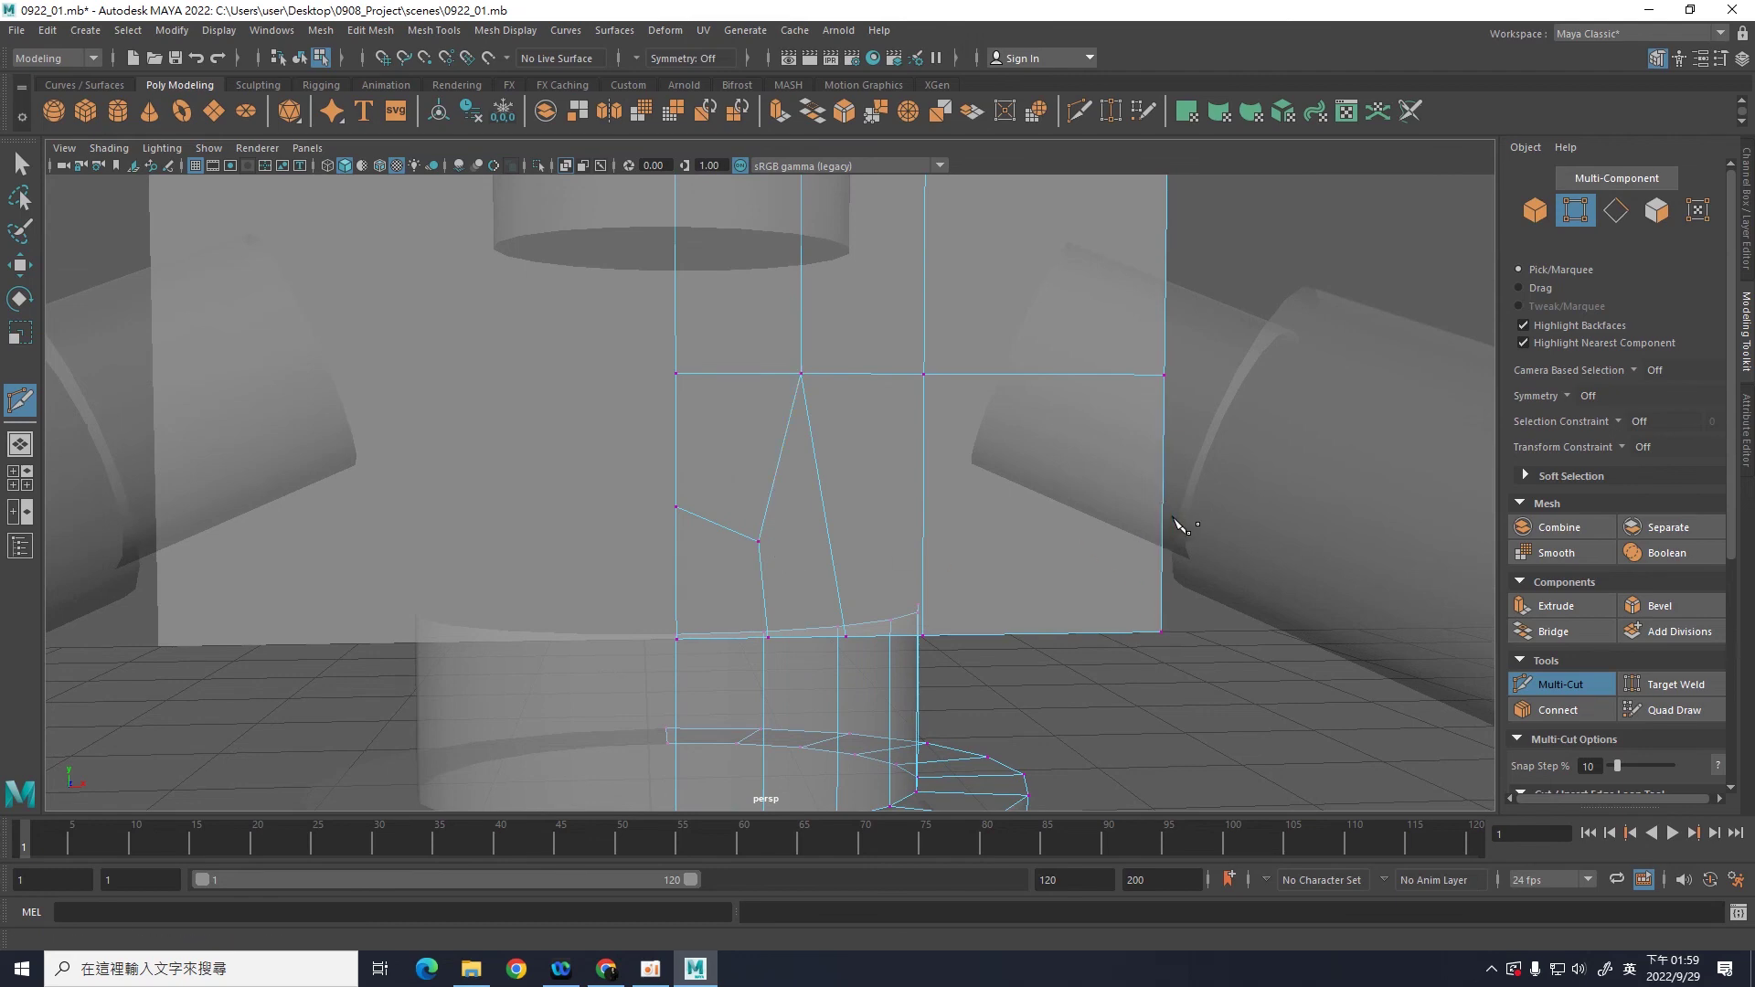
alt+right_drag(1167, 521, 1150, 674)
mouse_move(1149, 677)
alt+mouse_down()
mouse_move(1136, 627)
mouse_move(1067, 664)
alt+mouse_up()
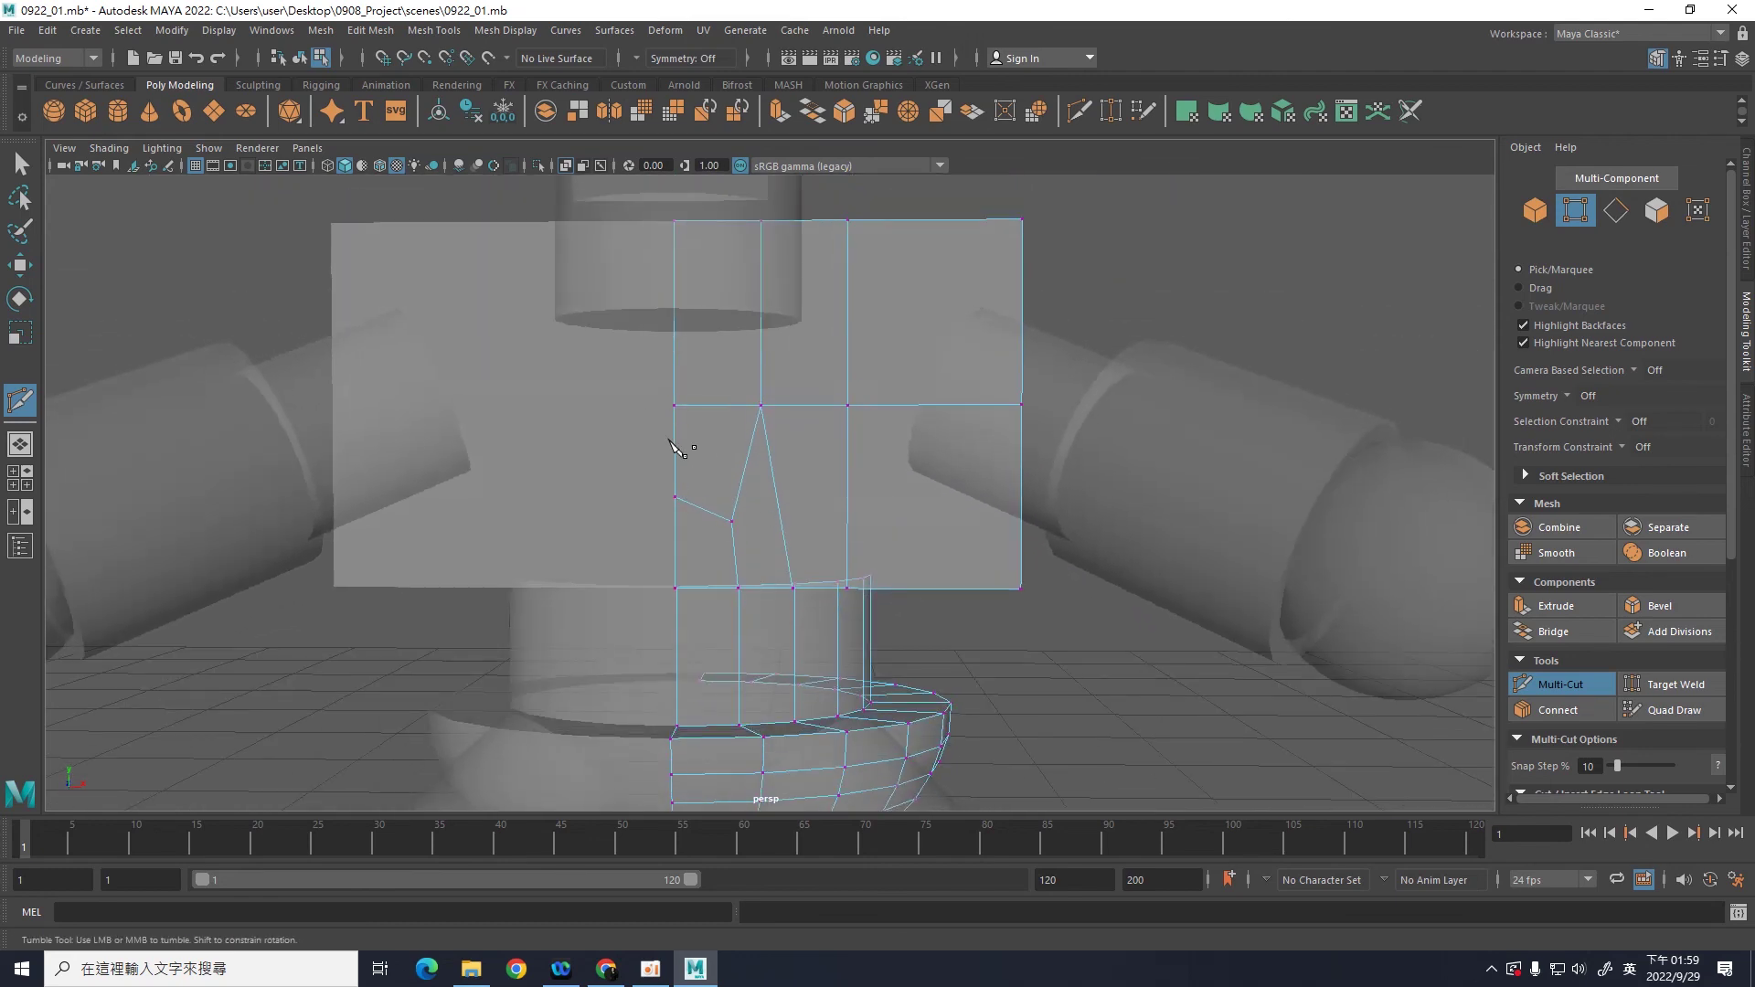
mouse_move(1119, 735)
alt+mouse_down()
mouse_move(783, 549)
mouse_move(705, 665)
alt+mouse_up()
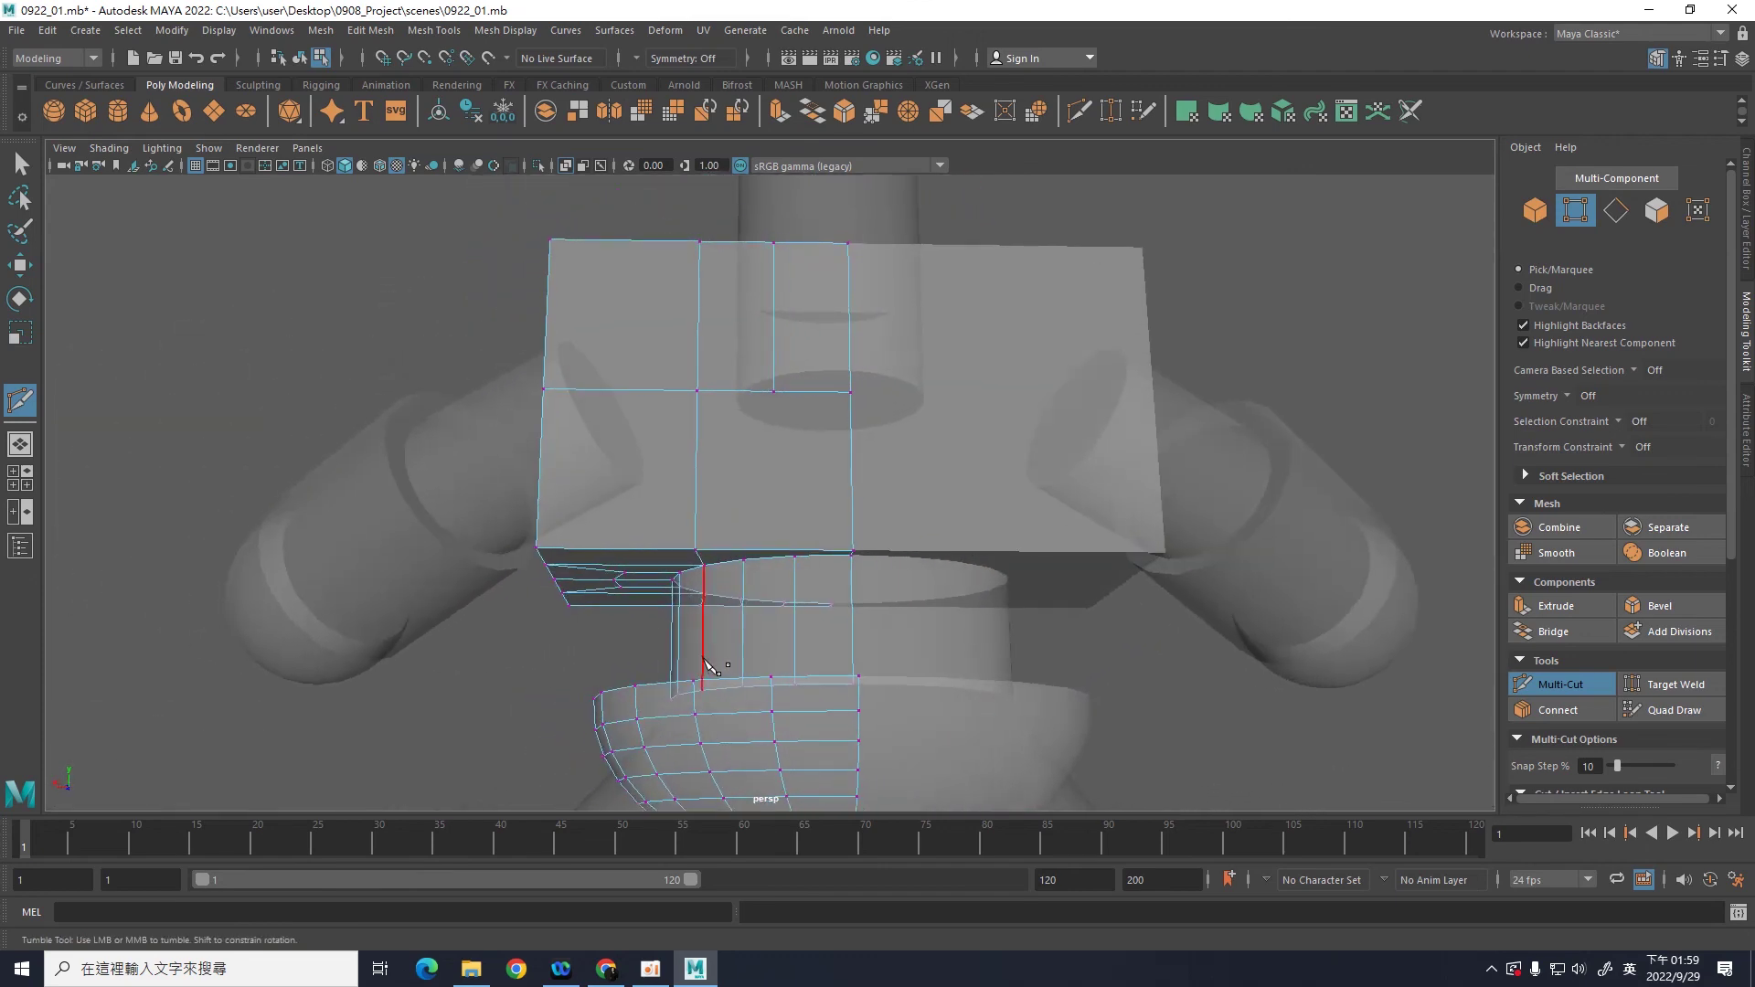
Step: On the torso's other side, cut from a waist vertex up to the middle-loop vertex
scroll(1176, 656, up, 2)
scroll(1175, 654, up, 2)
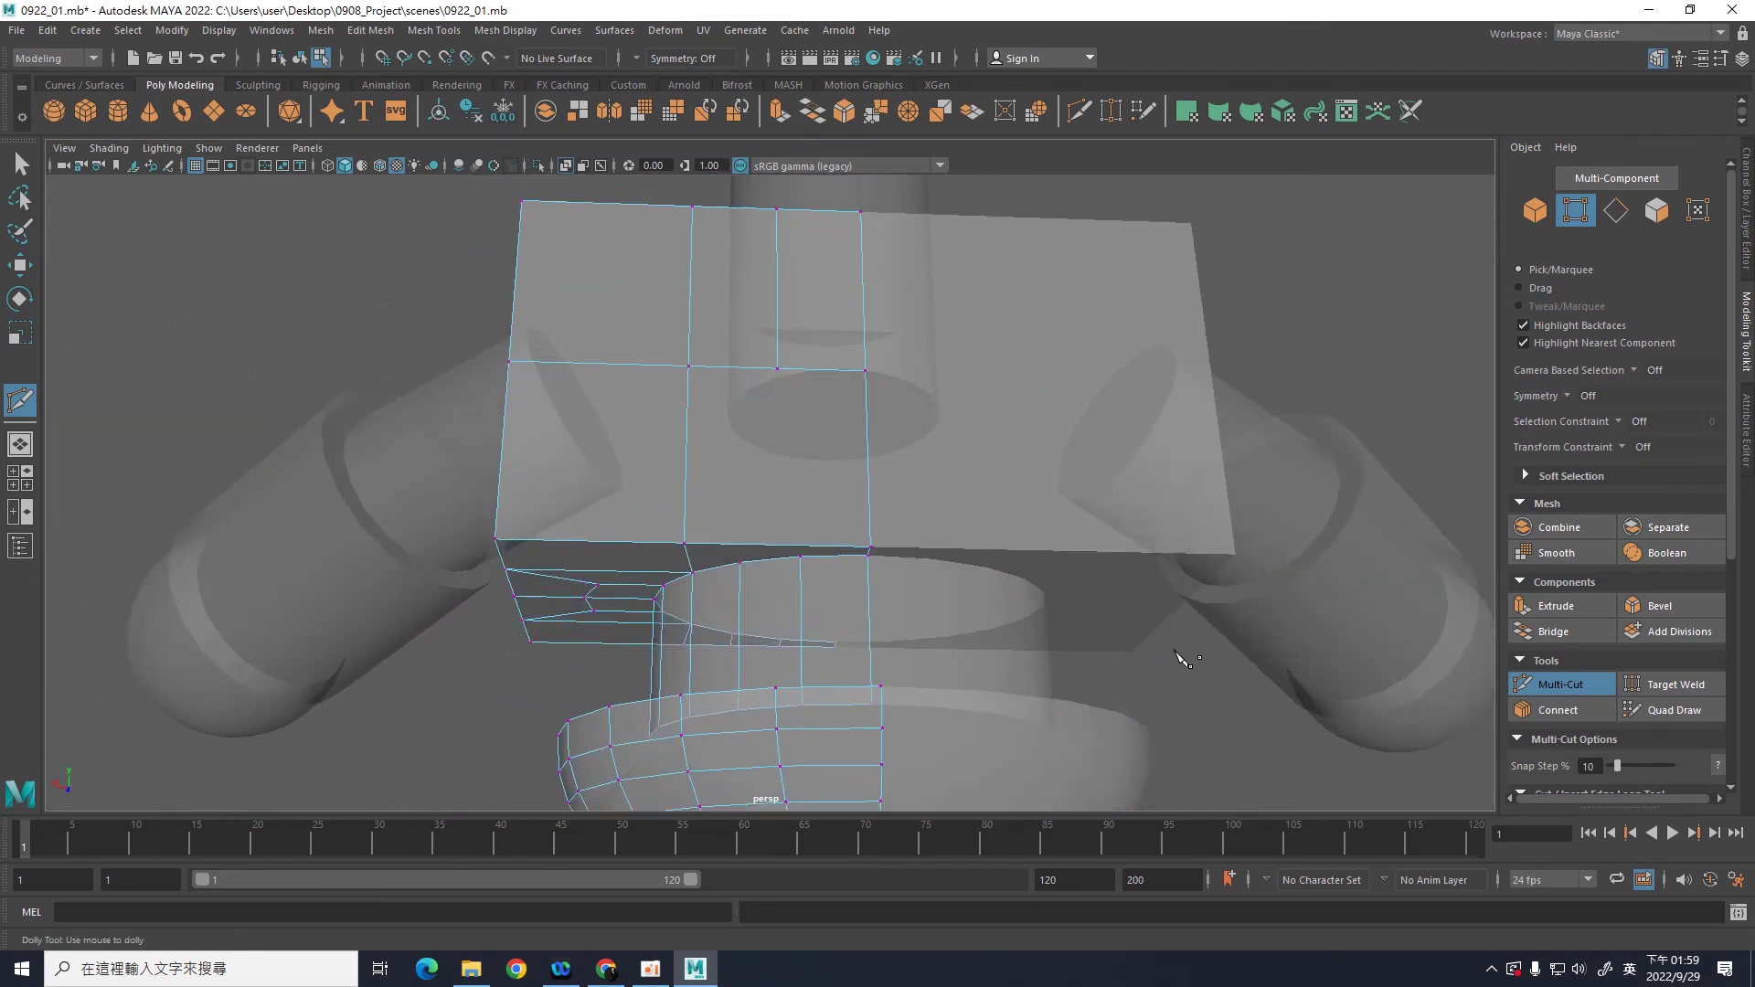
click(742, 564)
click(766, 546)
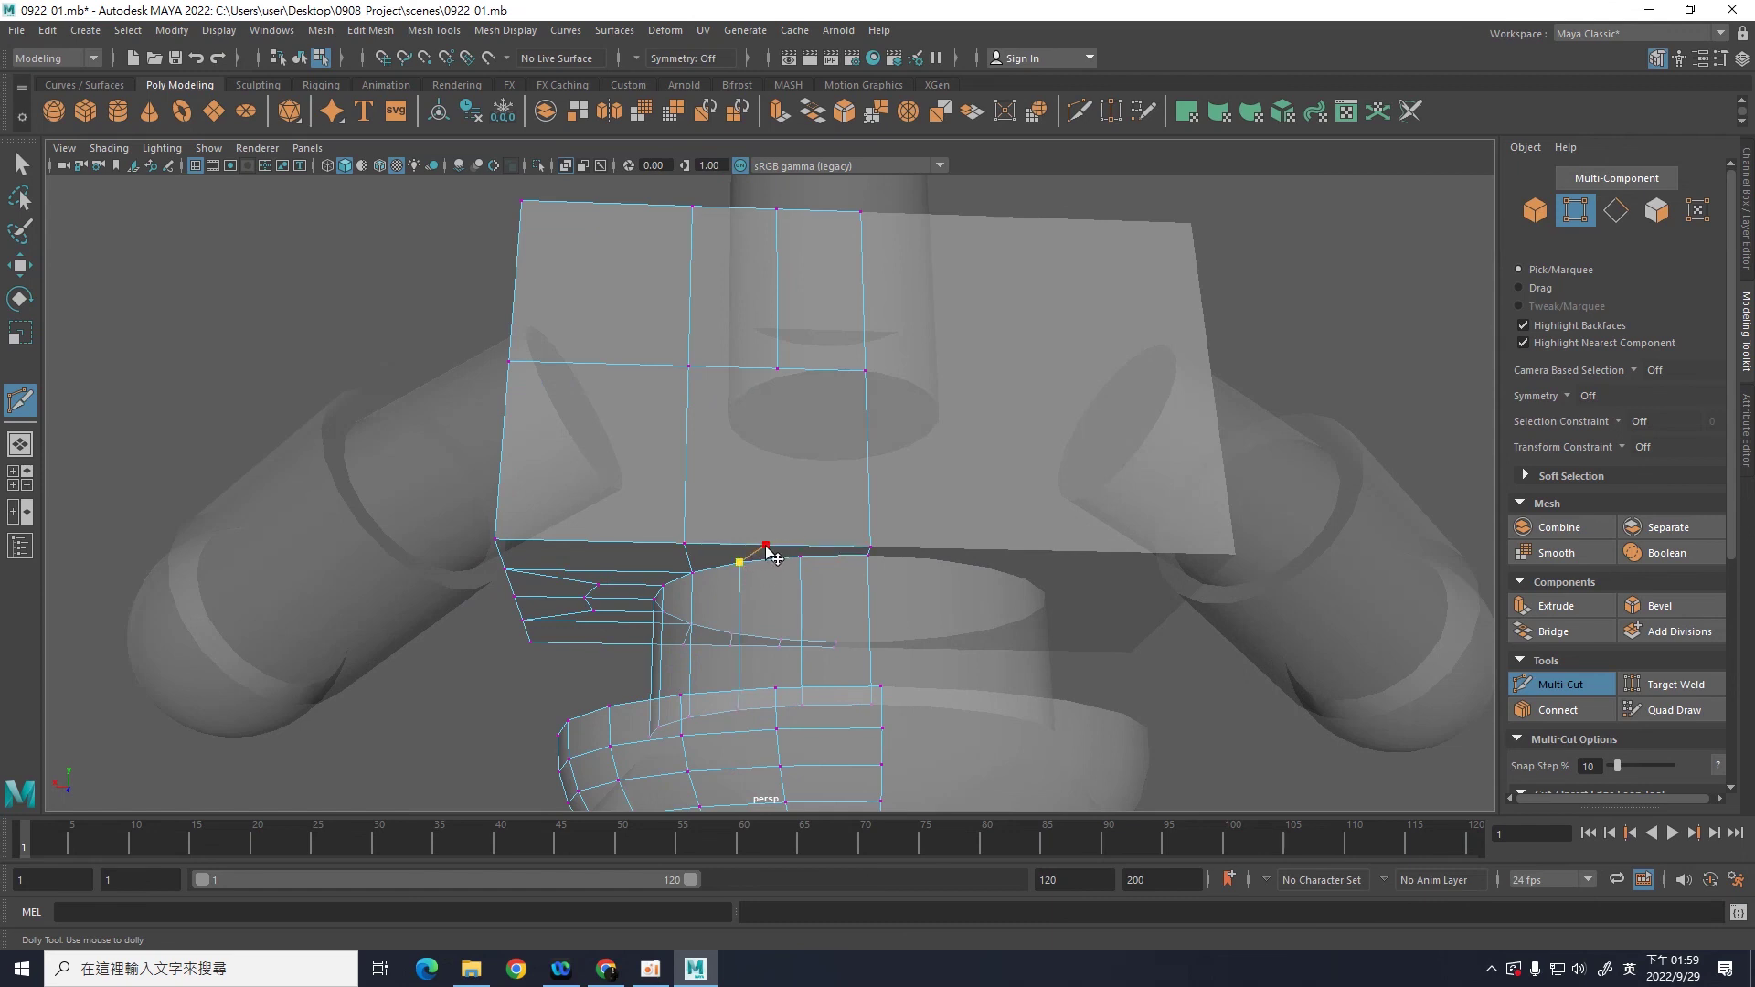
click(777, 369)
right_click(776, 370)
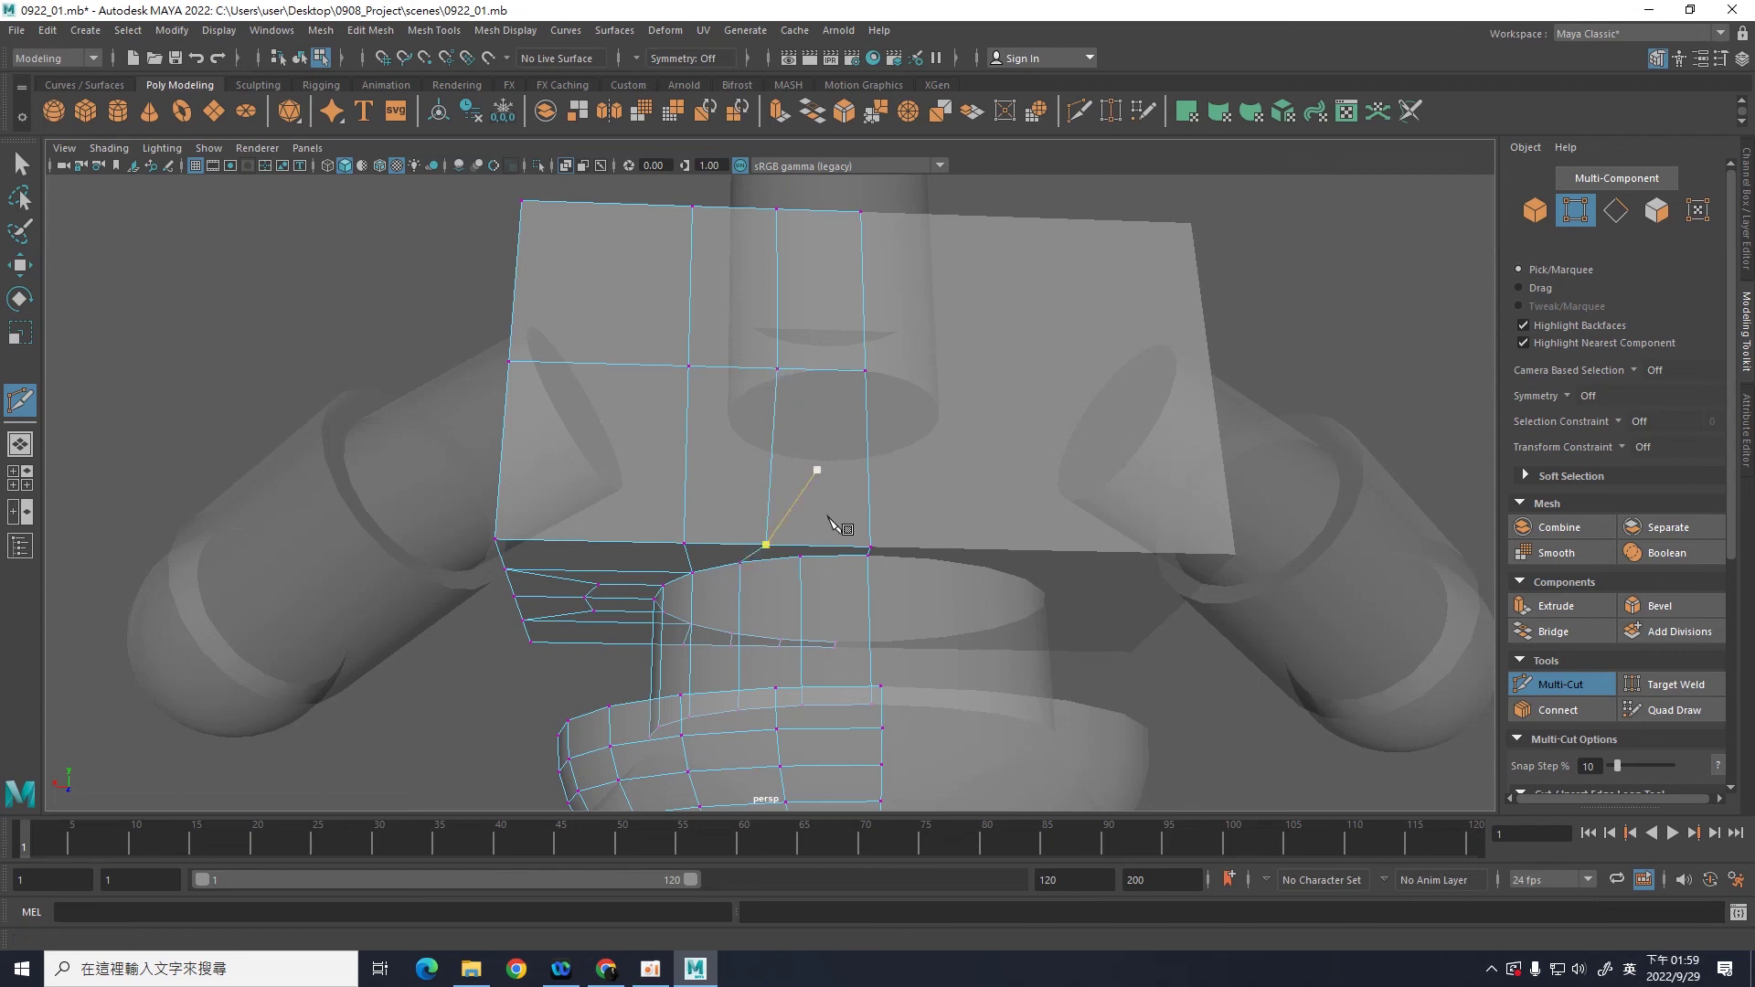
Step: Add a bent cut from a second waist vertex to the torso face's right edge, then review the robot
click(800, 556)
click(815, 546)
click(828, 464)
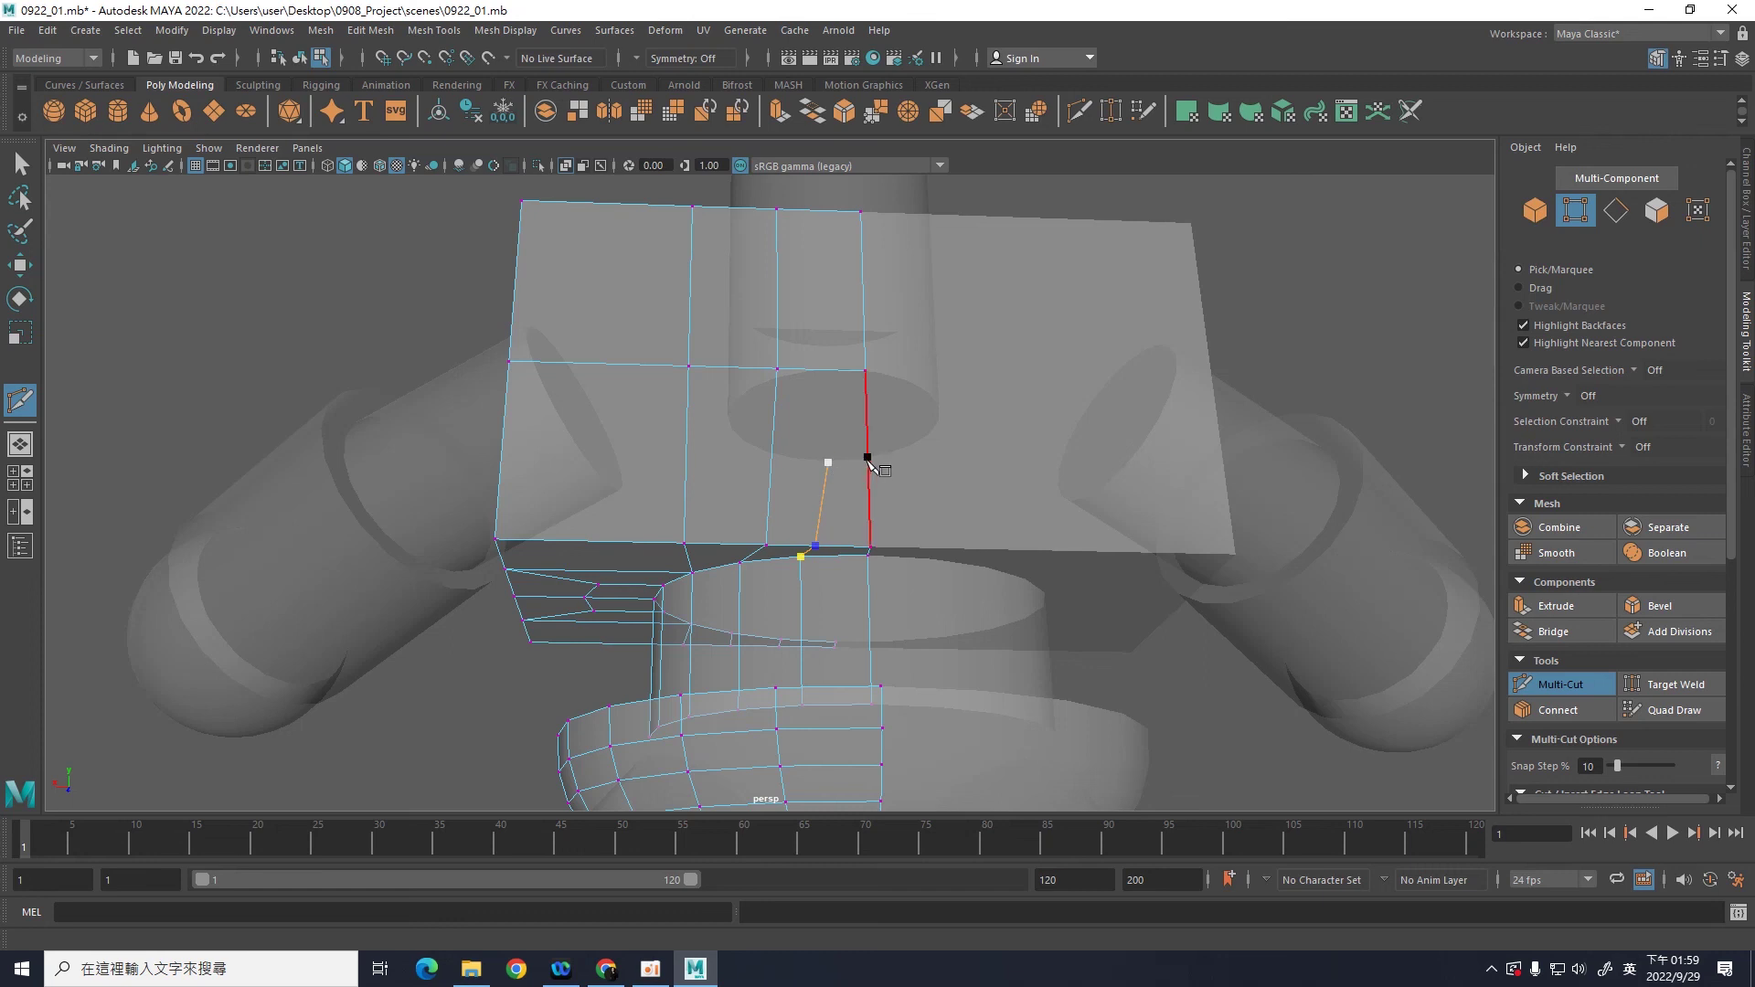
click(867, 457)
right_click(866, 458)
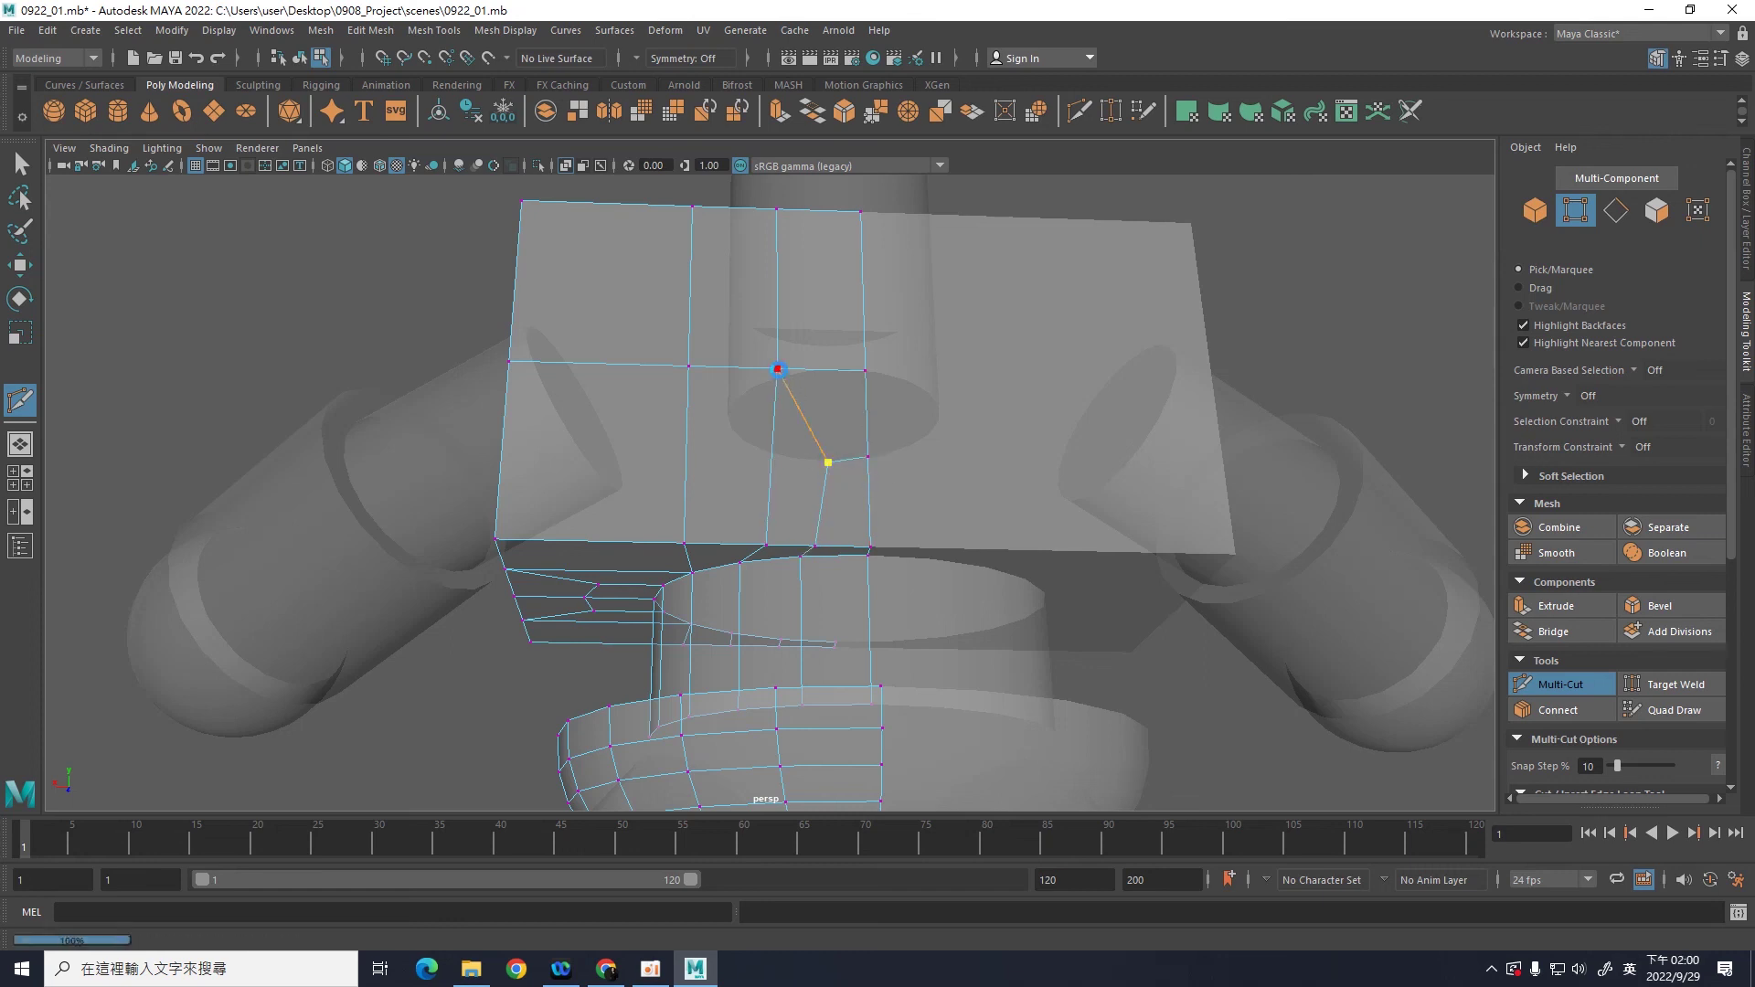
right_click(1127, 411)
mouse_move(1261, 318)
alt+mouse_down()
mouse_move(1156, 450)
mouse_move(1090, 478)
mouse_move(1285, 455)
mouse_move(1136, 640)
alt+mouse_up()
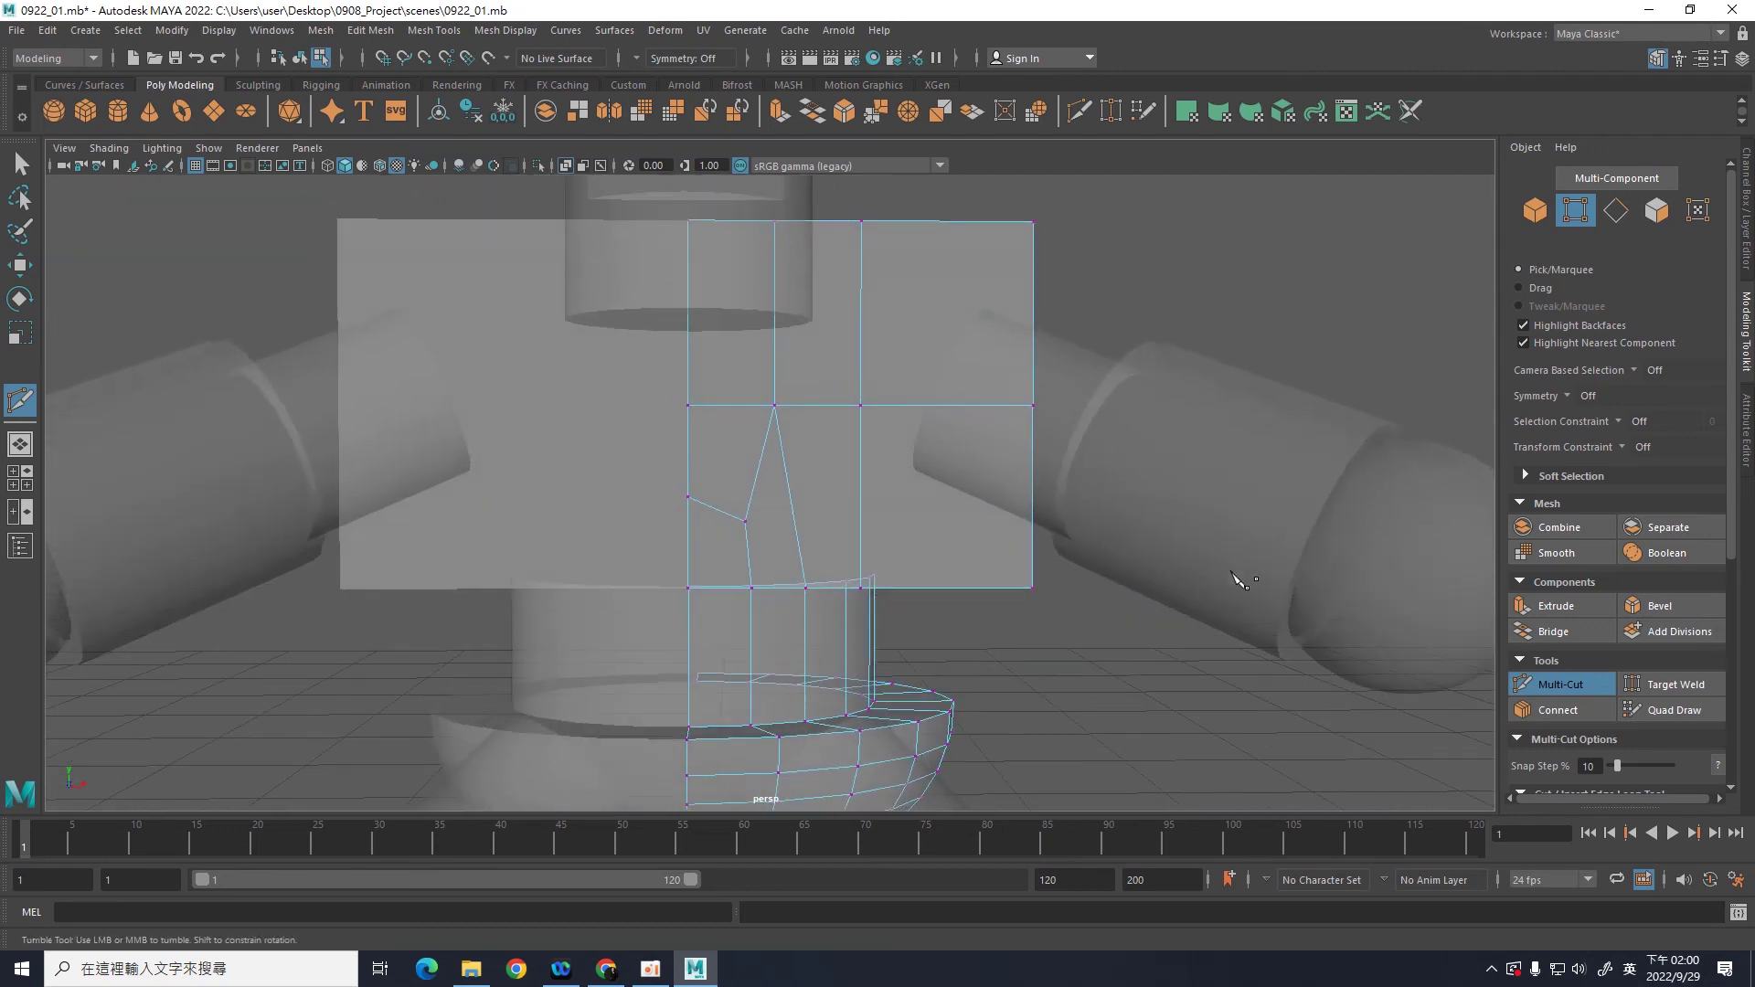
alt+right_drag(1136, 639, 1117, 575)
mouse_move(1115, 576)
alt+mouse_down()
mouse_move(1010, 548)
mouse_move(979, 513)
mouse_move(1079, 639)
mouse_move(1058, 606)
mouse_move(1027, 627)
alt+mouse_up()
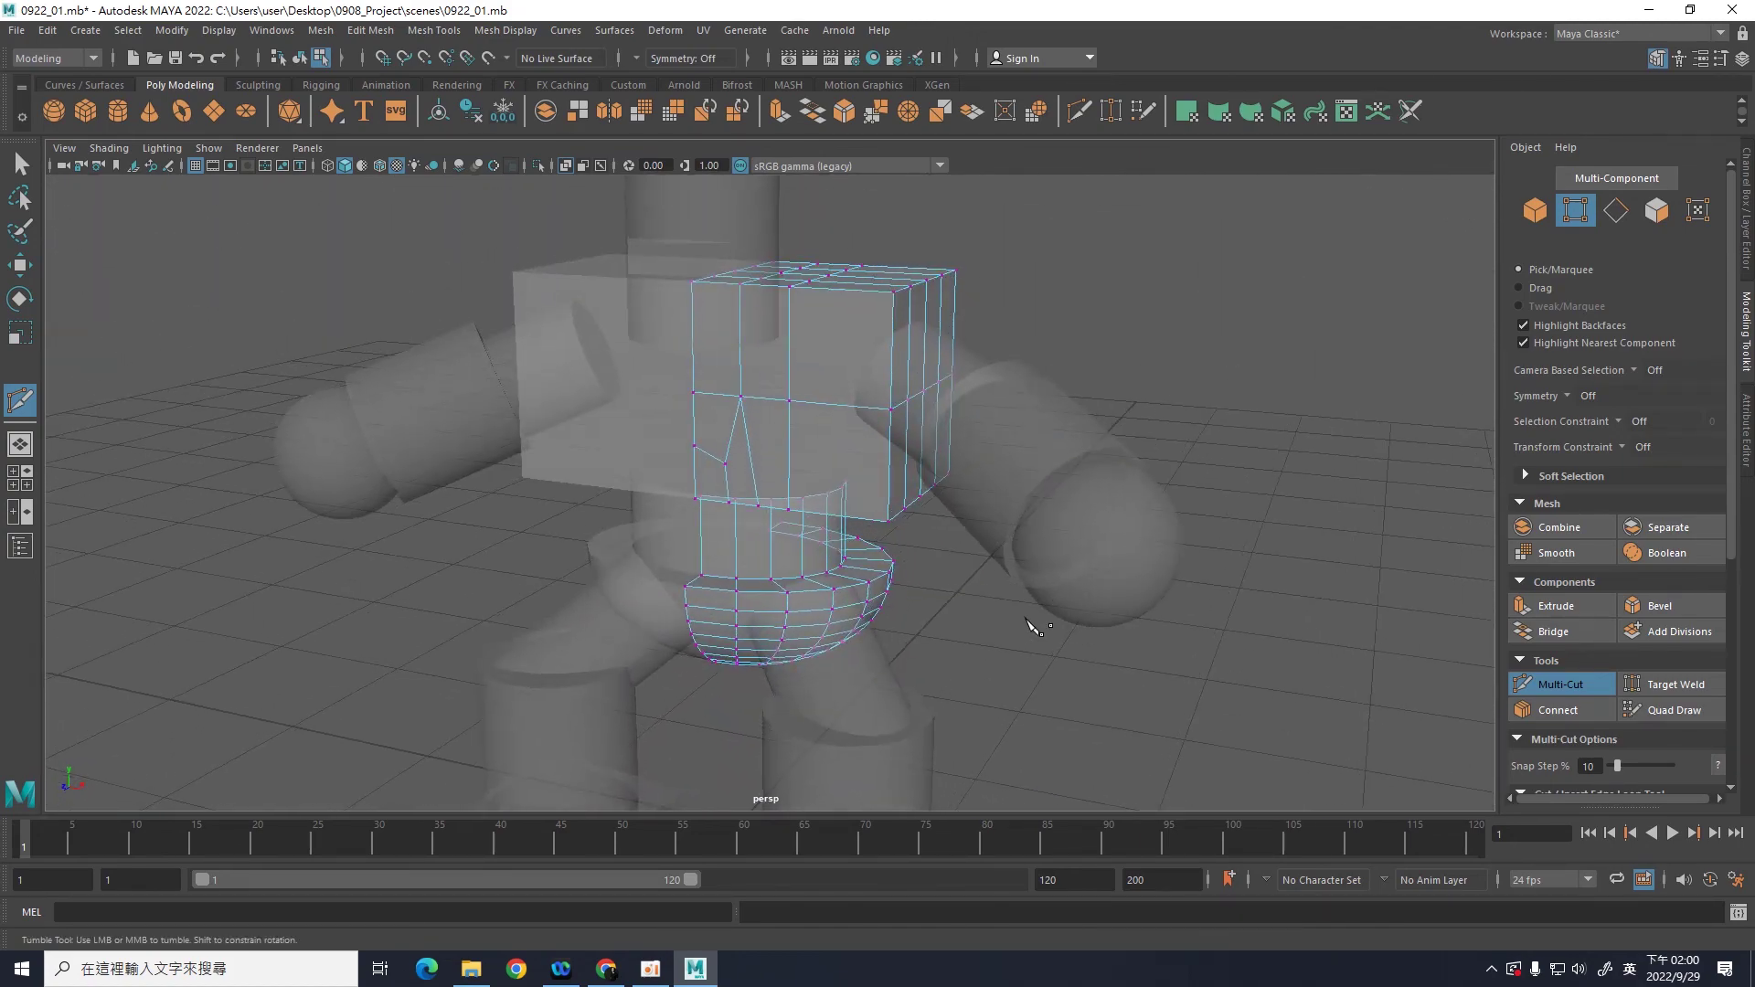
alt+right_drag(1026, 627, 1174, 625)
alt+middle_drag(1176, 624, 1202, 575)
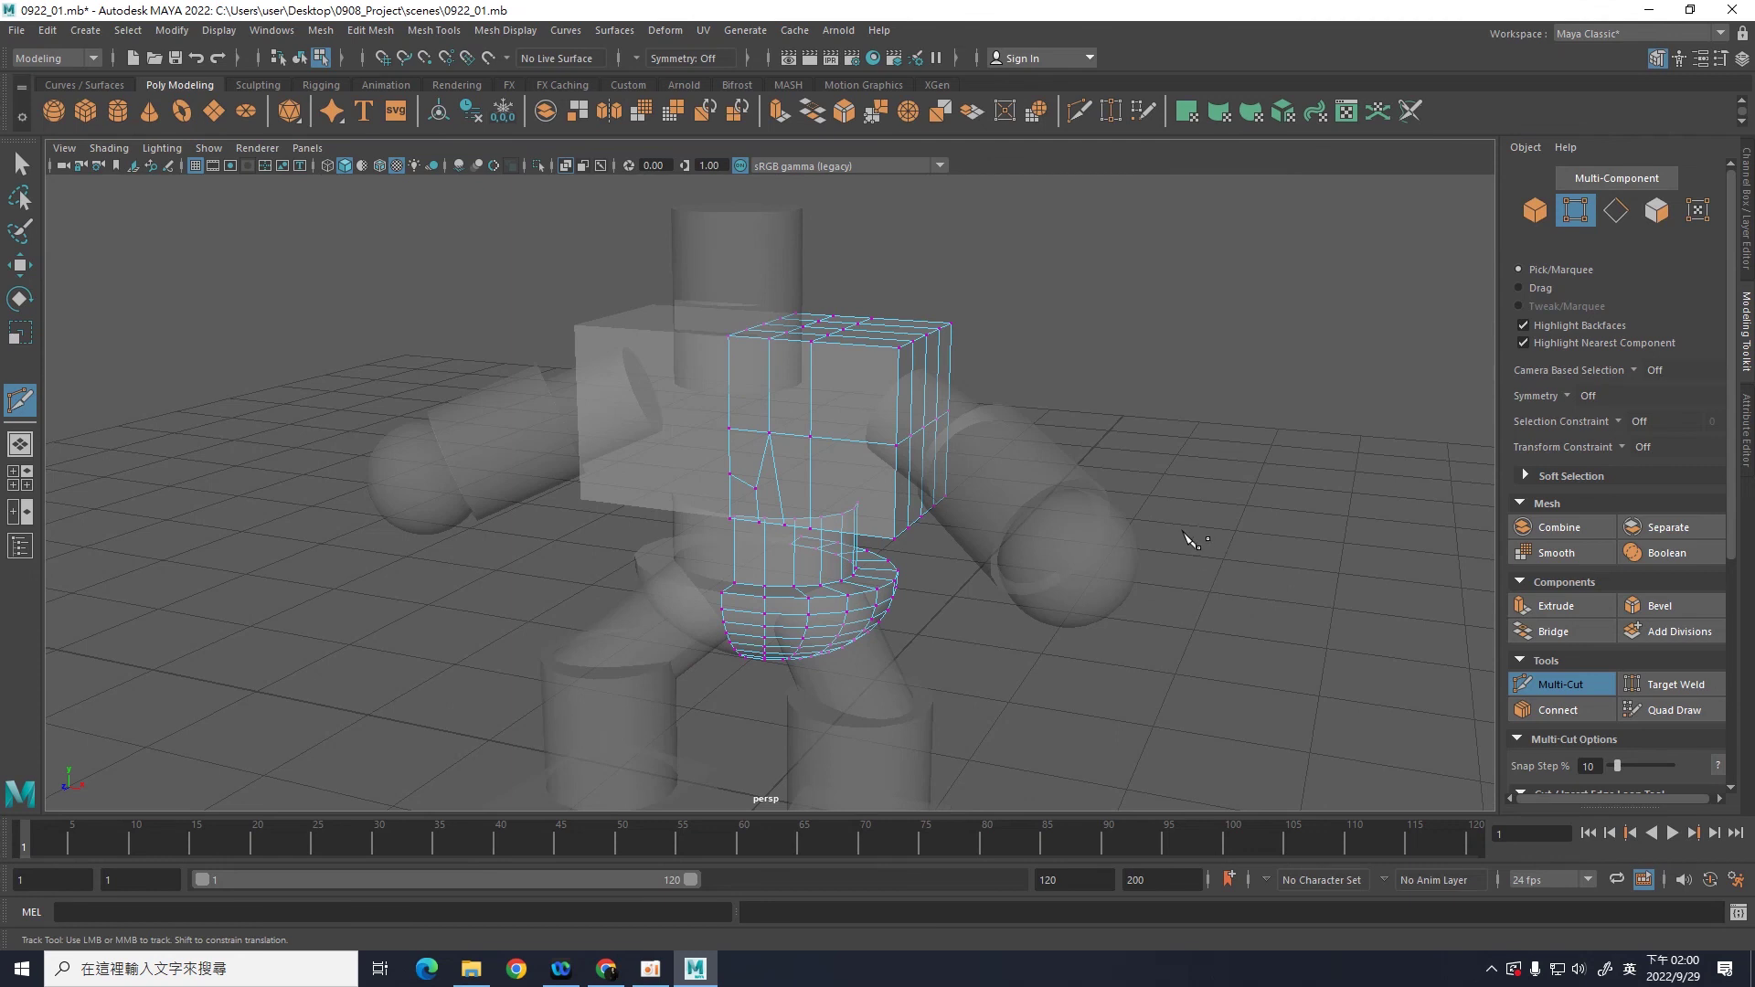